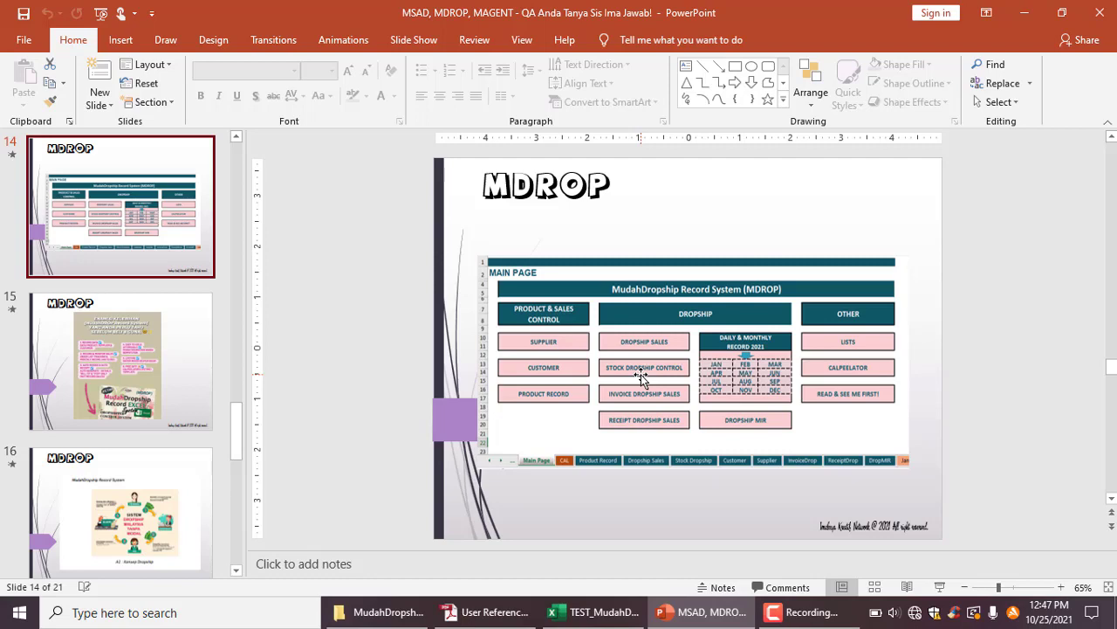
# Step: Advance the deck to slide 16, the 'A1 : Konsep Dropship' diagram
pyautogui.press('Down')
pyautogui.press('Down')
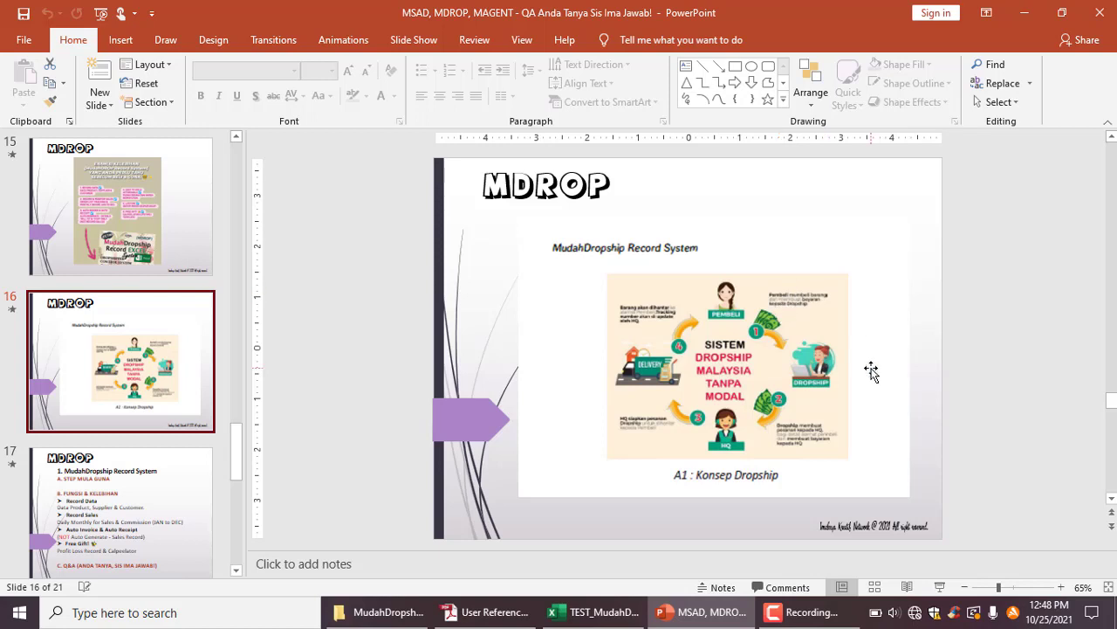
# Step: Go back to slide 15, then switch to the TEST_MudahDropship workbook's Main Page in Excel
pyautogui.click(81, 171)
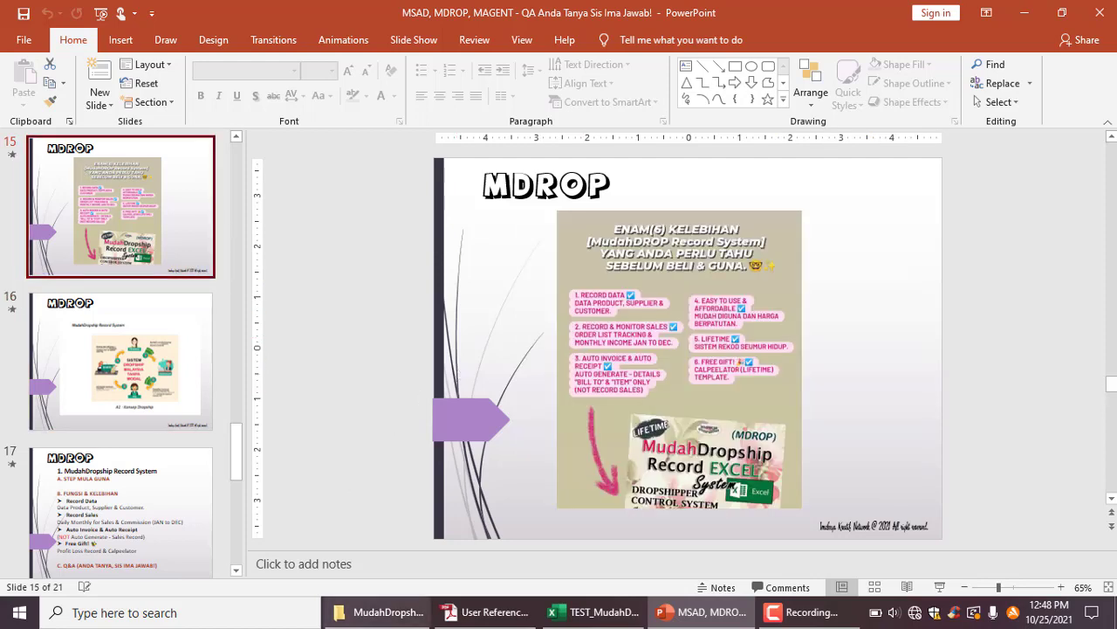
pyautogui.click(380, 612)
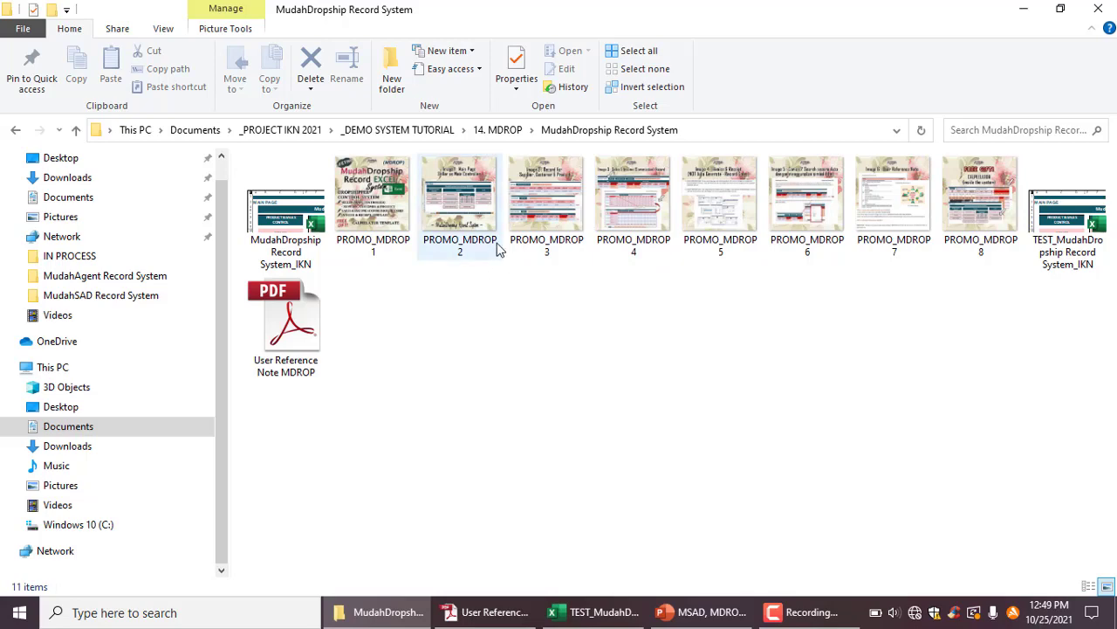
pyautogui.click(595, 612)
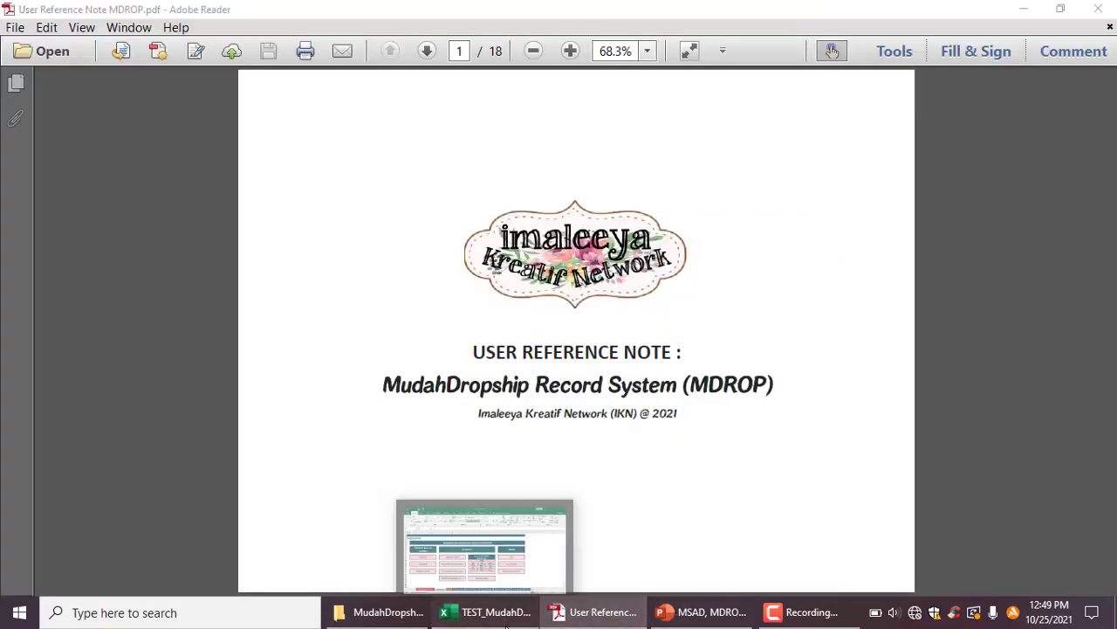
# Step: Jump from the Main Page to the DropMIR Dropship Monthly Income Report sheet
pyautogui.click(484, 612)
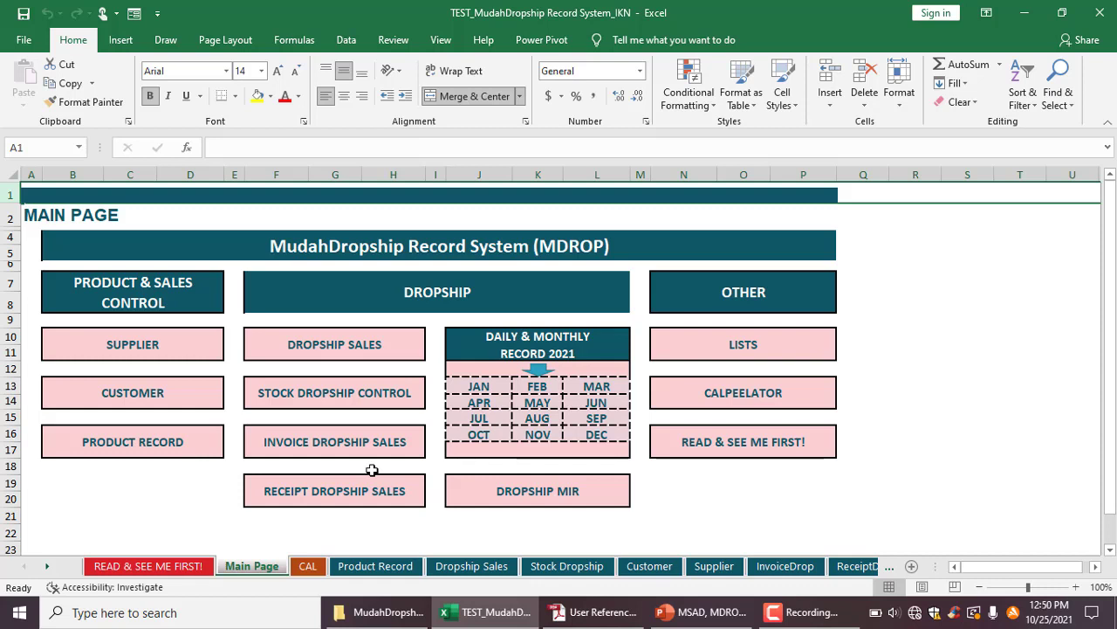
pyautogui.click(552, 510)
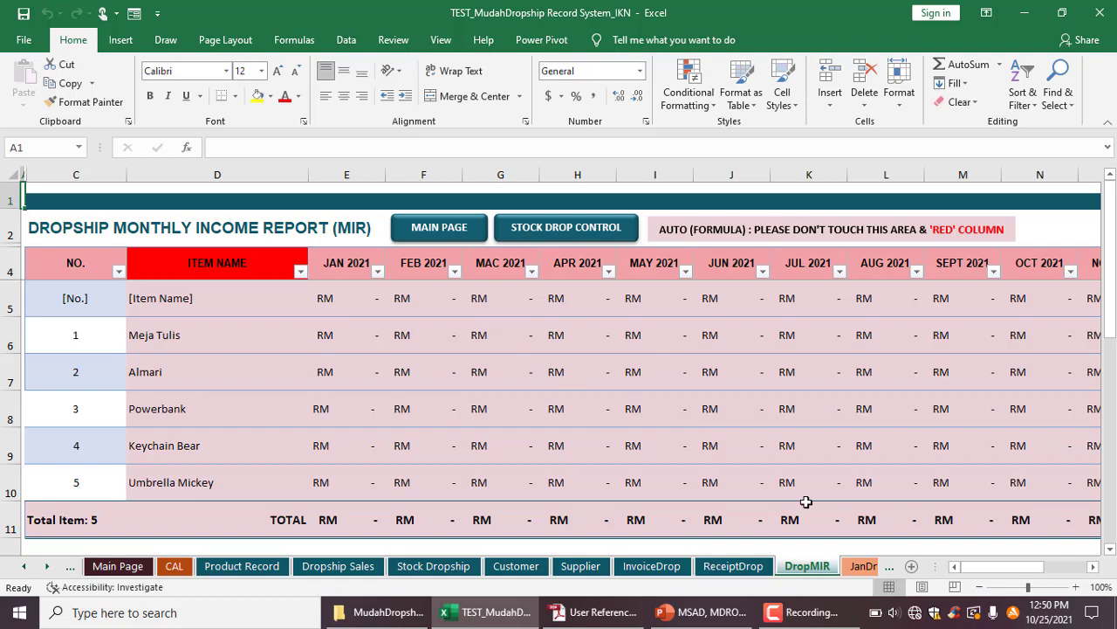
# Step: Return from DropMIR to the Main Page, then bring PowerPoint back at slide 15
pyautogui.click(450, 227)
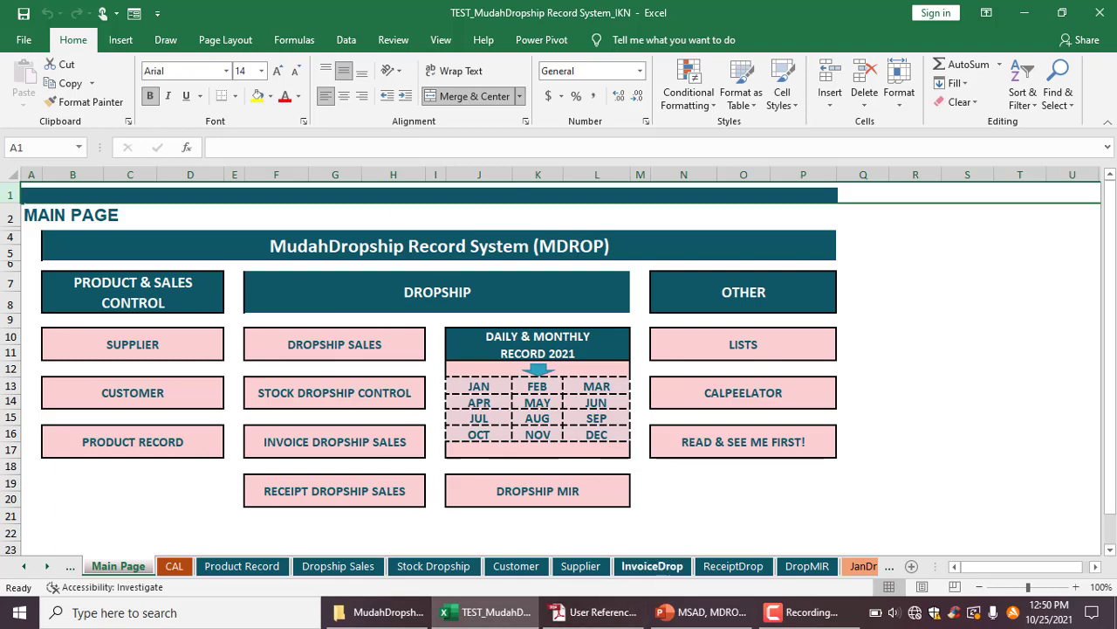
pyautogui.click(703, 612)
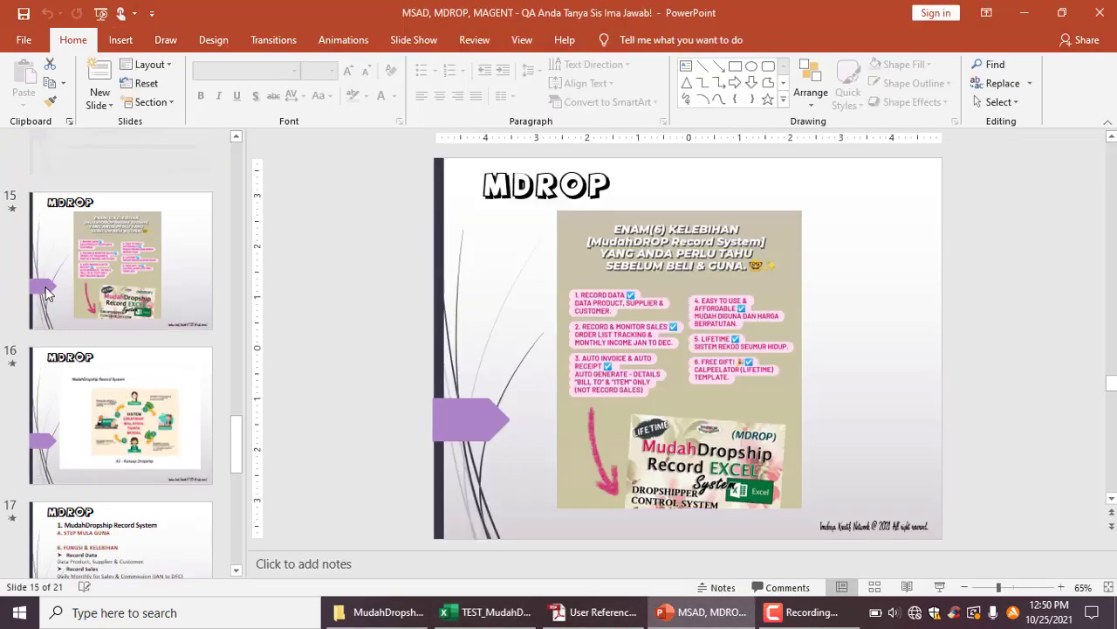
# Step: Glance at slide 14, return to slide 15, then show the MudahDropship Record System folder
pyautogui.press('Up')
pyautogui.press('Down')
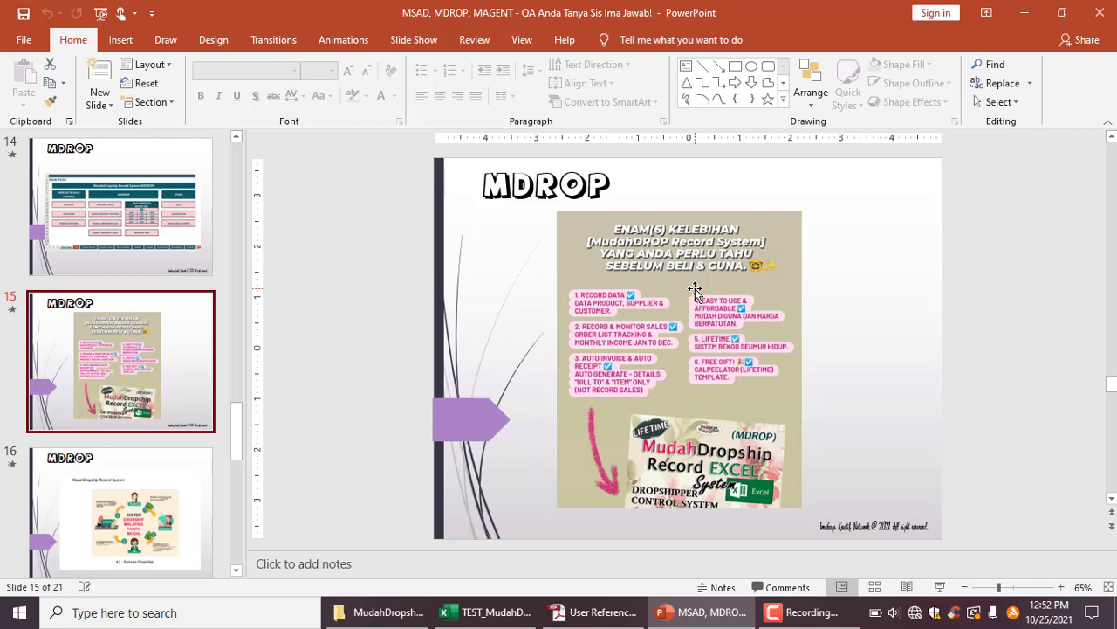
pyautogui.click(384, 612)
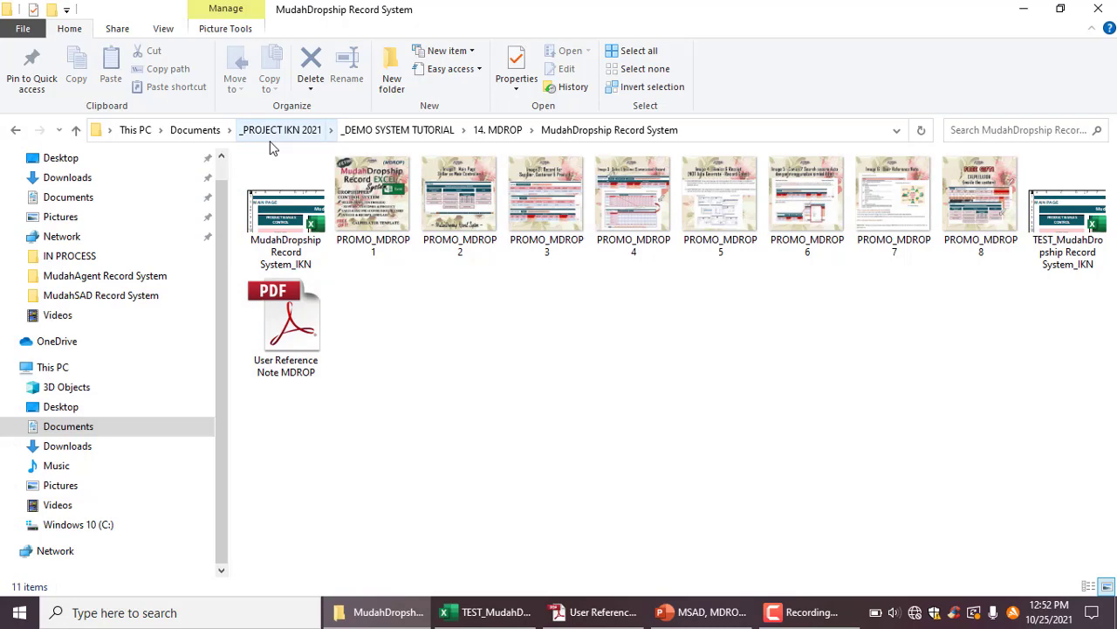
# Step: Briefly show the workbook's Main Page, then return to PowerPoint slide 15
pyautogui.click(476, 616)
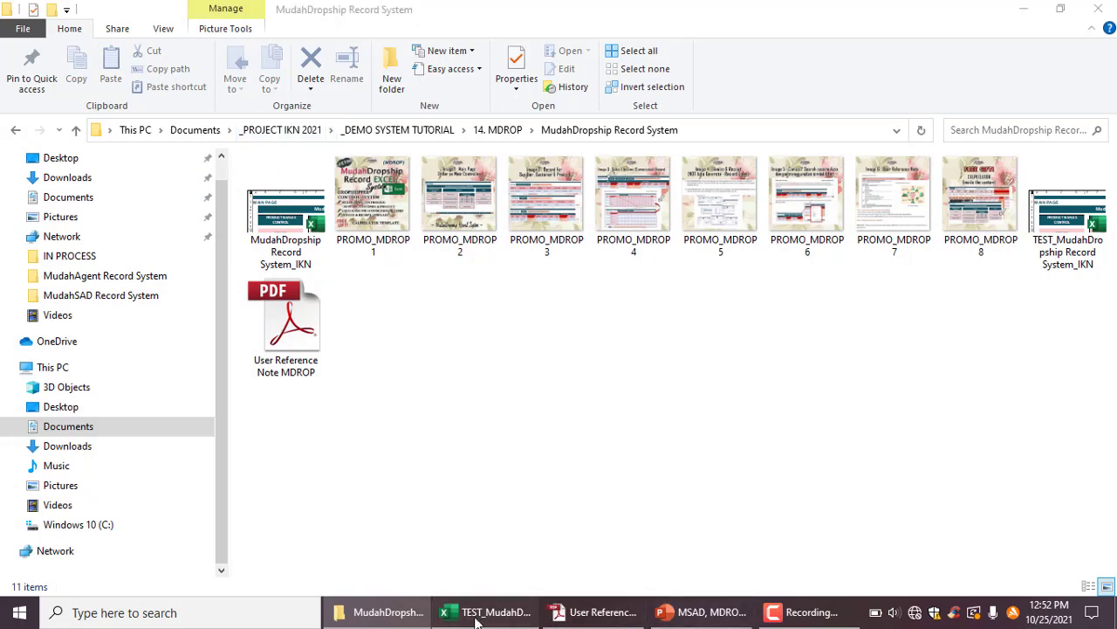
pyautogui.click(723, 614)
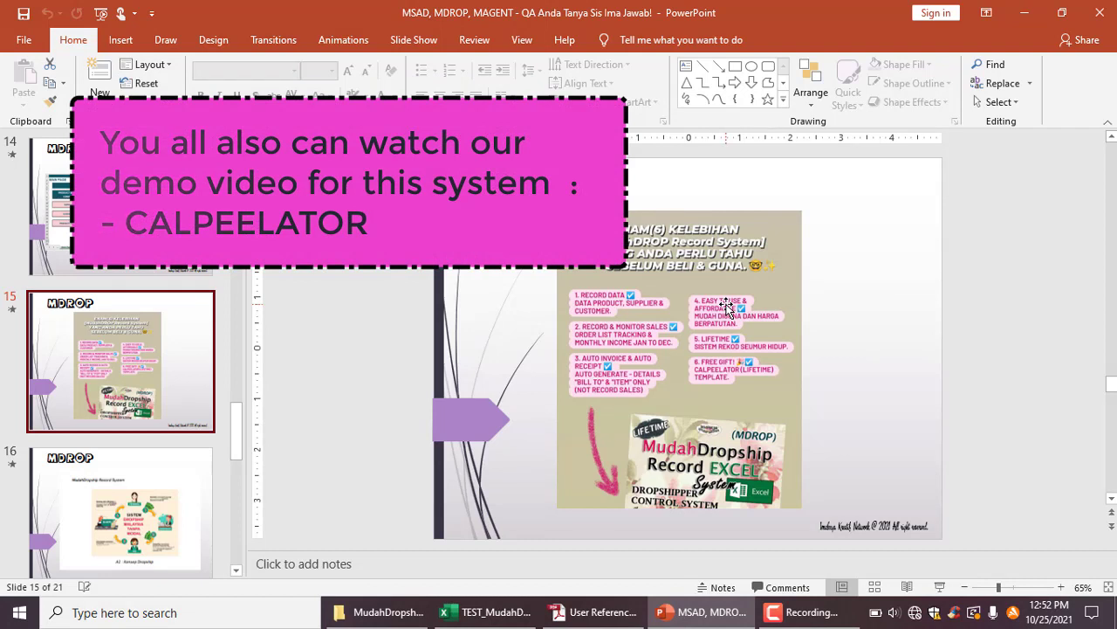
# Step: Step through to slide 17's feature summary, then switch to the Excel Main Page
pyautogui.press('Down')
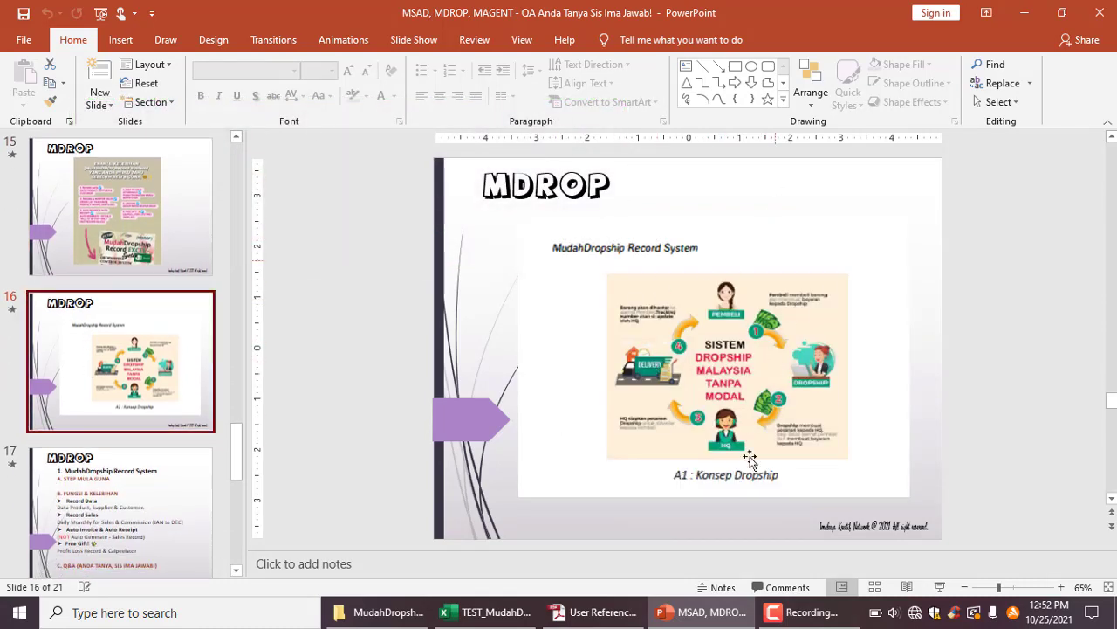
pyautogui.press('Down')
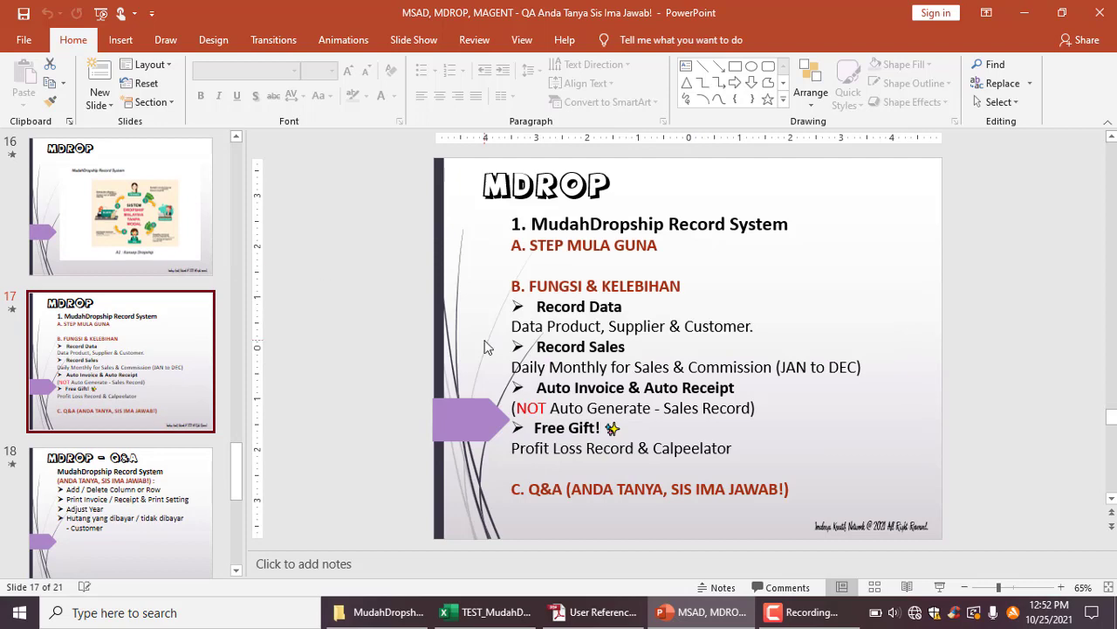
pyautogui.click(510, 615)
# Step: Open the READ & SEE ME FIRST! link, which launches User Reference Note MDROP.pdf
pyautogui.click(742, 445)
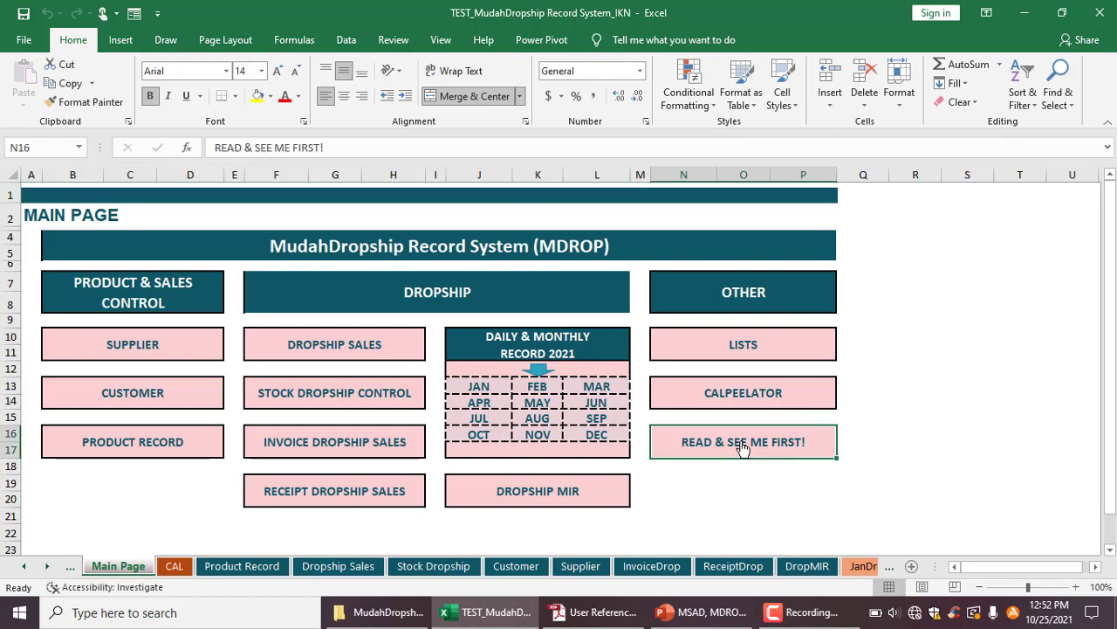
pyautogui.click(742, 445)
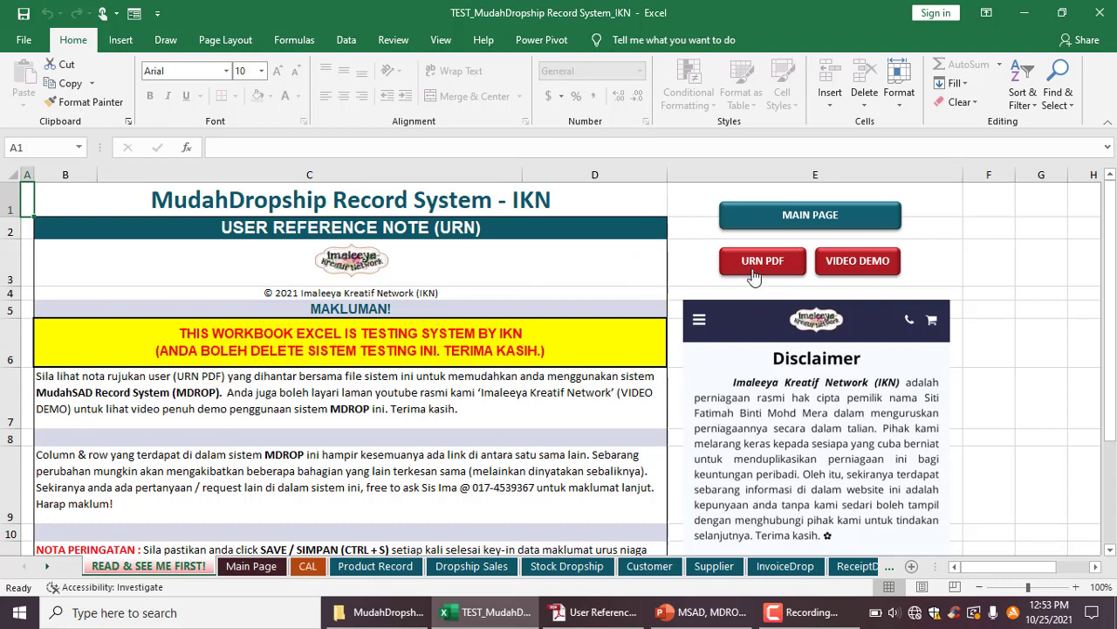
pyautogui.moveTo(602, 613)
# Step: Bring User Reference Note MDROP.pdf forward in Adobe Reader
pyautogui.click(762, 201)
pyautogui.click(761, 206)
pyautogui.click(595, 612)
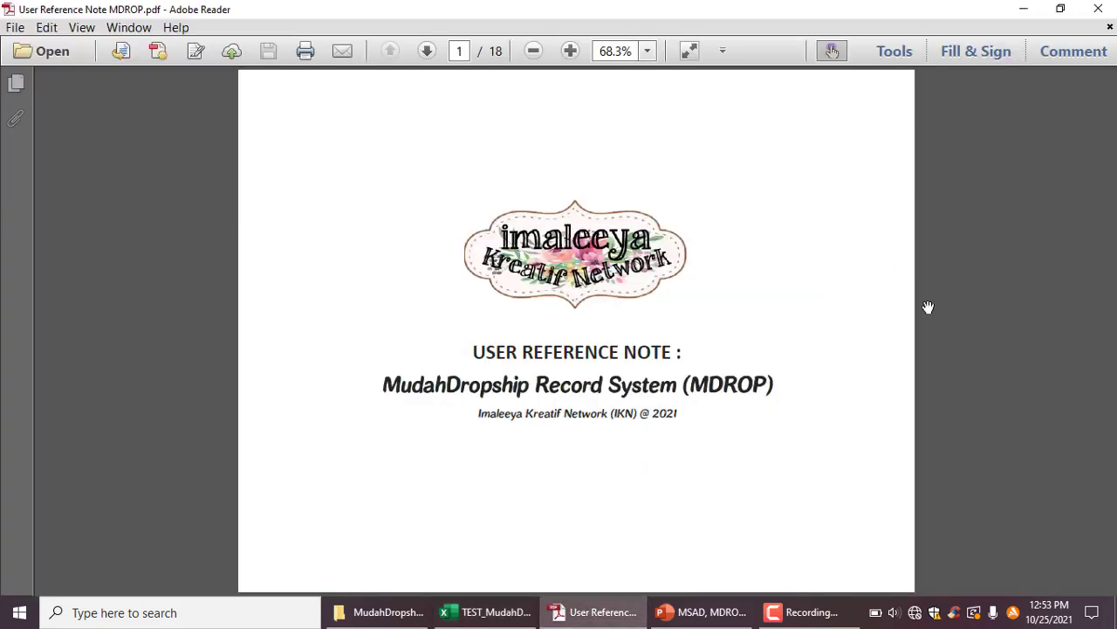
# Step: Read down through the reference note past the Calpeelator section to page 17's INFO 3 steps
pyautogui.scroll(-1, 712, 363)
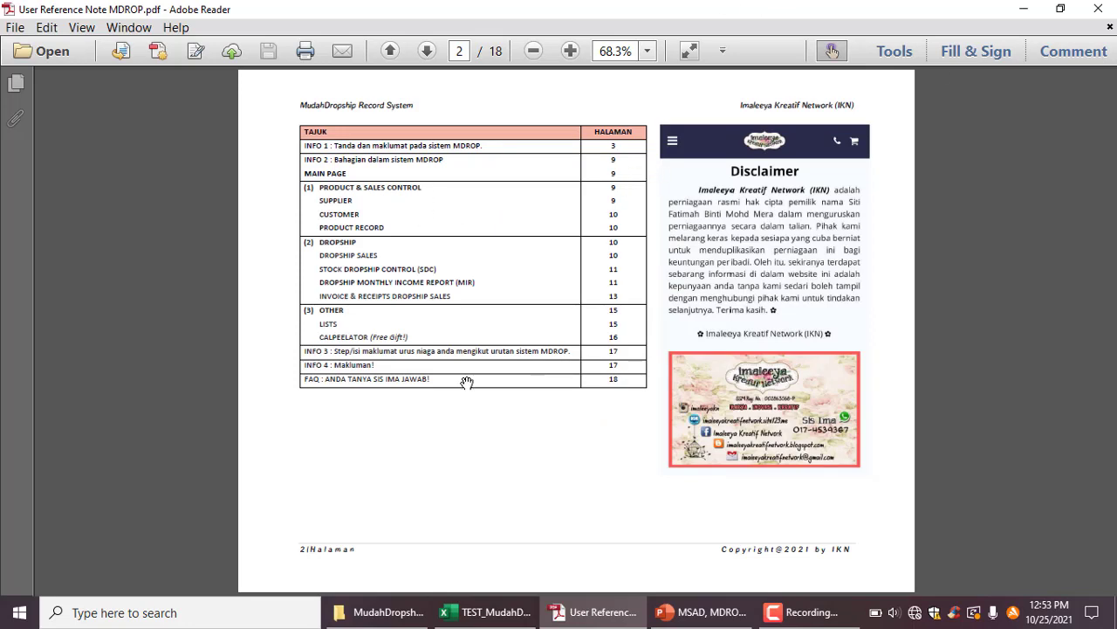
pyautogui.scroll(-1, 467, 381)
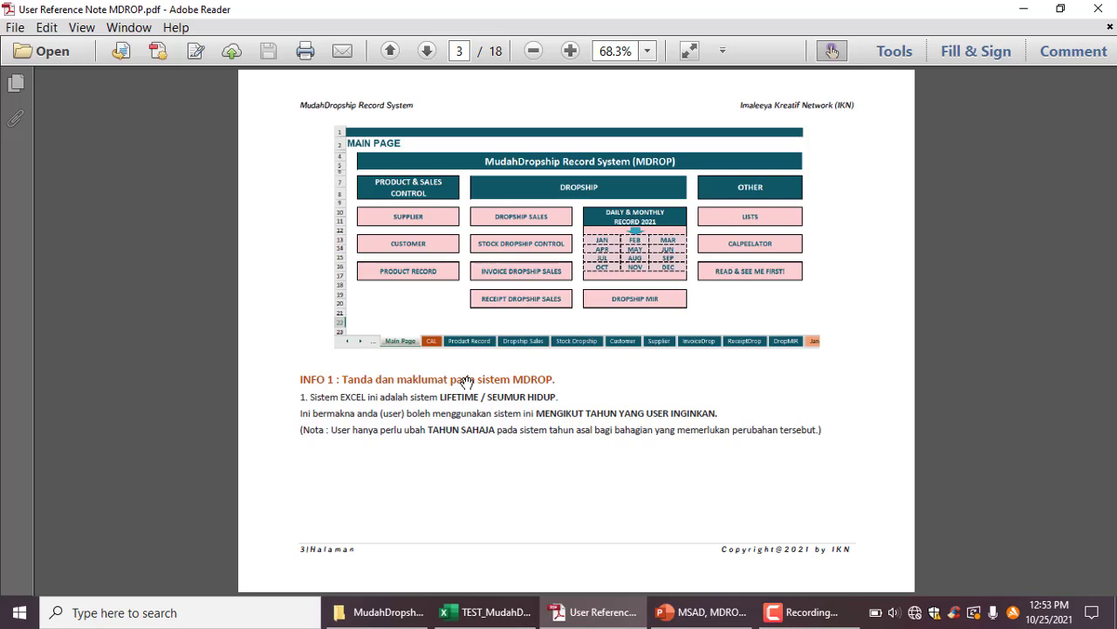
pyautogui.scroll(-1, 467, 382)
pyautogui.scroll(-1, 467, 382)
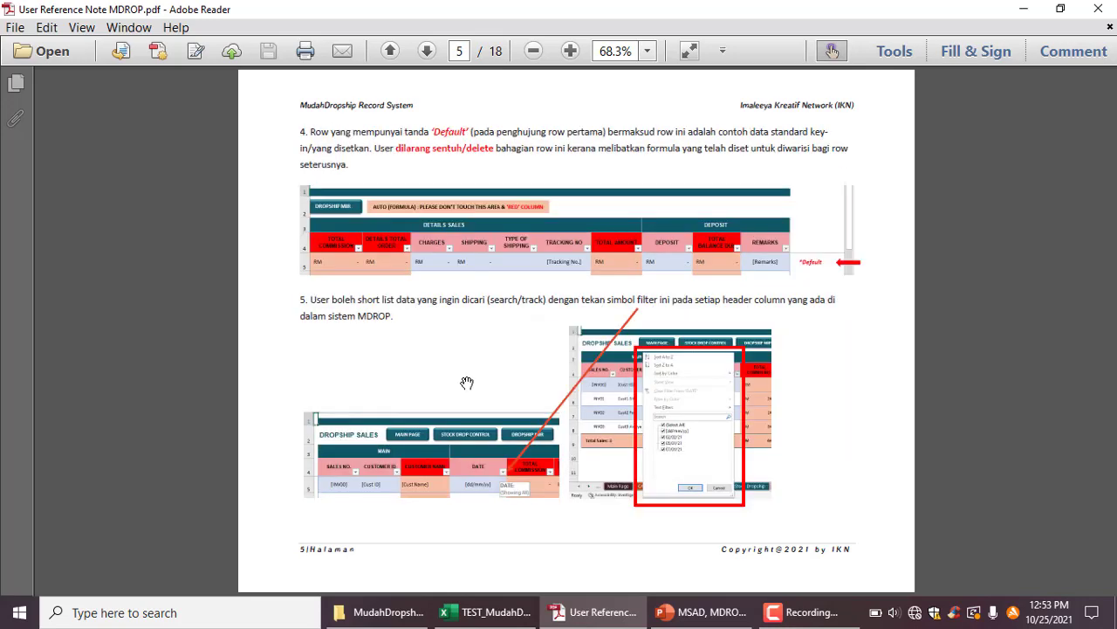
pyautogui.scroll(-1, 467, 382)
pyautogui.scroll(1, 467, 382)
pyautogui.scroll(-1, 640, 373)
pyautogui.scroll(-1, 640, 373)
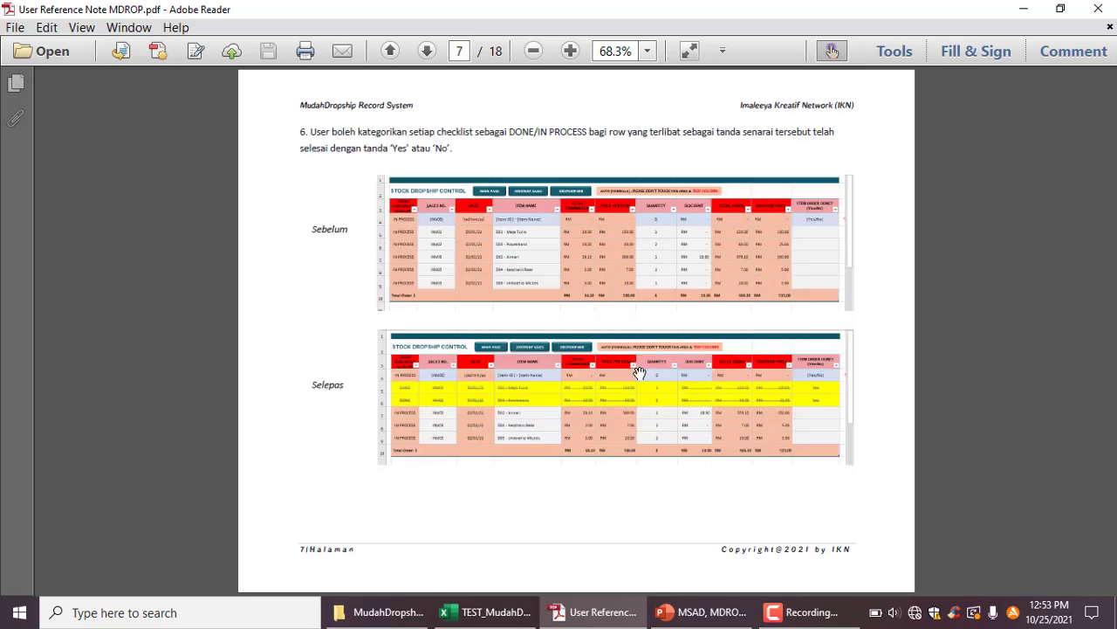
pyautogui.scroll(-1, 640, 373)
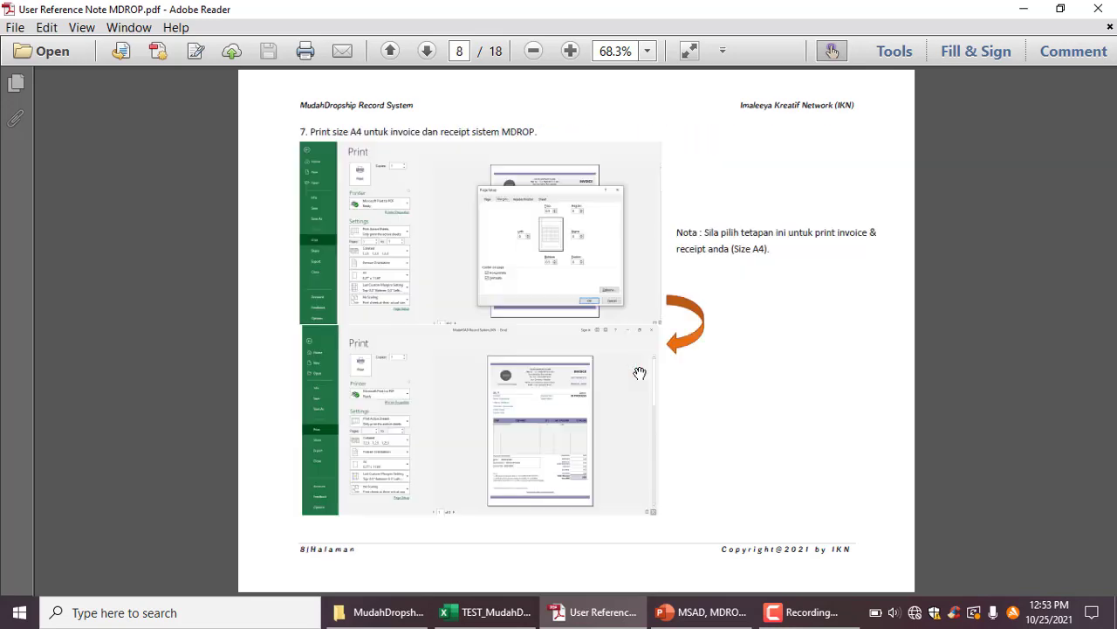
pyautogui.scroll(-1, 640, 373)
pyautogui.scroll(1, 640, 373)
pyautogui.scroll(-1, 640, 373)
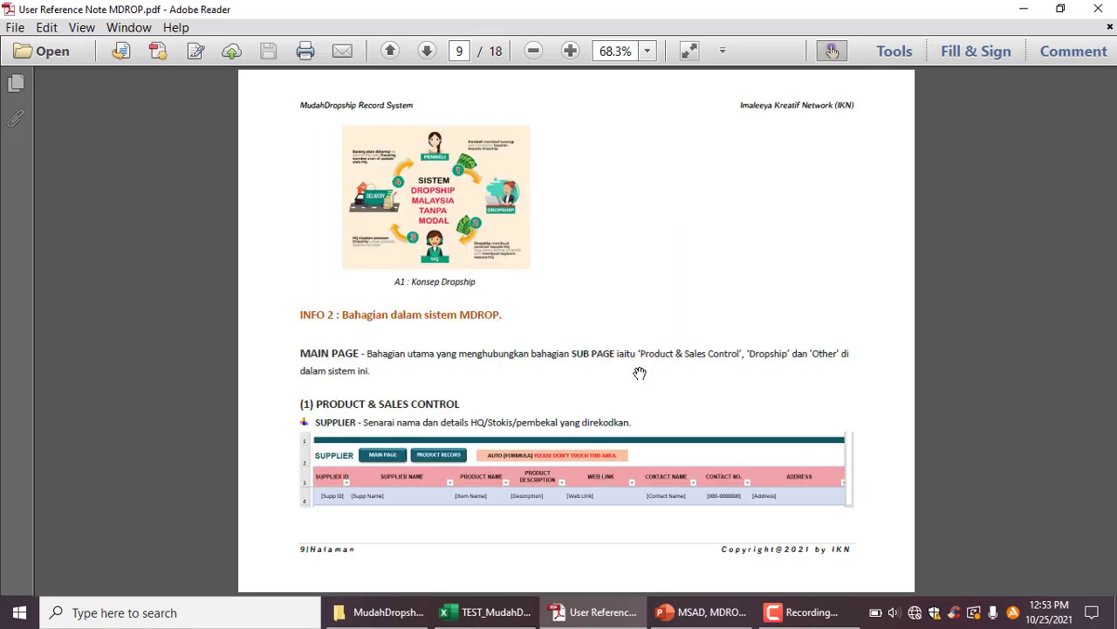
pyautogui.scroll(-1, 640, 373)
pyautogui.scroll(-1, 640, 373)
pyautogui.scroll(-2, 639, 373)
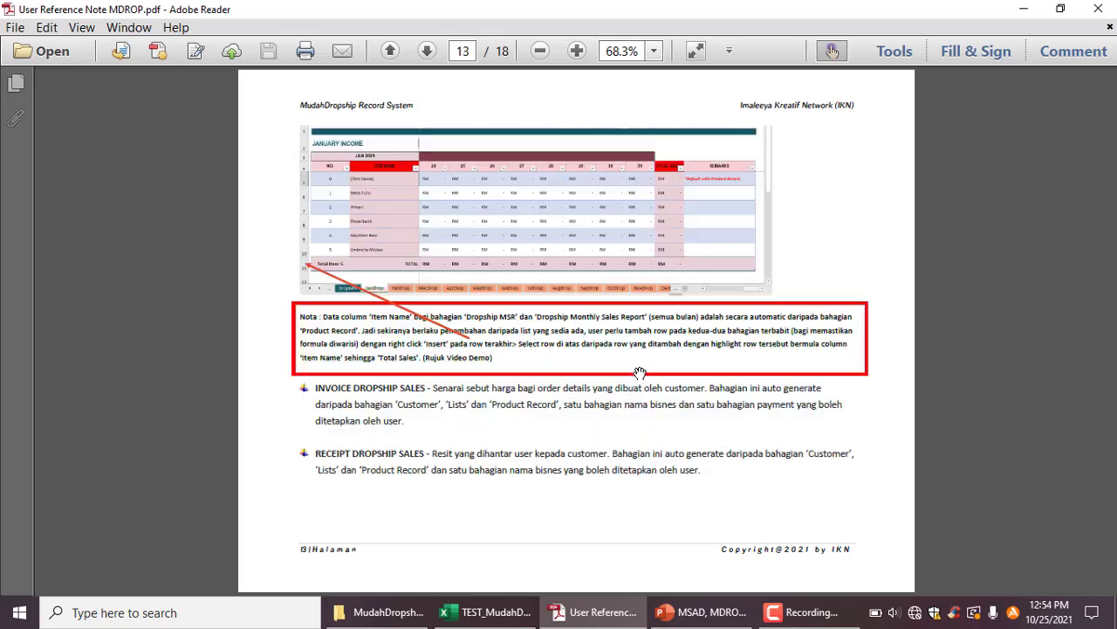
pyautogui.scroll(-1, 640, 372)
pyautogui.scroll(-1, 640, 372)
pyautogui.scroll(-1, 640, 373)
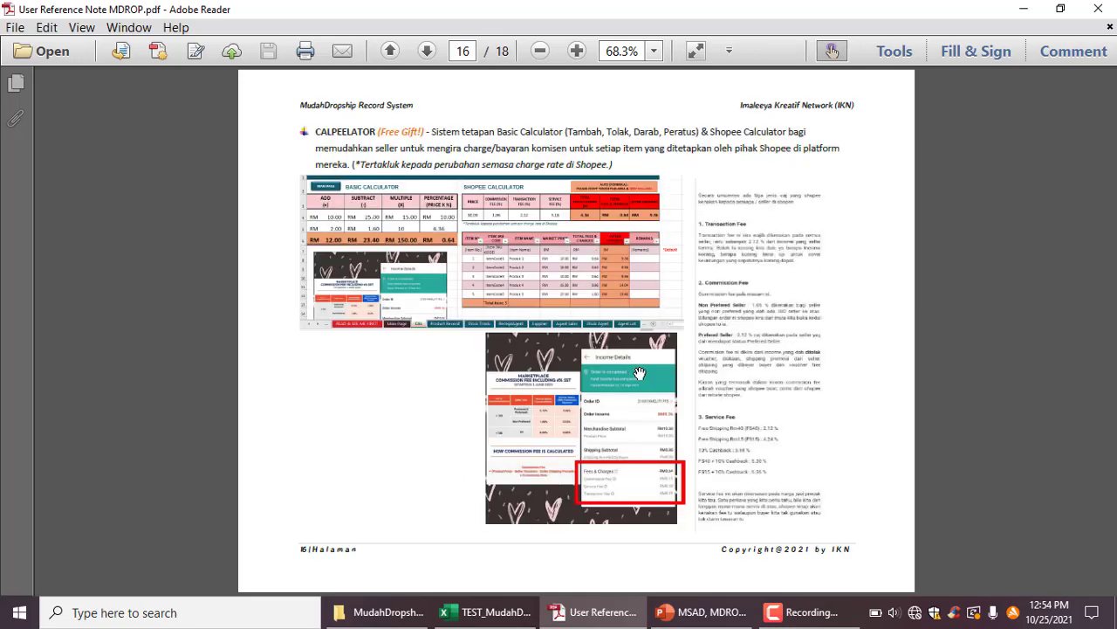
pyautogui.scroll(-1, 640, 373)
pyautogui.scroll(1, 640, 373)
pyautogui.scroll(-1, 601, 239)
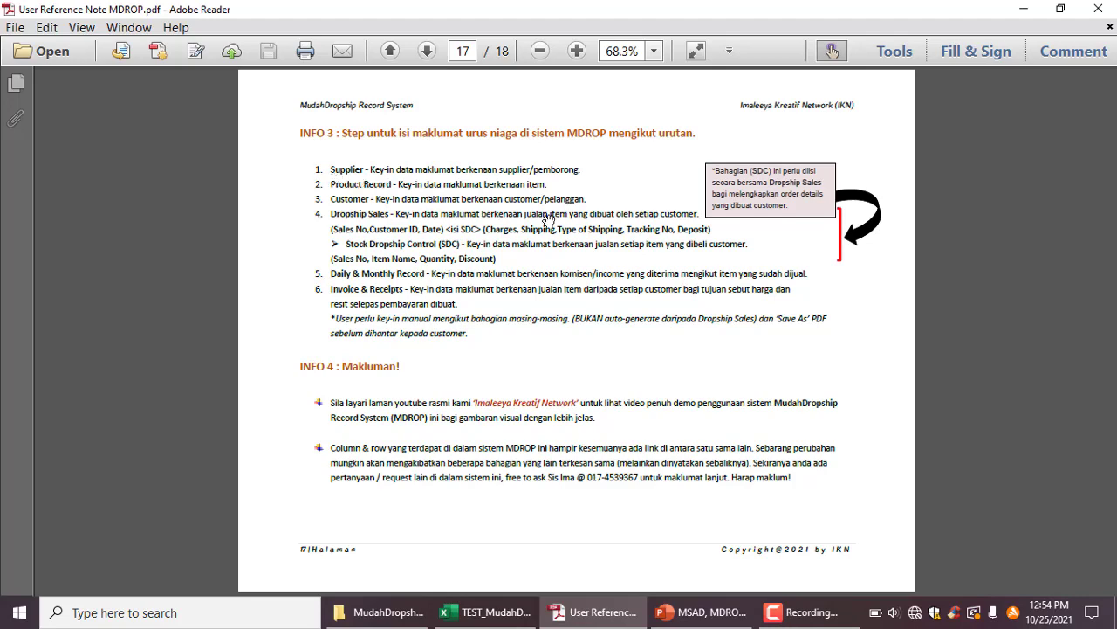
# Step: Switch from the reference note back to the TEST_MudahDropship workbook's Main Page
pyautogui.click(471, 613)
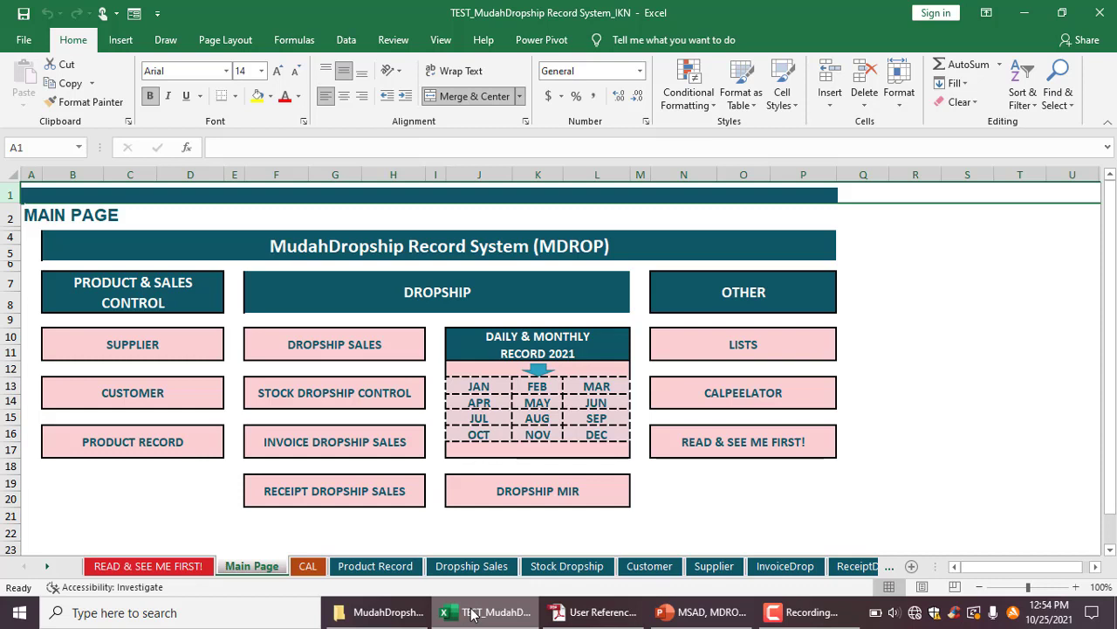
# Step: Open the Supplier sheet and bring its supplier table into view
pyautogui.click(99, 346)
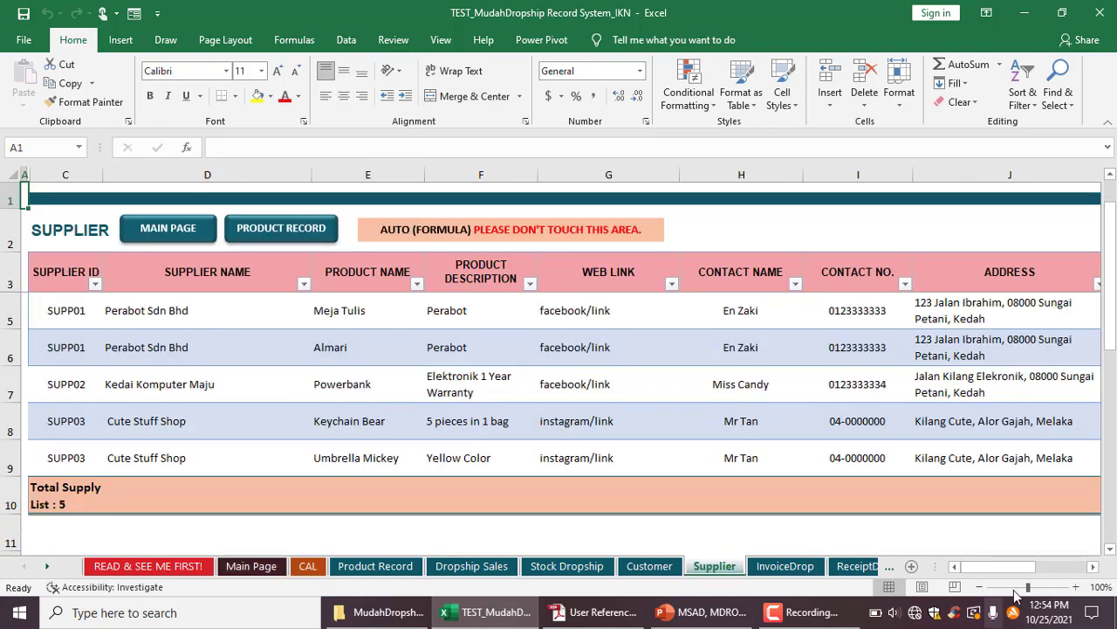
pyautogui.moveTo(1019, 564); pyautogui.dragTo(1048, 564)
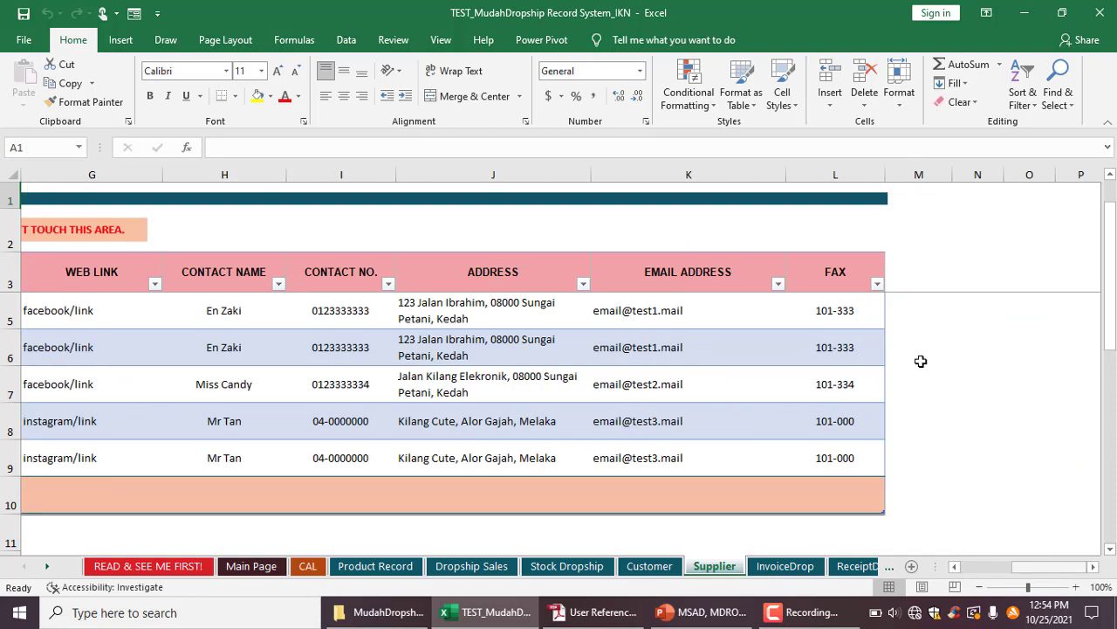
pyautogui.hscroll(-3, 1070, 559)
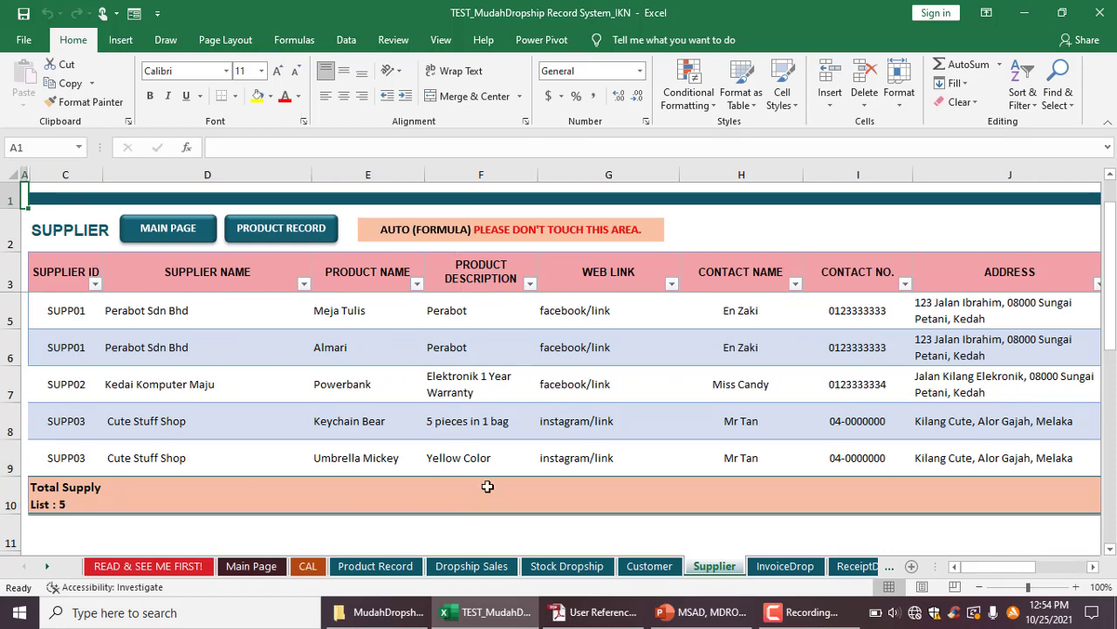
# Step: Insert a blank row 10 above the Total Supply line, then delete it again
pyautogui.click(10, 505)
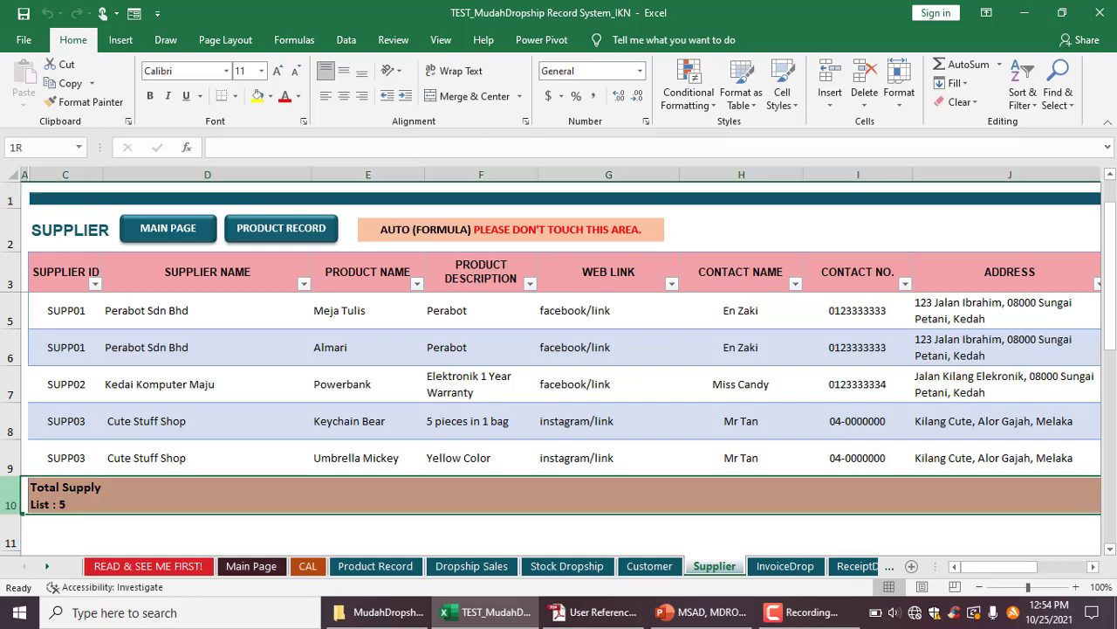
pyautogui.rightClick(11, 505)
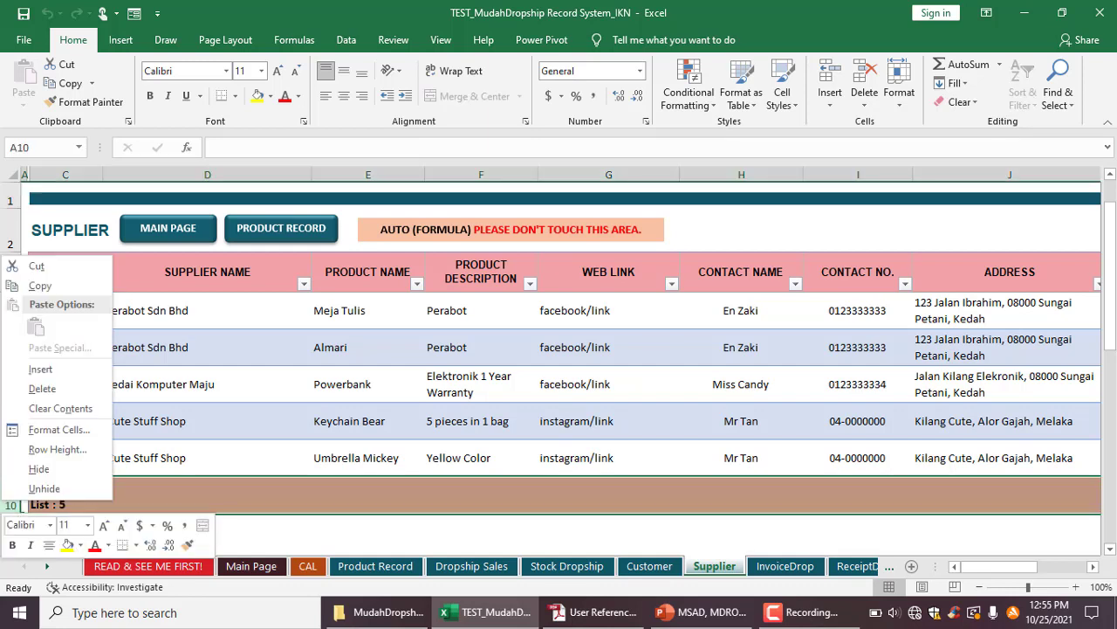
pyautogui.click(40, 368)
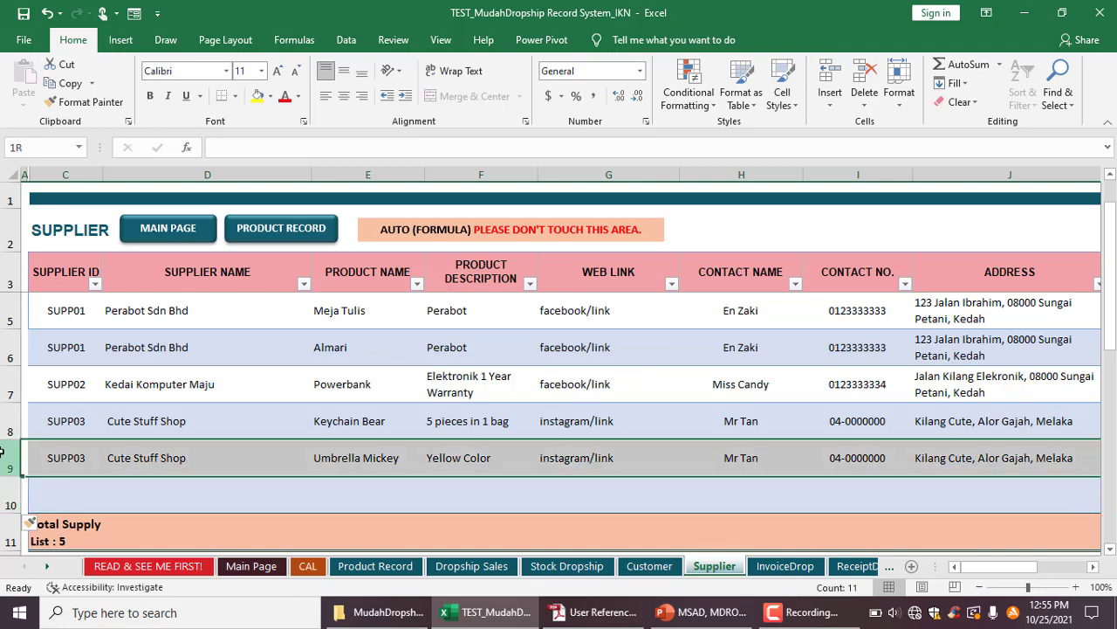
pyautogui.click(62, 499)
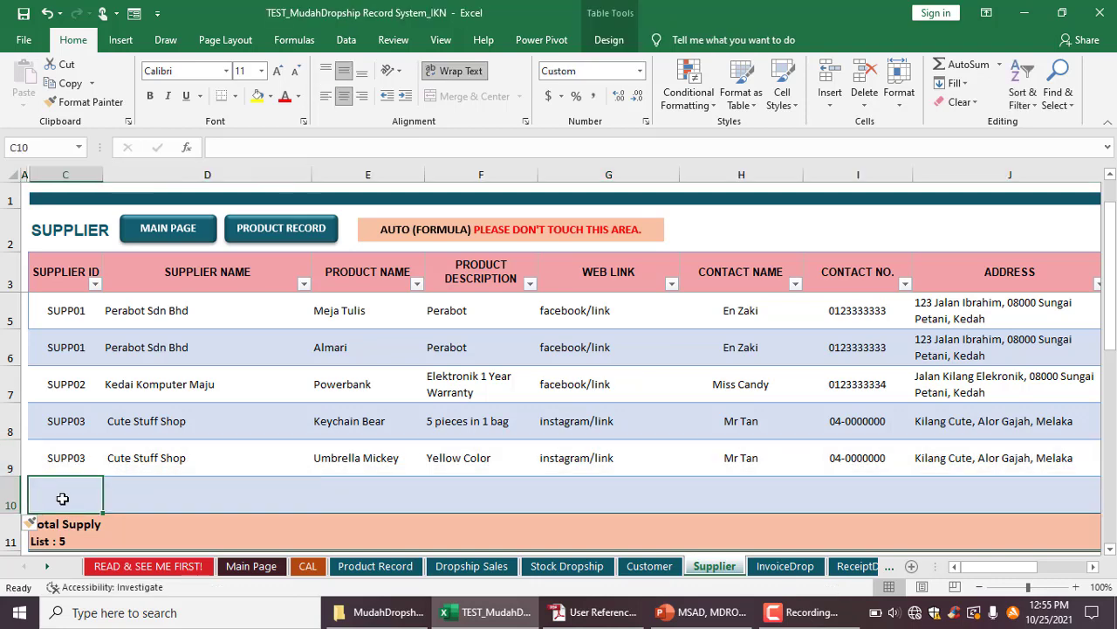
pyautogui.click(11, 495)
pyautogui.rightClick(11, 495)
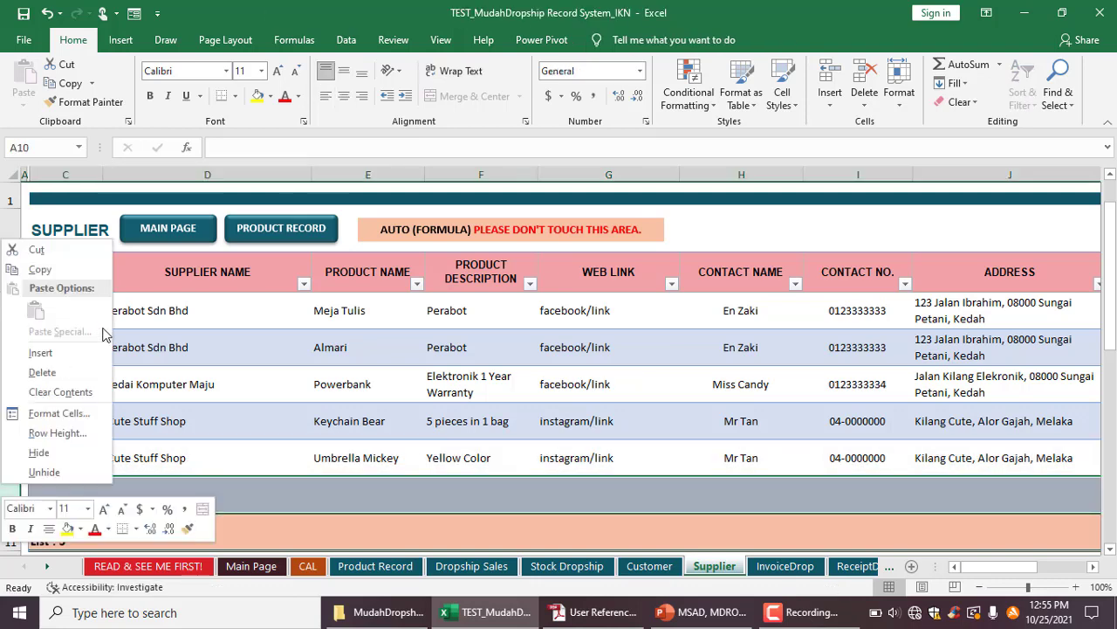
pyautogui.click(40, 372)
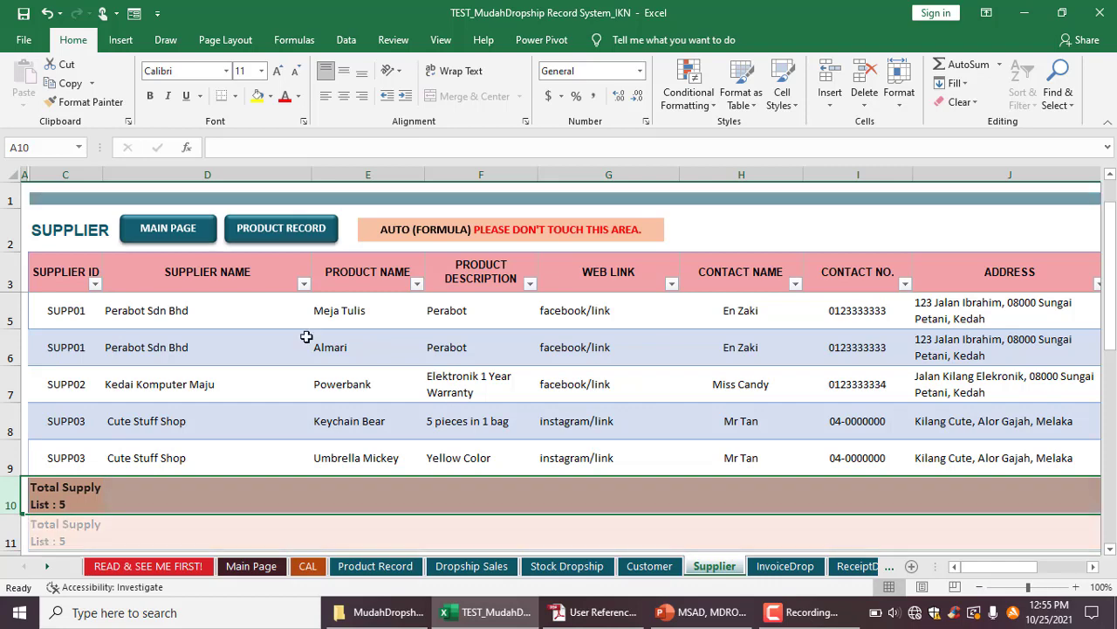
# Step: Go back to the Main Page and check the reference note PDF before returning to Excel
pyautogui.click(151, 227)
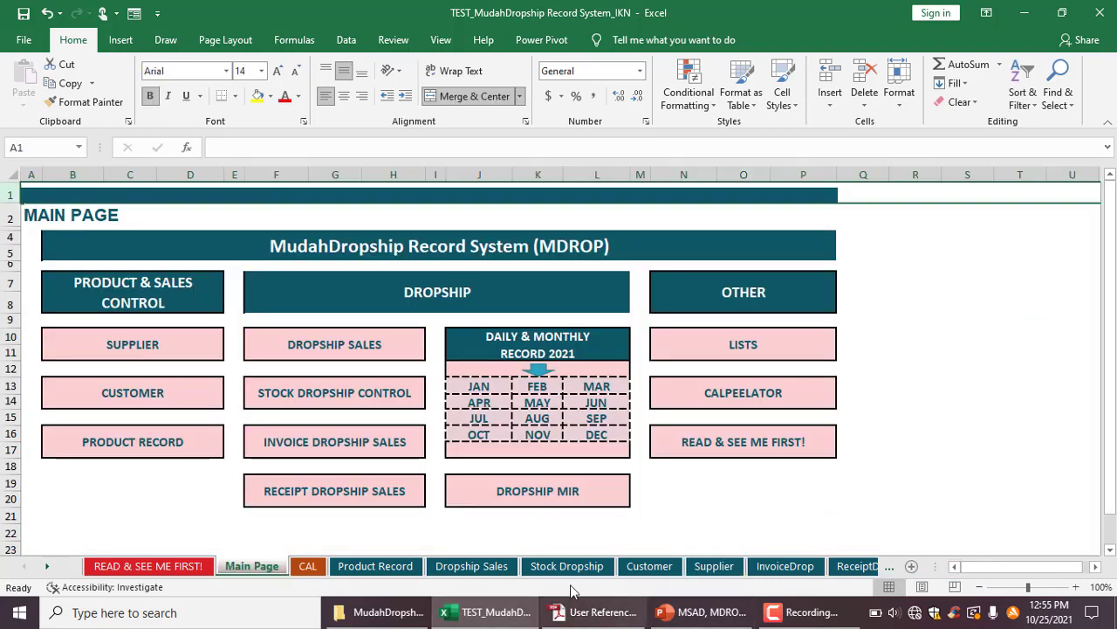
pyautogui.click(602, 612)
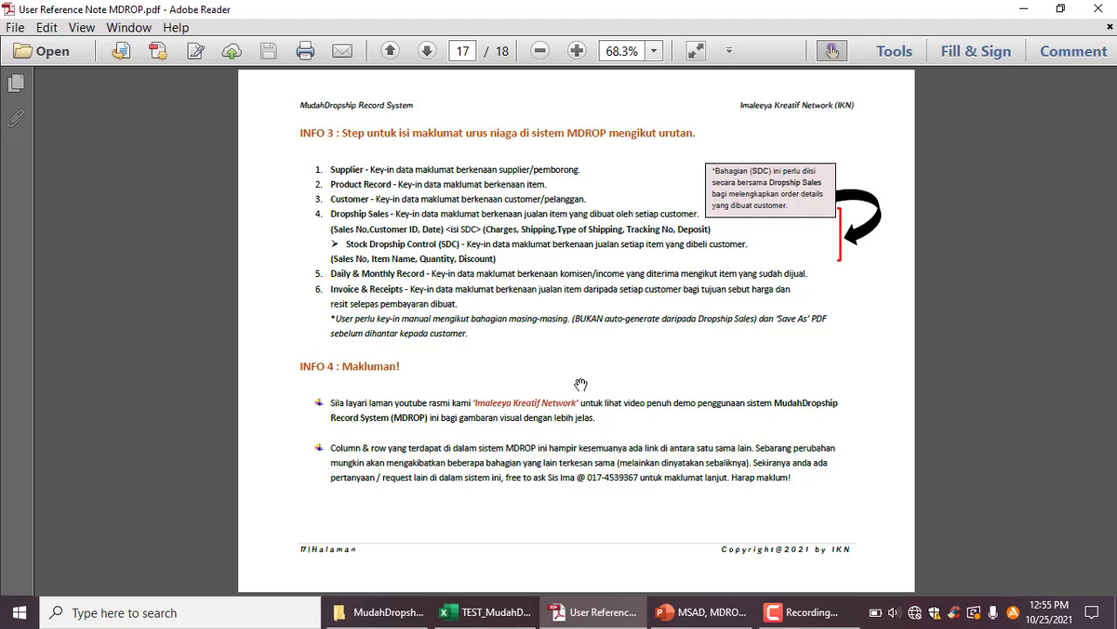
pyautogui.click(489, 612)
# Step: Visit the Customer sheet, then open Product Record from the Main Page and select its SUPPLIER header
pyautogui.click(214, 406)
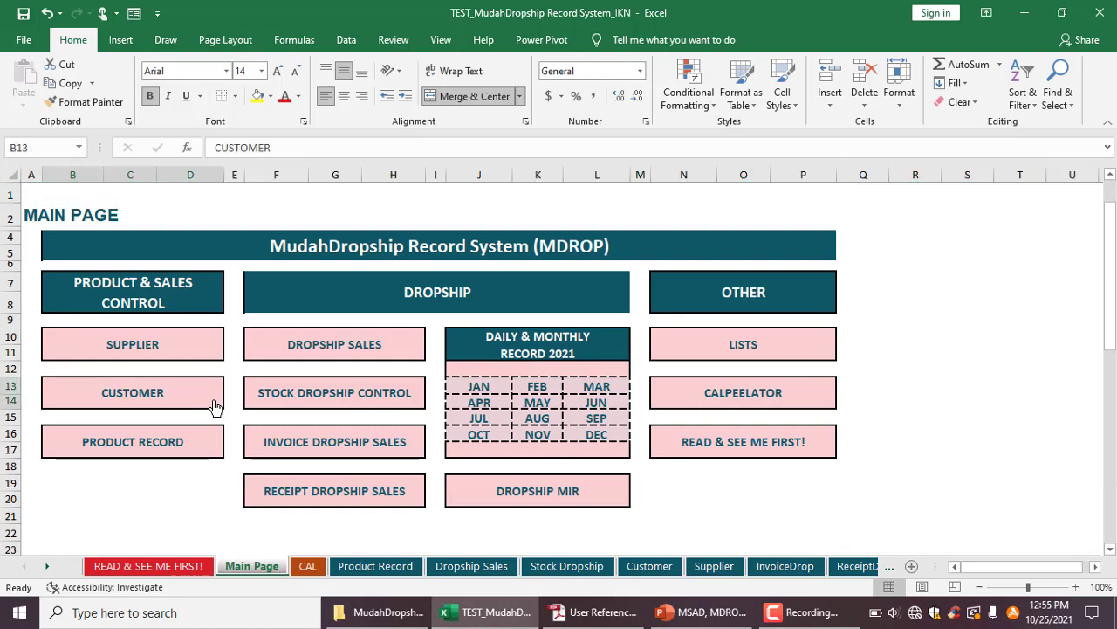
pyautogui.click(195, 235)
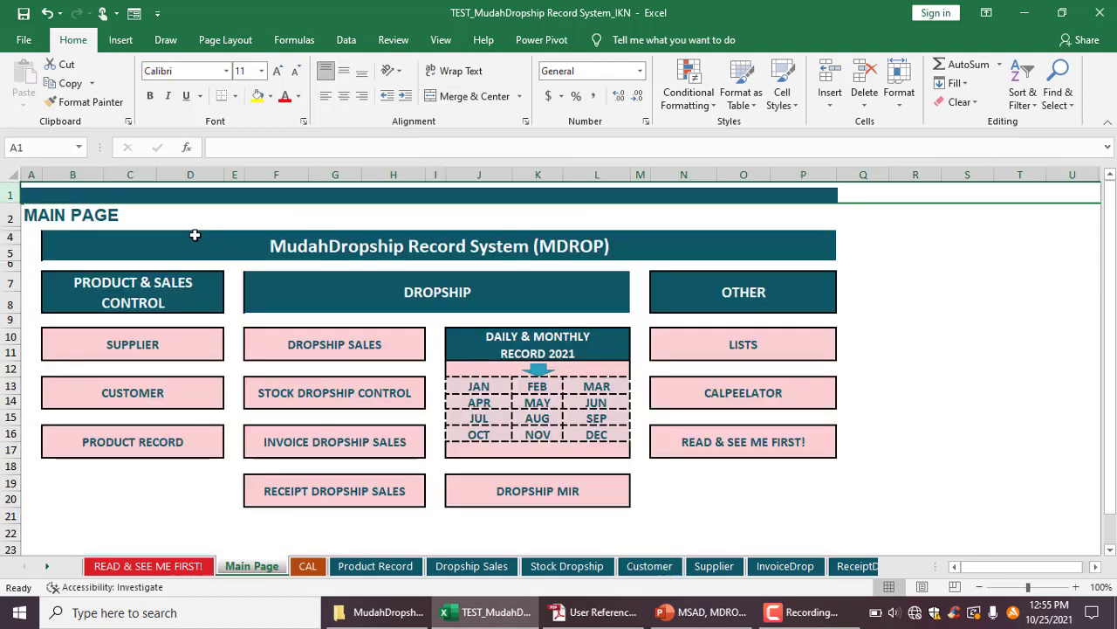
pyautogui.click(110, 450)
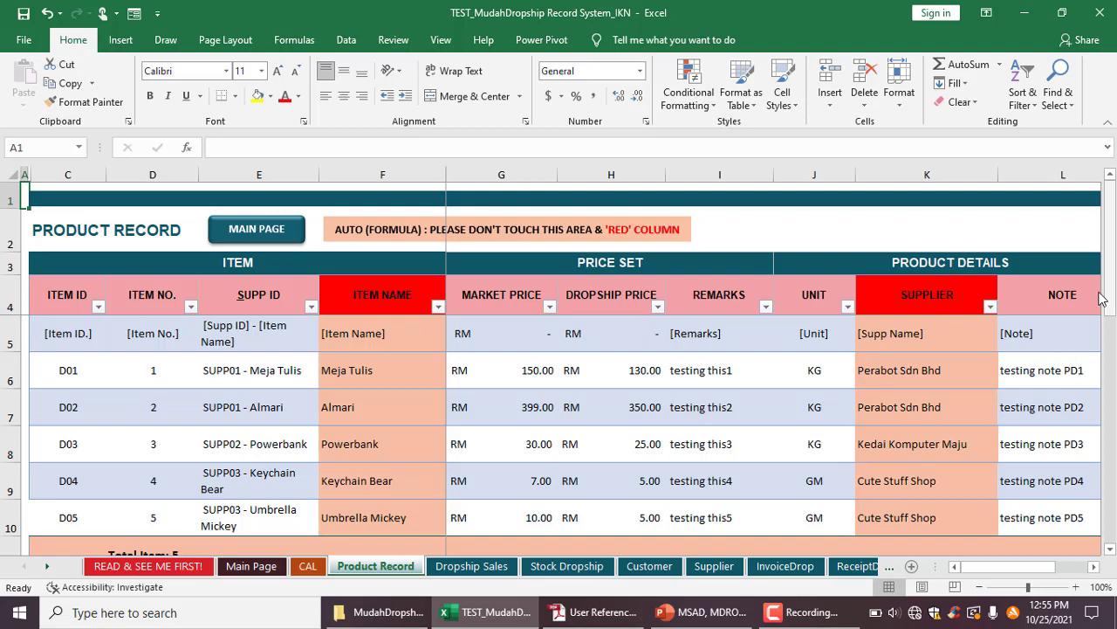
pyautogui.moveTo(1112, 292)
pyautogui.mouseDown()
pyautogui.moveTo(1111, 326)
pyautogui.moveTo(1112, 297)
pyautogui.mouseUp()
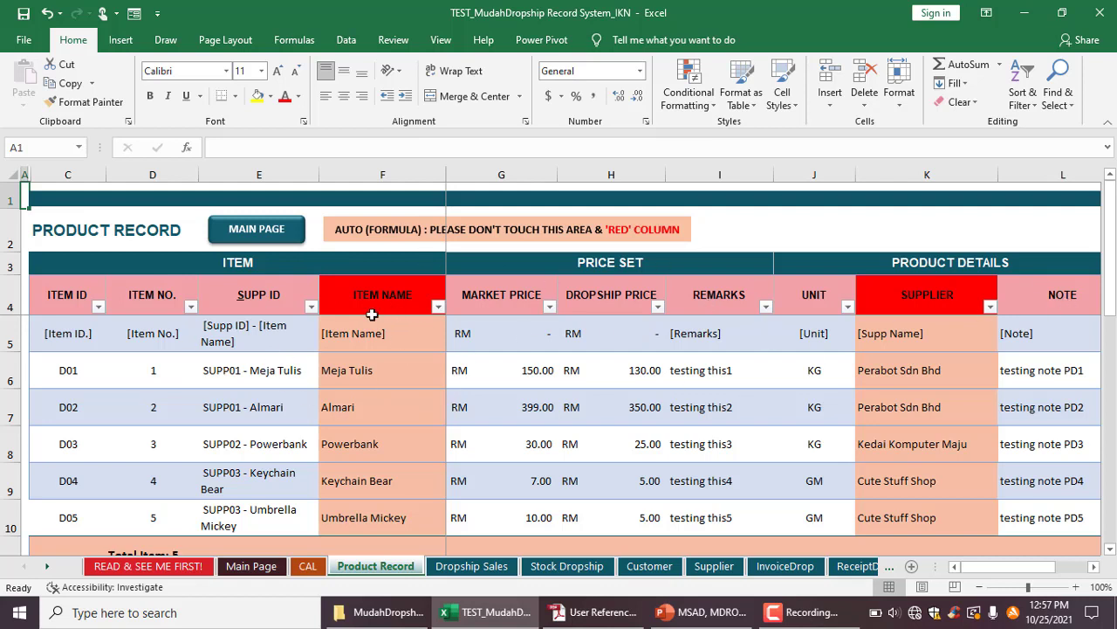
pyautogui.click(930, 290)
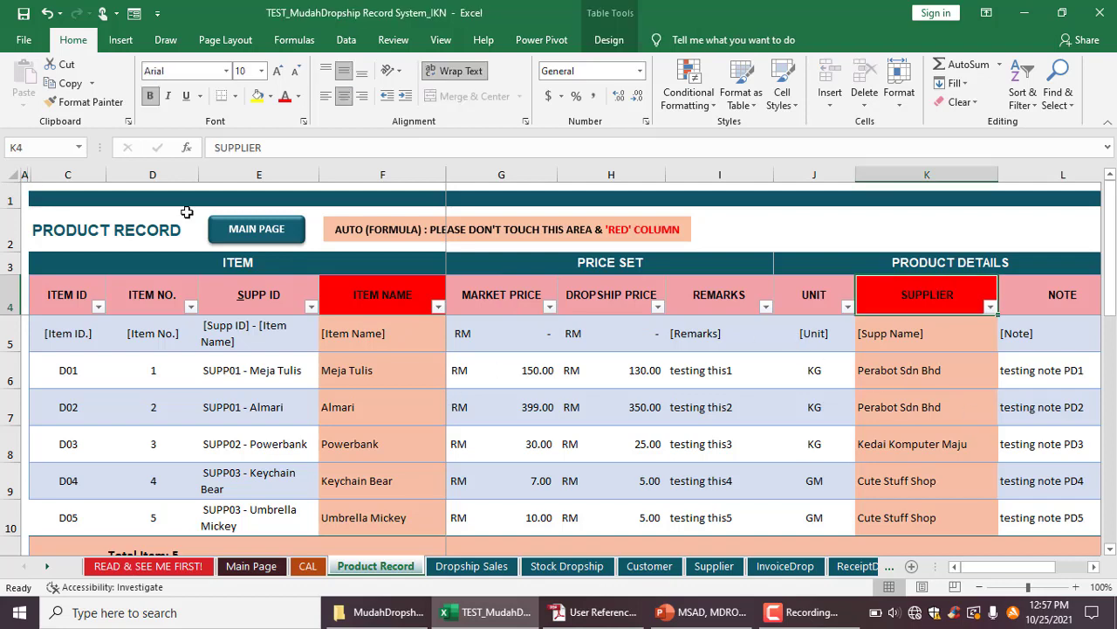
# Step: Revisit the Supplier and Product Record sheets by way of the Main Page
pyautogui.click(246, 238)
pyautogui.click(104, 344)
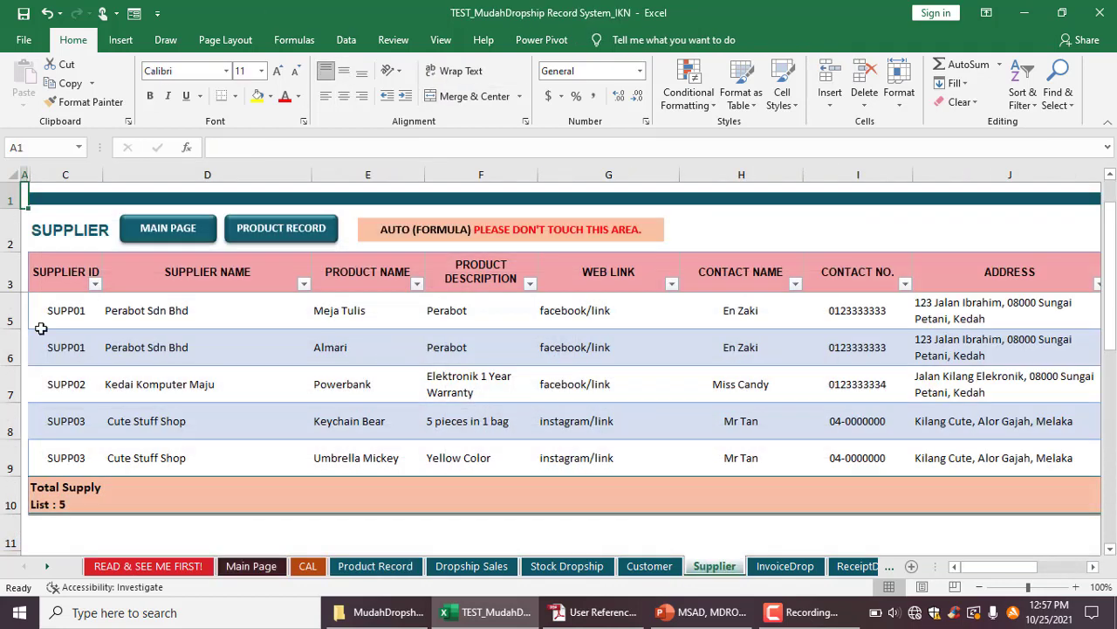
pyautogui.click(166, 234)
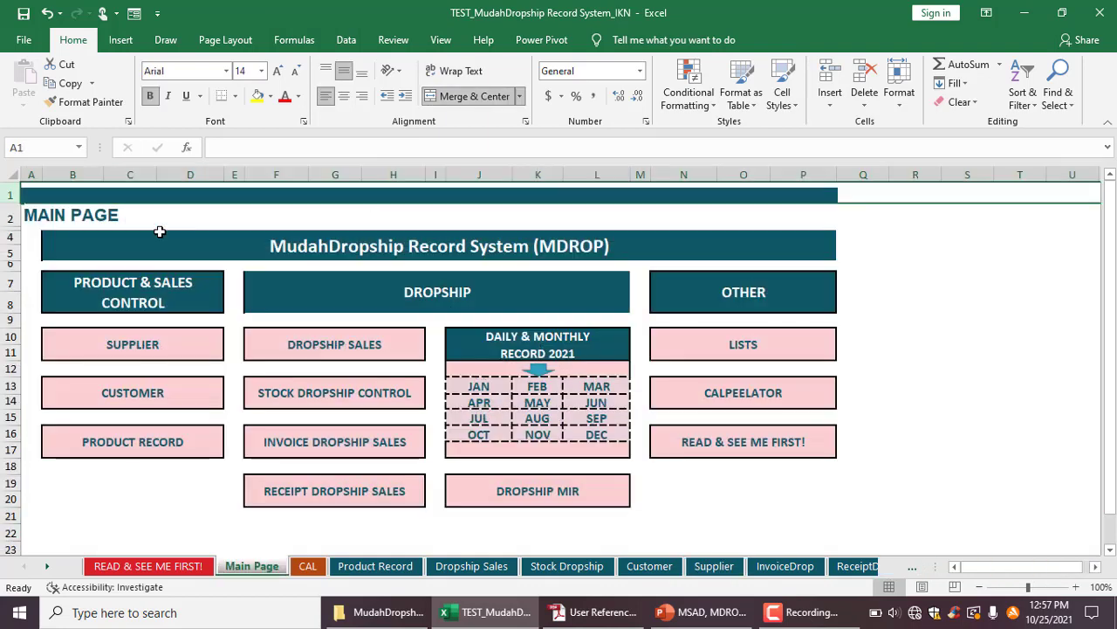
pyautogui.click(87, 452)
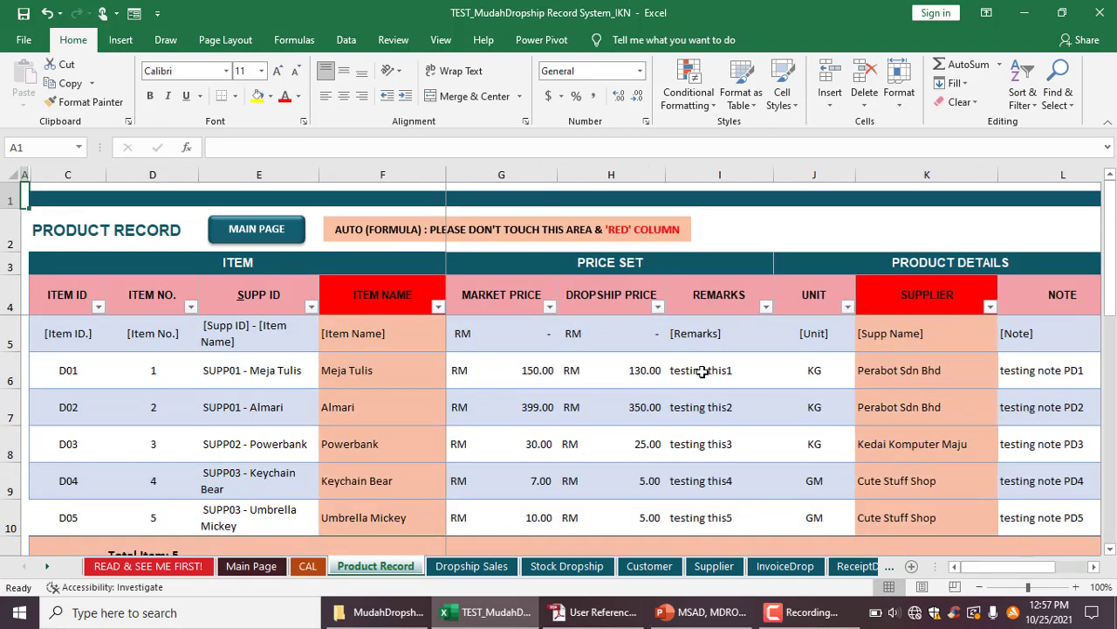
pyautogui.moveTo(985, 567)
pyautogui.mouseDown()
pyautogui.moveTo(1040, 568)
pyautogui.moveTo(1025, 567)
pyautogui.mouseUp()
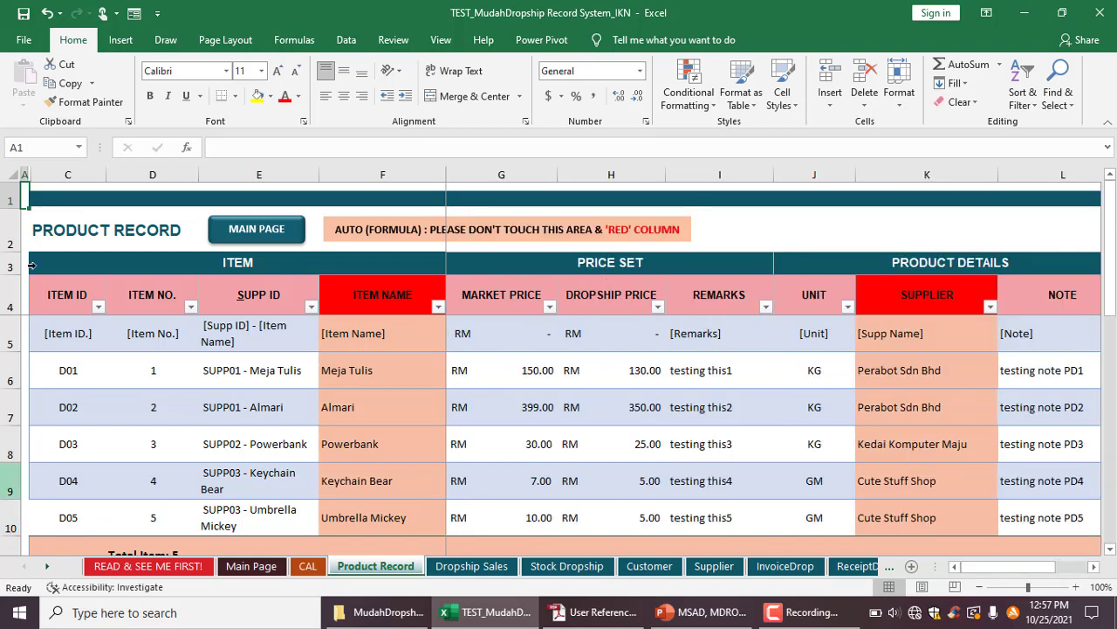
# Step: Check the reference note PDF, then open the Customer sheet from the Main Page
pyautogui.click(593, 612)
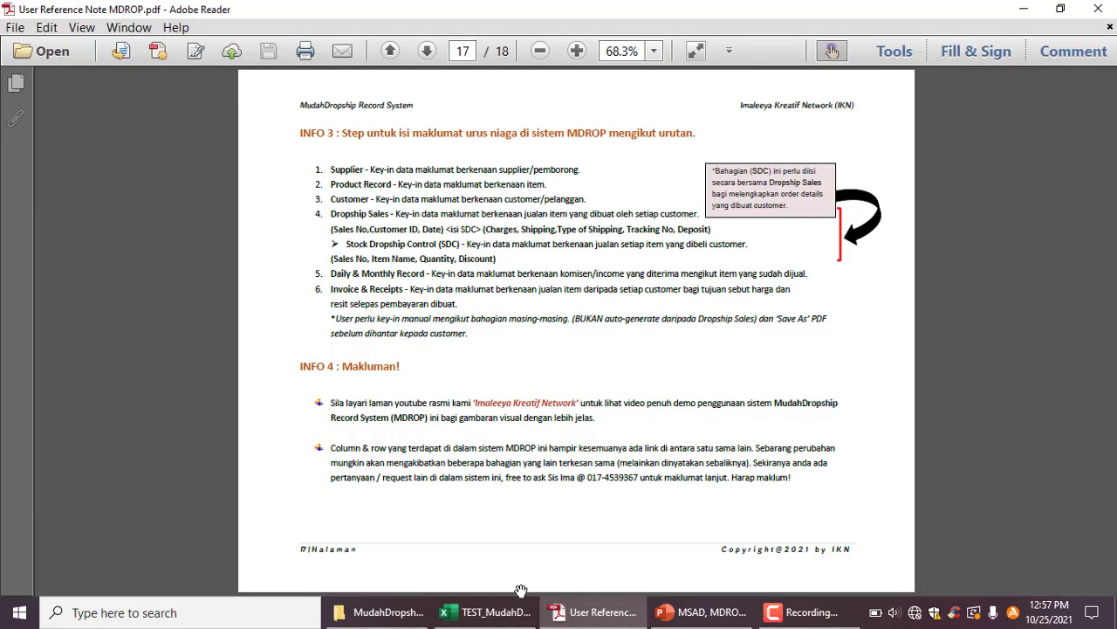
pyautogui.click(485, 612)
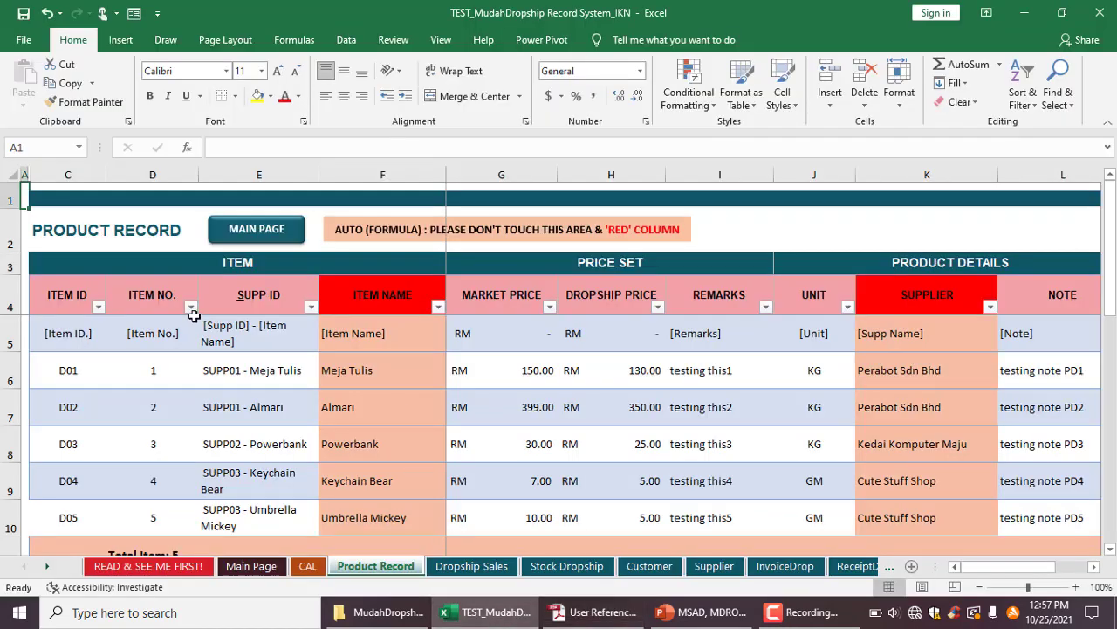
pyautogui.click(251, 235)
pyautogui.click(146, 393)
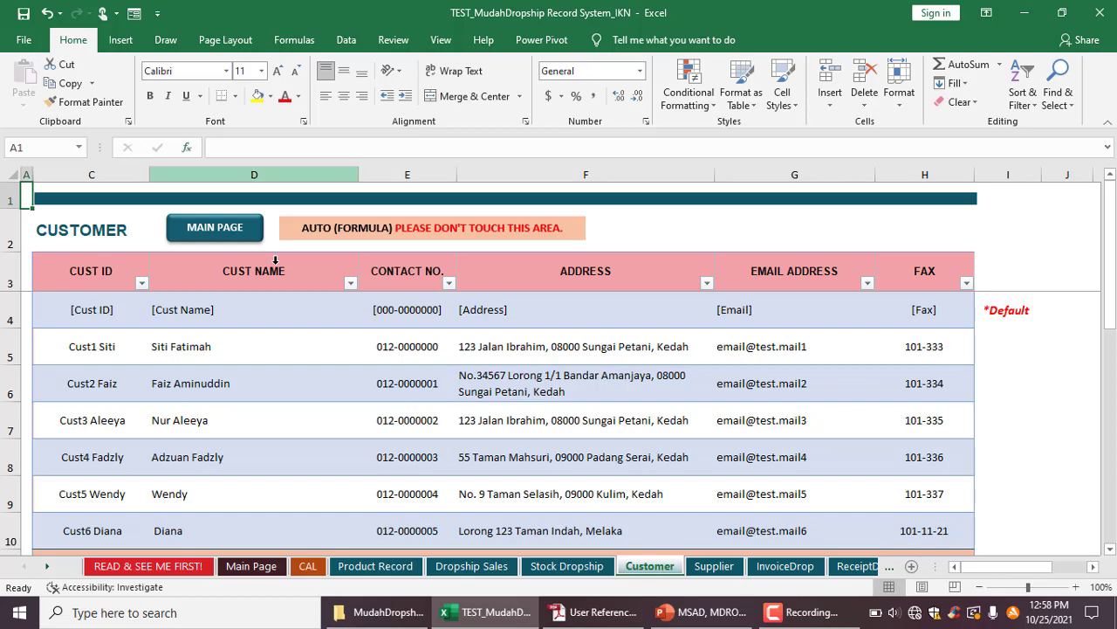
# Step: Consult the reference note PDF, then open the Dropship Sales sheet listing INV01–INV03
pyautogui.click(229, 234)
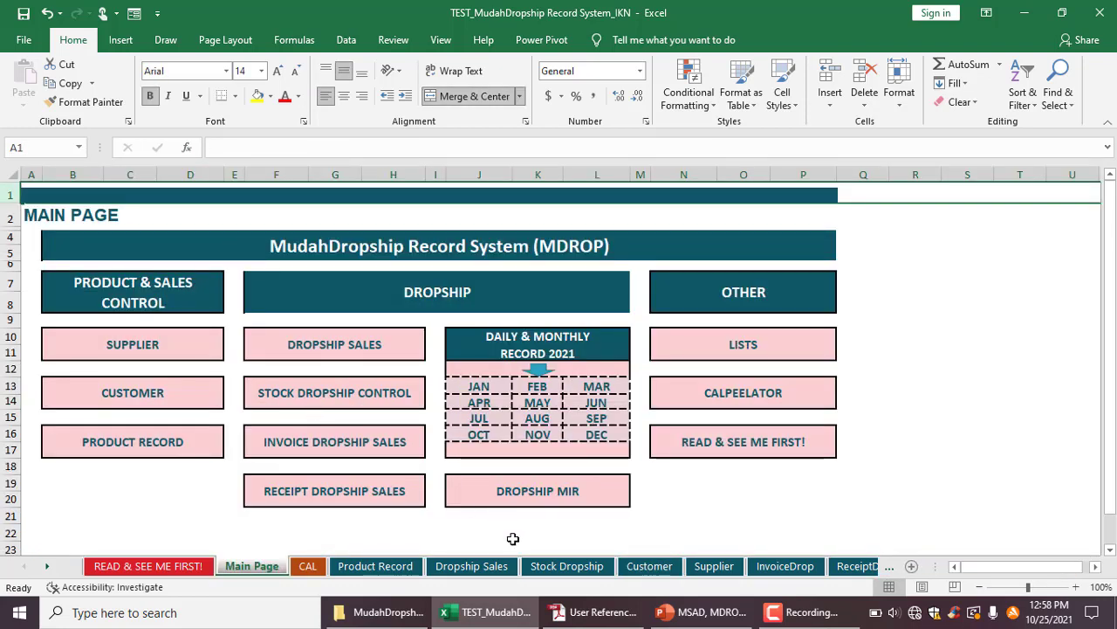
pyautogui.click(597, 612)
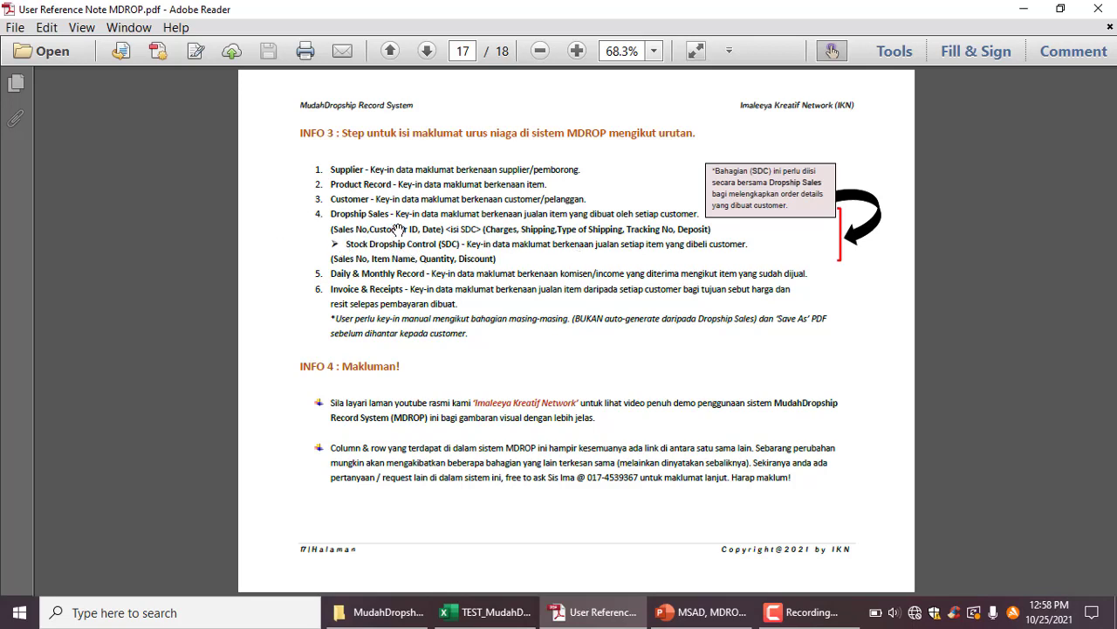
pyautogui.click(487, 612)
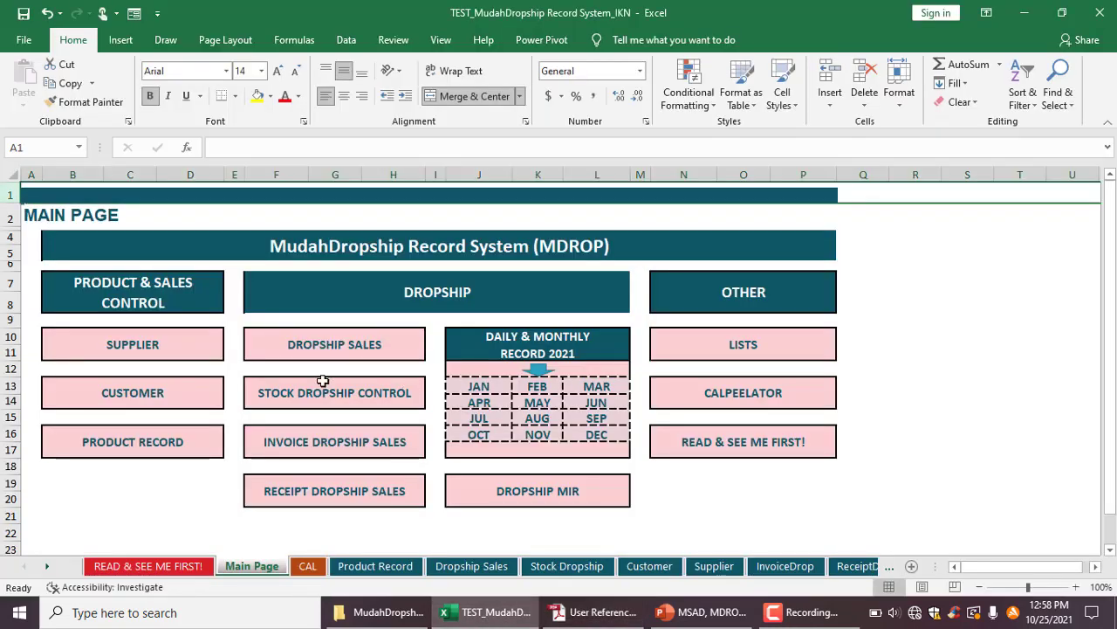
pyautogui.click(298, 351)
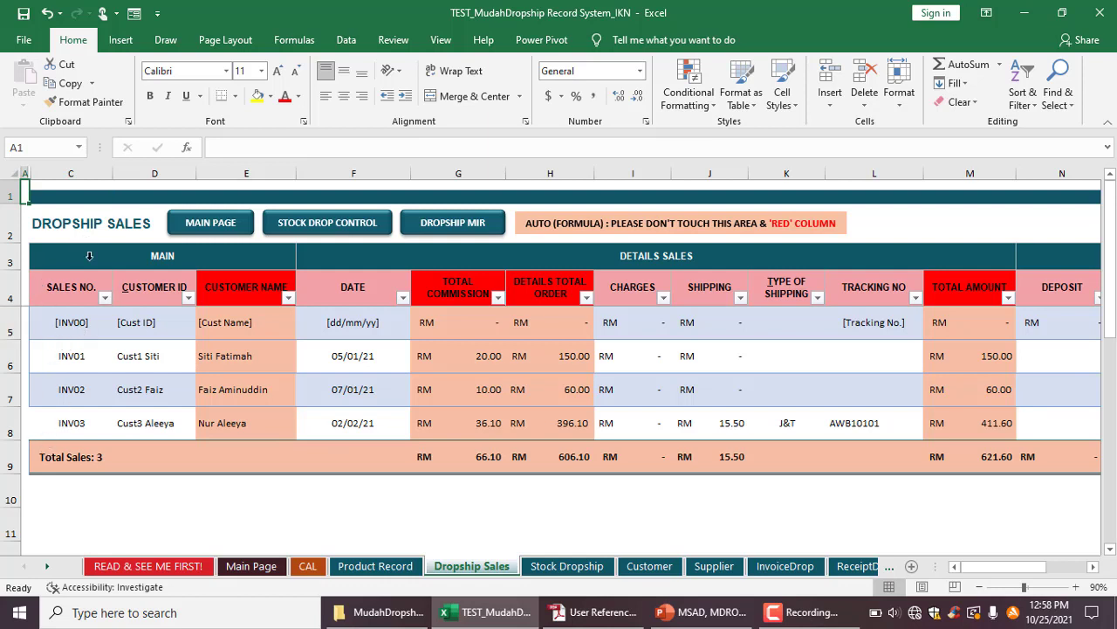
pyautogui.click(177, 349)
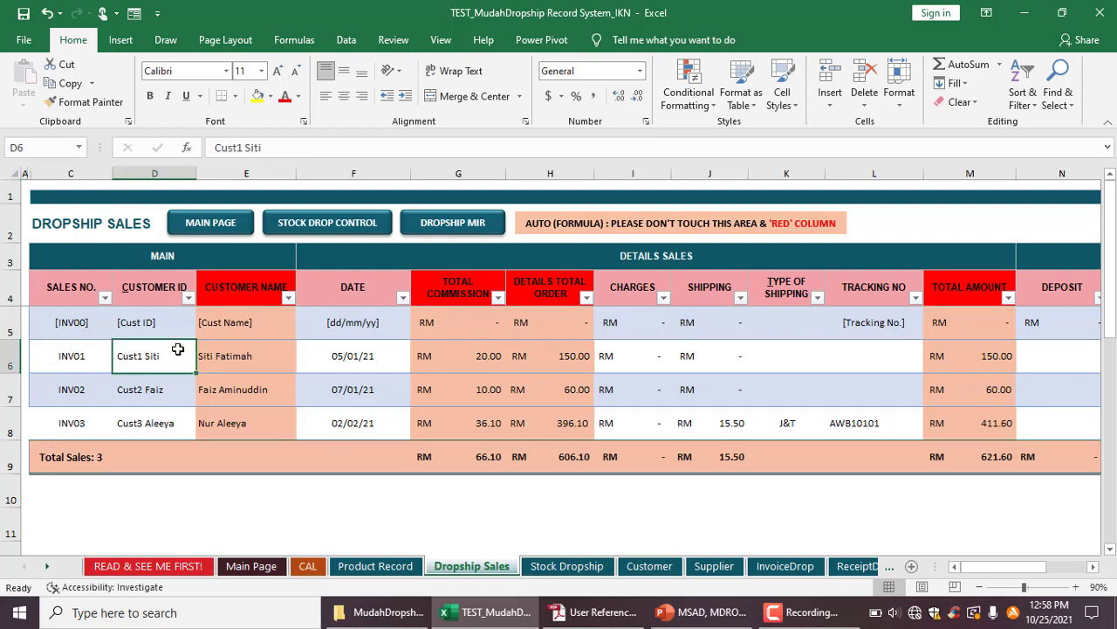
pyautogui.click(202, 365)
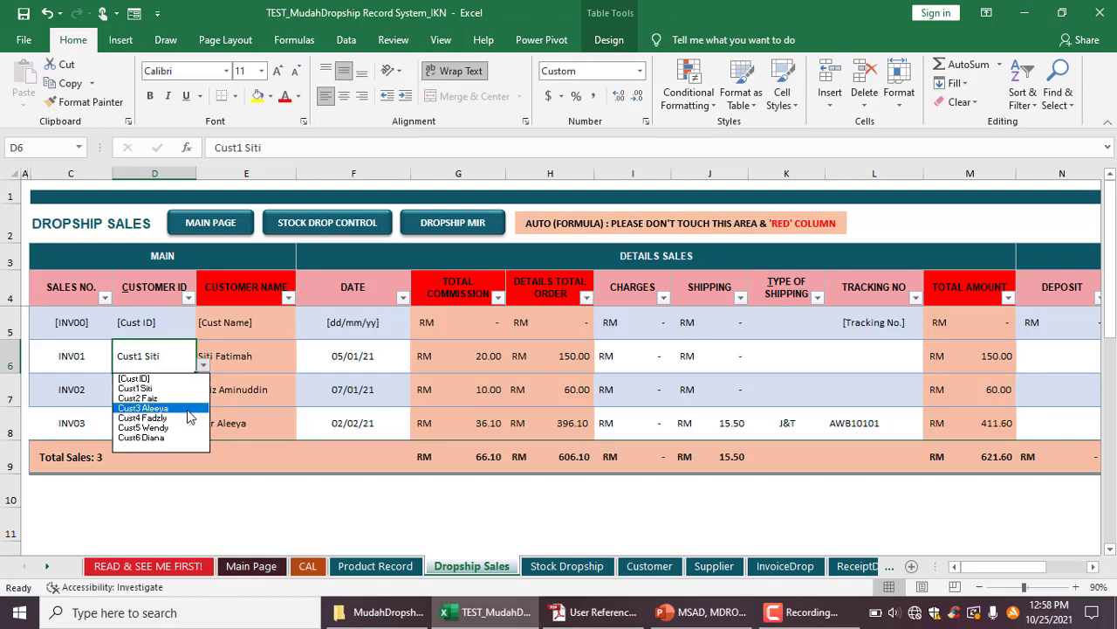
pyautogui.click(184, 364)
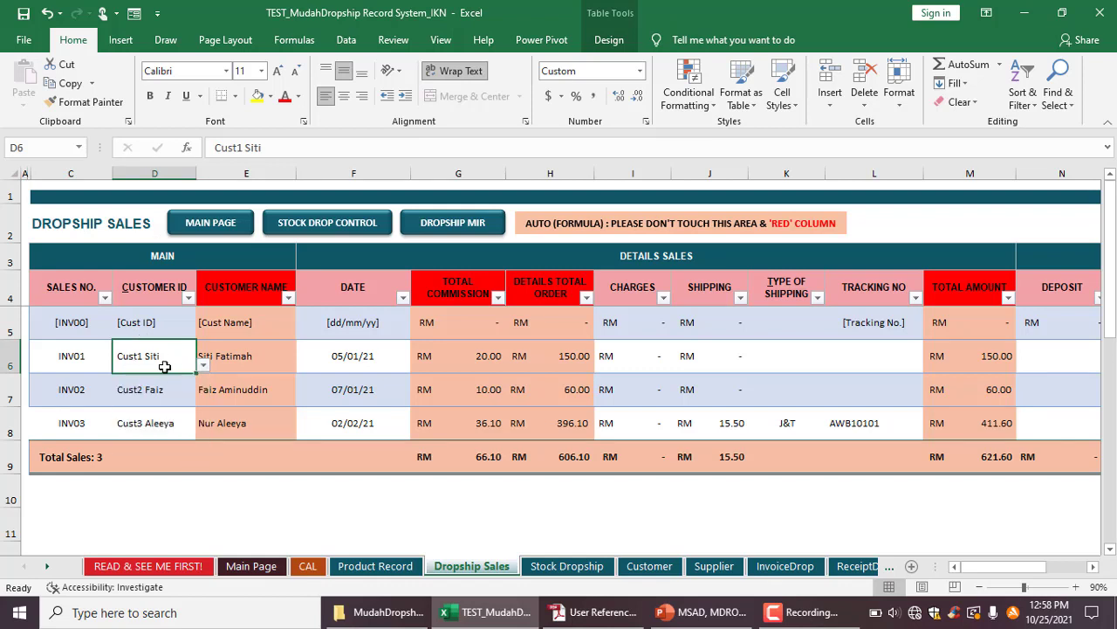
pyautogui.click(203, 367)
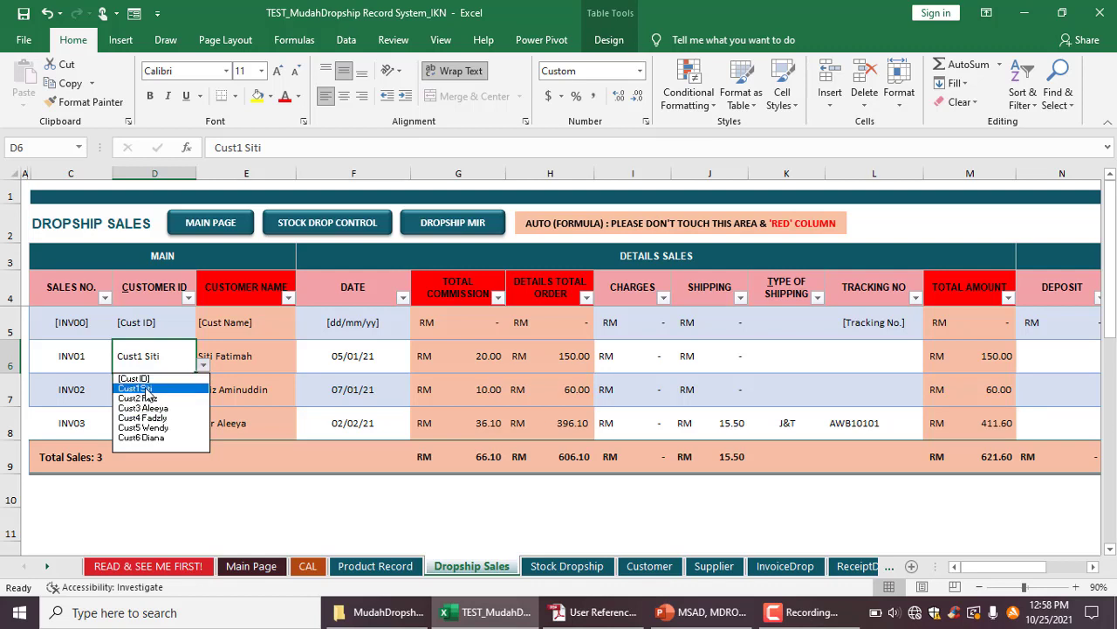
pyautogui.click(182, 358)
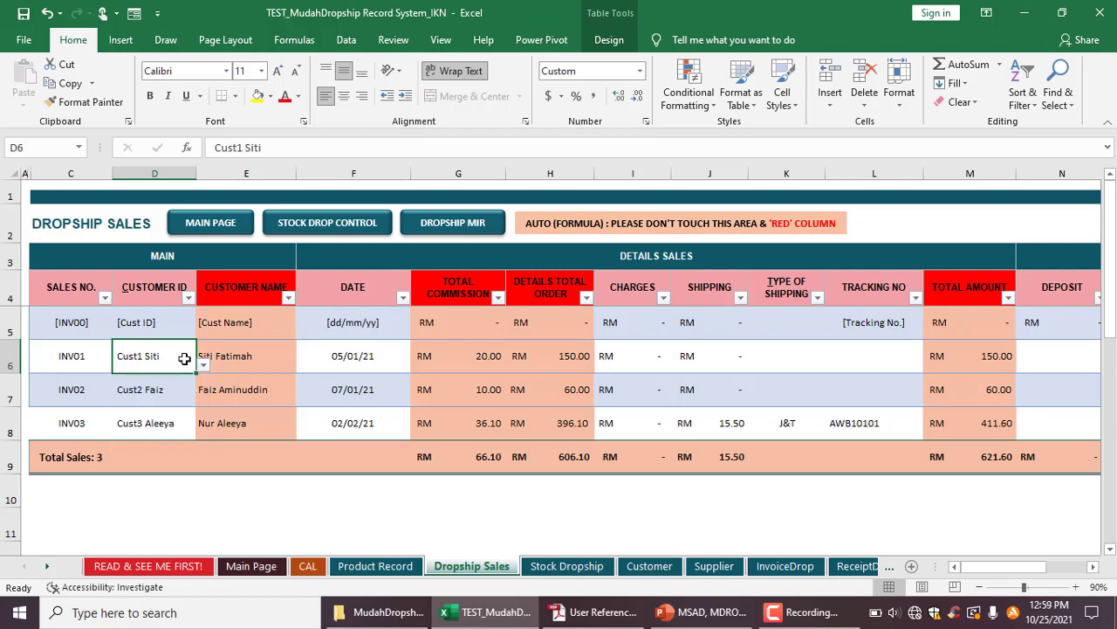
pyautogui.click(144, 272)
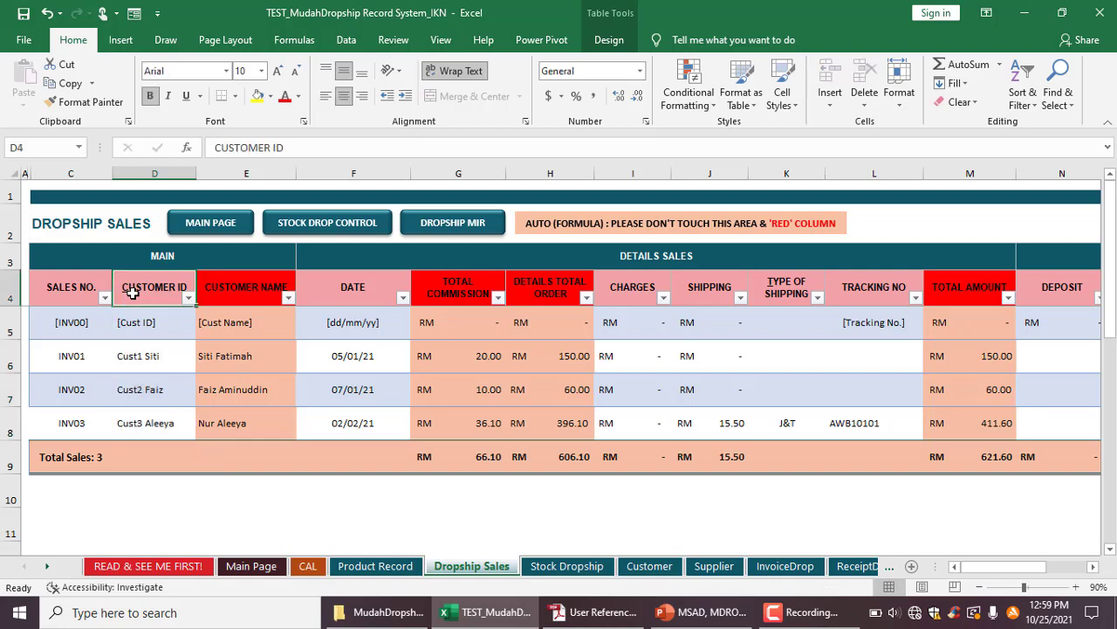
pyautogui.click(132, 293)
pyautogui.click(221, 231)
pyautogui.click(115, 390)
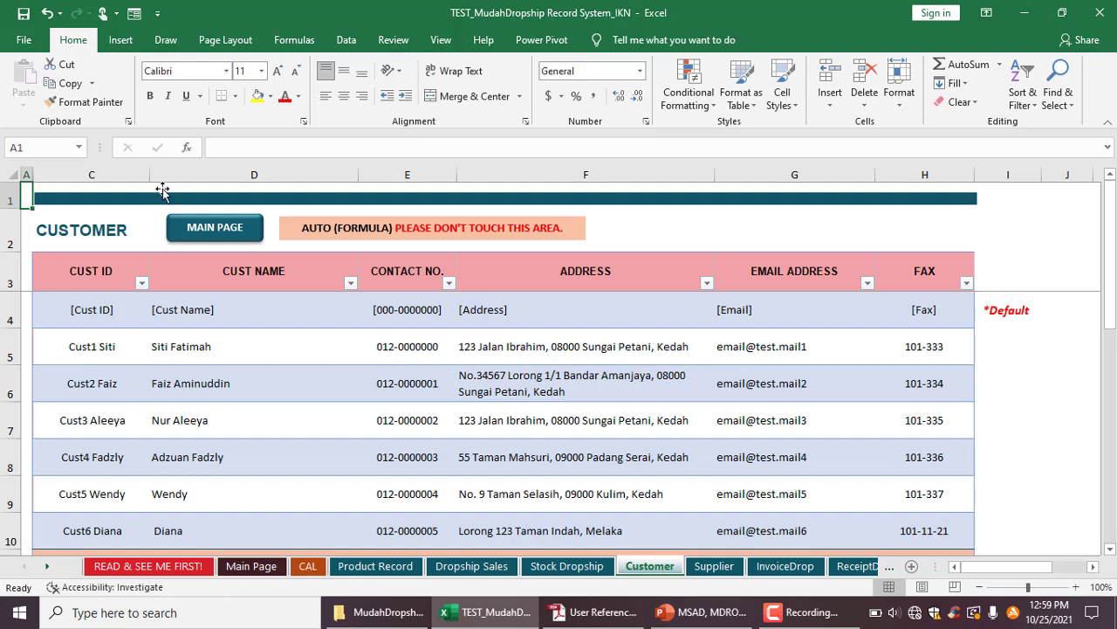
pyautogui.click(203, 243)
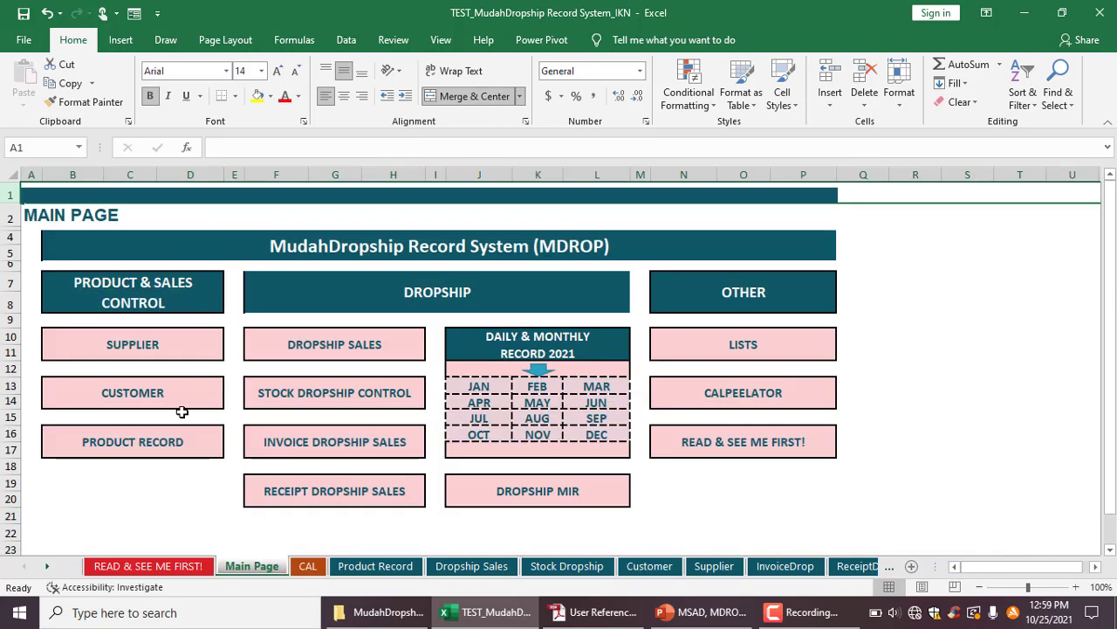
pyautogui.click(328, 354)
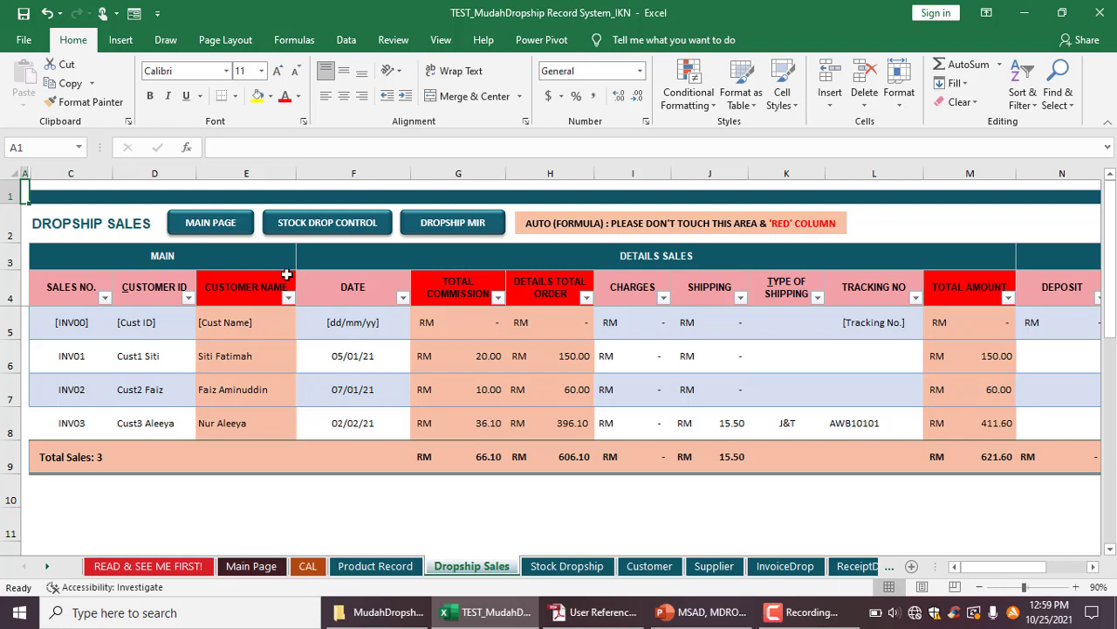
# Step: On Stock Dropship, insert a blank row 10 above Total Order, then switch back to Dropship Sales
pyautogui.click(306, 231)
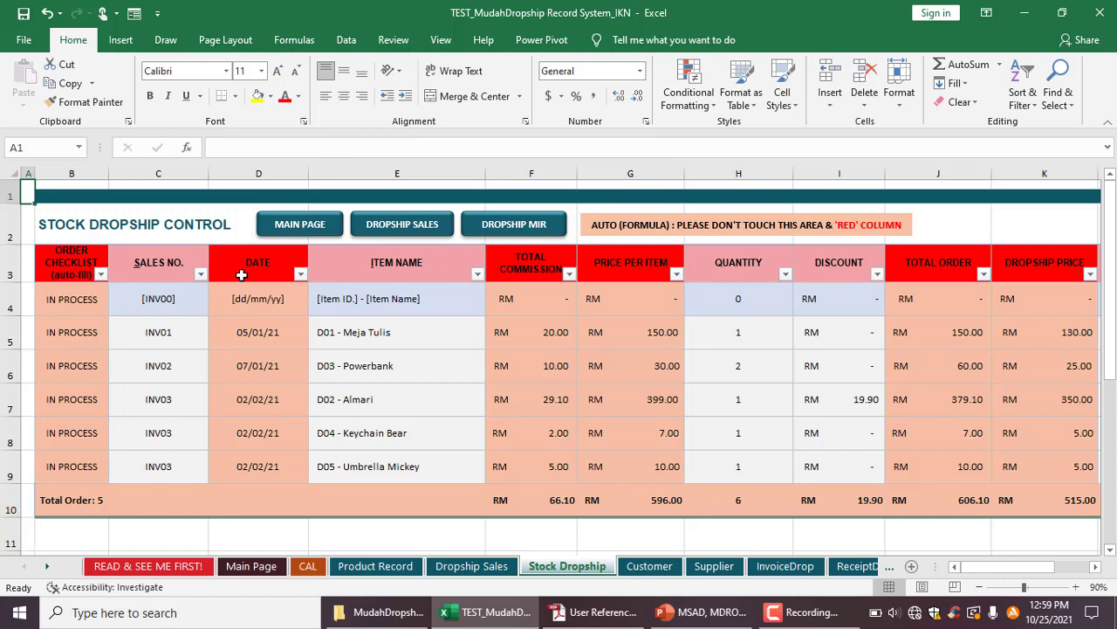
pyautogui.click(11, 505)
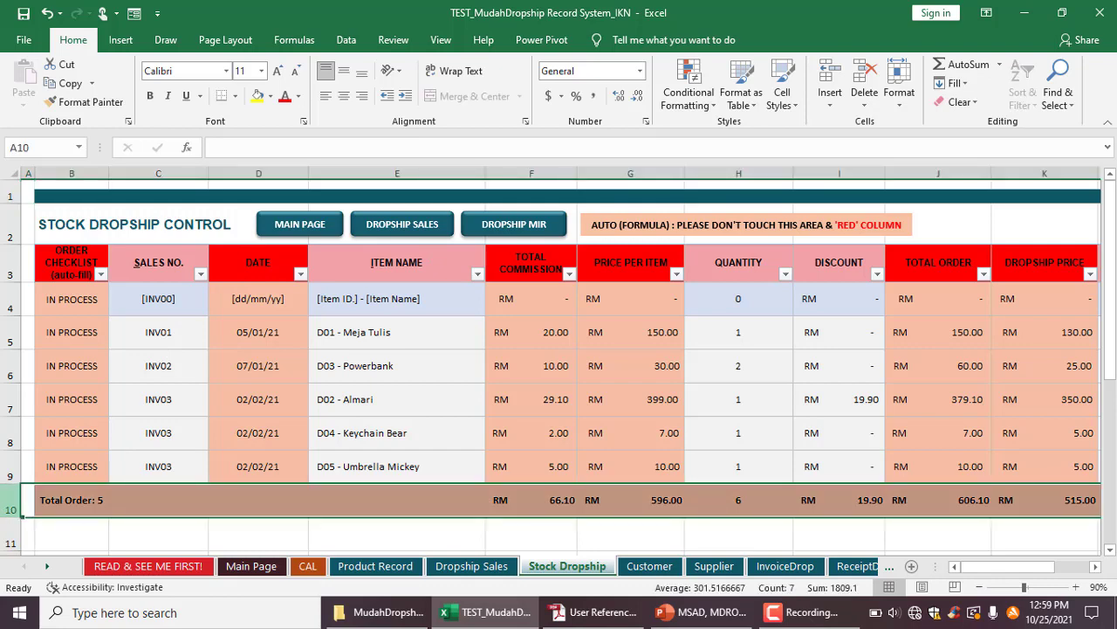
pyautogui.rightClick(10, 505)
pyautogui.click(56, 375)
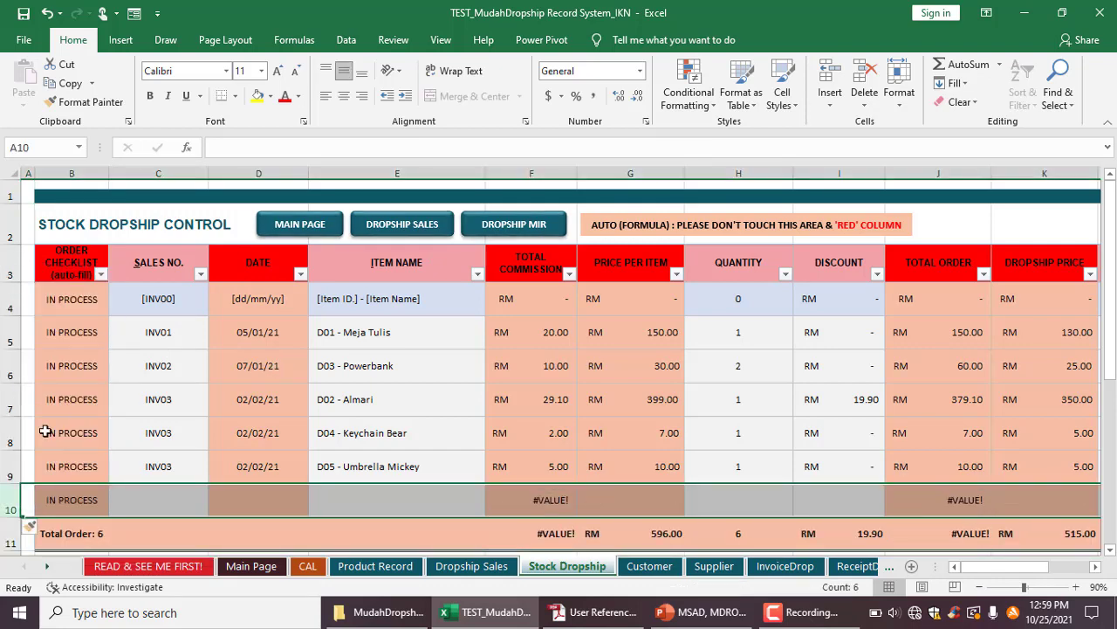
pyautogui.click(158, 465)
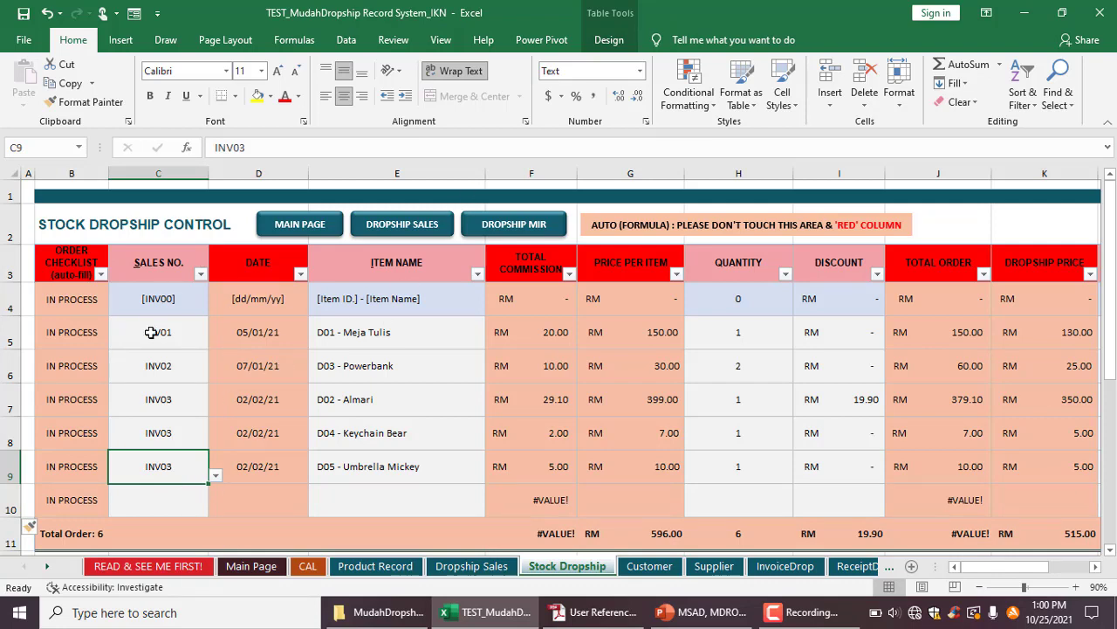
pyautogui.click(424, 222)
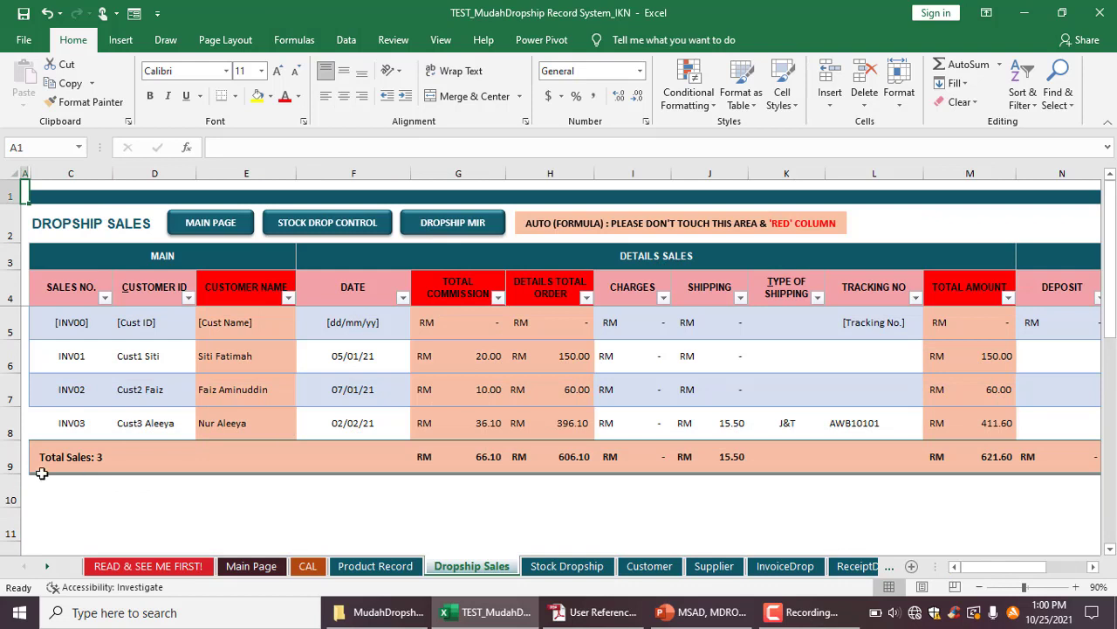
# Step: Insert a new row above Total Sales and enter sales number INV04 in C9
pyautogui.click(10, 457)
pyautogui.rightClick(10, 456)
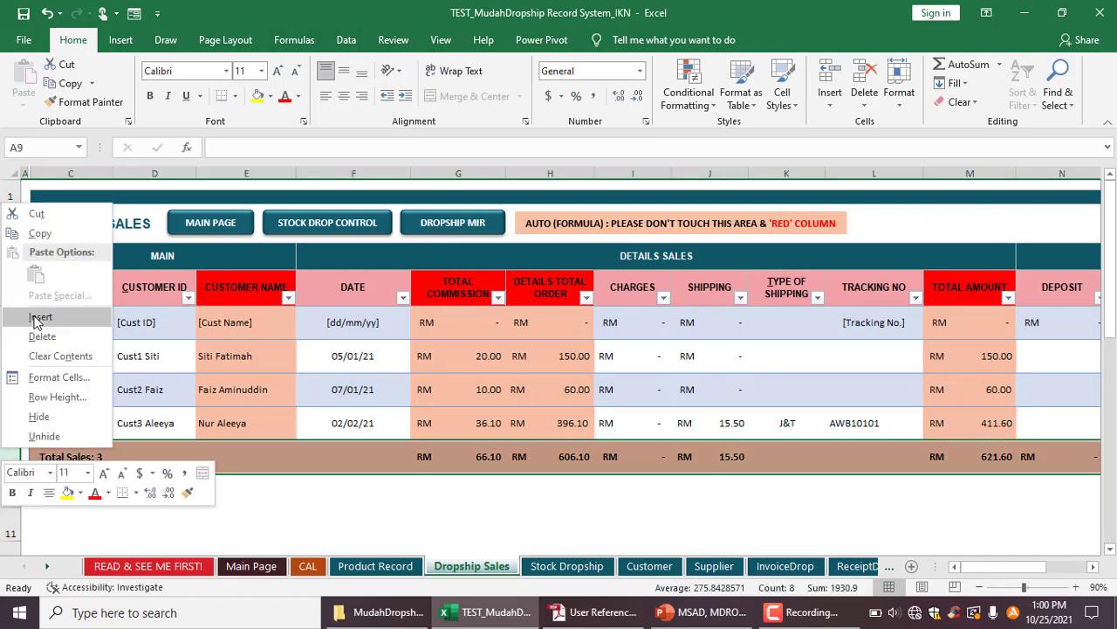
pyautogui.click(40, 316)
pyautogui.click(69, 456)
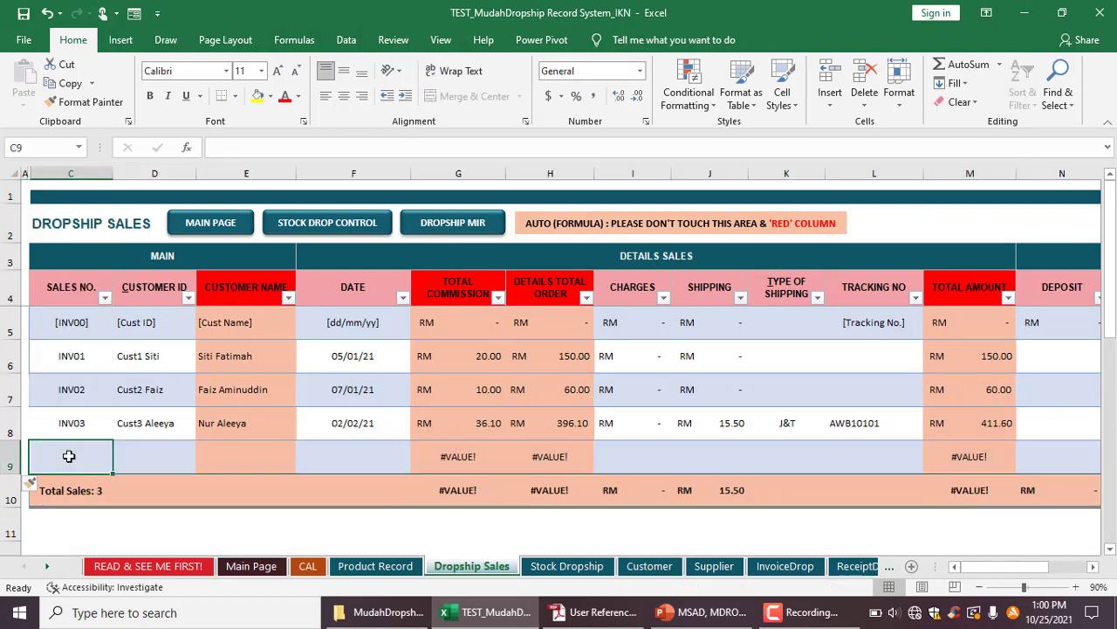
pyautogui.write('in')
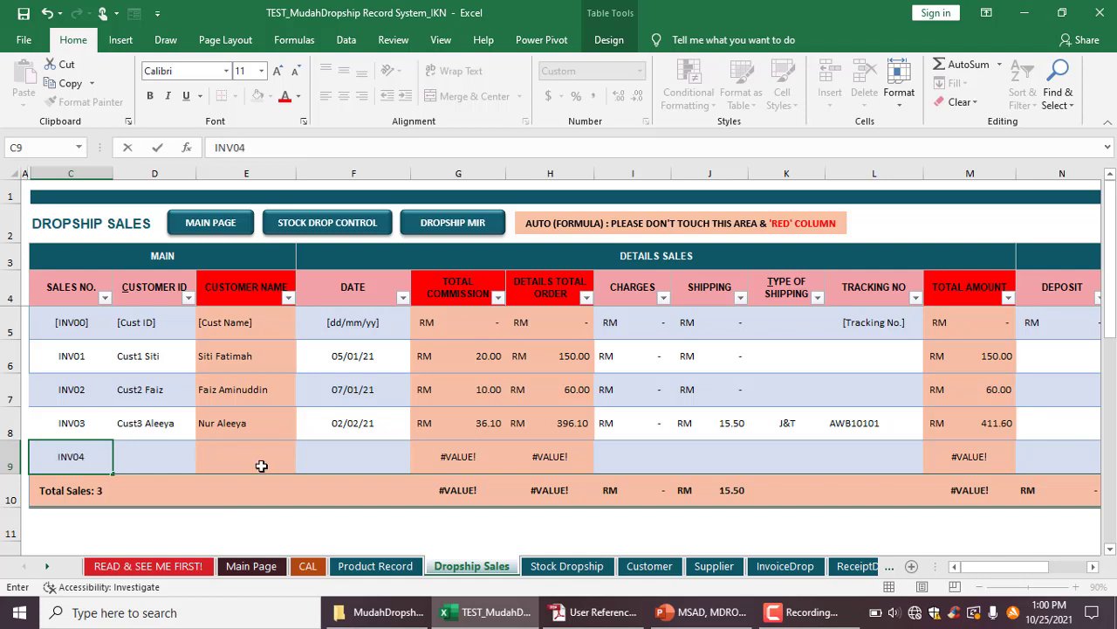
pyautogui.click(154, 466)
# Step: Choose Cust4 as INV04's customer and enter the sale date 01/03/21 in F9
pyautogui.click(201, 463)
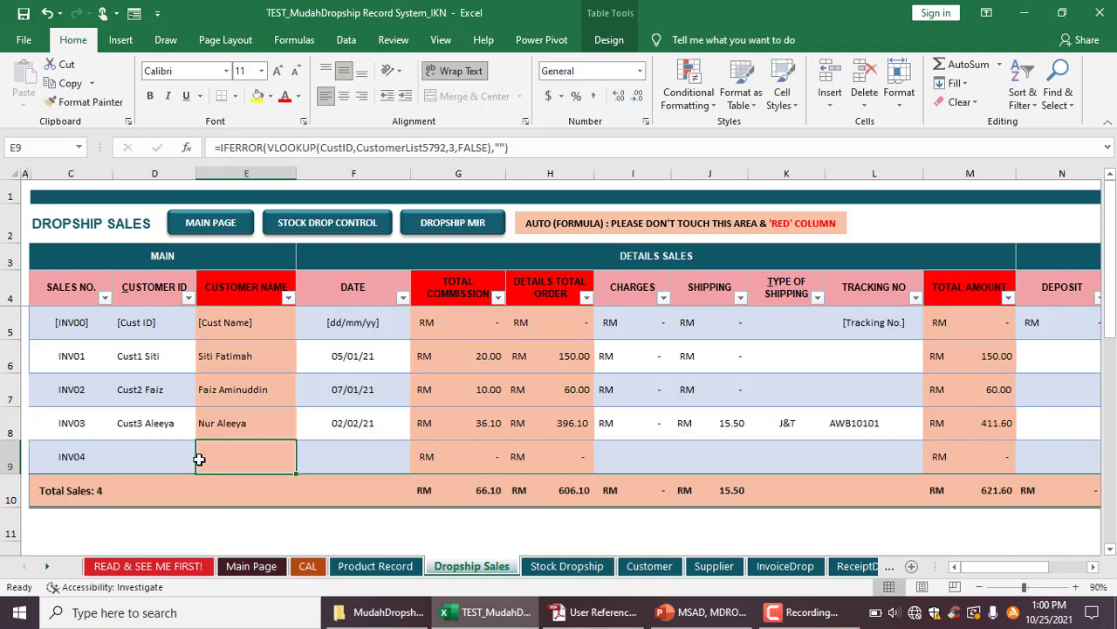
pyautogui.click(160, 462)
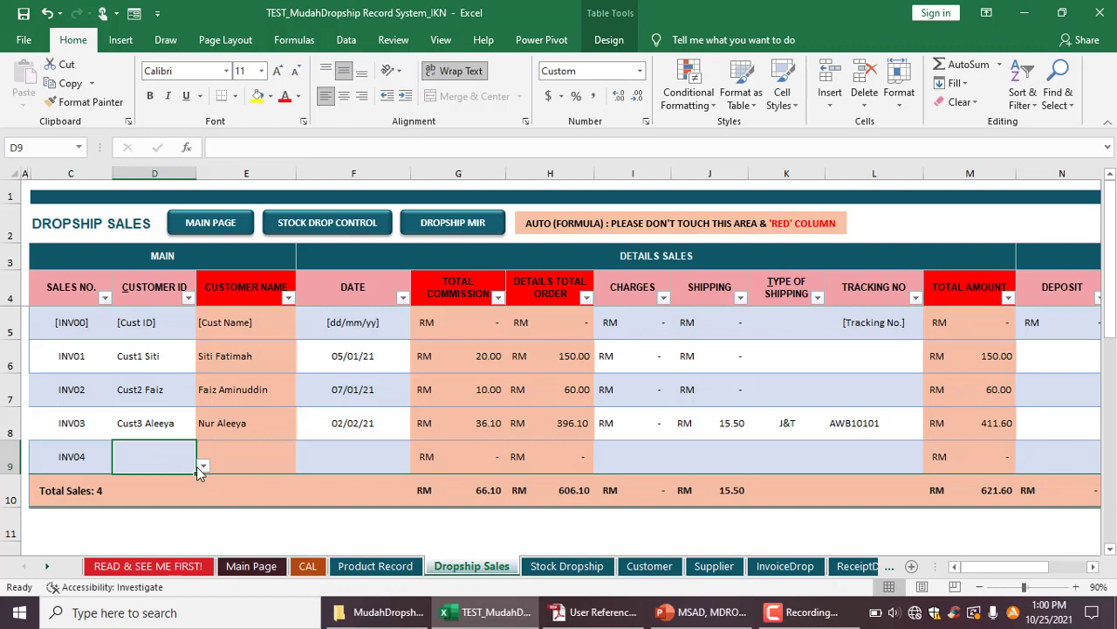
pyautogui.click(200, 468)
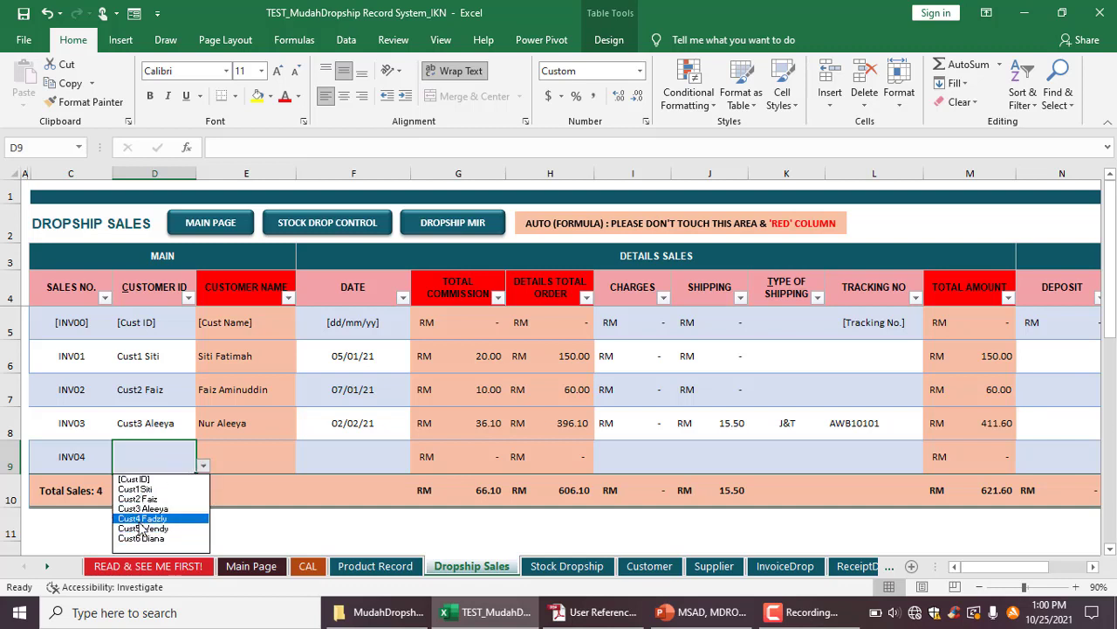
pyautogui.click(142, 519)
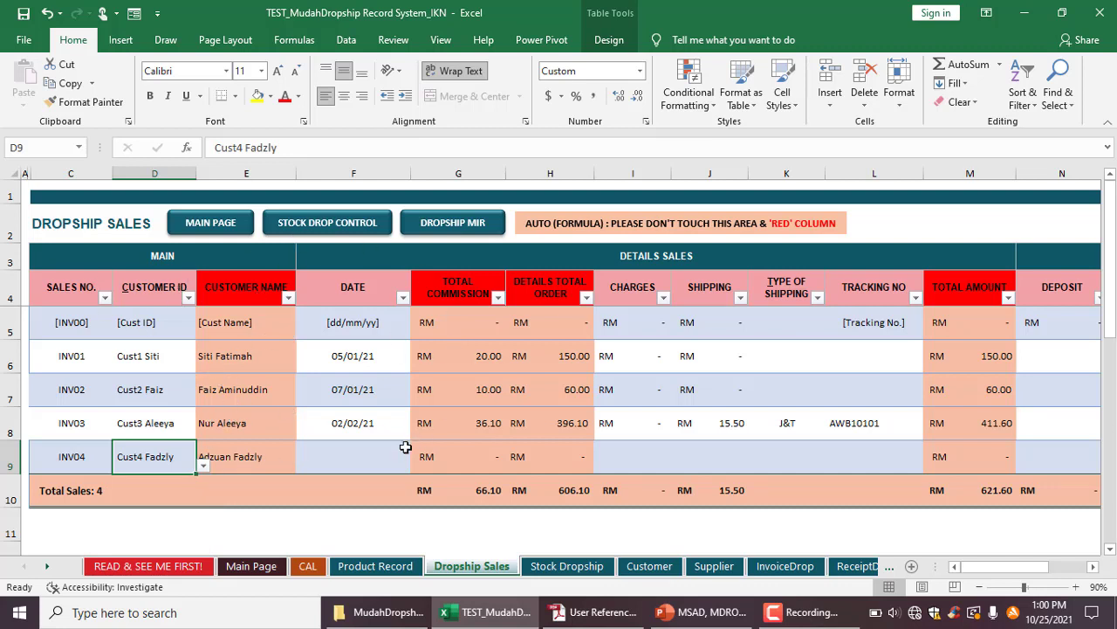
pyautogui.doubleClick(378, 454)
pyautogui.write('03')
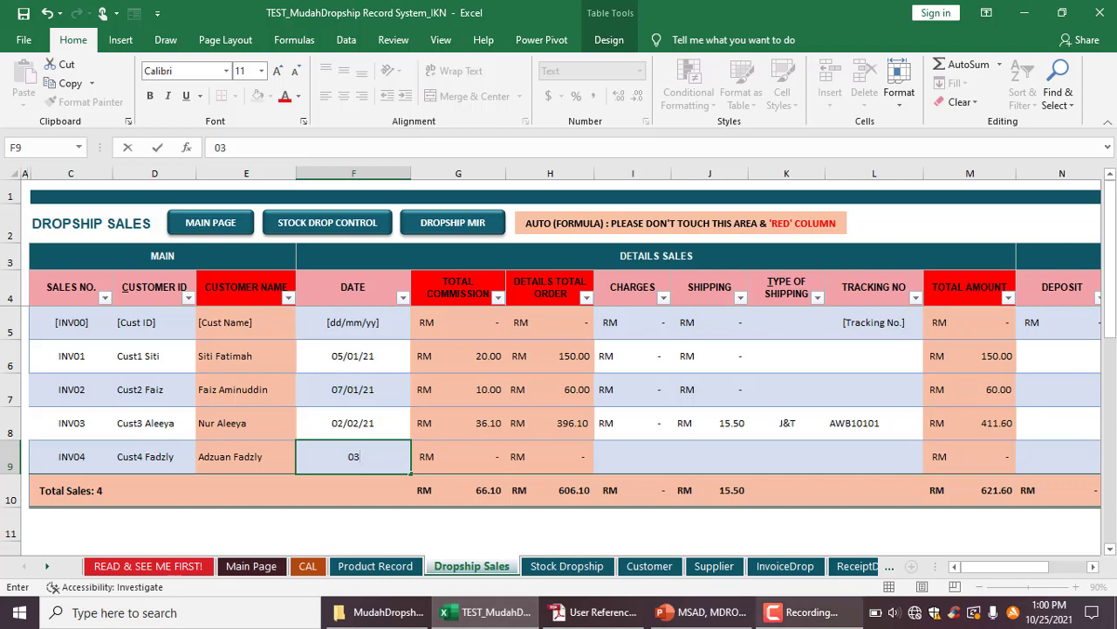
pyautogui.click(801, 612)
pyautogui.click(1030, 541)
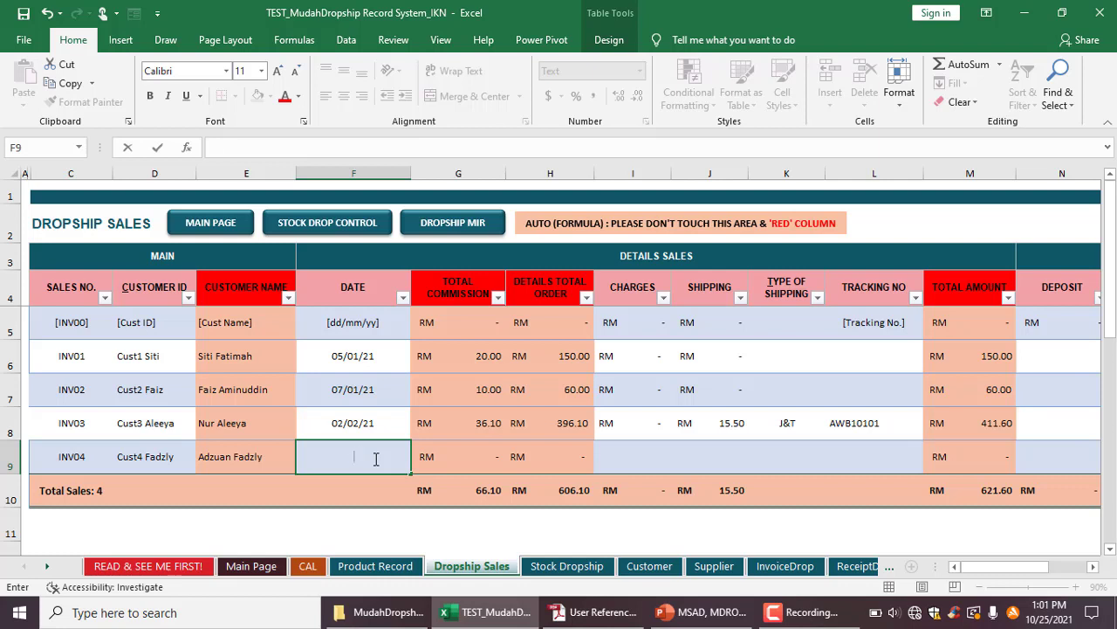
pyautogui.write('01/0')
pyautogui.write('3/21')
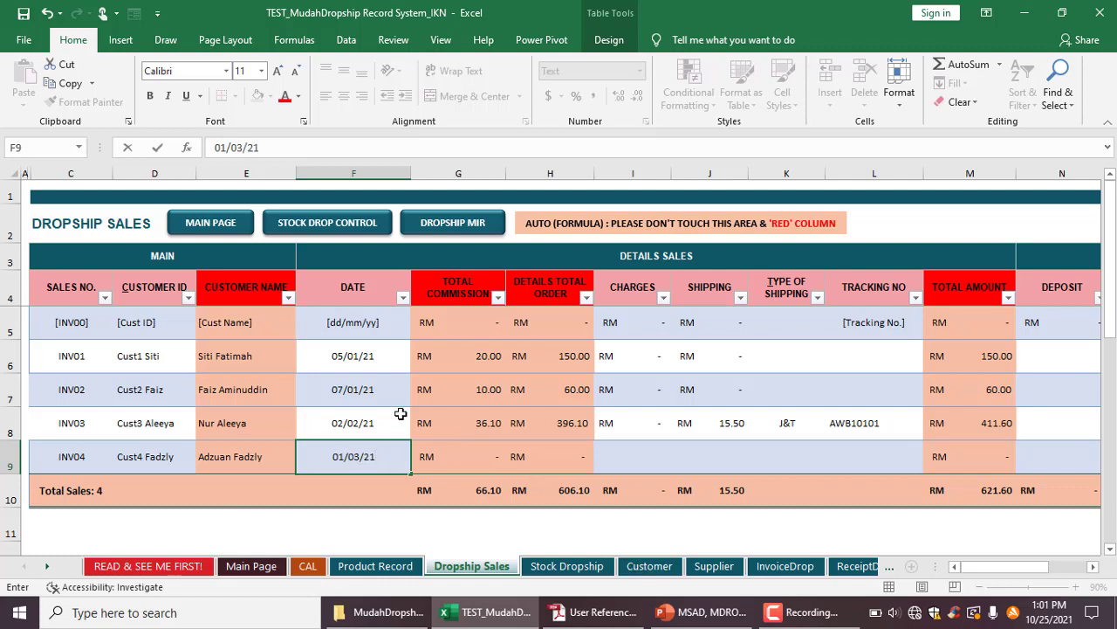
# Step: On Stock Dropship, set the new row's sales number to INV04 and item to D03 - Powerbank
pyautogui.click(330, 234)
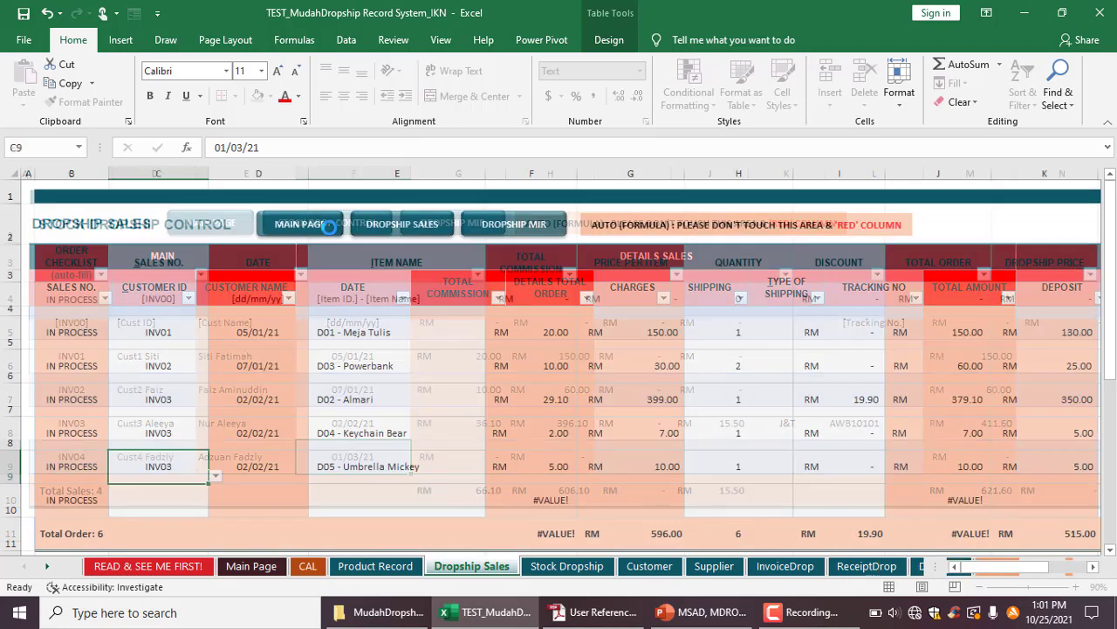
pyautogui.click(141, 501)
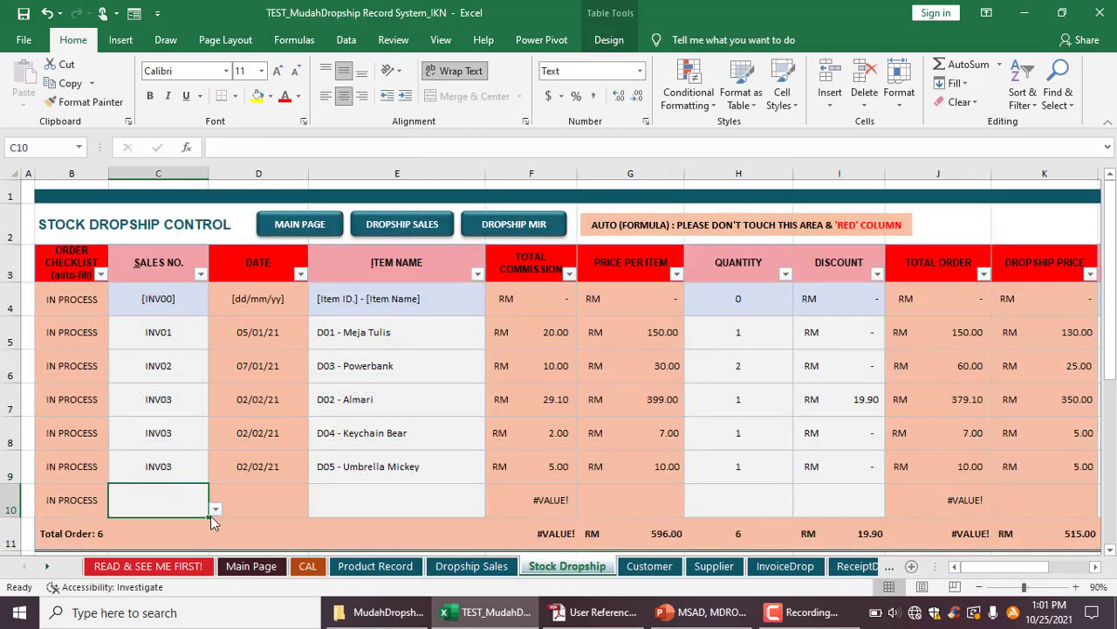
pyautogui.click(215, 508)
pyautogui.click(140, 562)
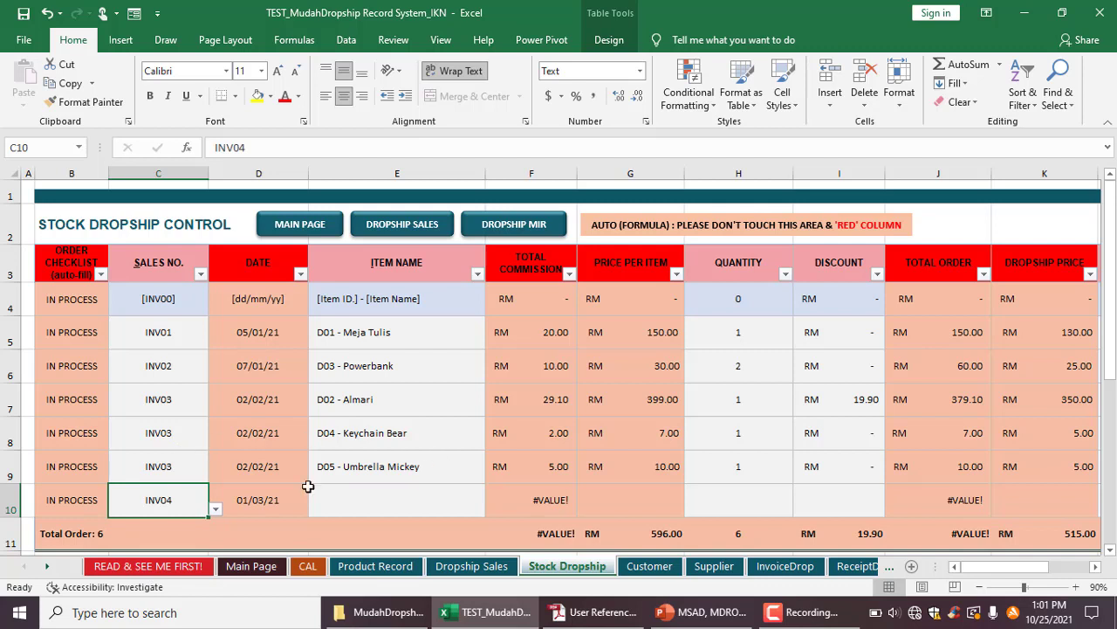
pyautogui.click(464, 495)
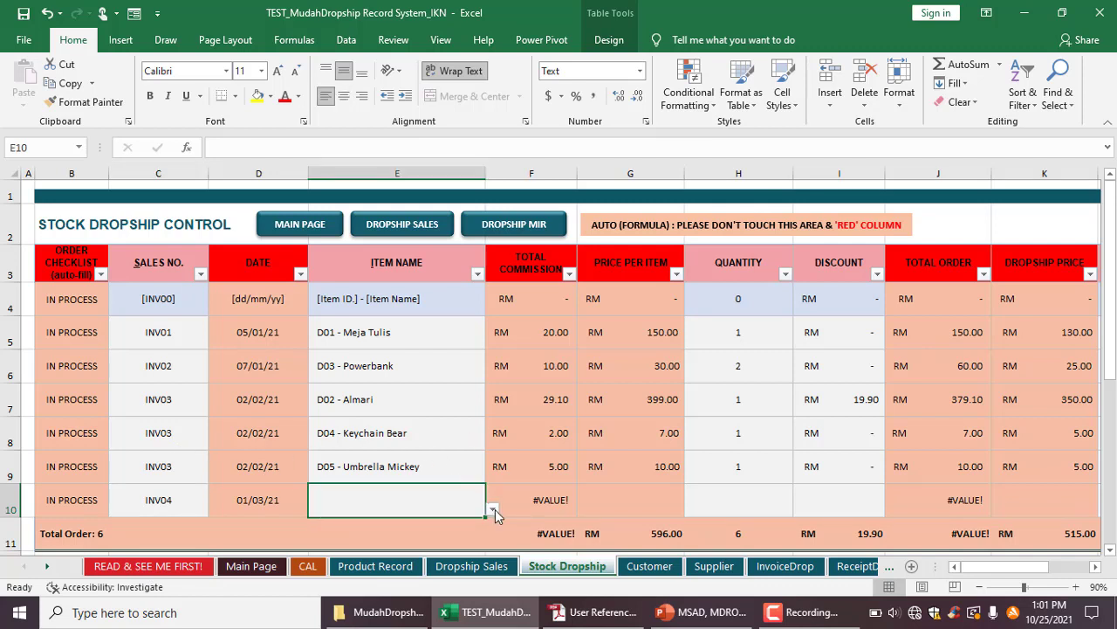
pyautogui.click(492, 509)
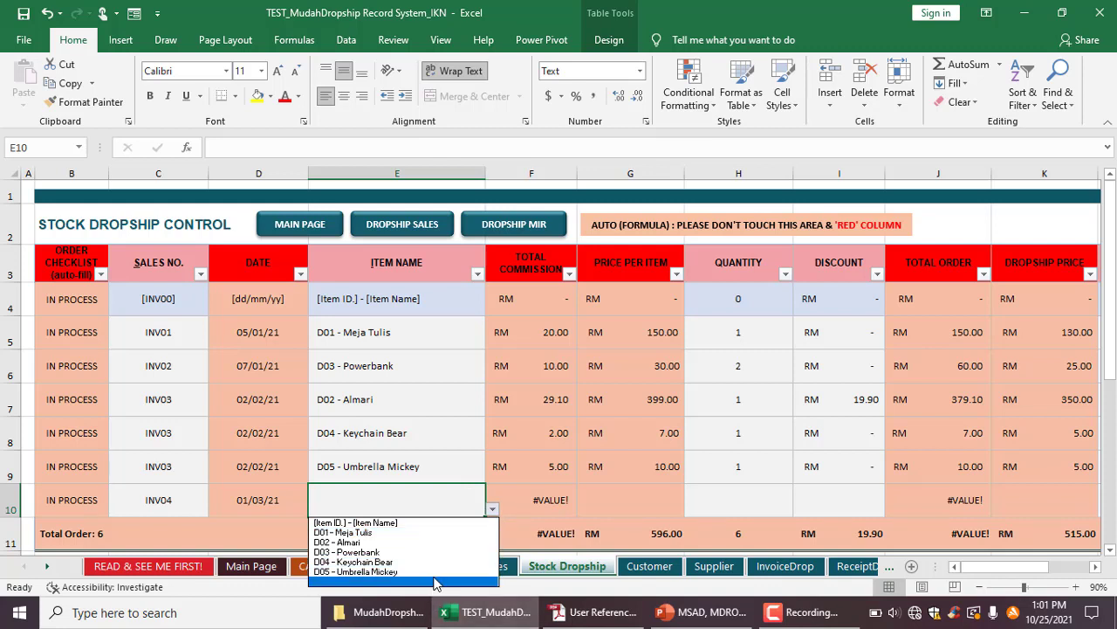
pyautogui.click(440, 552)
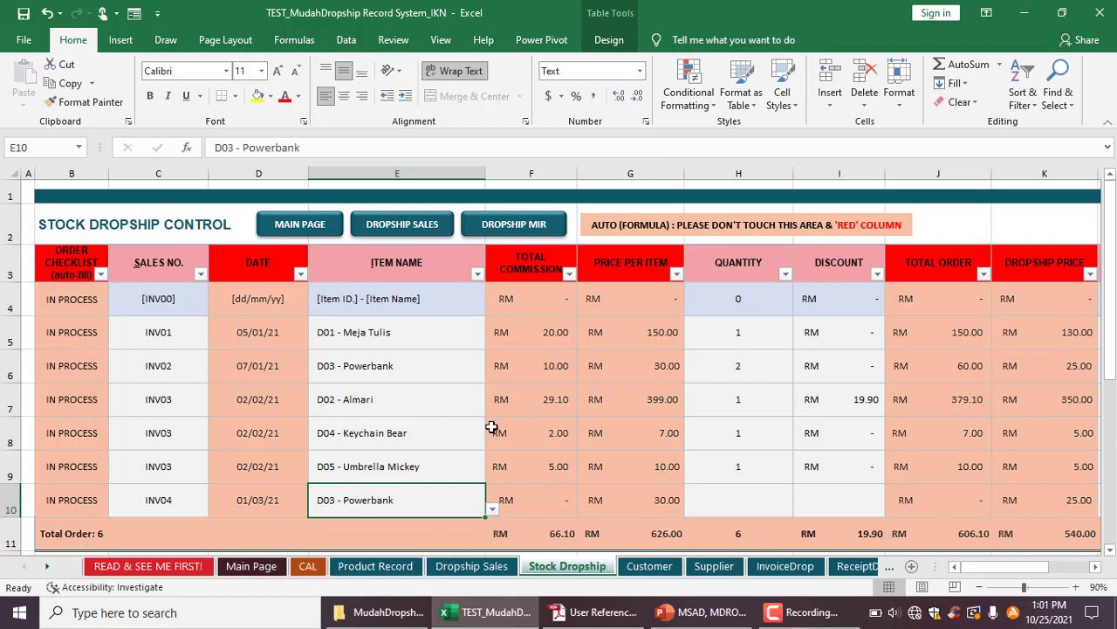
# Step: Enter a quantity of 3 for the INV04 Powerbank order in H10
pyautogui.click(397, 224)
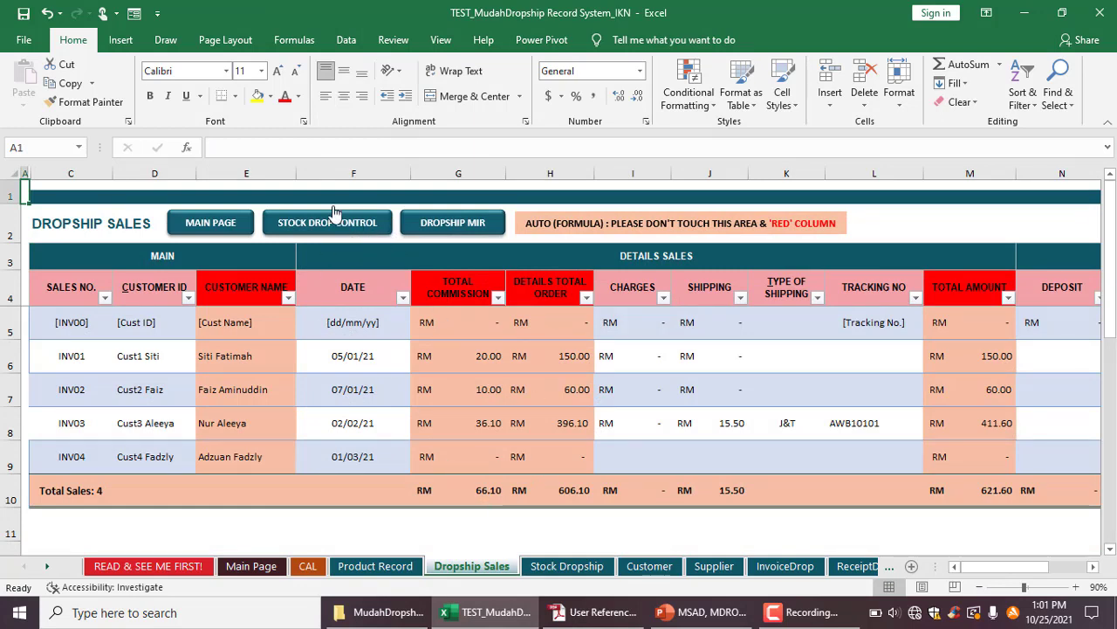
pyautogui.click(302, 225)
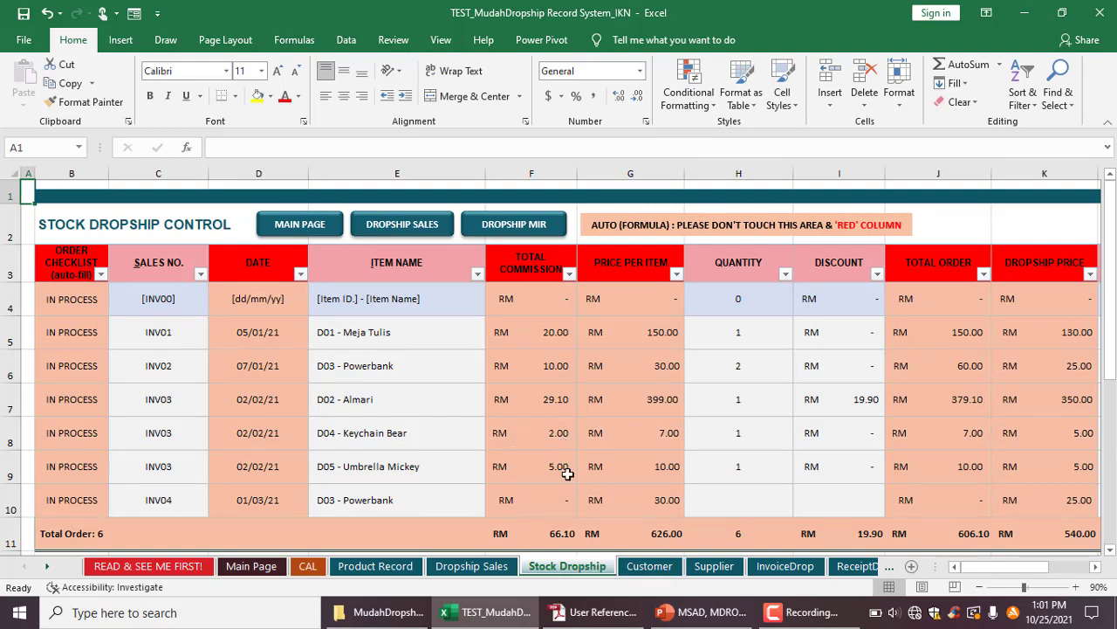
pyautogui.click(757, 499)
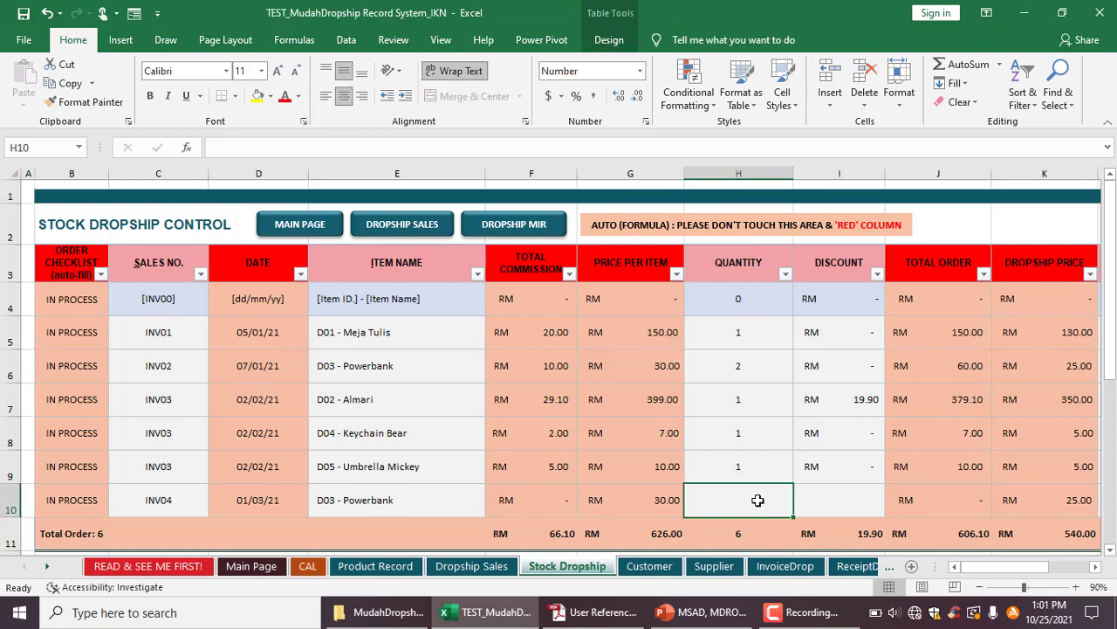
pyautogui.write('3')
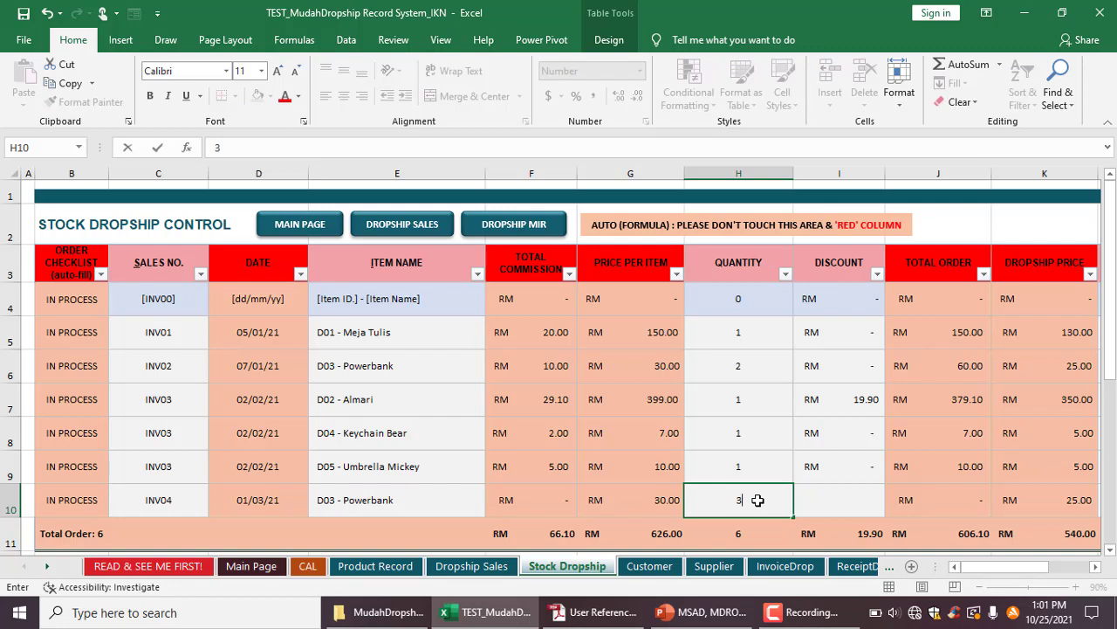
pyautogui.press('Tab')
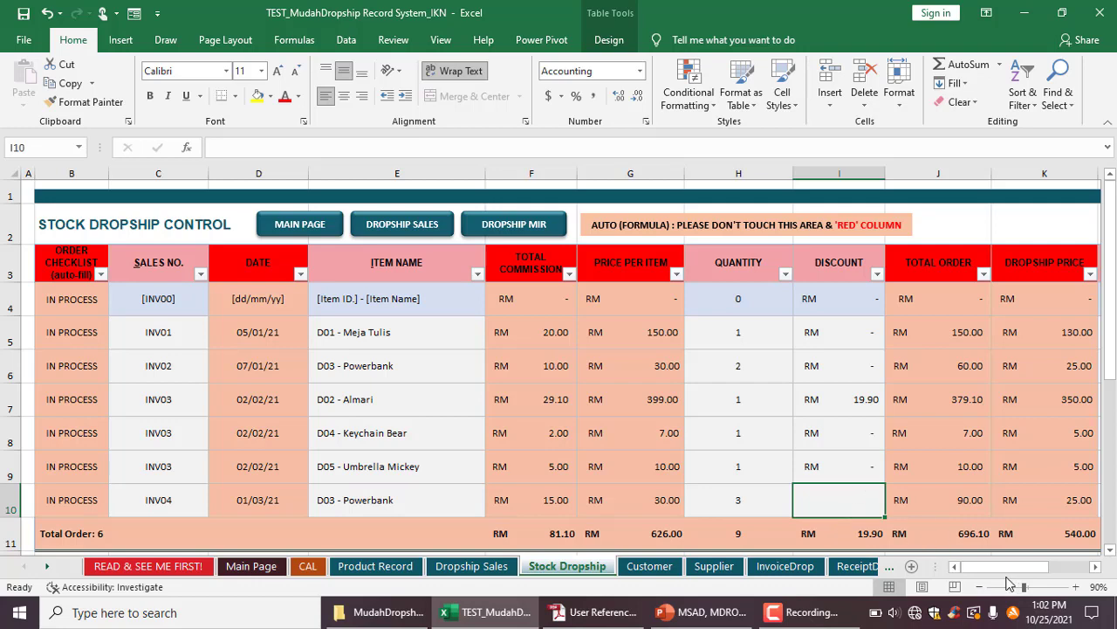
pyautogui.moveTo(1011, 566); pyautogui.dragTo(1034, 569)
pyautogui.click(978, 499)
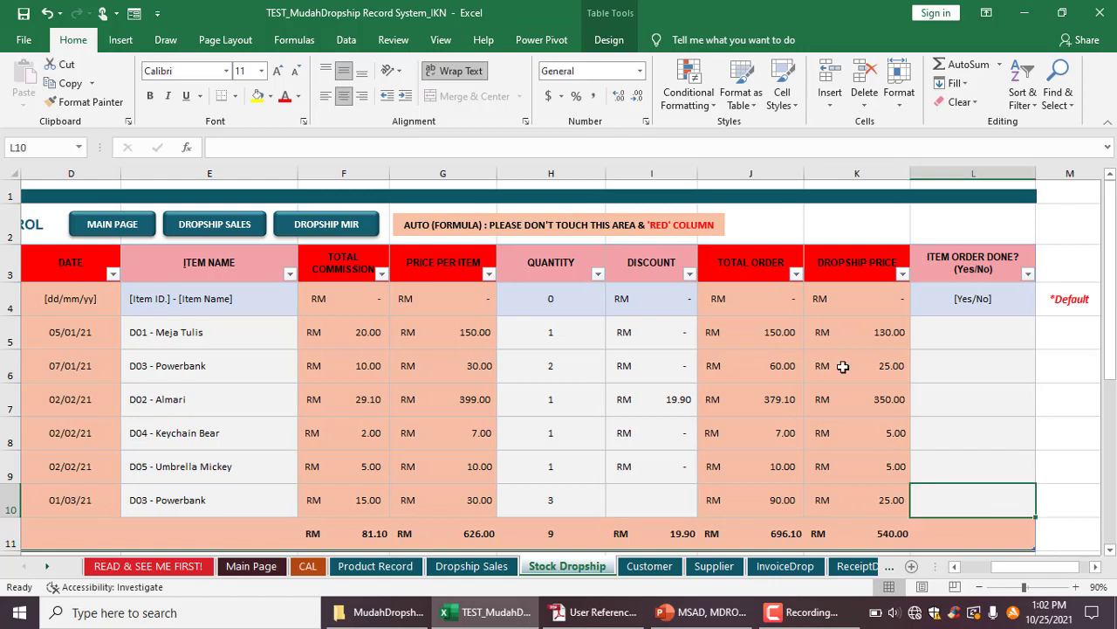
pyautogui.click(969, 323)
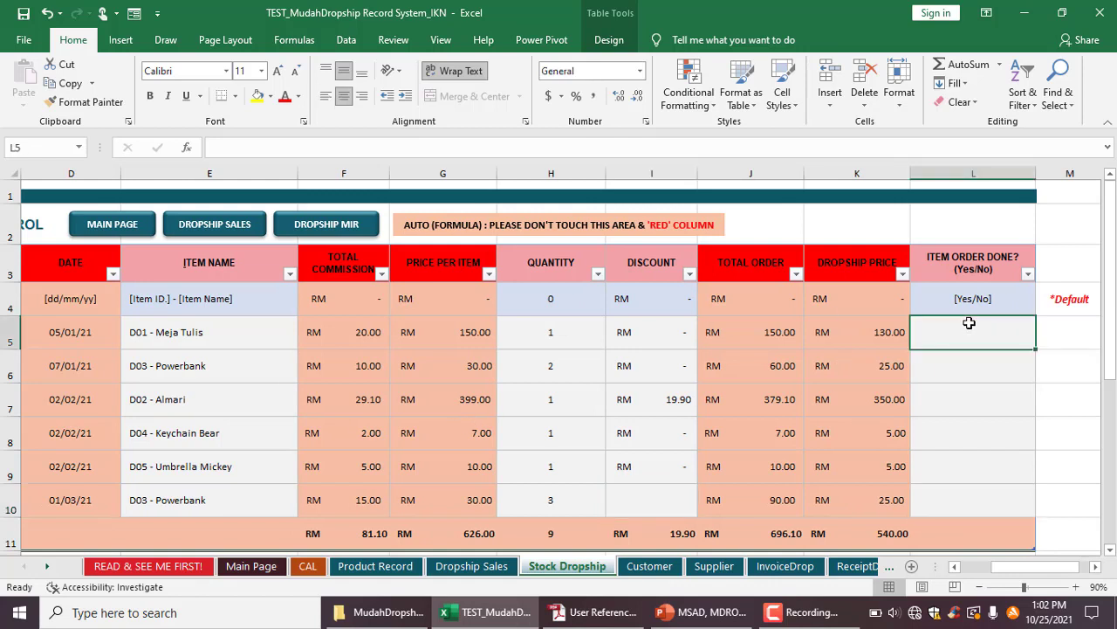
pyautogui.write('YES')
pyautogui.press('Return')
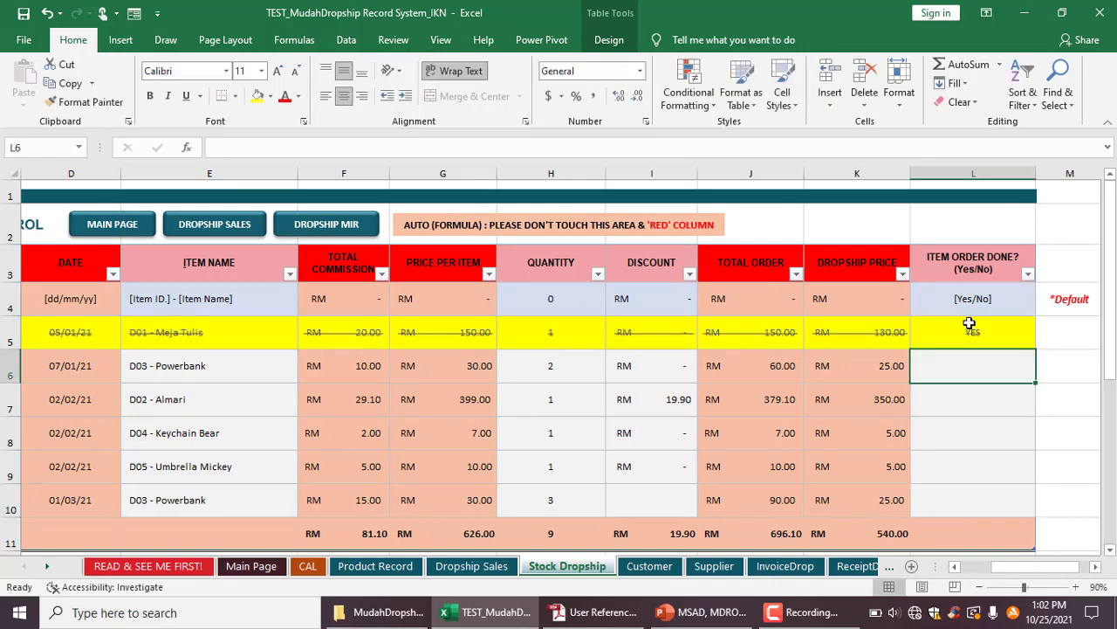
pyautogui.write('Y')
pyautogui.press('Return')
pyautogui.write('Y')
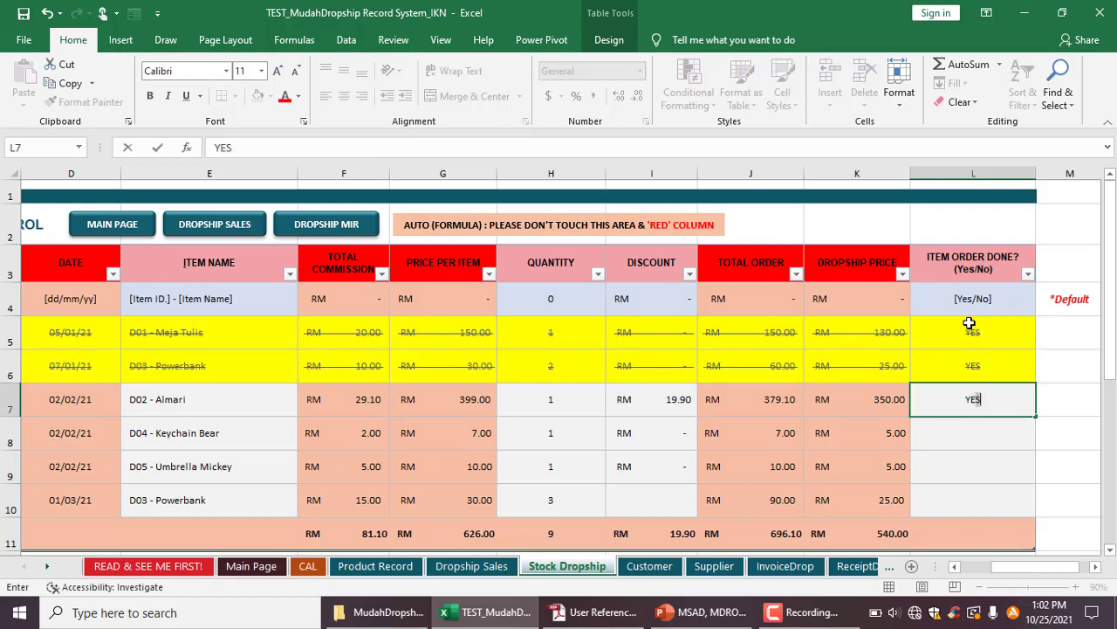
pyautogui.press('Return')
pyautogui.write('YES')
pyautogui.press('Return')
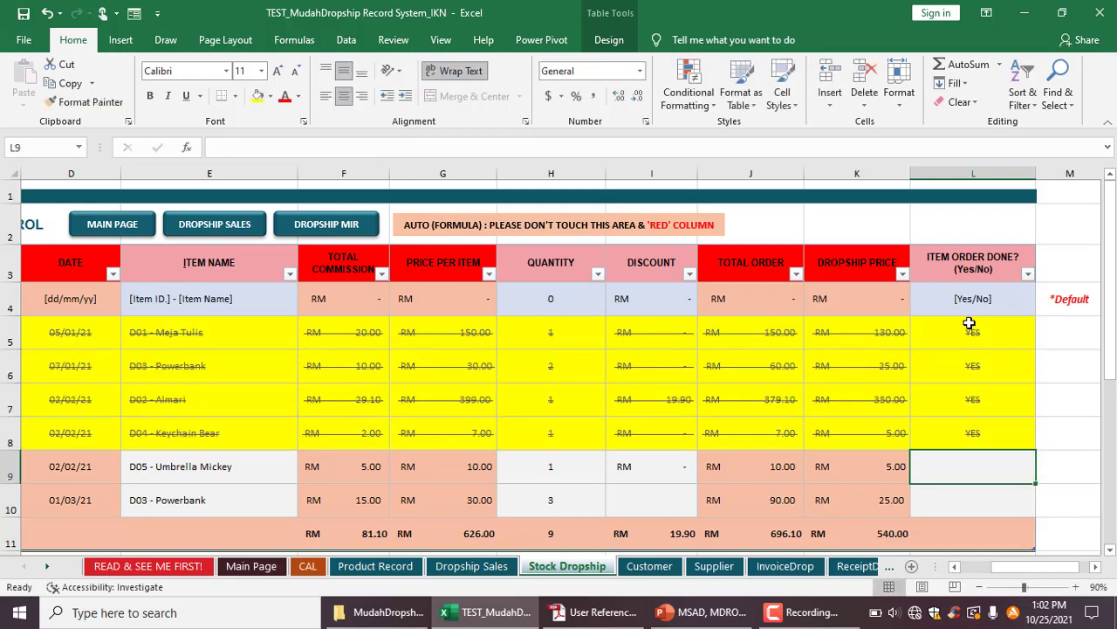
pyautogui.write('Y')
pyautogui.press('Return')
pyautogui.press('Up')
pyautogui.press('Up')
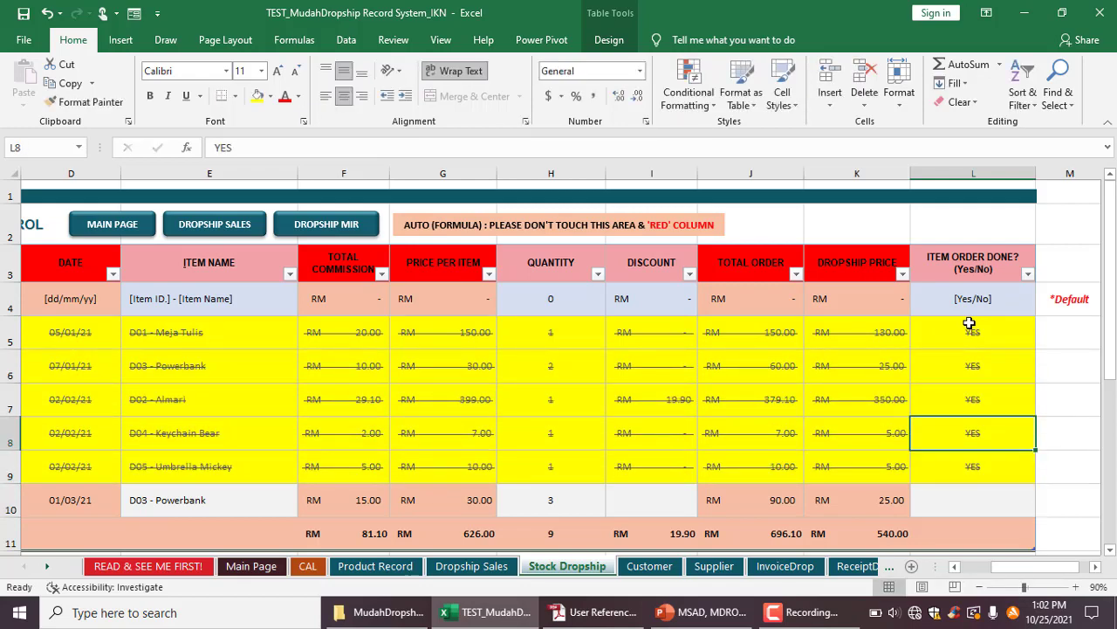
pyautogui.press('Up')
pyautogui.press('Up')
pyautogui.press('Down')
pyautogui.press('Left')
pyautogui.press('Left')
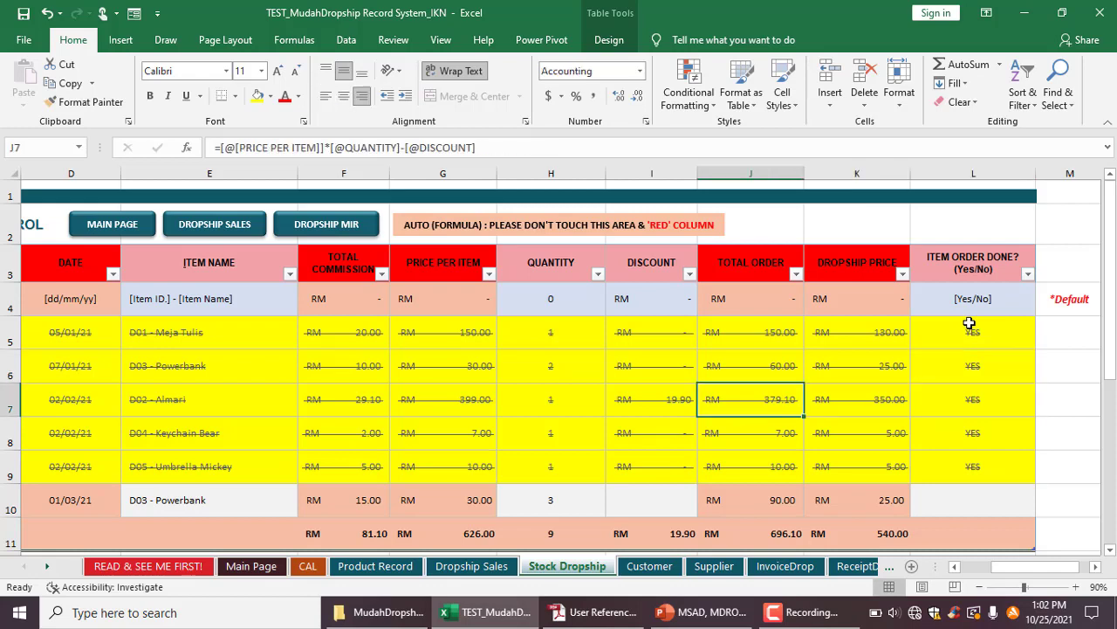
pyautogui.press('Right')
pyautogui.press('Right')
pyautogui.press('Up')
pyautogui.press('Up')
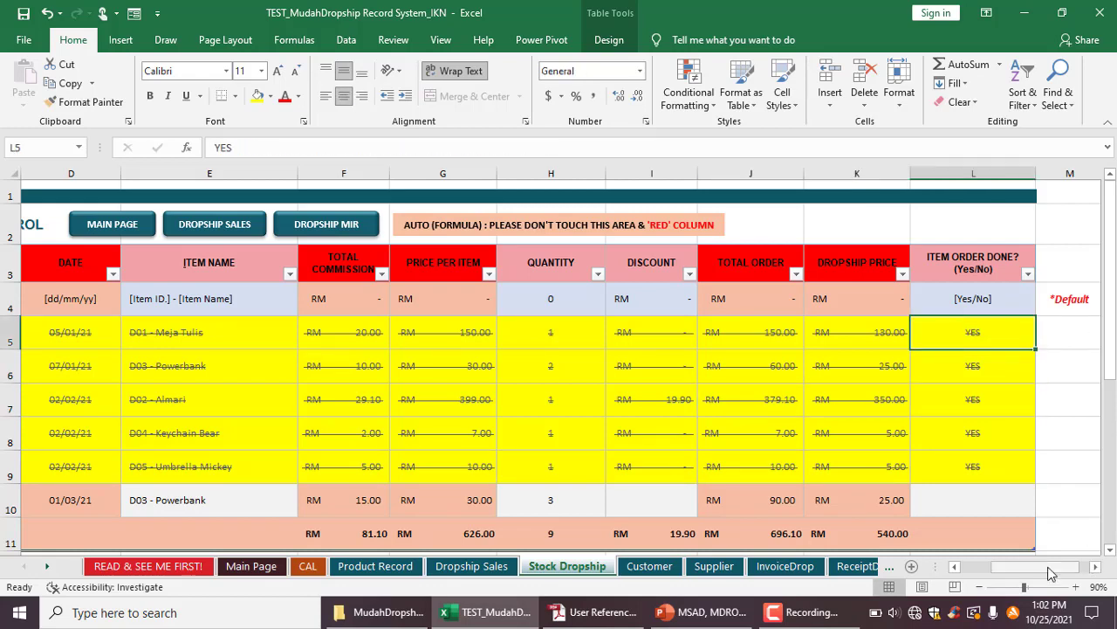
pyautogui.moveTo(1039, 566); pyautogui.dragTo(1016, 566)
pyautogui.press('BackSpace')
pyautogui.press('Return')
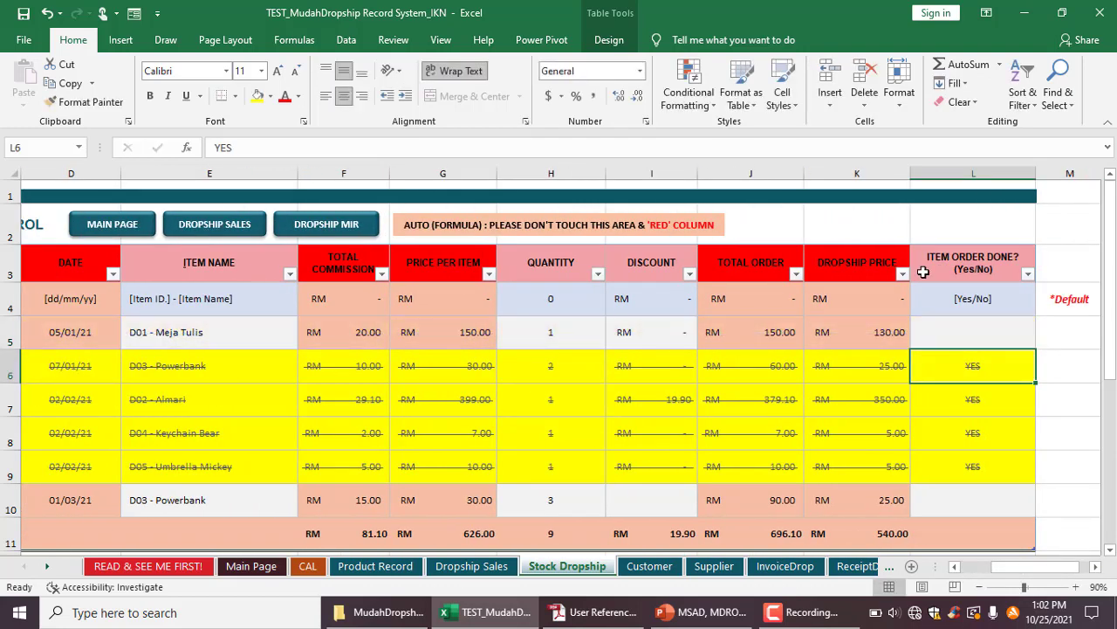
pyautogui.press('BackSpace')
pyautogui.press('Return')
pyautogui.press('BackSpace')
pyautogui.press('Return')
pyautogui.press('BackSpace')
pyautogui.press('Return')
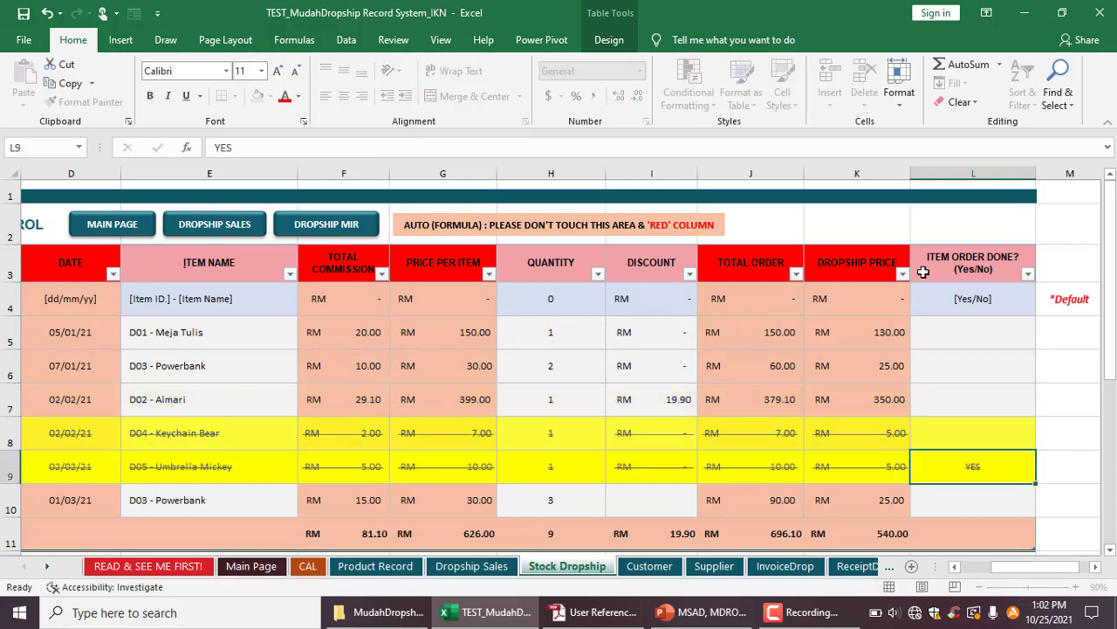
pyautogui.press('BackSpace')
pyautogui.press('Return')
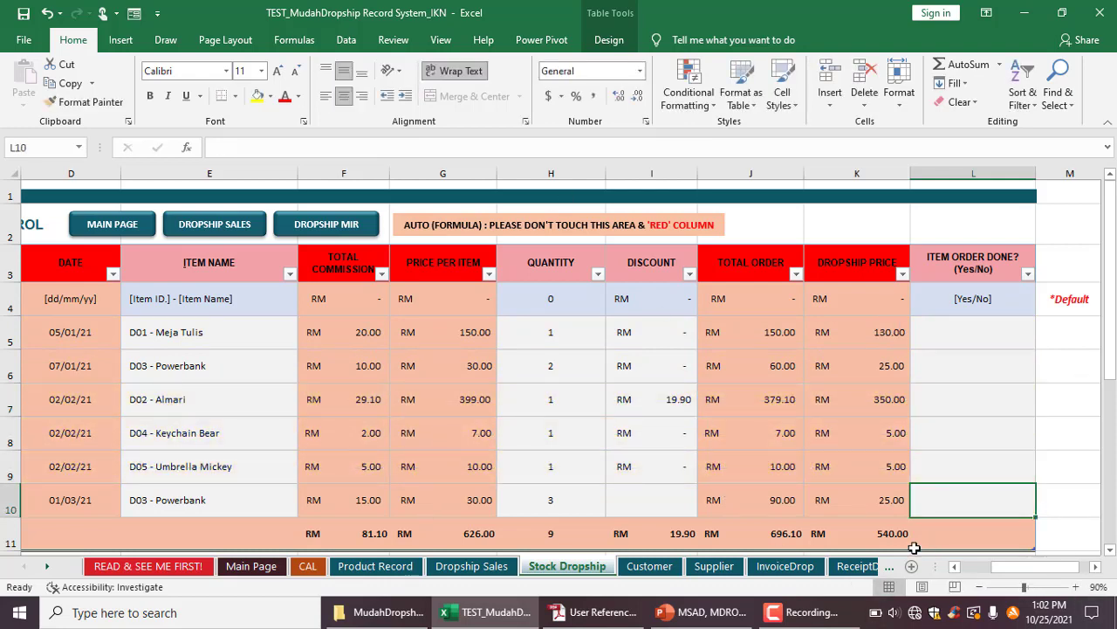
pyautogui.moveTo(1021, 566); pyautogui.dragTo(945, 591)
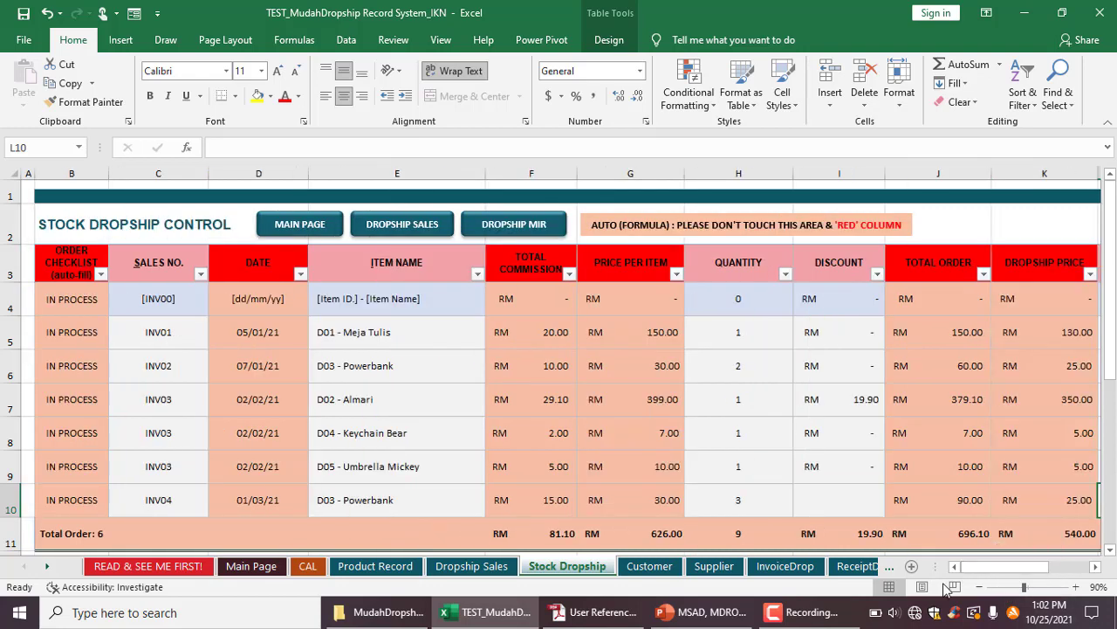
# Step: Bring up the MDROP User Reference Note PDF at page 17
pyautogui.click(593, 612)
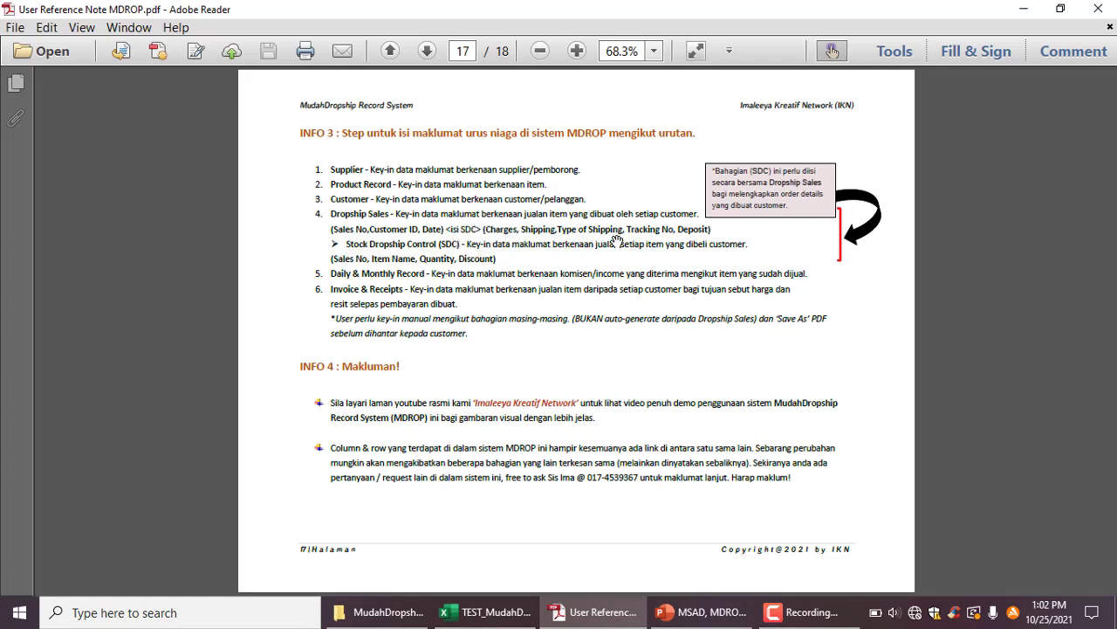
# Step: Back in Excel, look over the Dropship Sales and CAL sheets, then reopen Dropship Sales from the Main Page
pyautogui.click(472, 612)
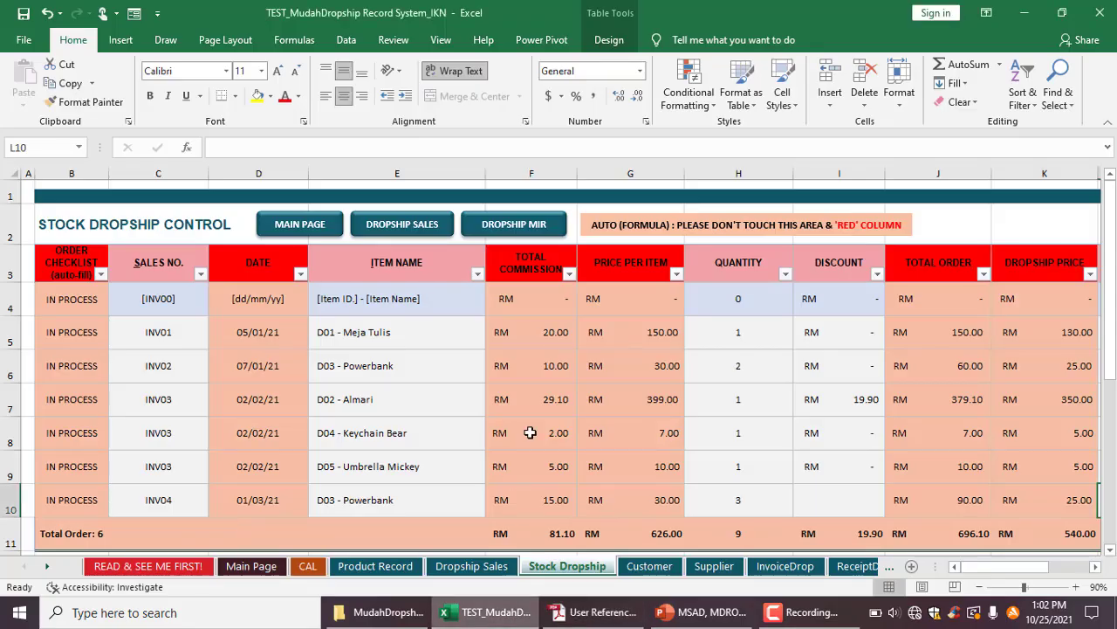
pyautogui.click(397, 229)
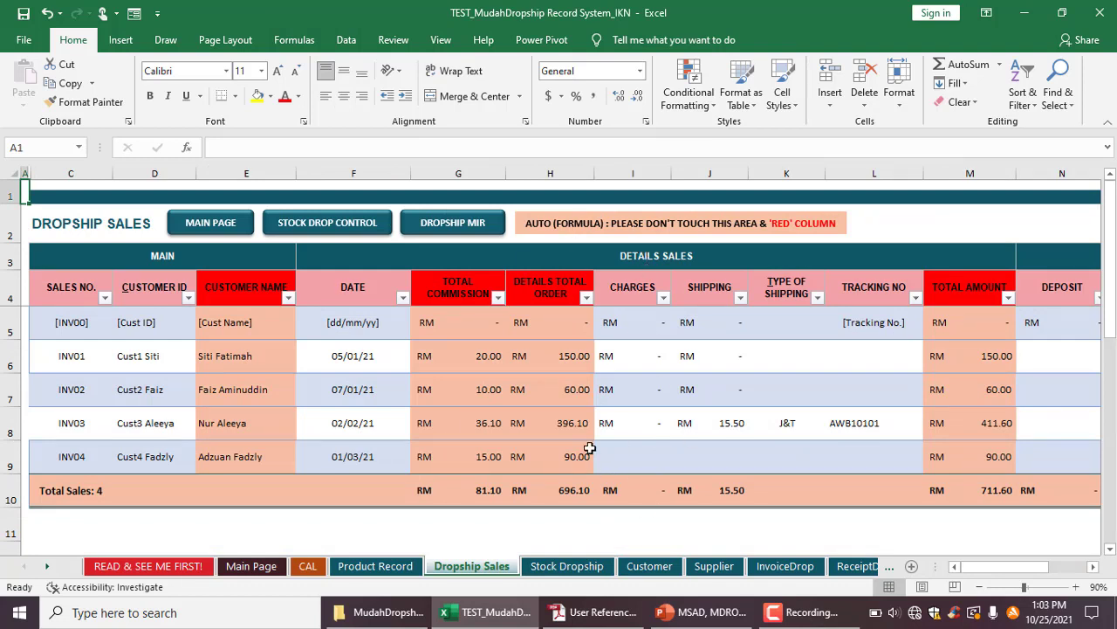
pyautogui.click(306, 565)
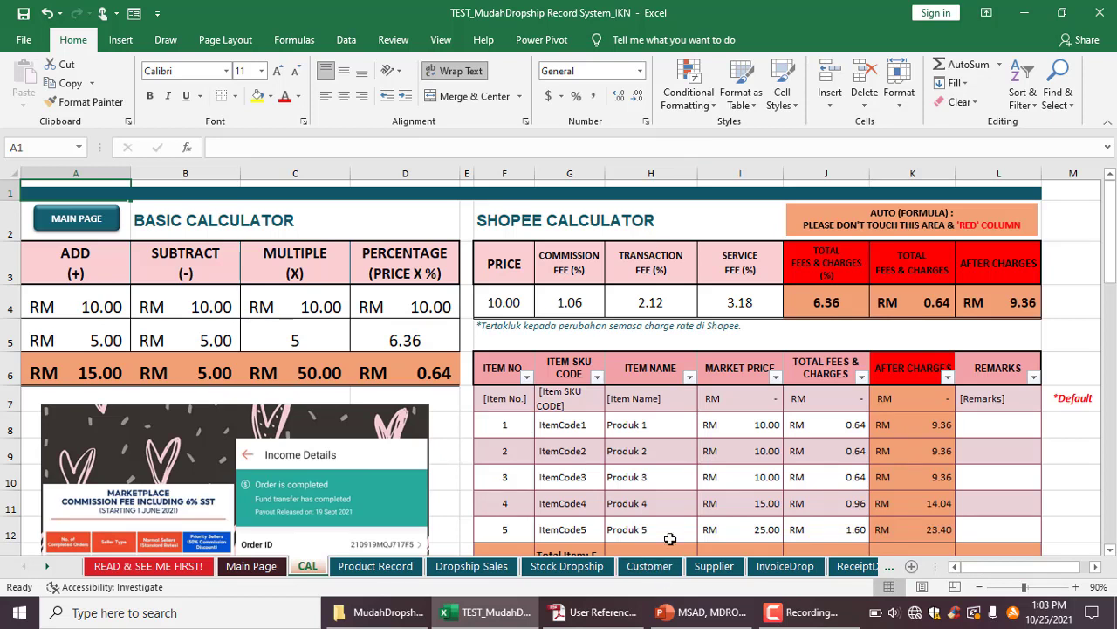
pyautogui.click(97, 220)
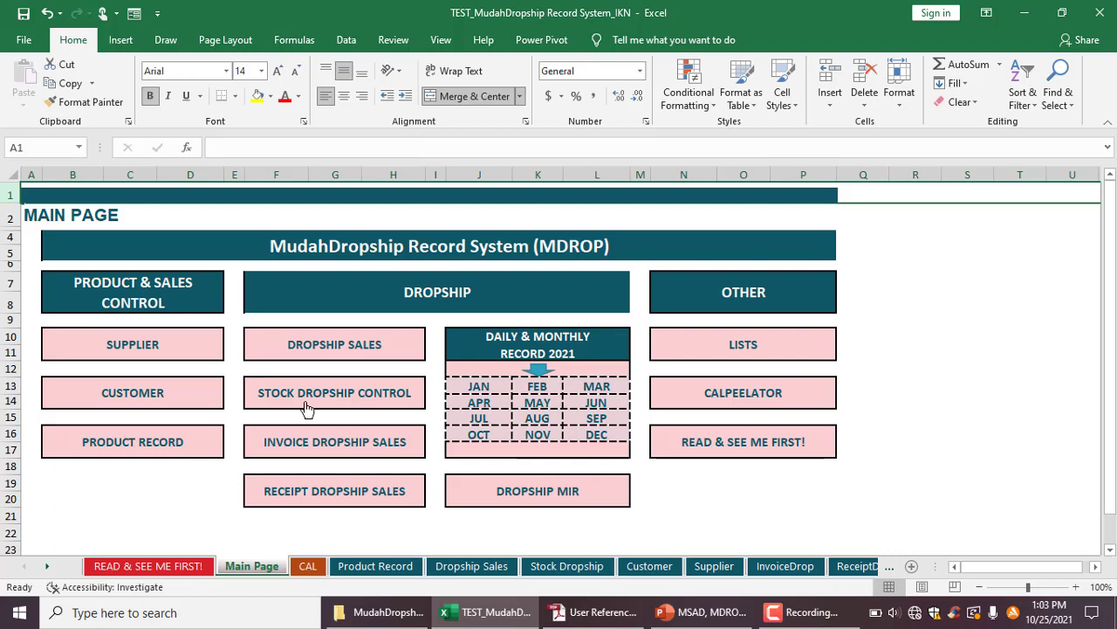
pyautogui.click(305, 349)
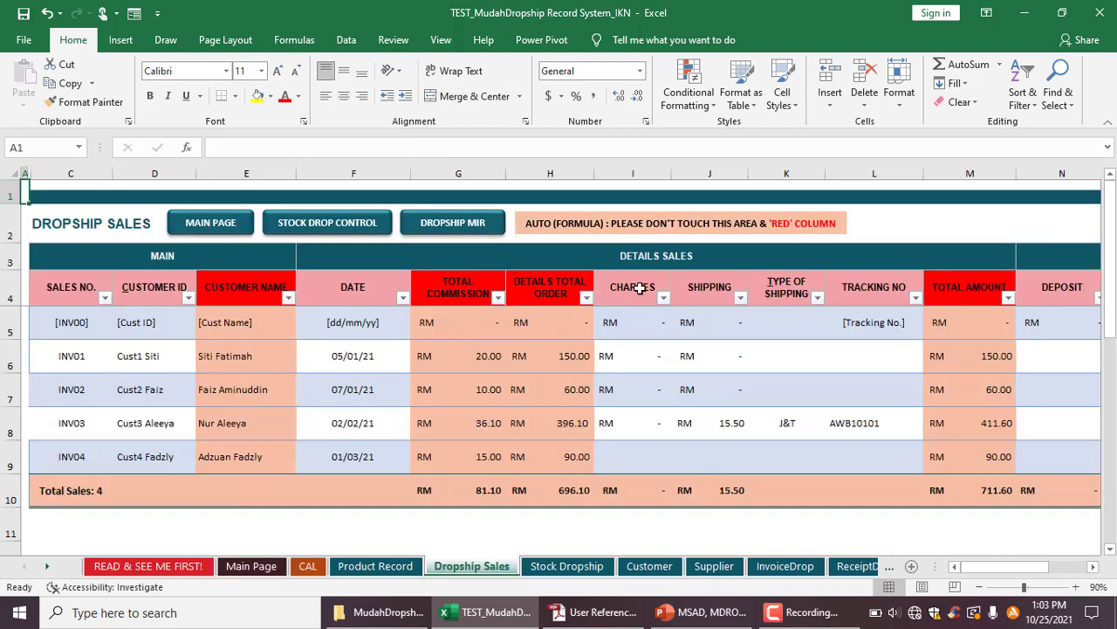
# Step: Give INV04 a 6.50 shipping charge with shipping type J&T
pyautogui.click(704, 452)
pyautogui.write('6.50')
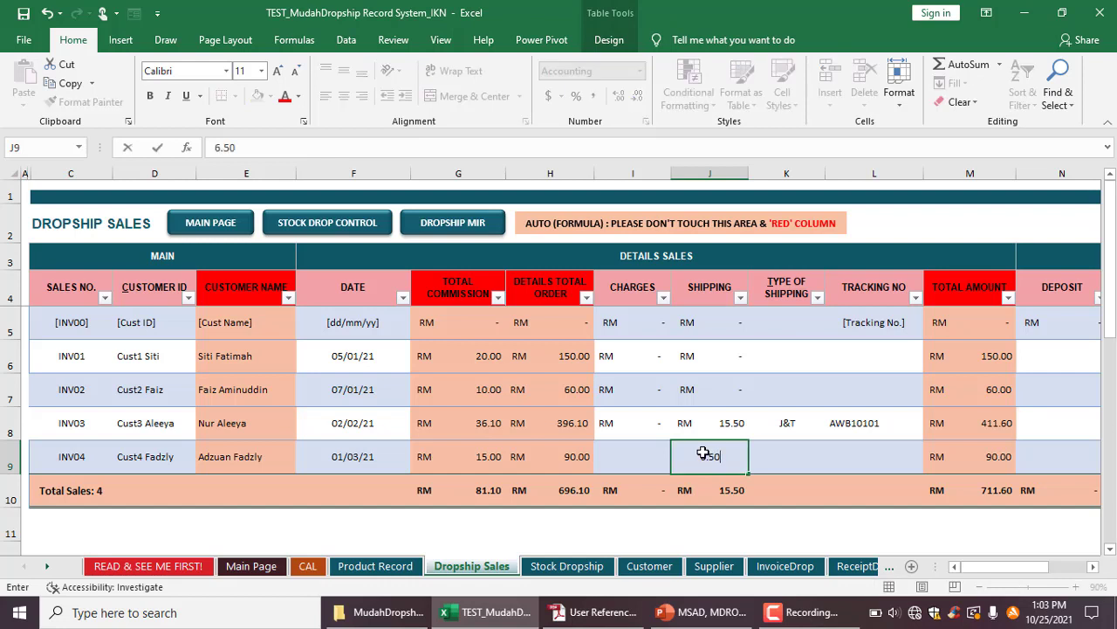
pyautogui.press('Tab')
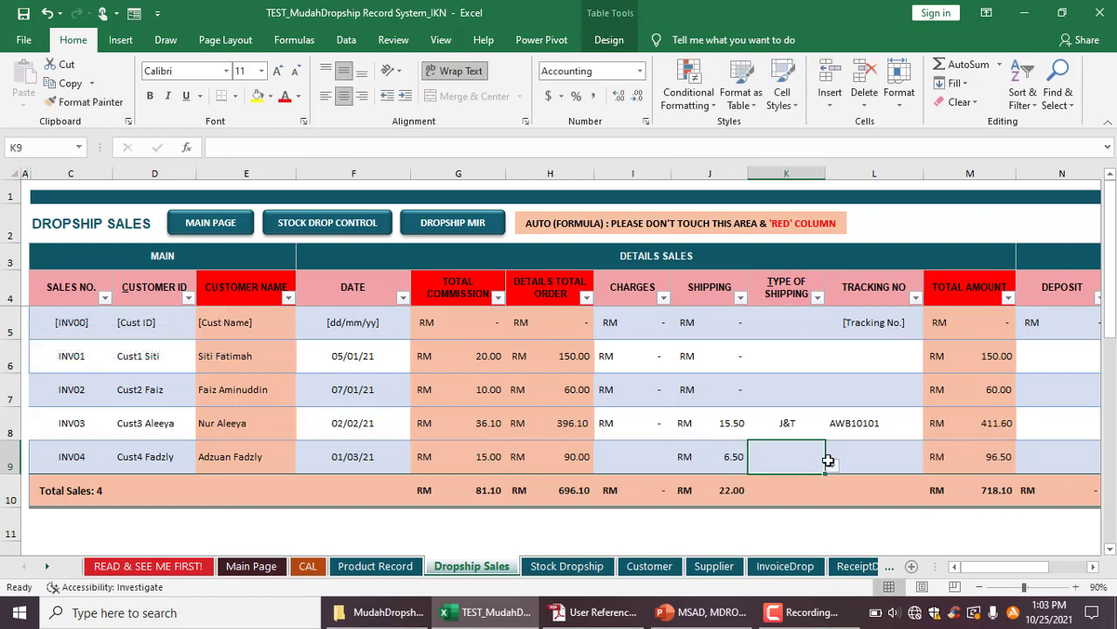
pyautogui.click(832, 465)
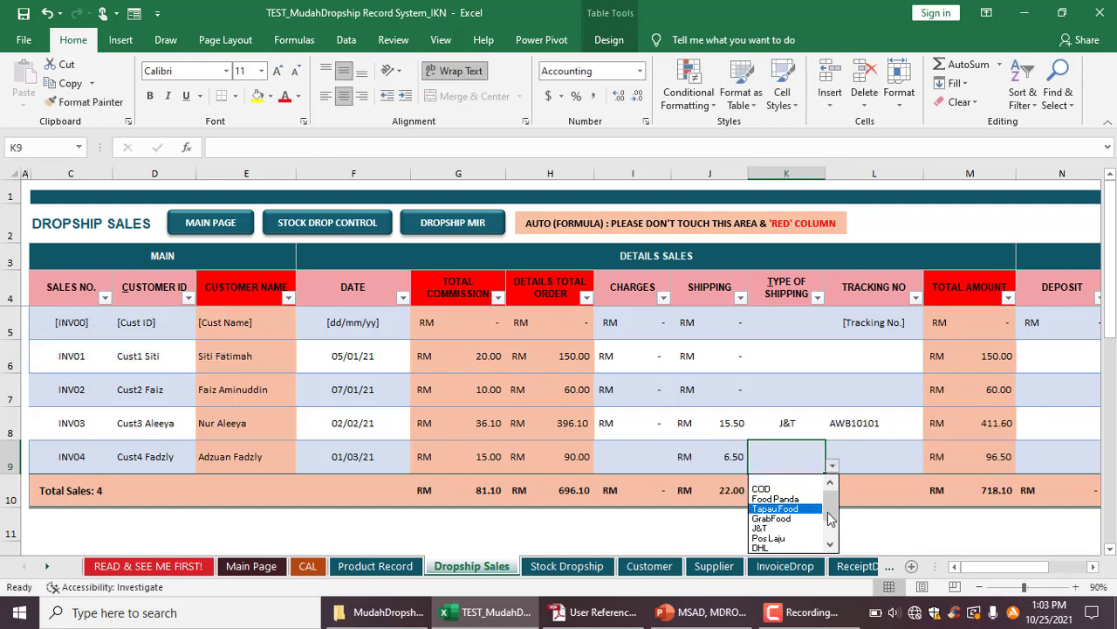
pyautogui.click(817, 529)
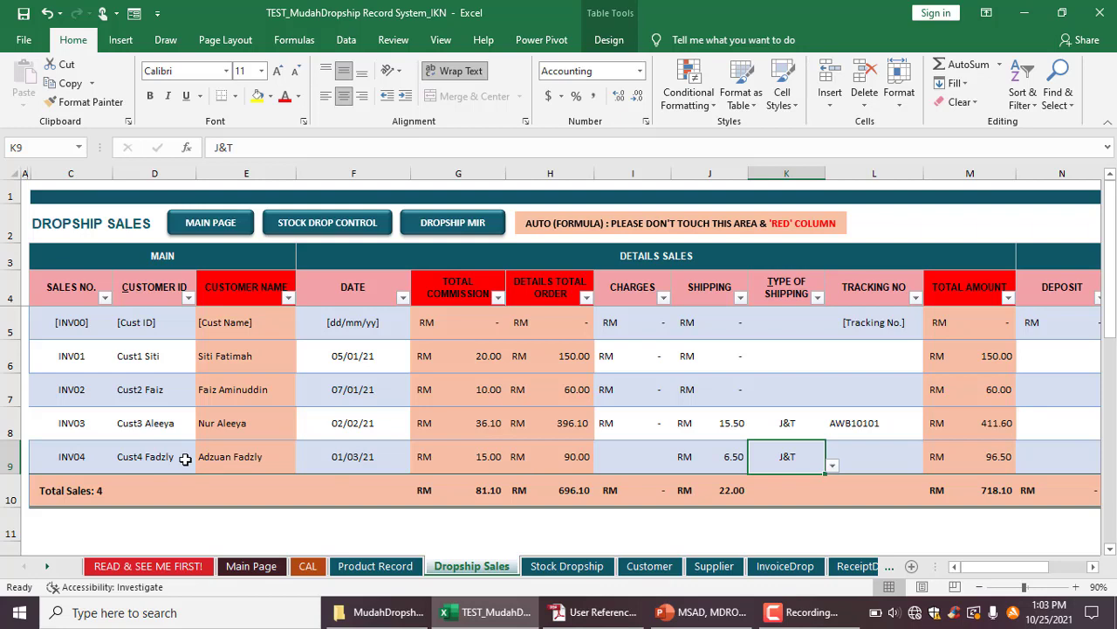
# Step: Enter tracking number AWB10102 for INV04
pyautogui.moveTo(1001, 570); pyautogui.dragTo(1031, 567)
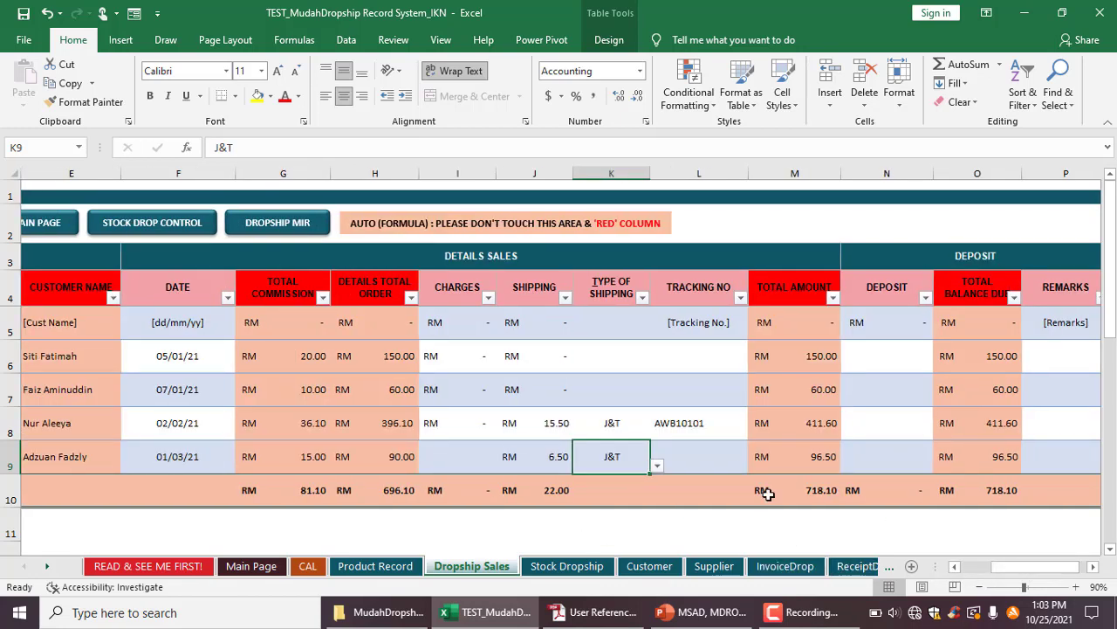
pyautogui.click(703, 462)
pyautogui.doubleClick(706, 463)
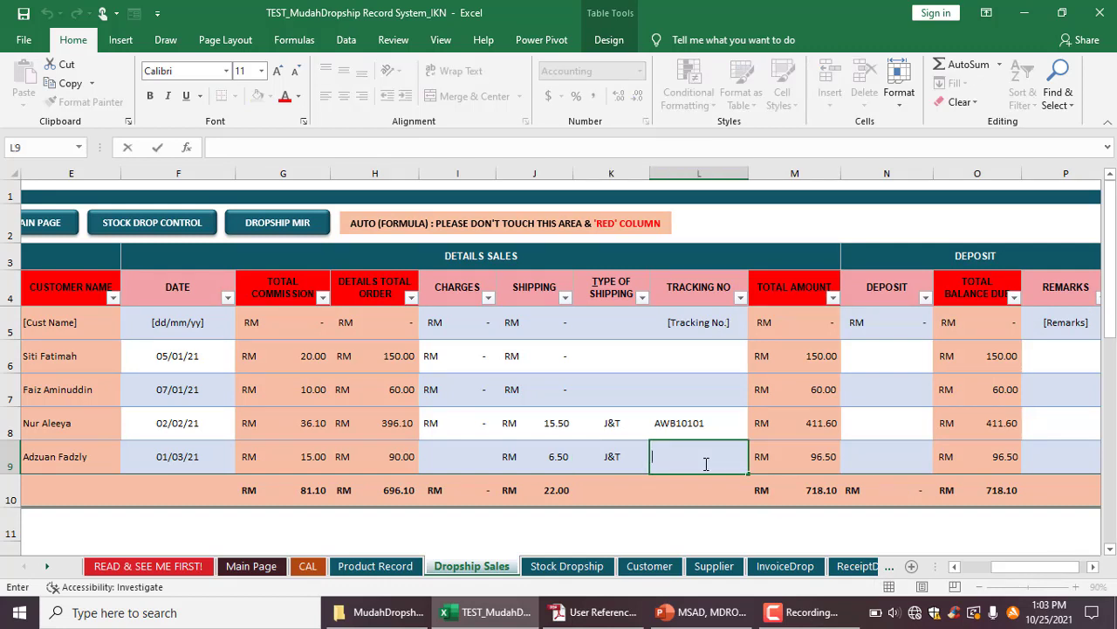
pyautogui.write('aw')
pyautogui.press('BackSpace')
pyautogui.write('aw')
pyautogui.click(724, 464)
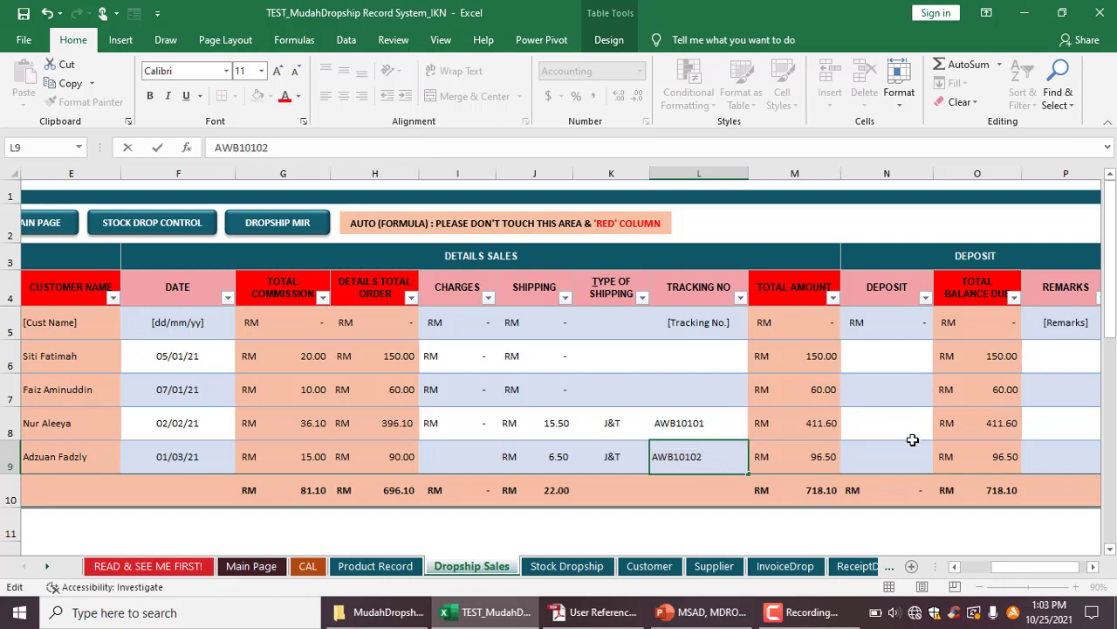
pyautogui.click(868, 456)
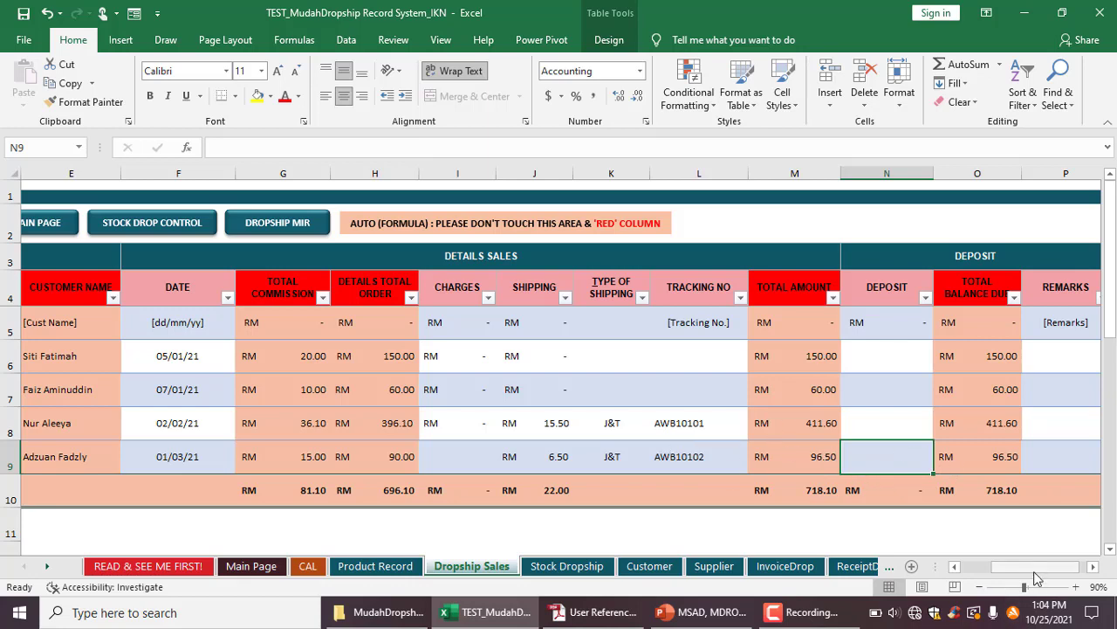
# Step: Scroll the sheet back and switch to the User Reference Note PDF
pyautogui.moveTo(1037, 577); pyautogui.dragTo(1021, 572)
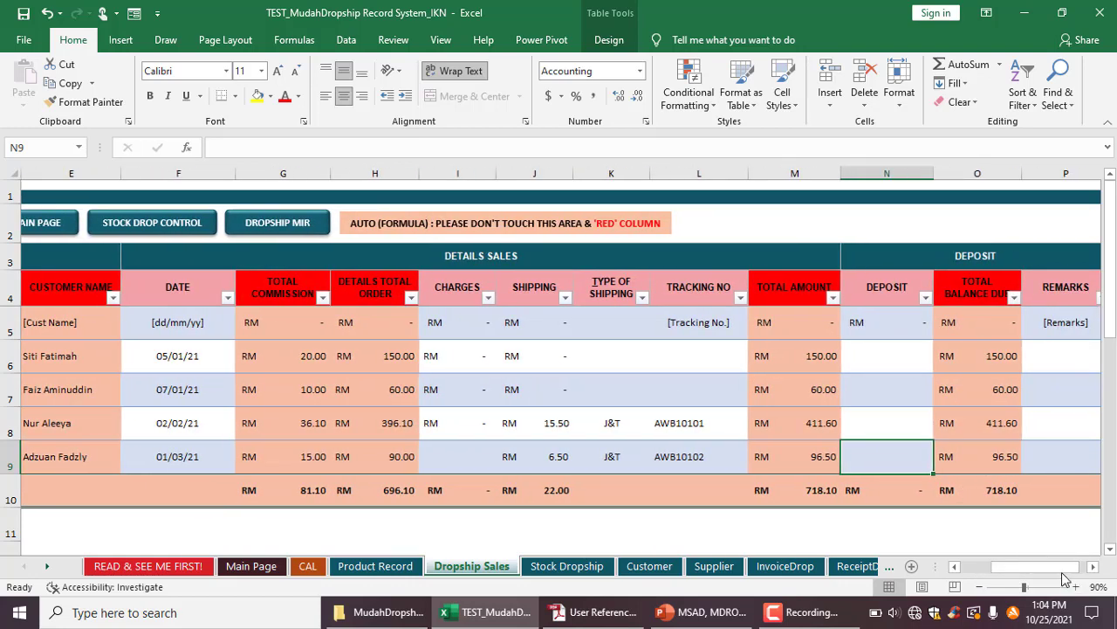
pyautogui.moveTo(1022, 572); pyautogui.dragTo(1031, 575)
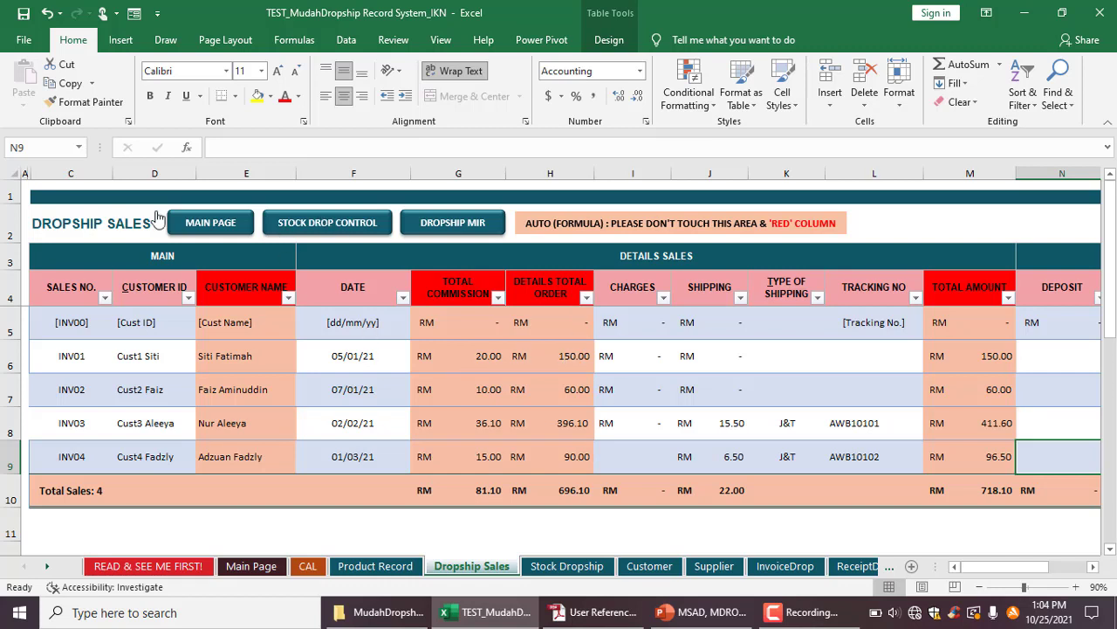
pyautogui.click(602, 612)
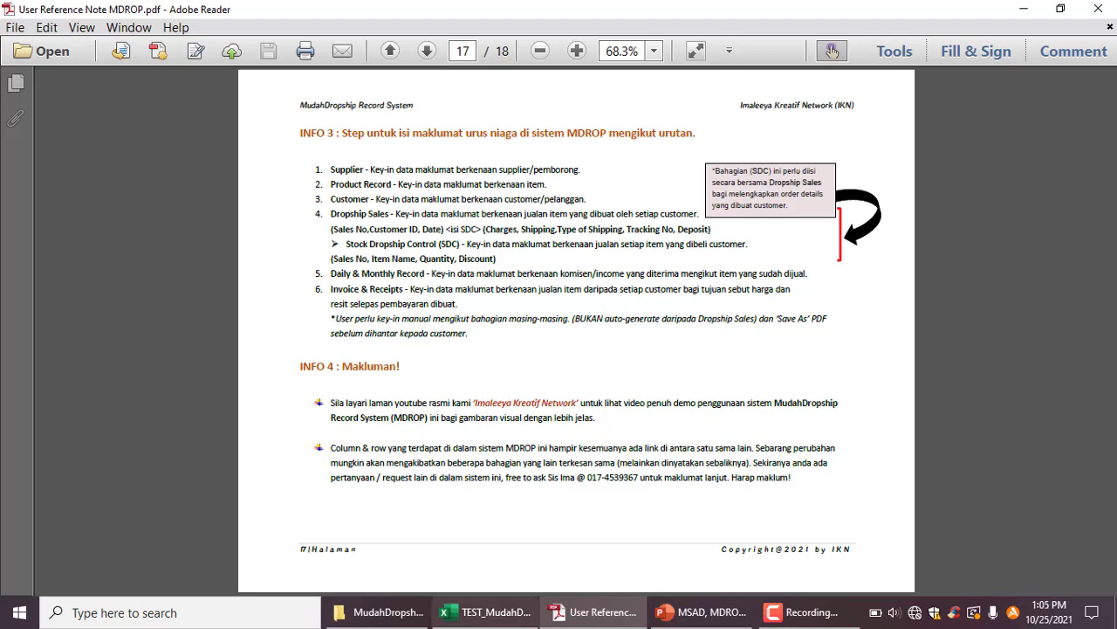
# Step: Bring Excel's Dropship Sales sheet back in front of Adobe Reader
pyautogui.click(487, 612)
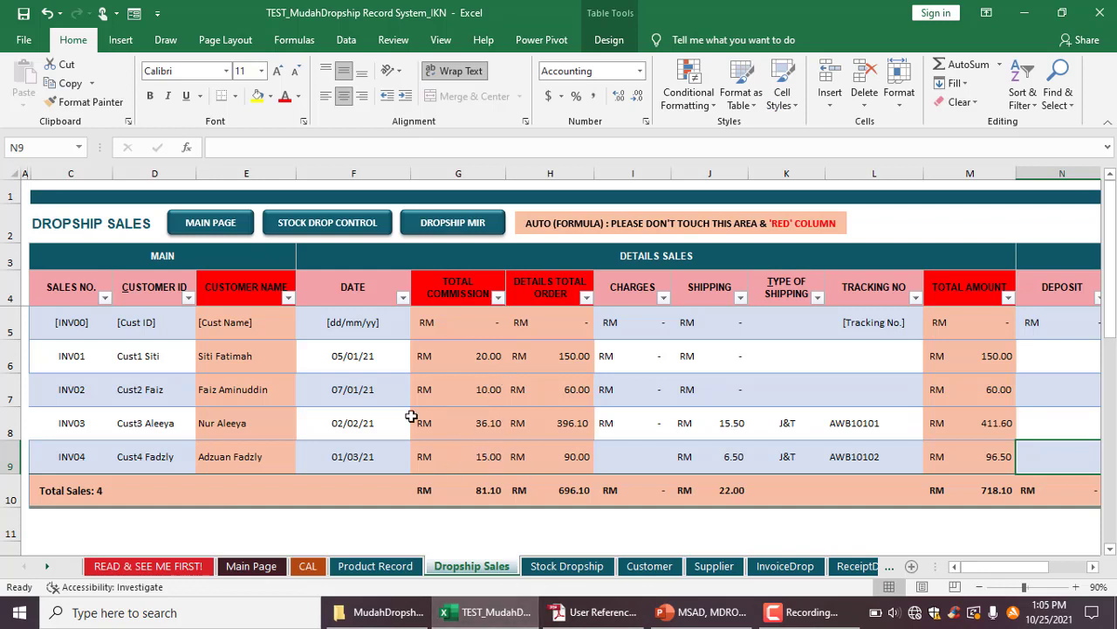
# Step: Move between the monthly income report, January income sheet, Main Page and Dropship Sales sheet
pyautogui.click(439, 226)
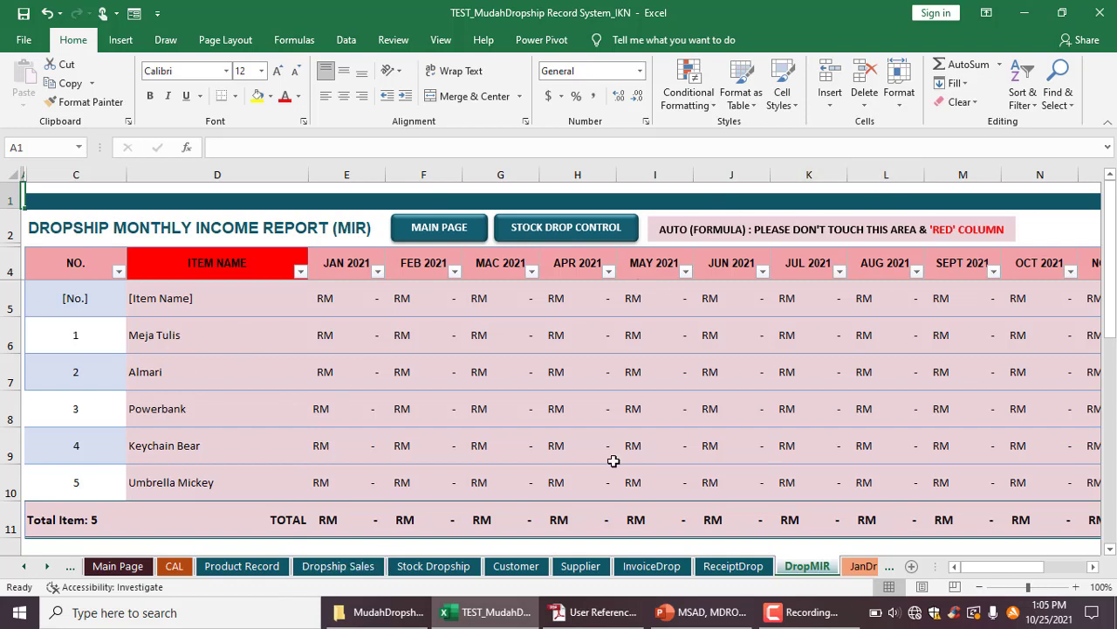
pyautogui.click(345, 267)
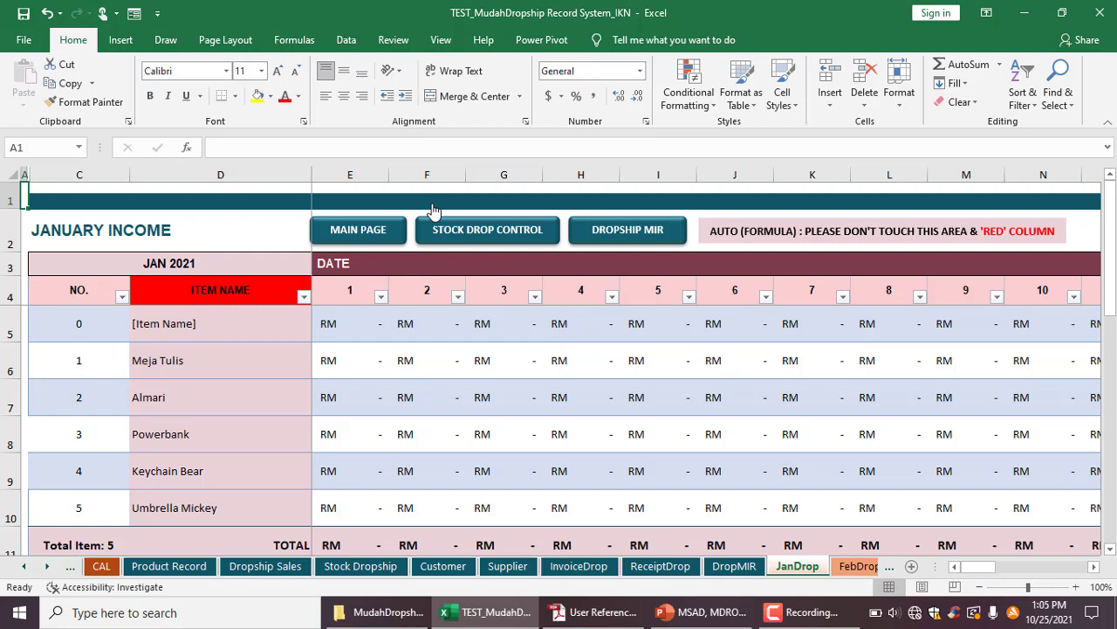
pyautogui.click(377, 234)
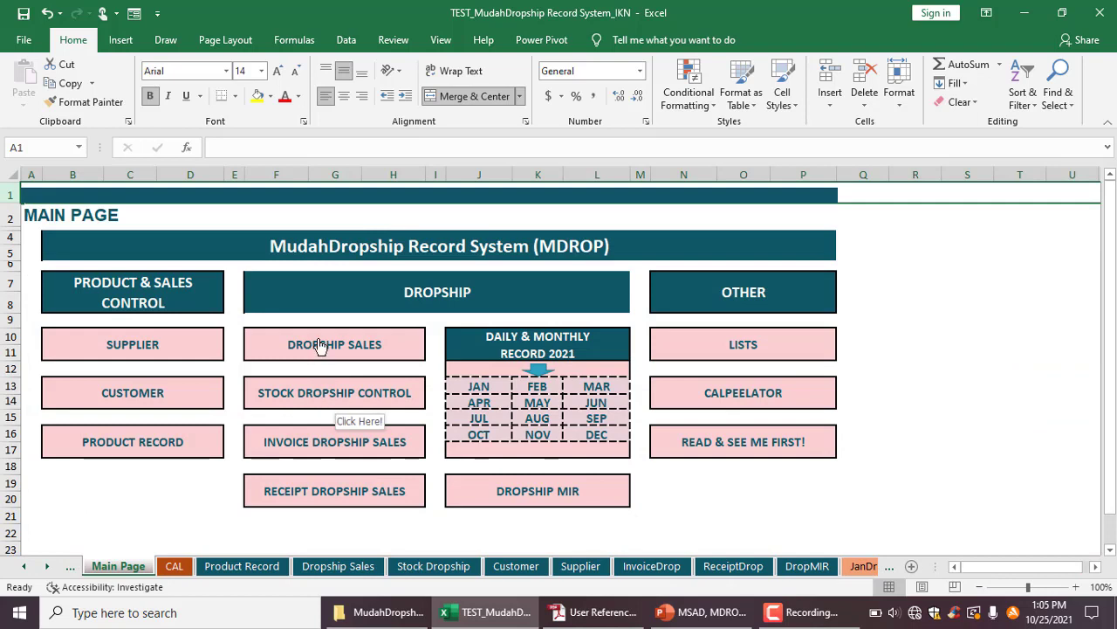
pyautogui.click(321, 346)
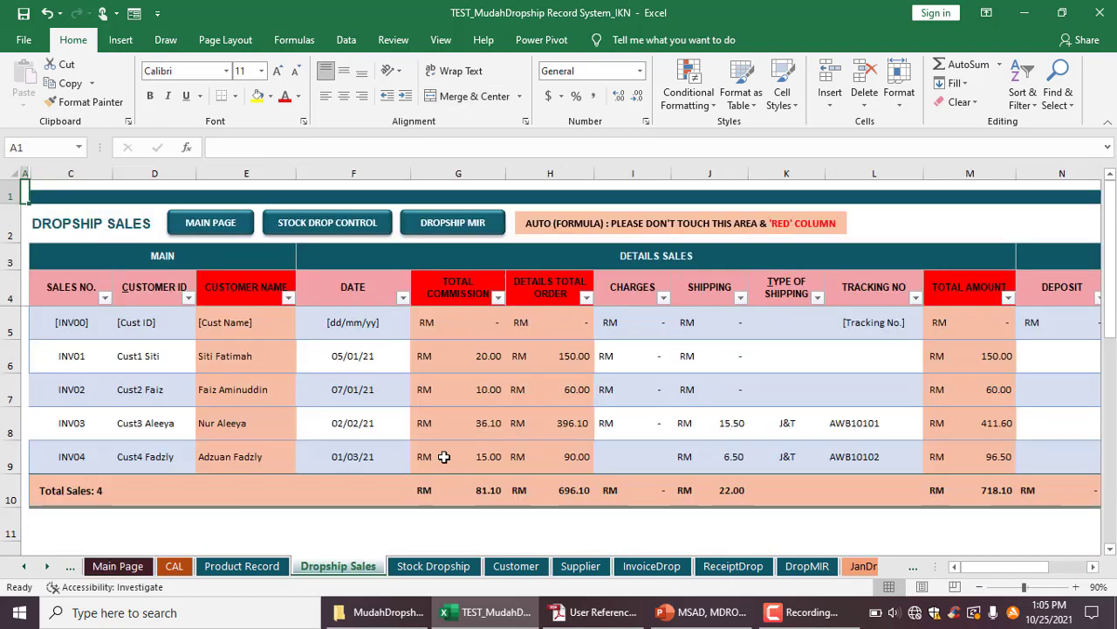
pyautogui.click(454, 239)
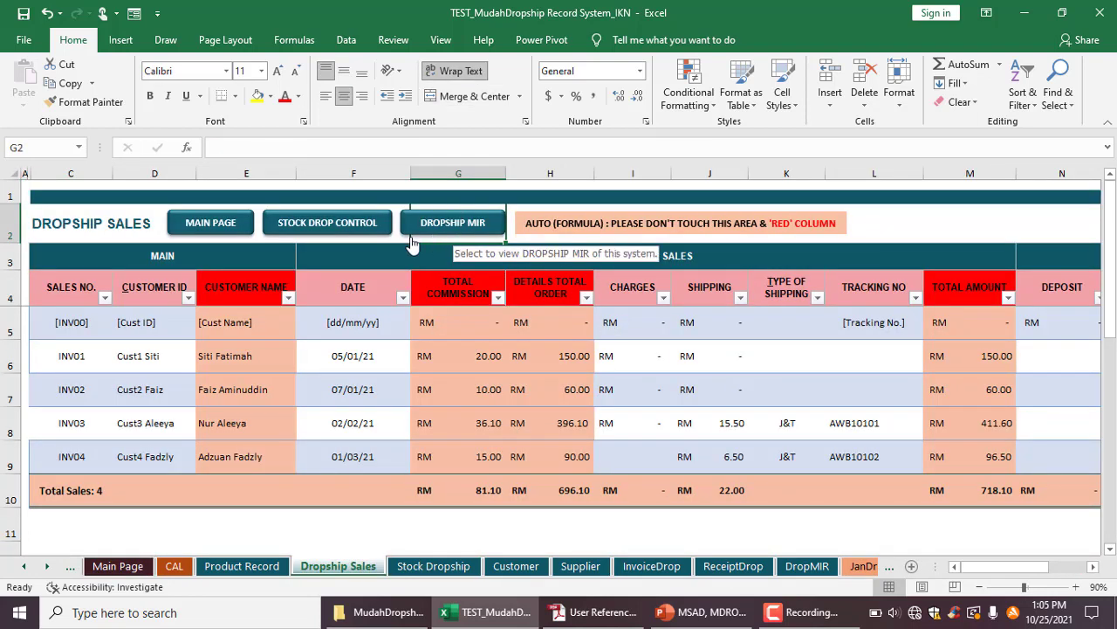
pyautogui.click(454, 231)
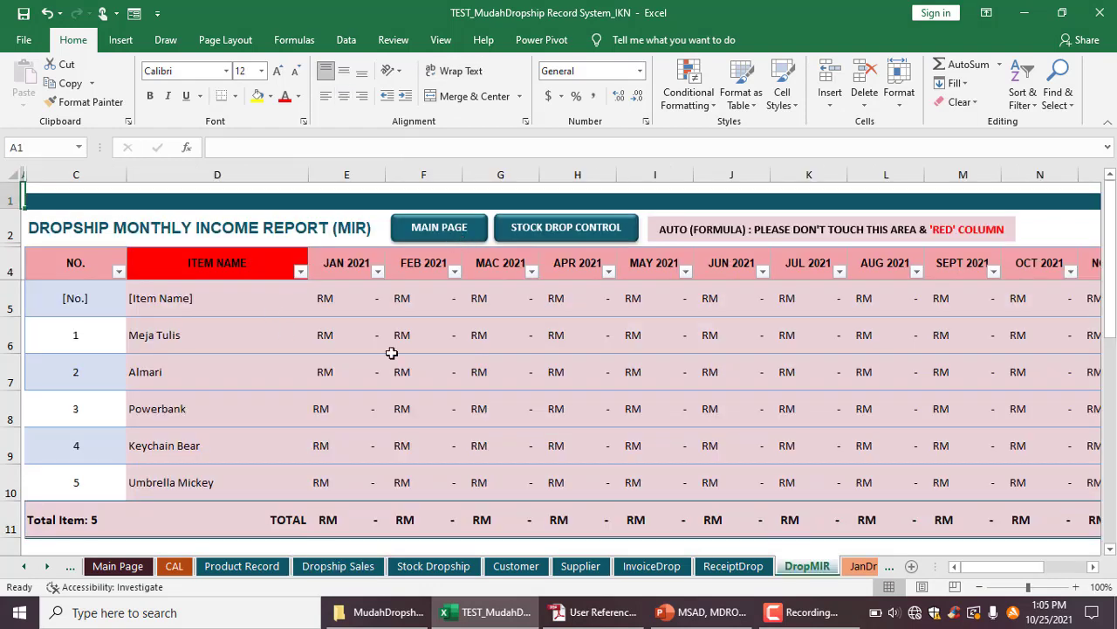
pyautogui.click(349, 267)
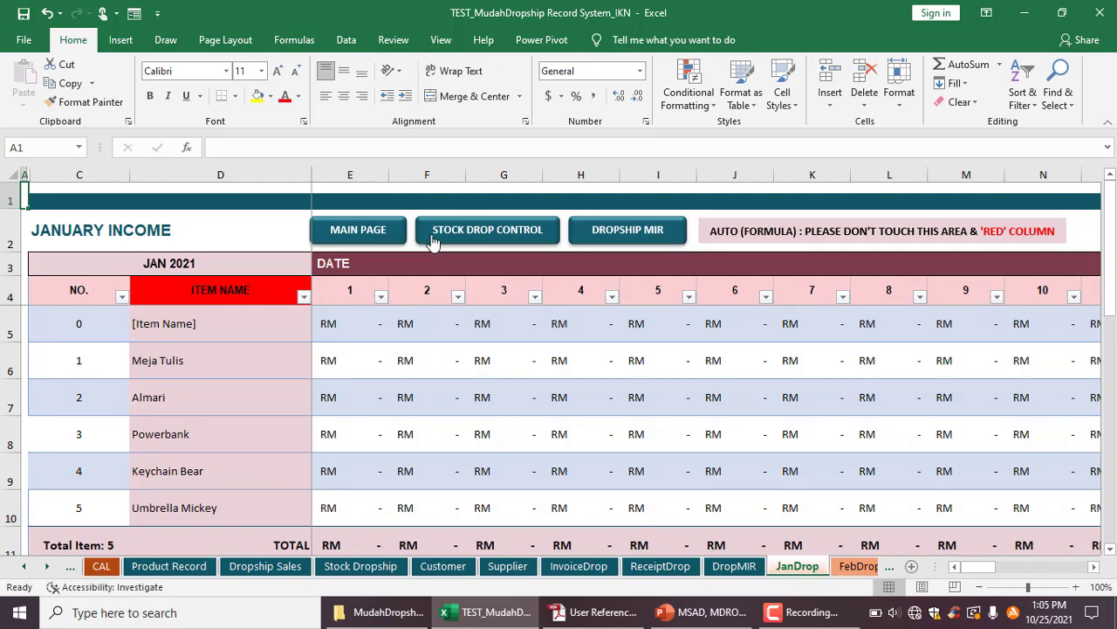
pyautogui.click(377, 234)
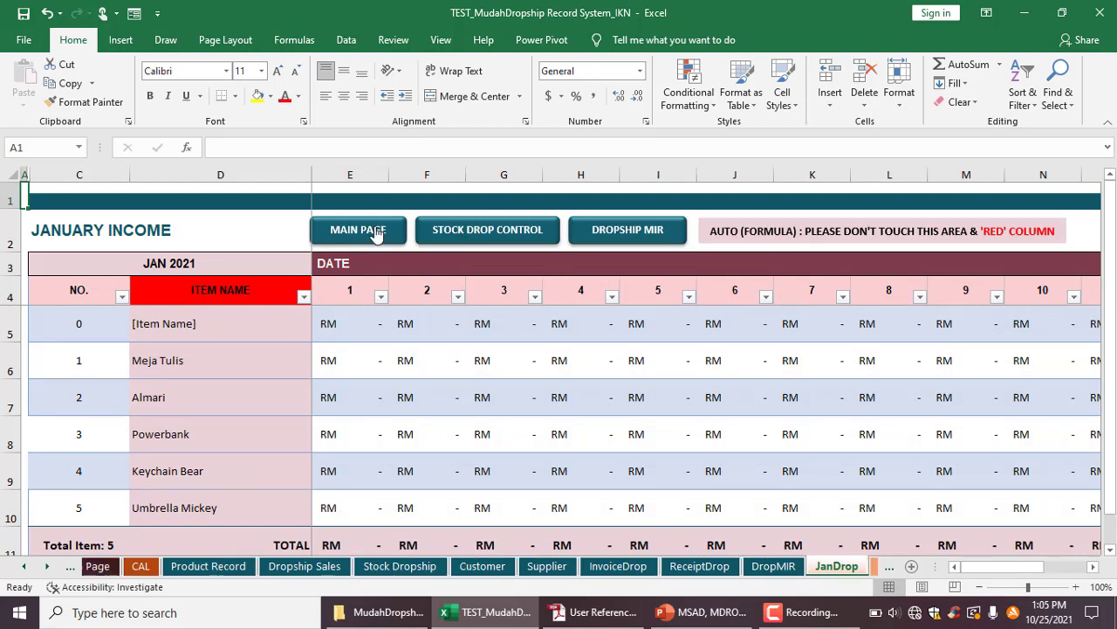
pyautogui.click(282, 364)
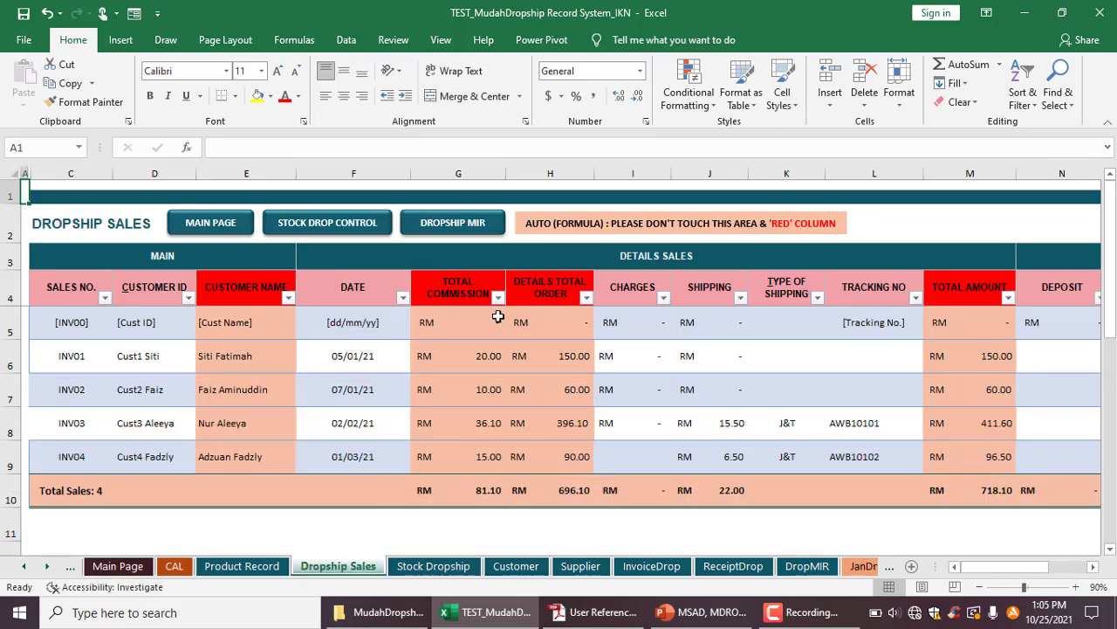
# Step: Reach the MacDrop March Income sheet through the monthly report's MAR link
pyautogui.click(416, 229)
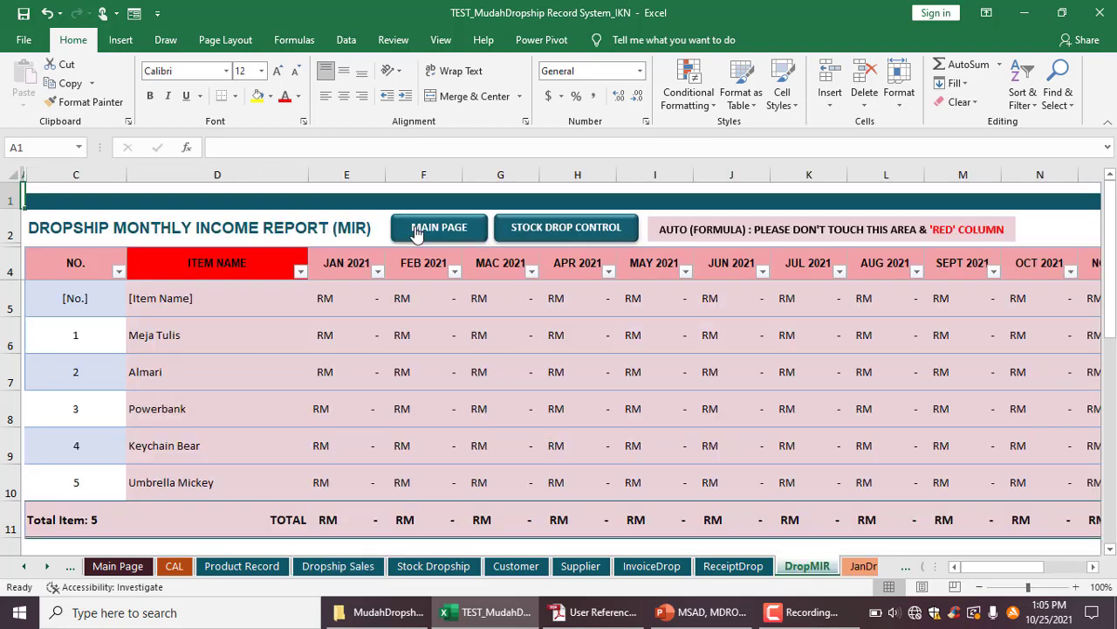
pyautogui.click(347, 277)
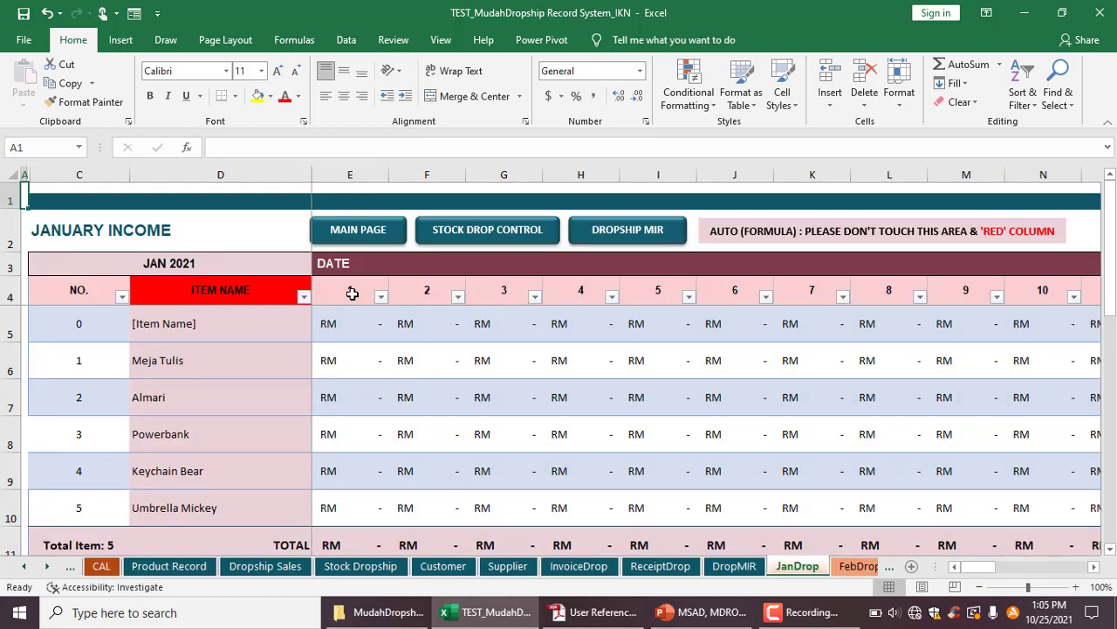
pyautogui.click(385, 234)
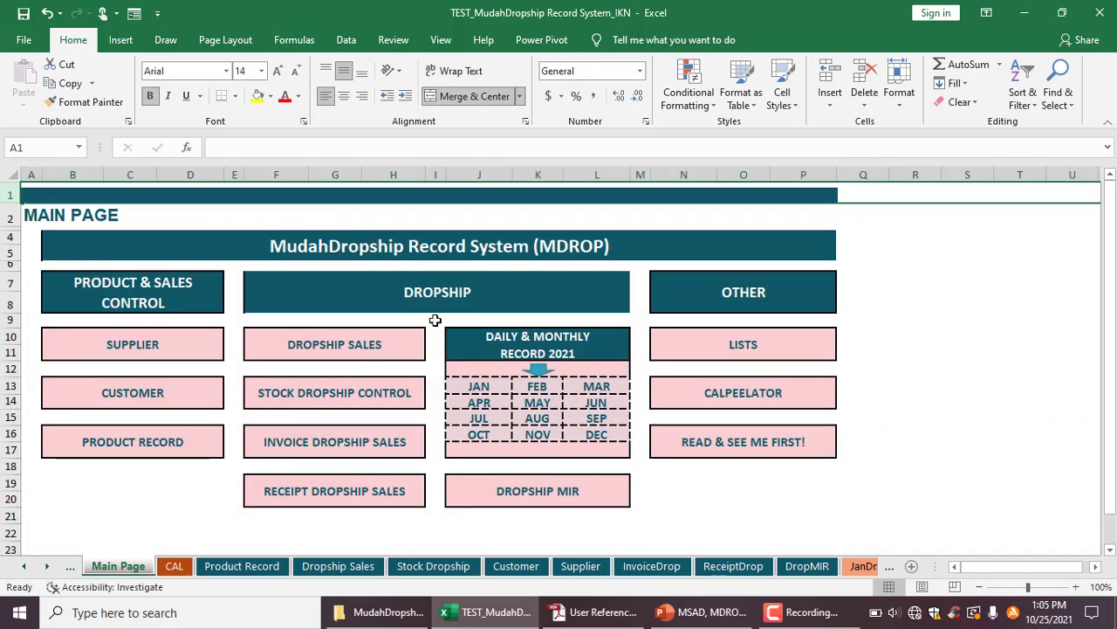
pyautogui.click(592, 390)
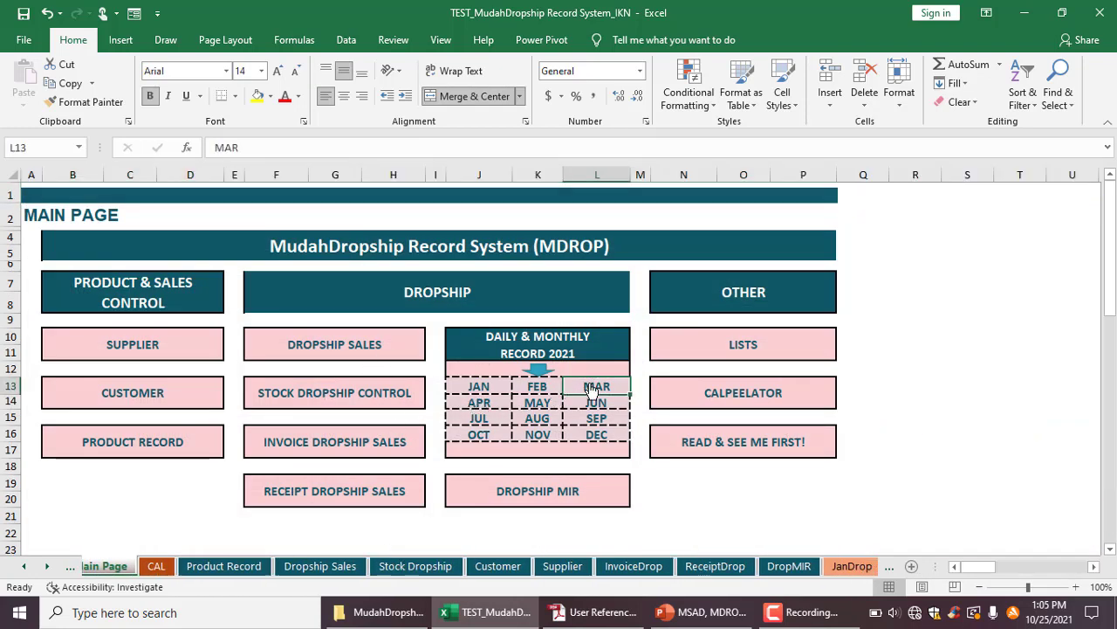
pyautogui.click(630, 235)
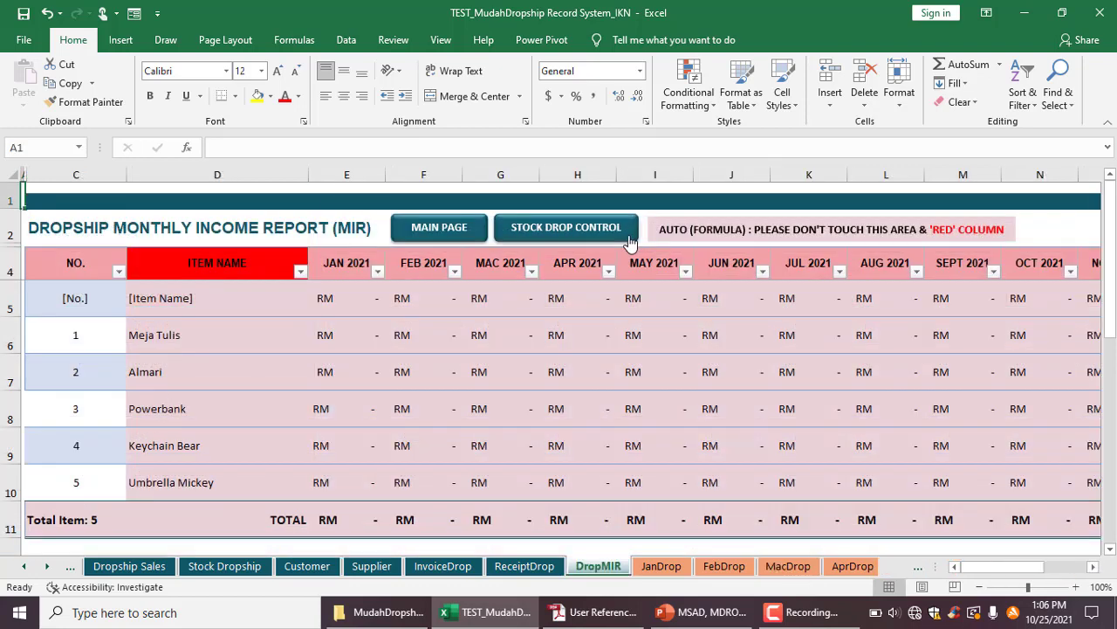
pyautogui.click(497, 256)
pyautogui.click(495, 266)
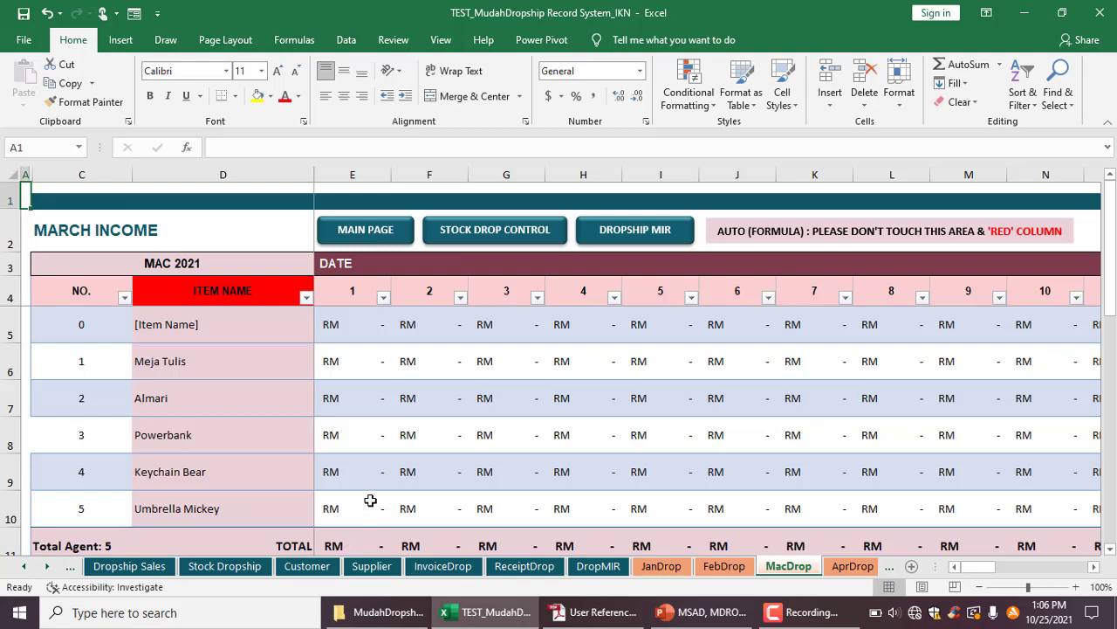
# Step: Enter RM 15.00 as Powerbank's 1 March income, then check it in the DropMIR report
pyautogui.click(377, 444)
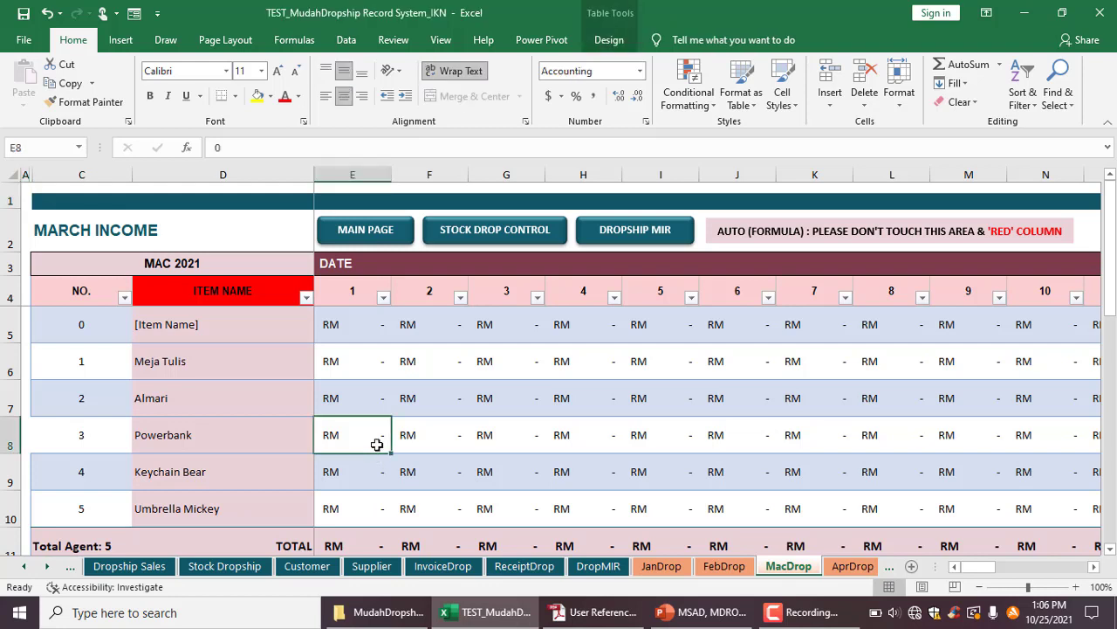
pyautogui.write('15')
pyautogui.press('Tab')
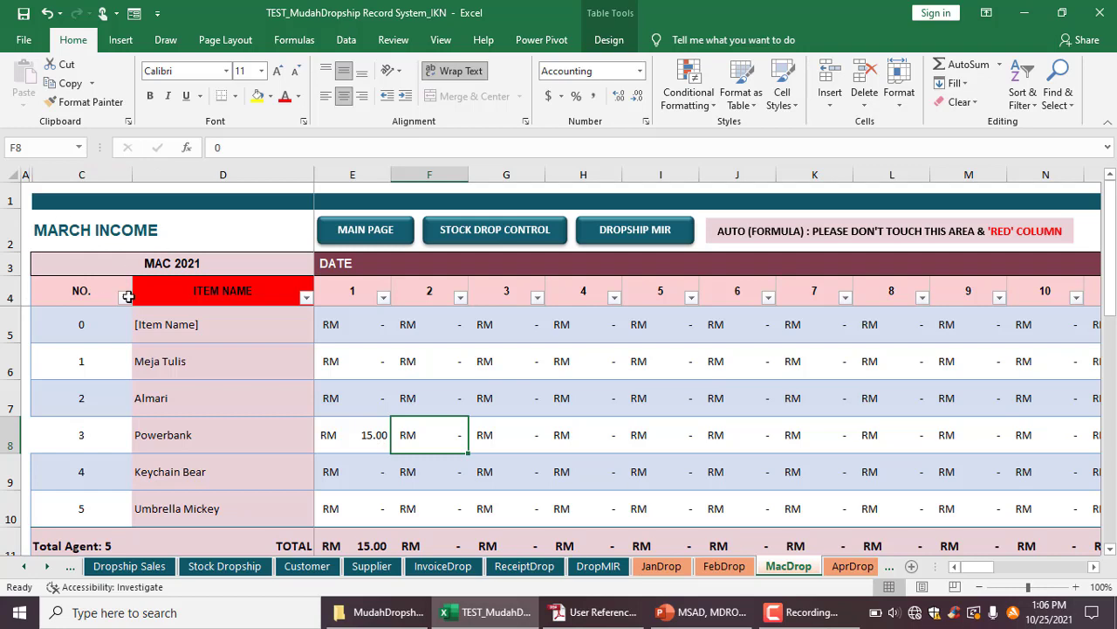
pyautogui.click(623, 234)
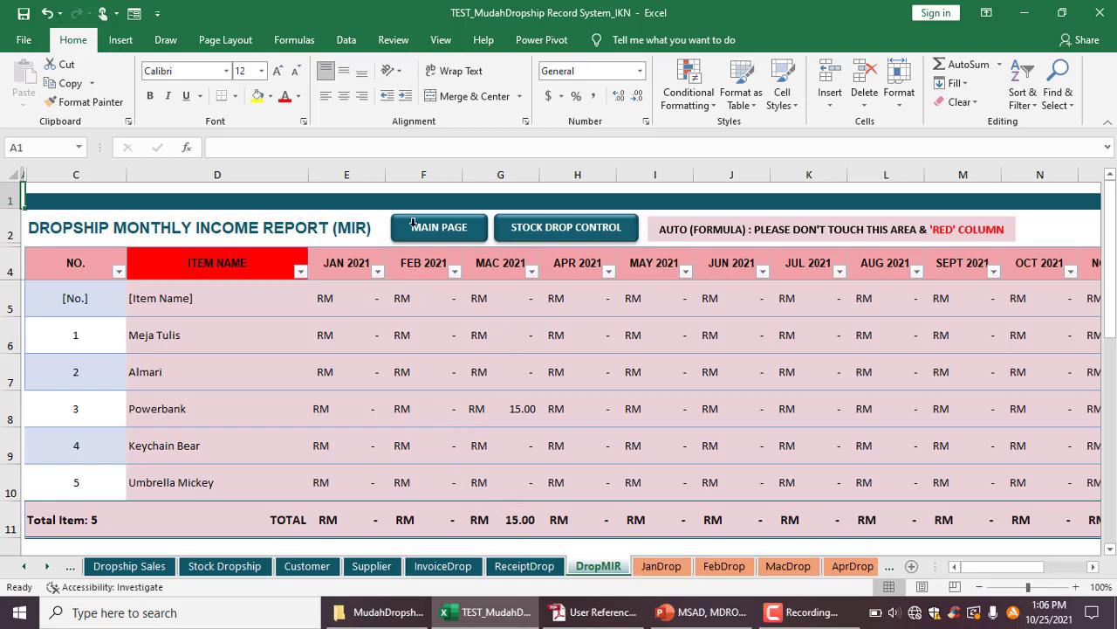
# Step: Review the Main Page, Dropship Sales sheet and the User Reference Note PDF
pyautogui.click(456, 229)
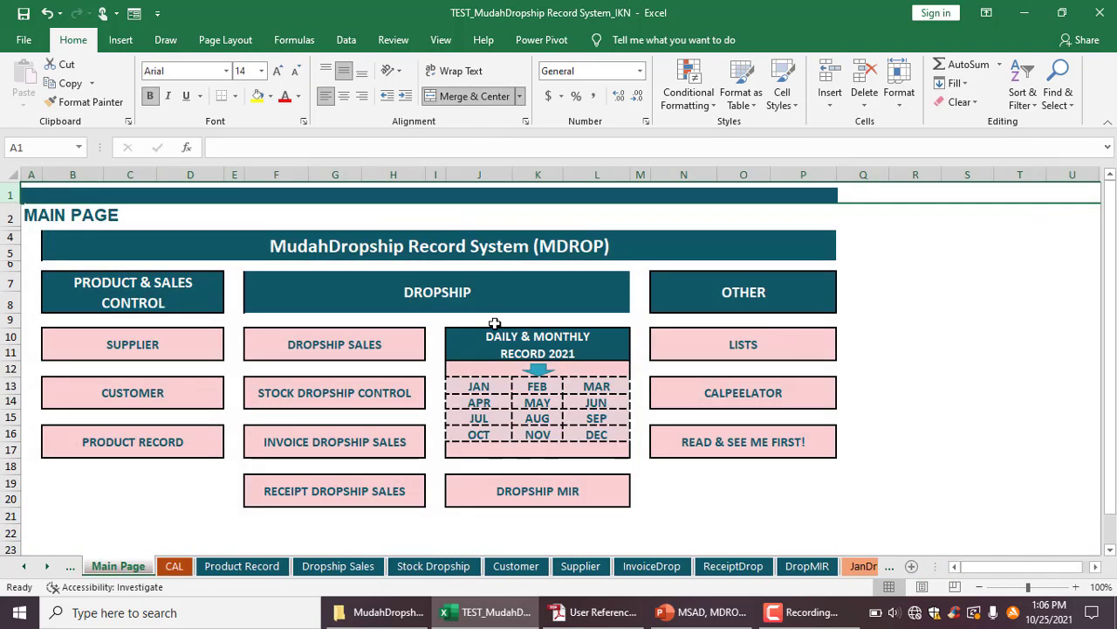
pyautogui.click(357, 360)
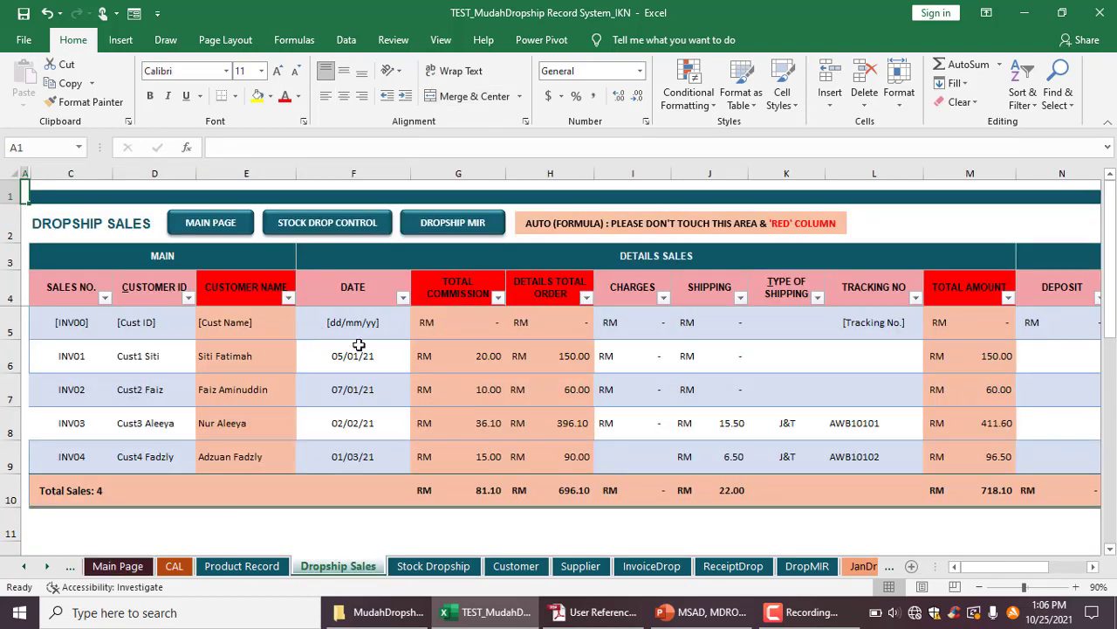
pyautogui.hotkey('alt', 'Tab')
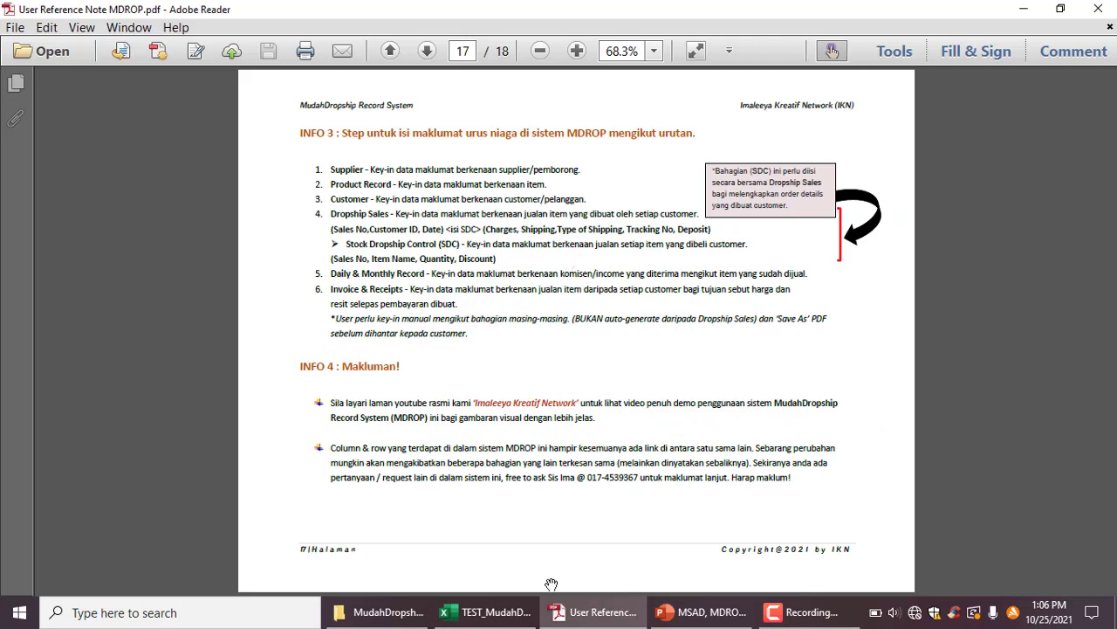
pyautogui.click(486, 612)
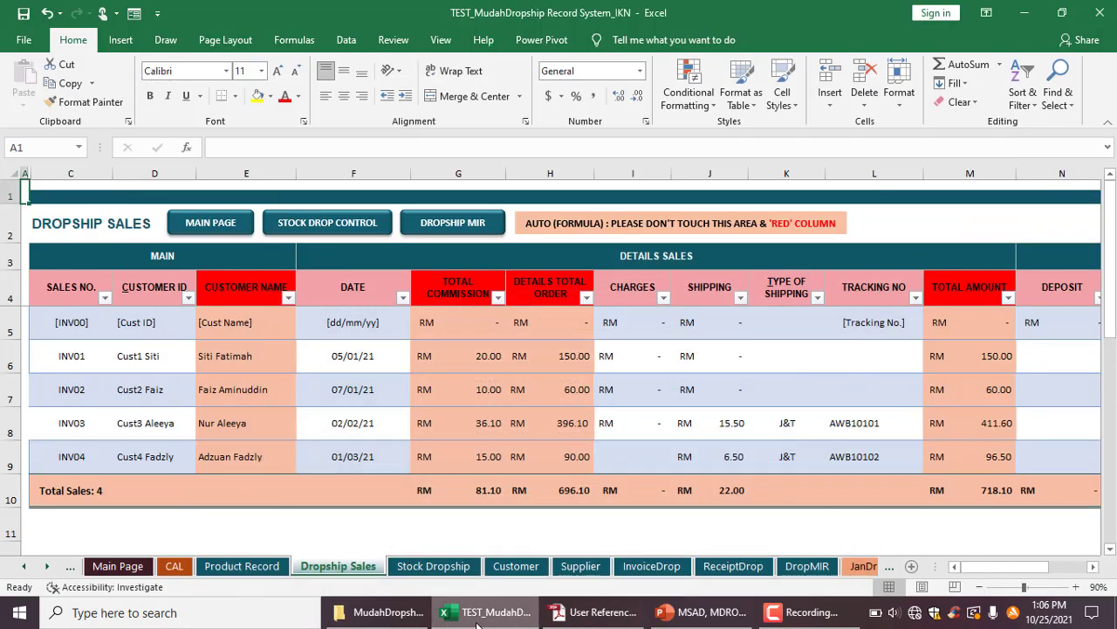
# Step: Check the monthly income report and Dropship Sales again, then switch to the MDROP PowerPoint presentation
pyautogui.click(436, 229)
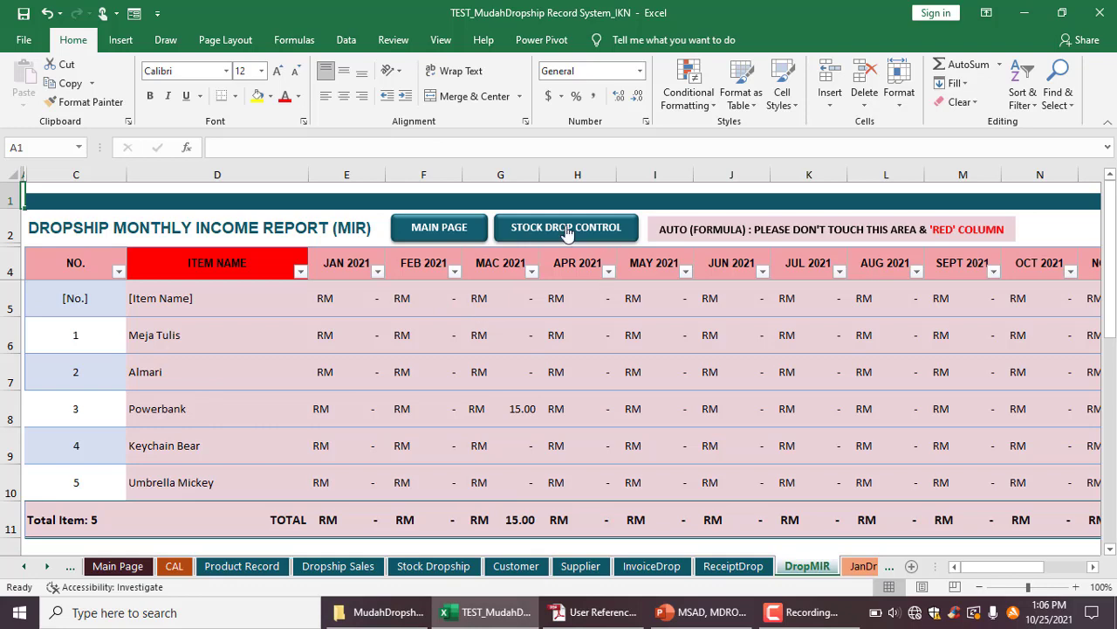
pyautogui.click(449, 225)
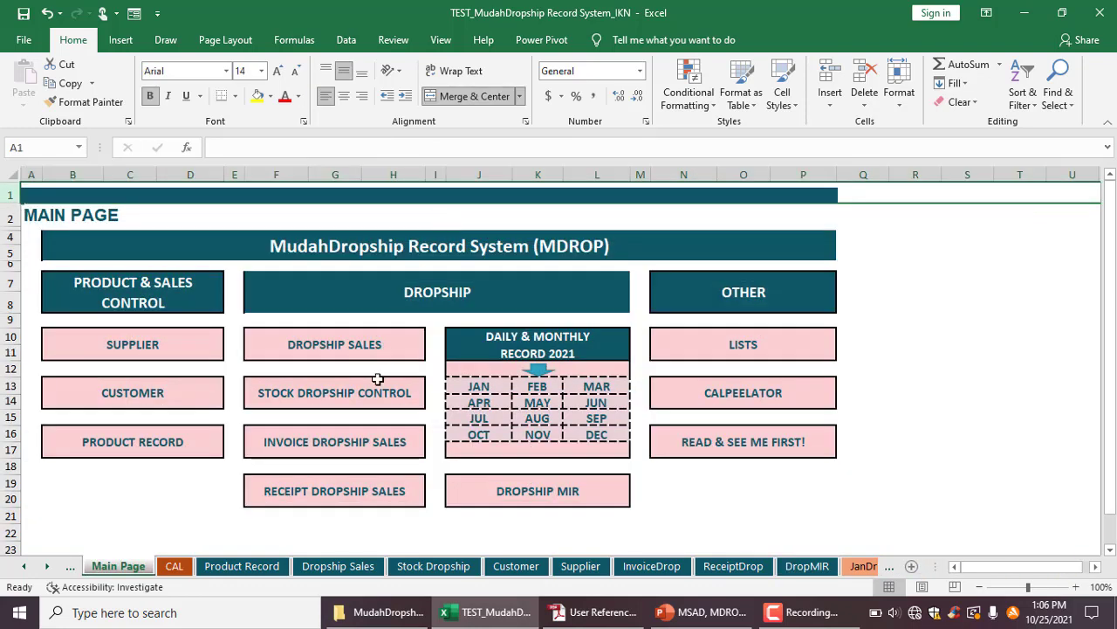
pyautogui.click(332, 345)
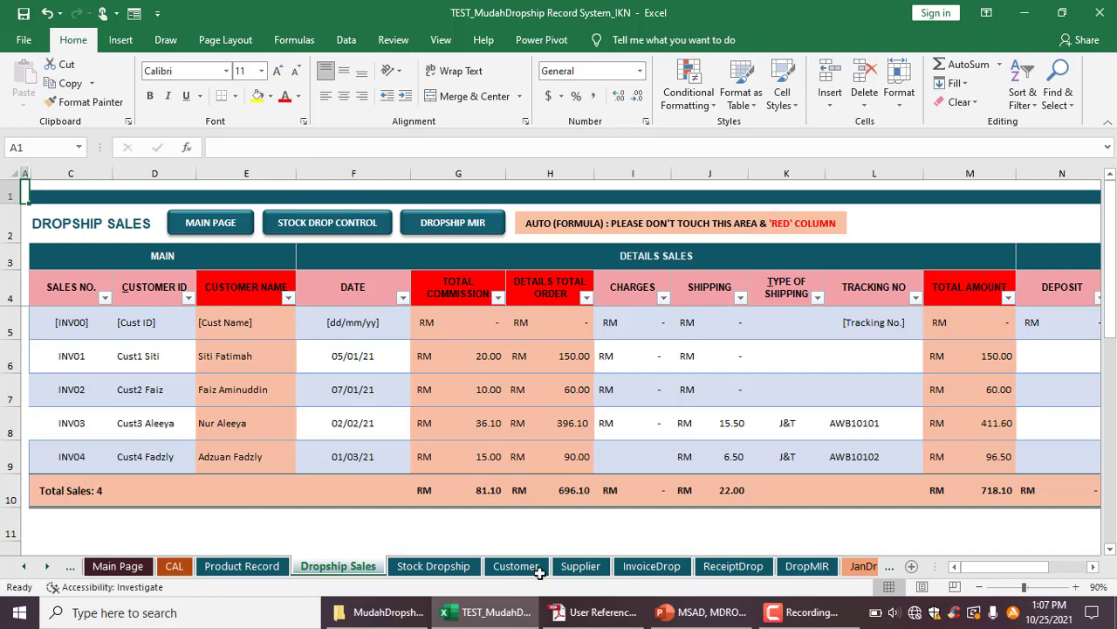
pyautogui.click(703, 612)
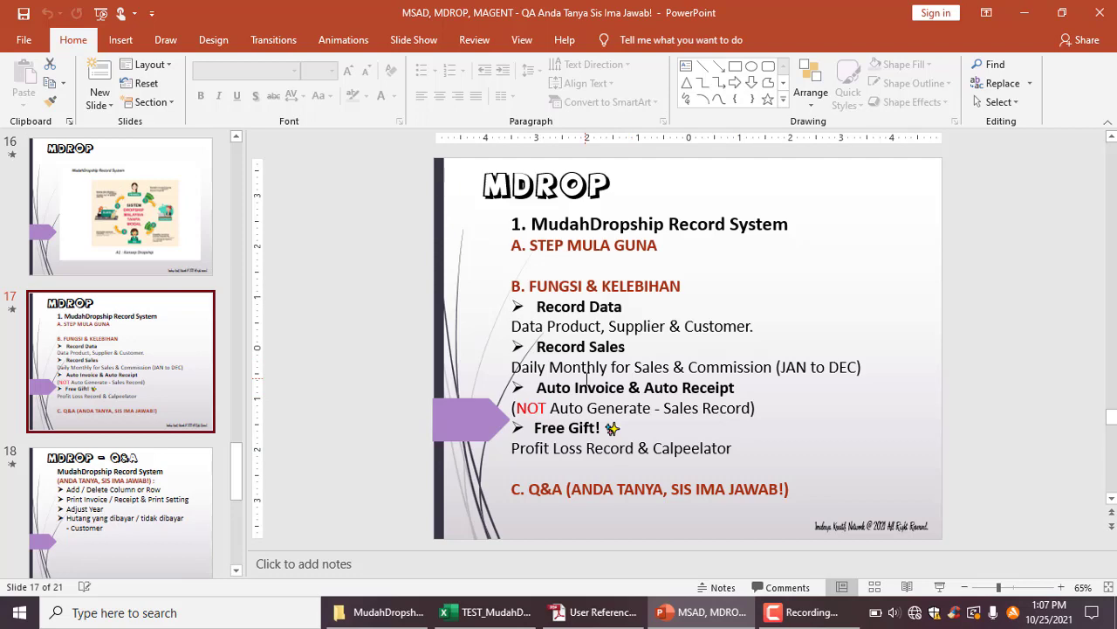
# Step: Browse slides 15–17, including the dropship system diagram, then return to Excel's Dropship Sales sheet
pyautogui.press('Up')
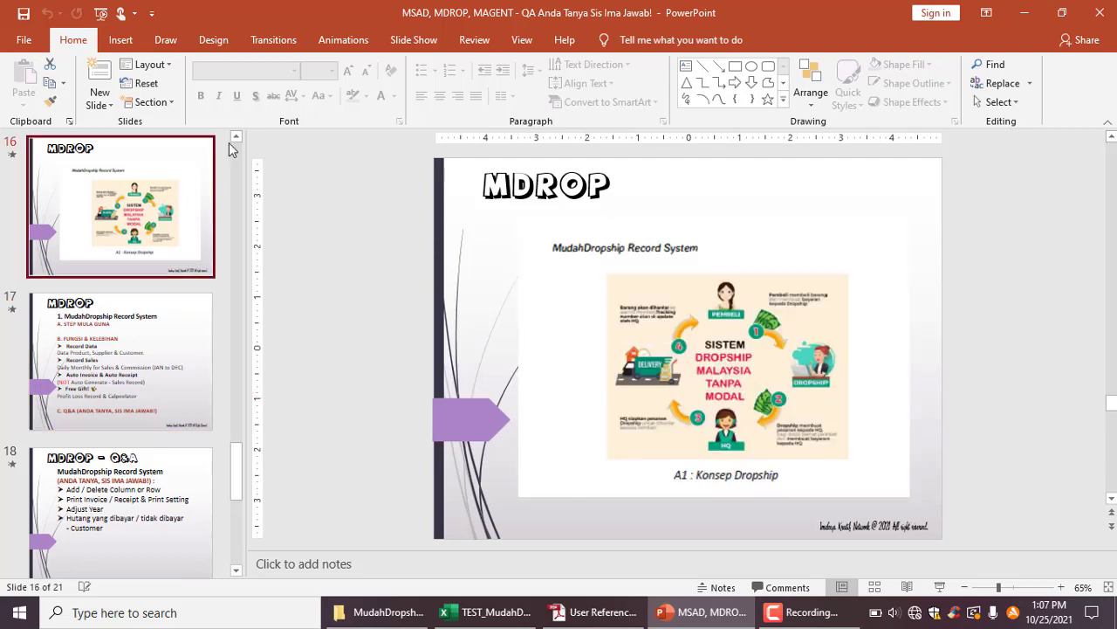
pyautogui.press('Up')
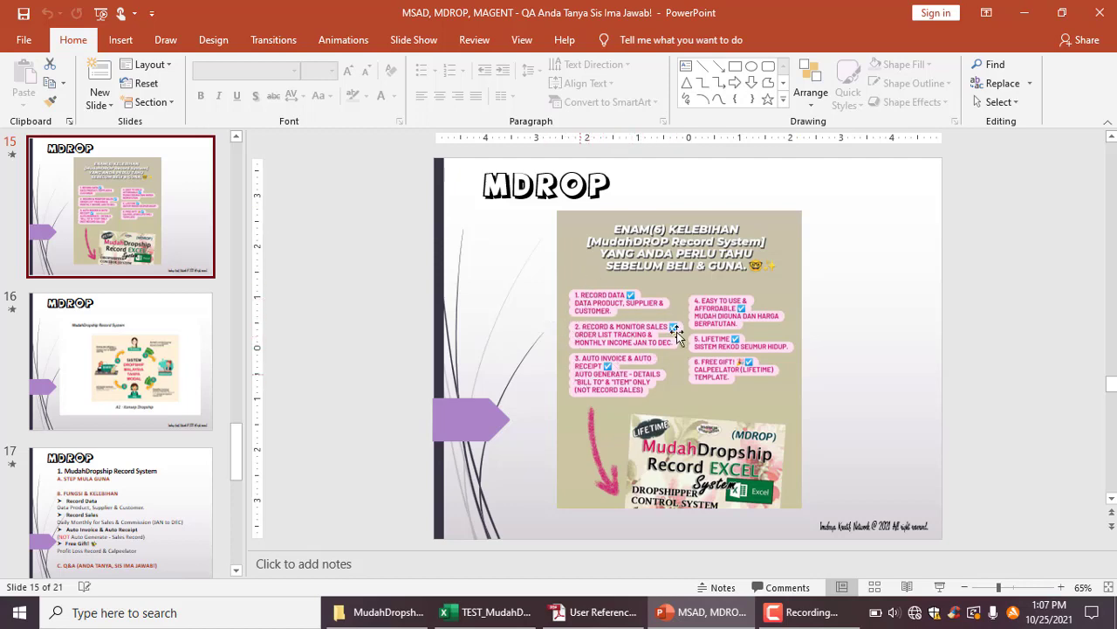
pyautogui.click(87, 351)
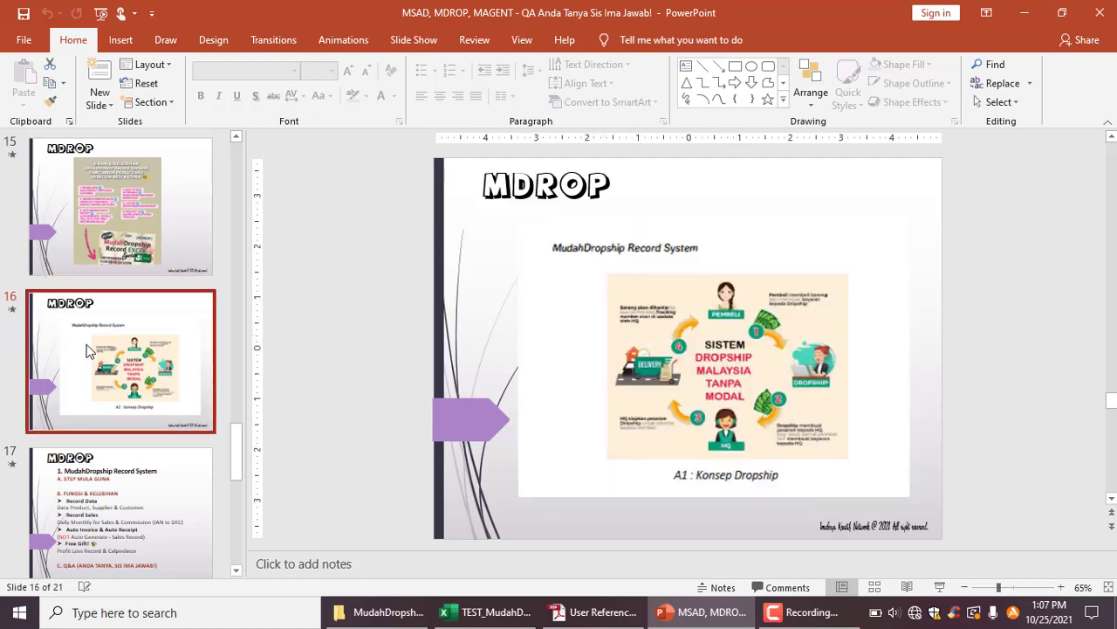
pyautogui.press('Down')
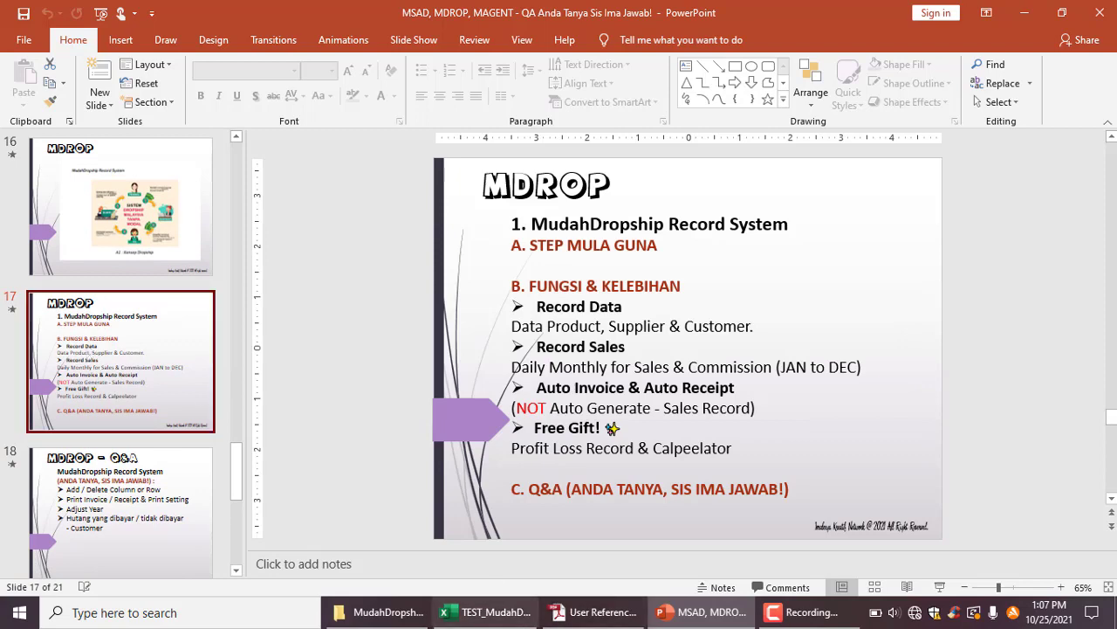
pyautogui.click(495, 620)
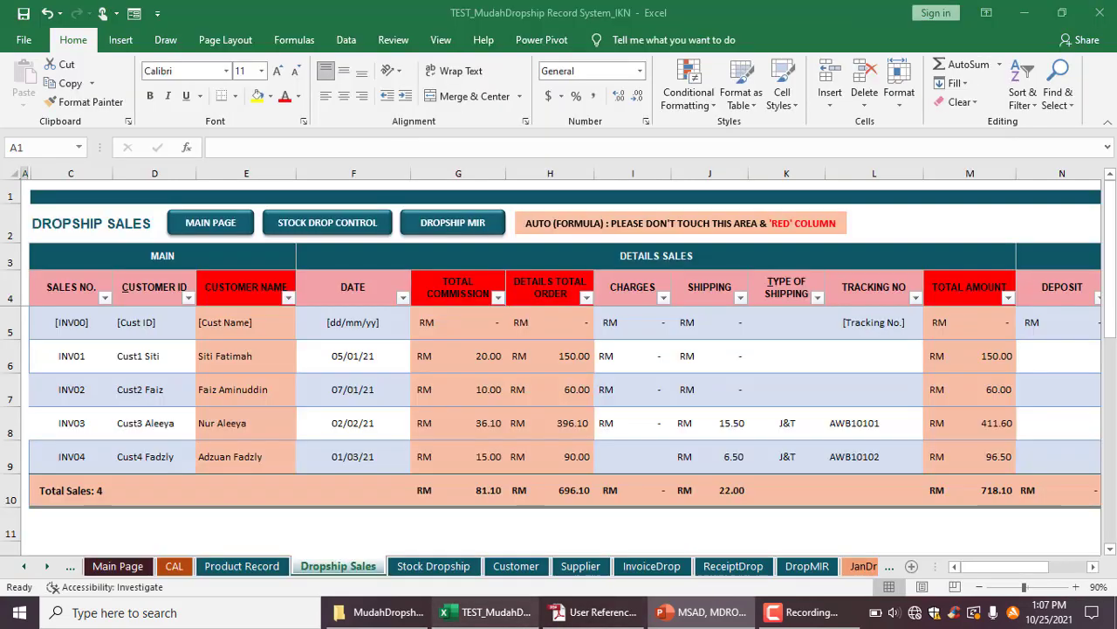
# Step: Filter the DATE column by searching 03 to show only 01/03/21
pyautogui.click(404, 298)
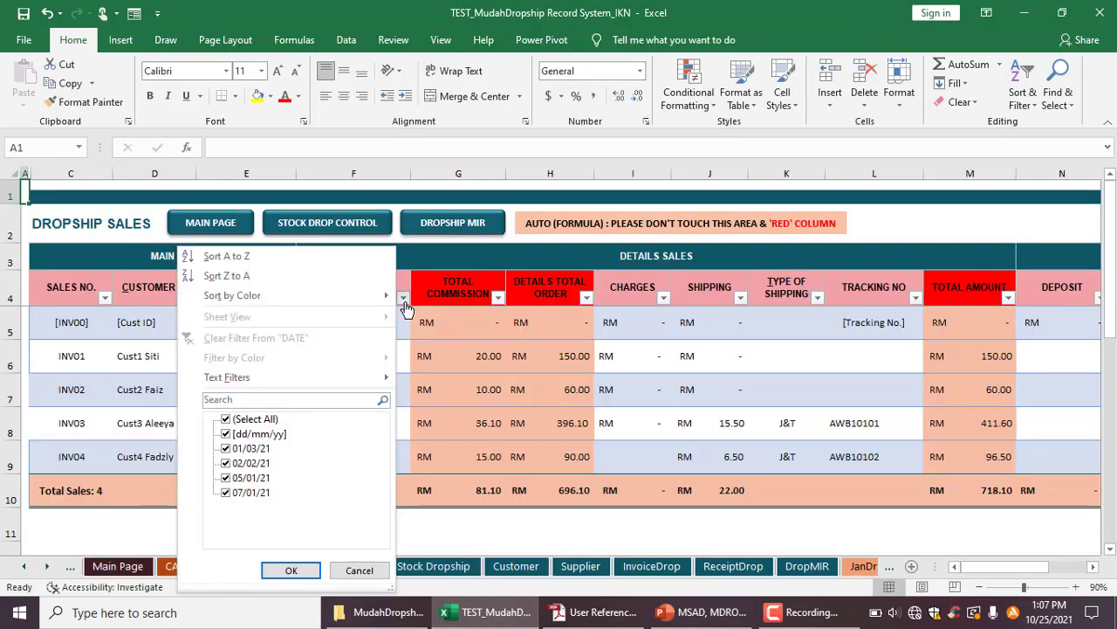
pyautogui.click(238, 400)
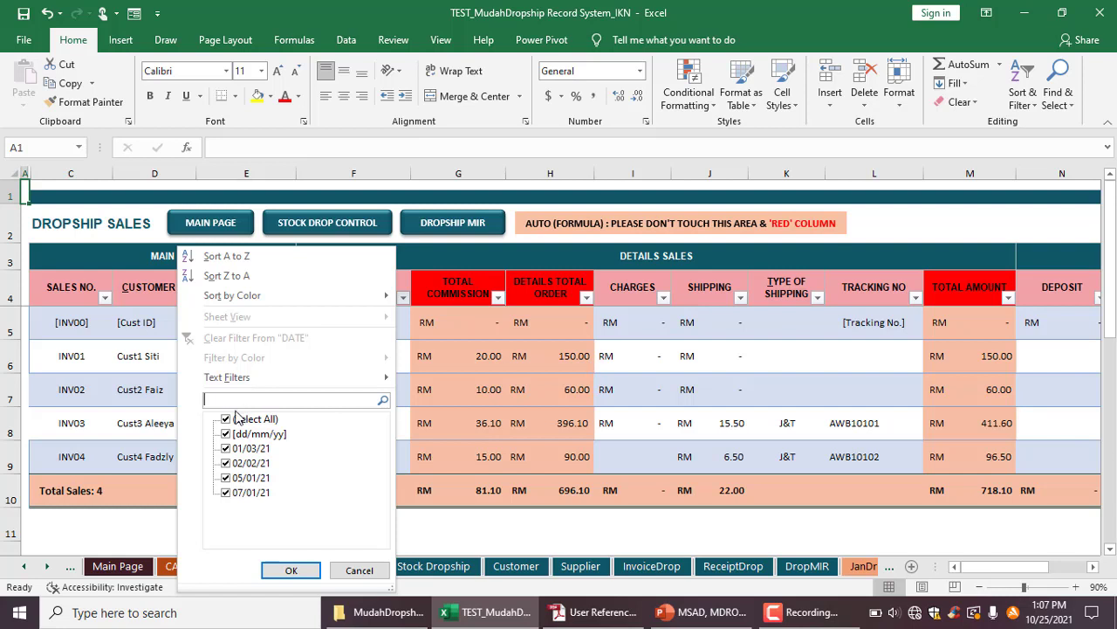
pyautogui.write('03/21')
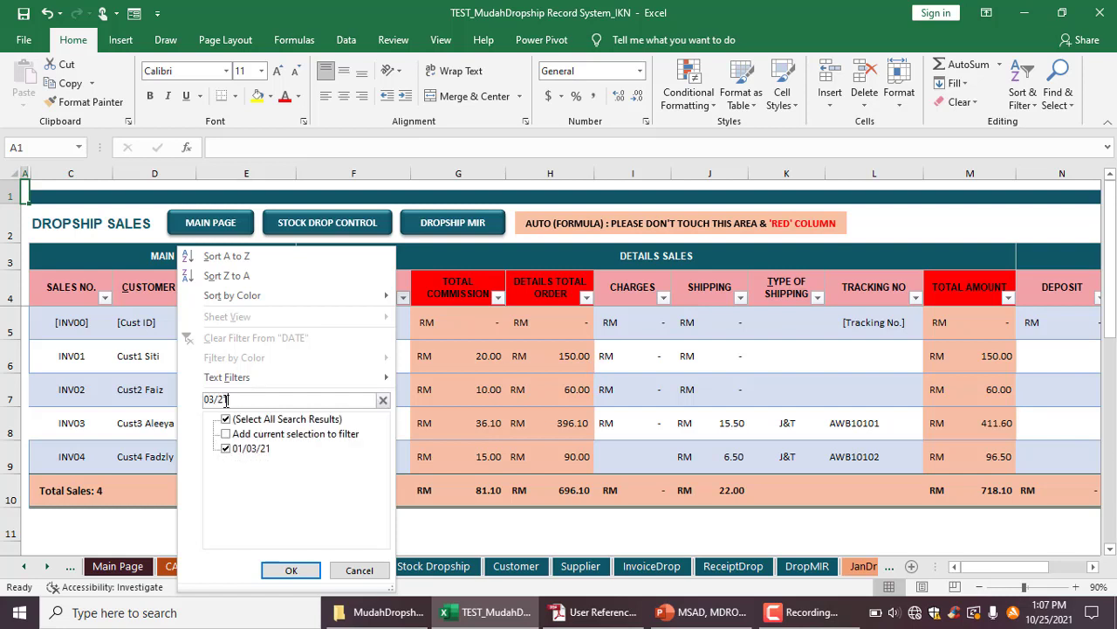
pyautogui.click(294, 571)
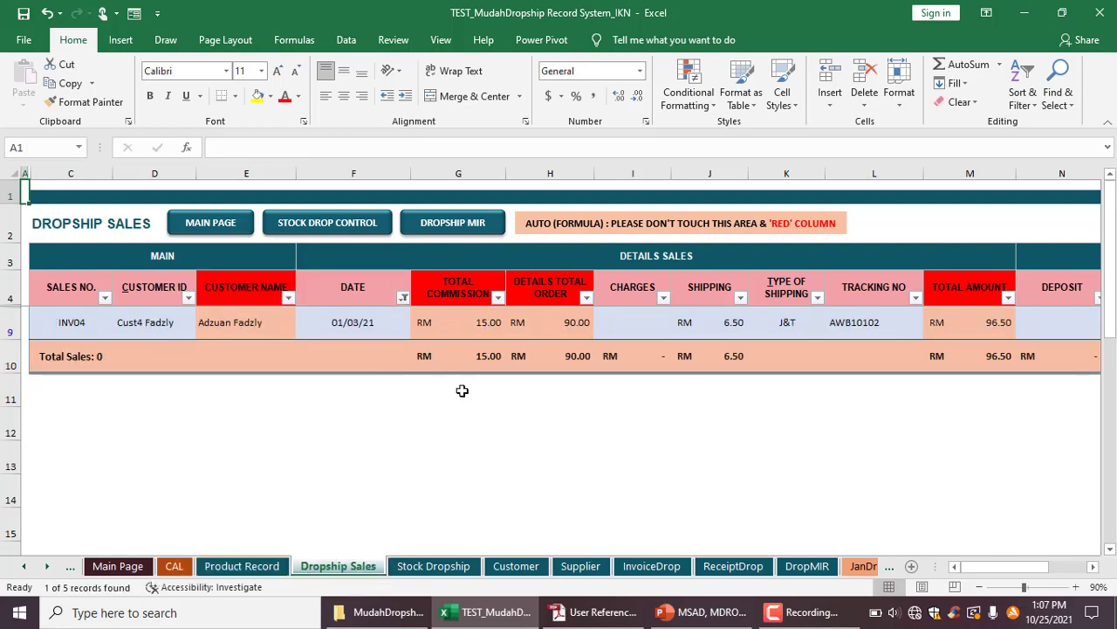
# Step: Refilter DATE with 01/21 to show January orders INV01 and INV02, then open Stock Dropship
pyautogui.click(404, 298)
pyautogui.click(255, 402)
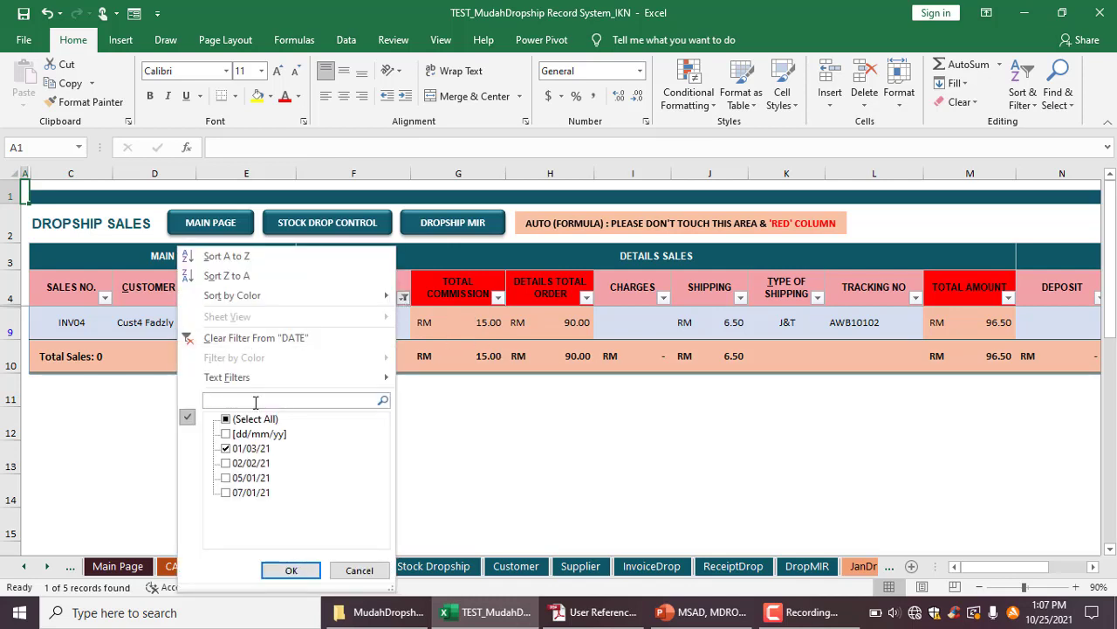
pyautogui.write('01/21')
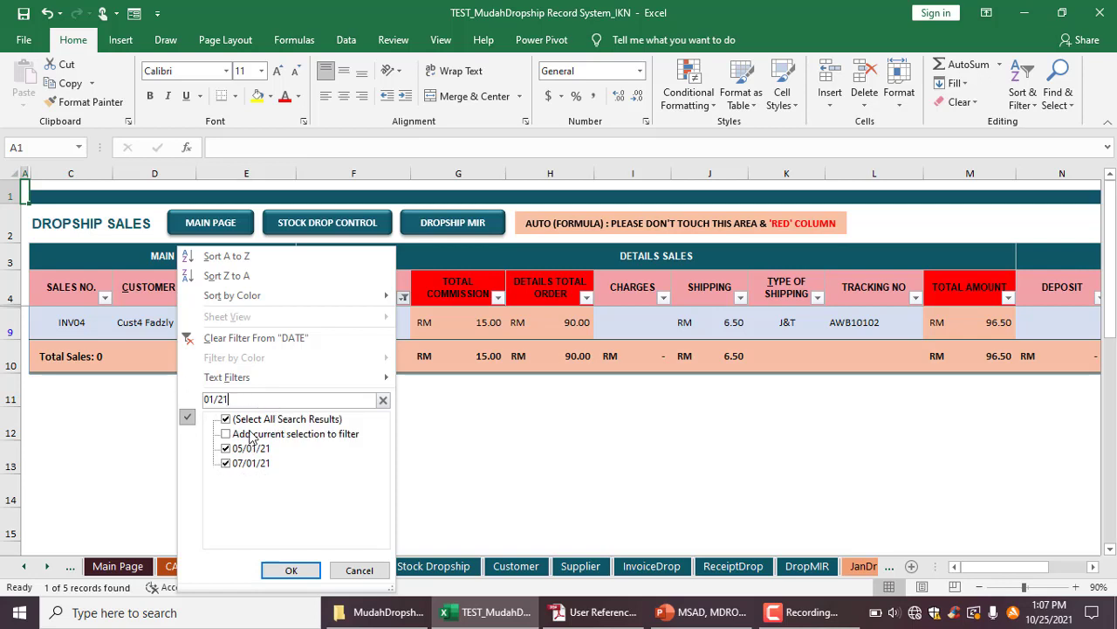
pyautogui.press('Return')
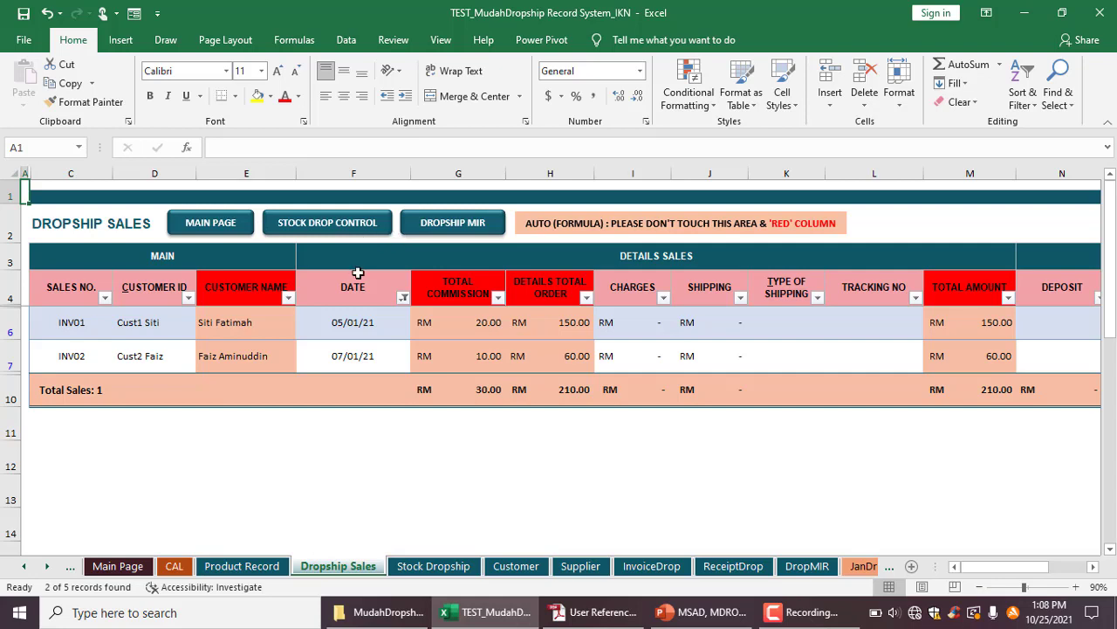
pyautogui.click(297, 225)
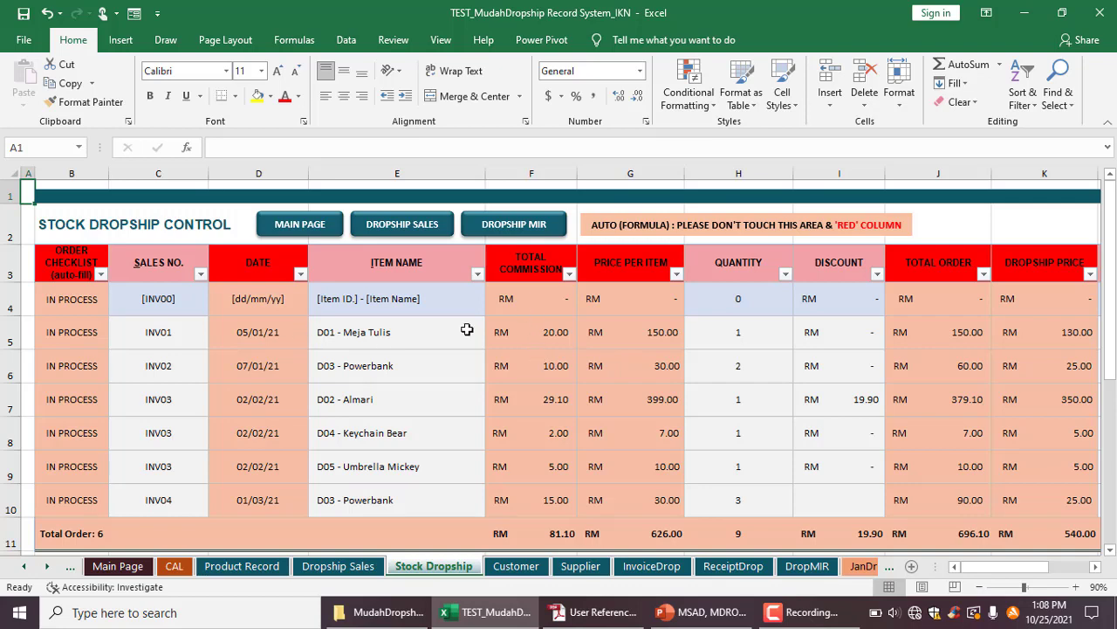
# Step: Open the JanDrop January Income sheet via DROPSHIP MIR's JAN 2021 link, detouring through Main Page and Stock Dropship
pyautogui.click(506, 231)
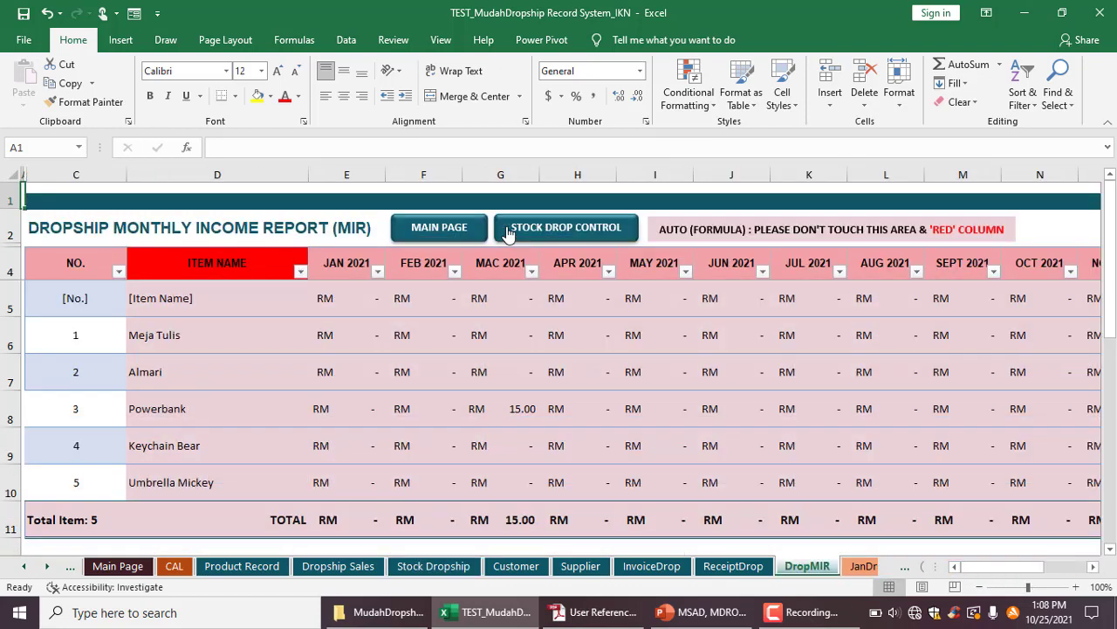
pyautogui.click(356, 273)
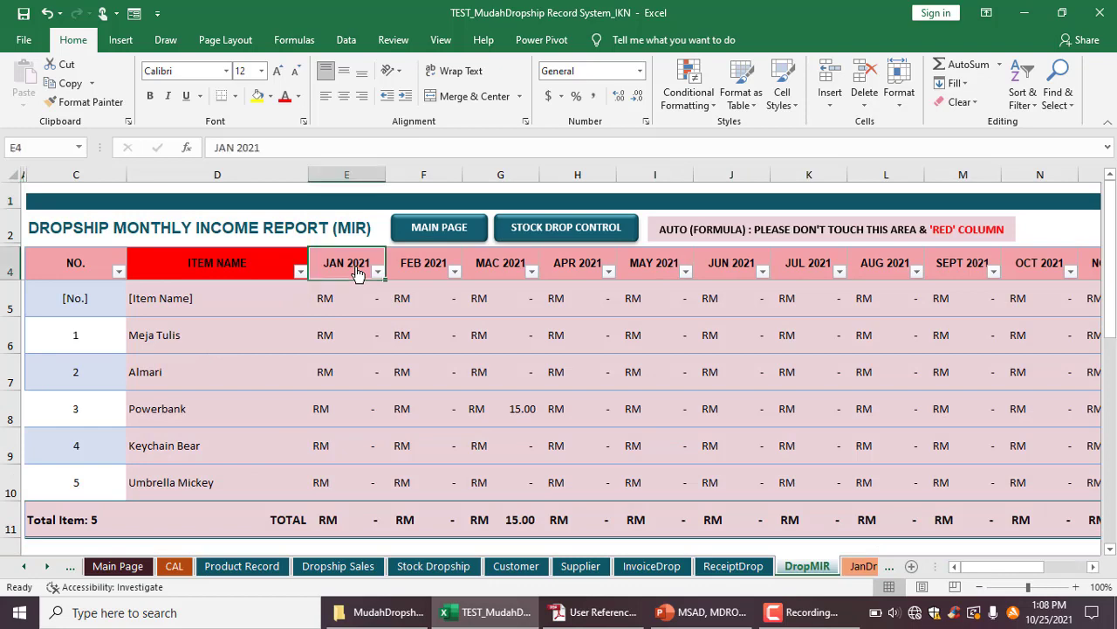
pyautogui.click(357, 273)
pyautogui.click(356, 368)
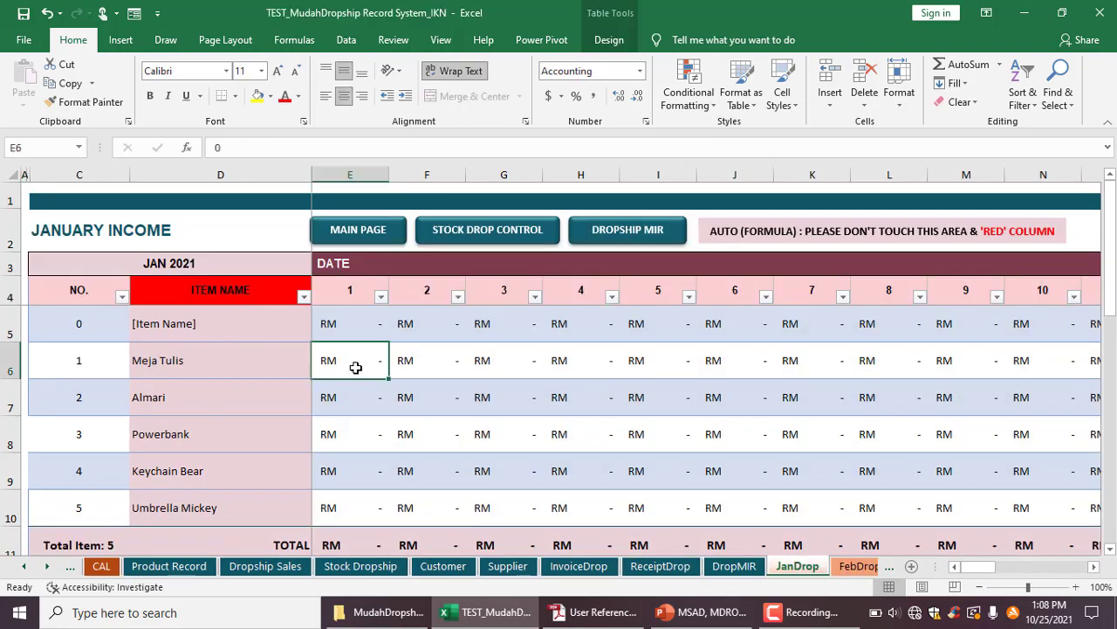
pyautogui.click(341, 234)
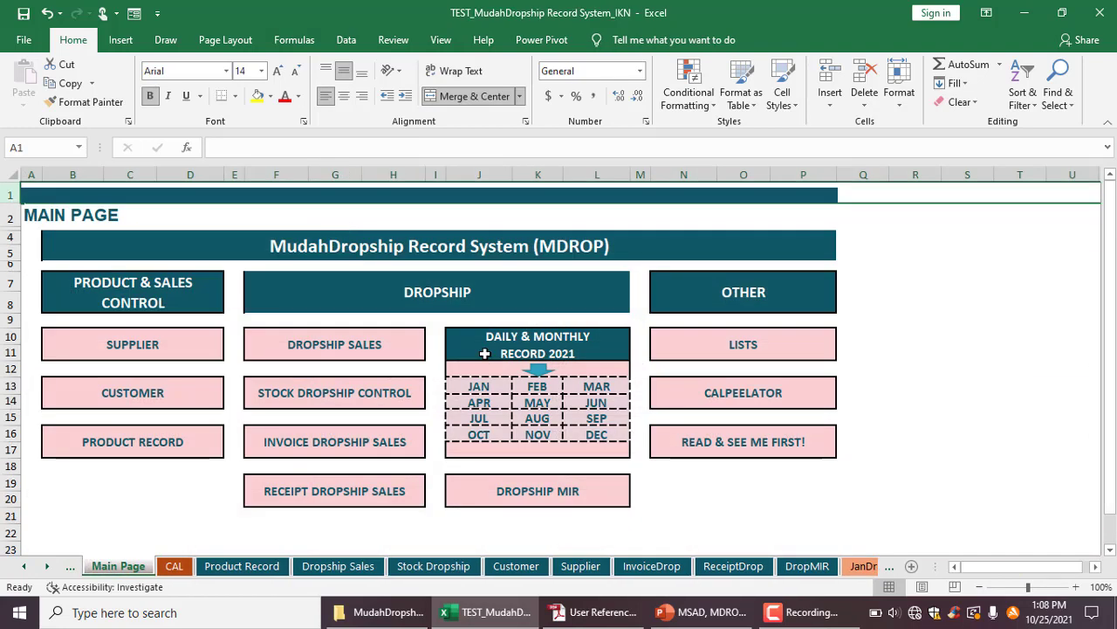
pyautogui.click(387, 386)
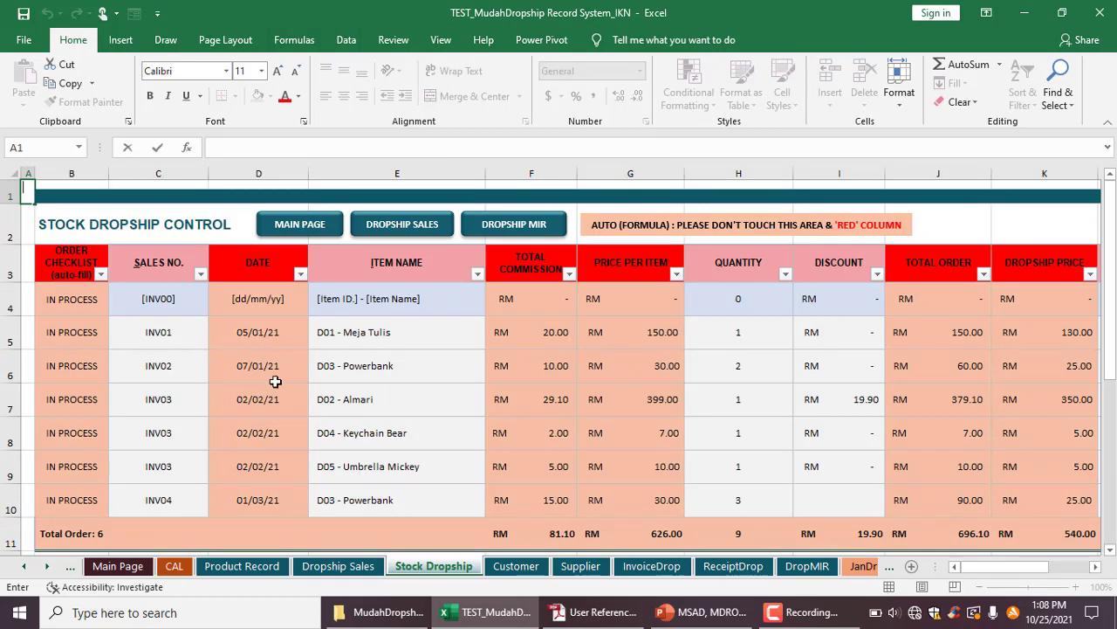
pyautogui.click(495, 234)
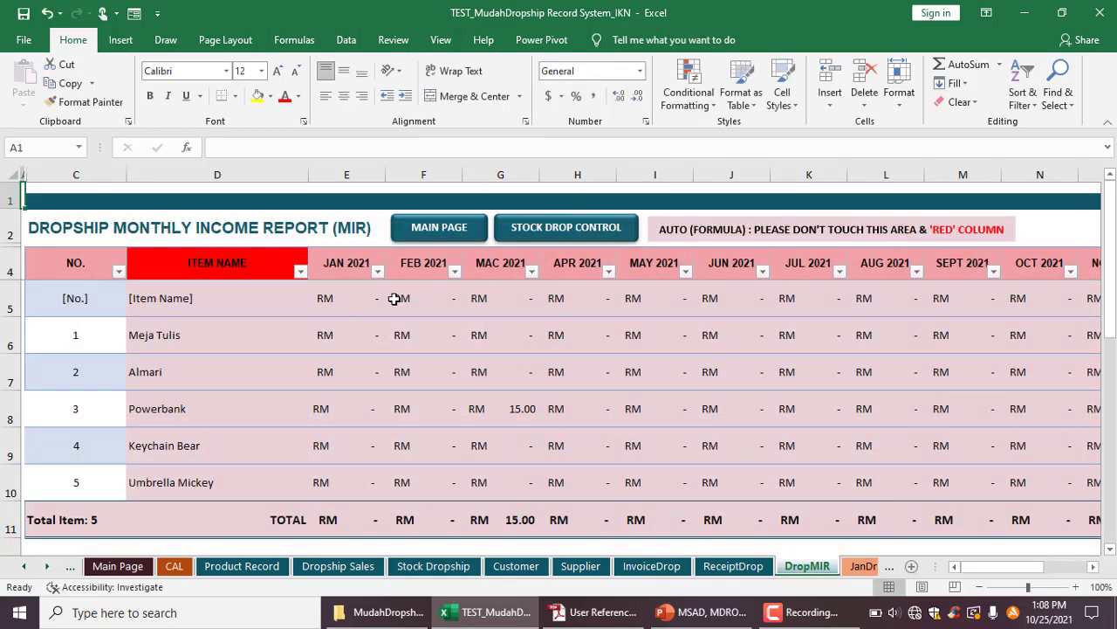
pyautogui.click(348, 270)
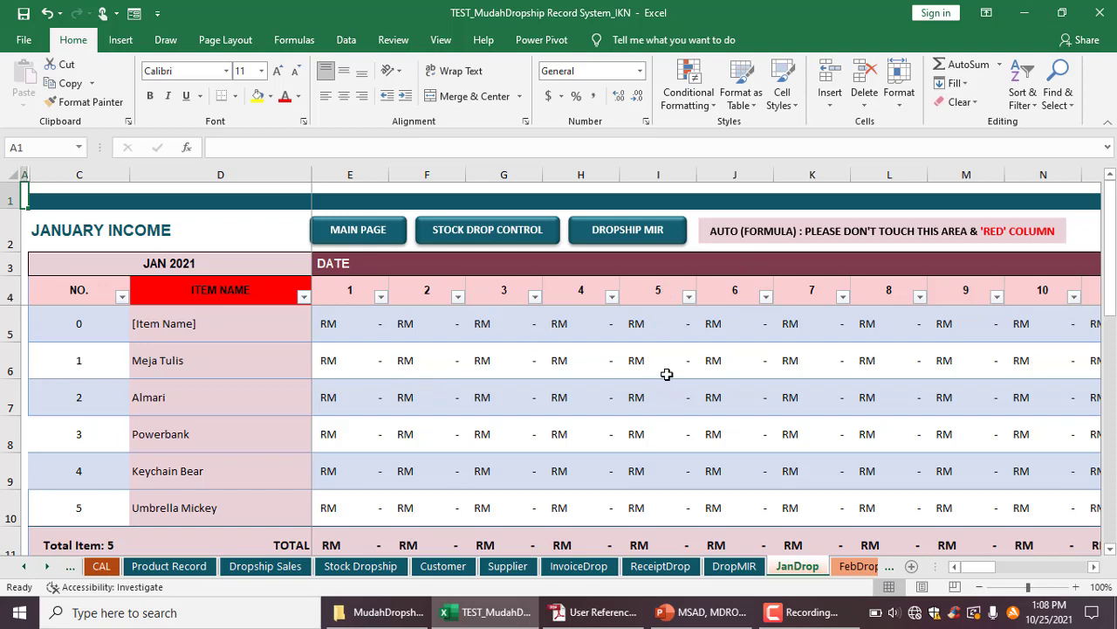
# Step: Enter 20 as Meja Tulis's day 5 January income
pyautogui.click(664, 344)
pyautogui.write('20')
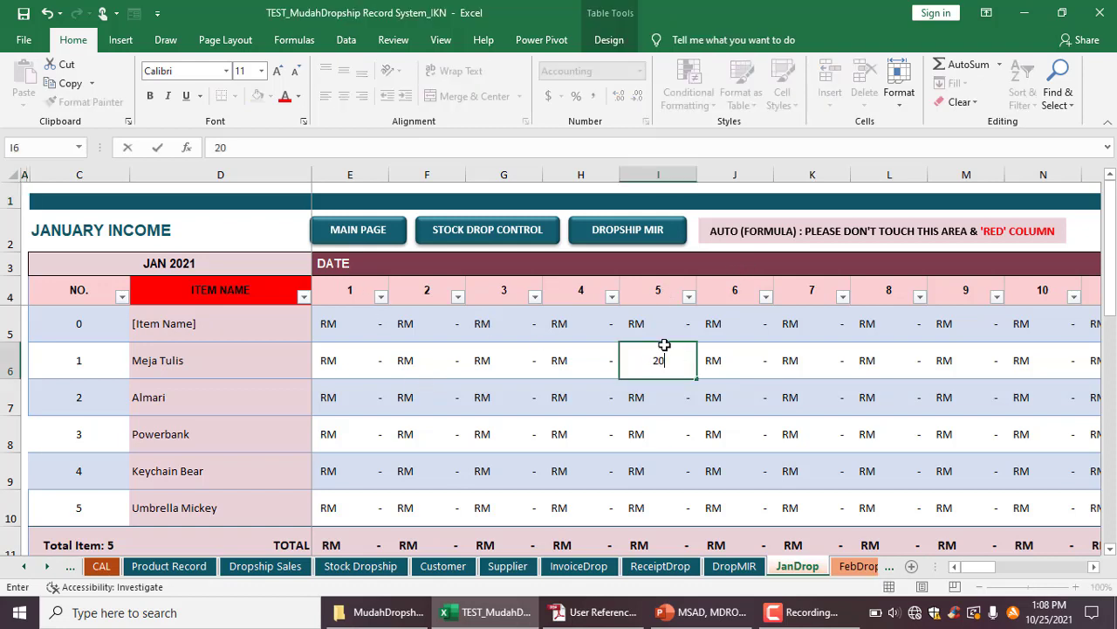
pyautogui.click(822, 300)
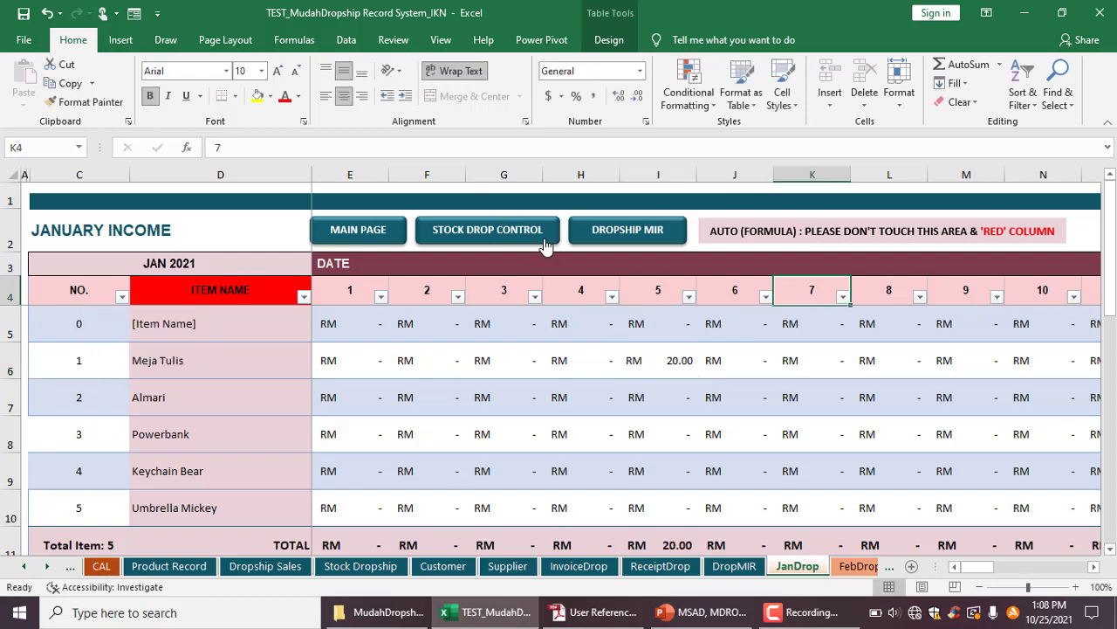
# Step: Enter 10 as Powerbank's day 7 January income and view the monthly income report
pyautogui.click(470, 229)
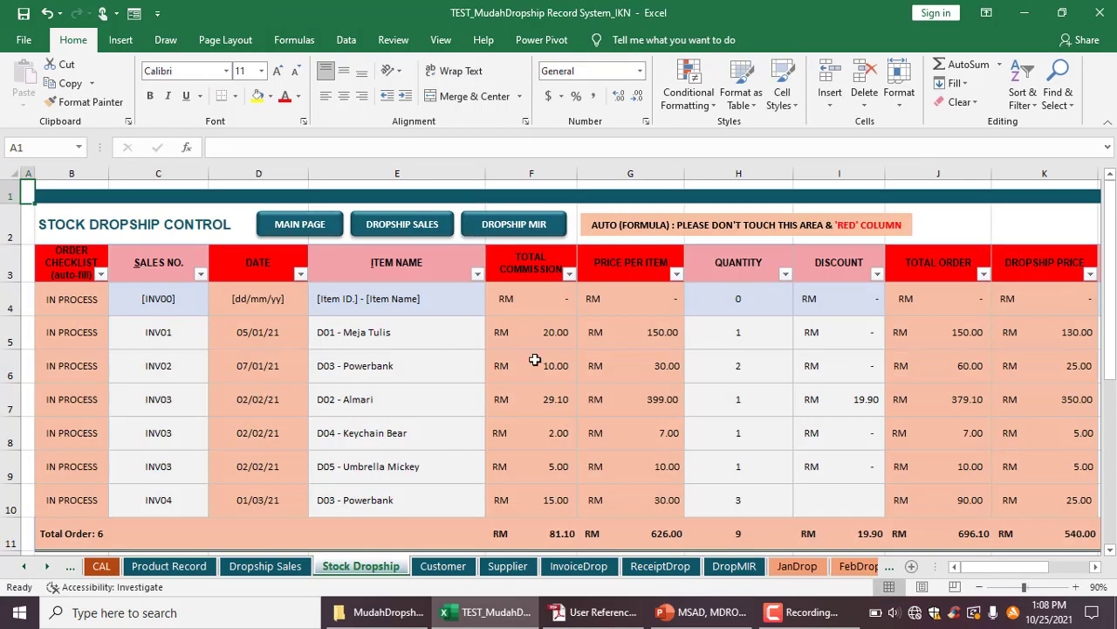
pyautogui.click(492, 224)
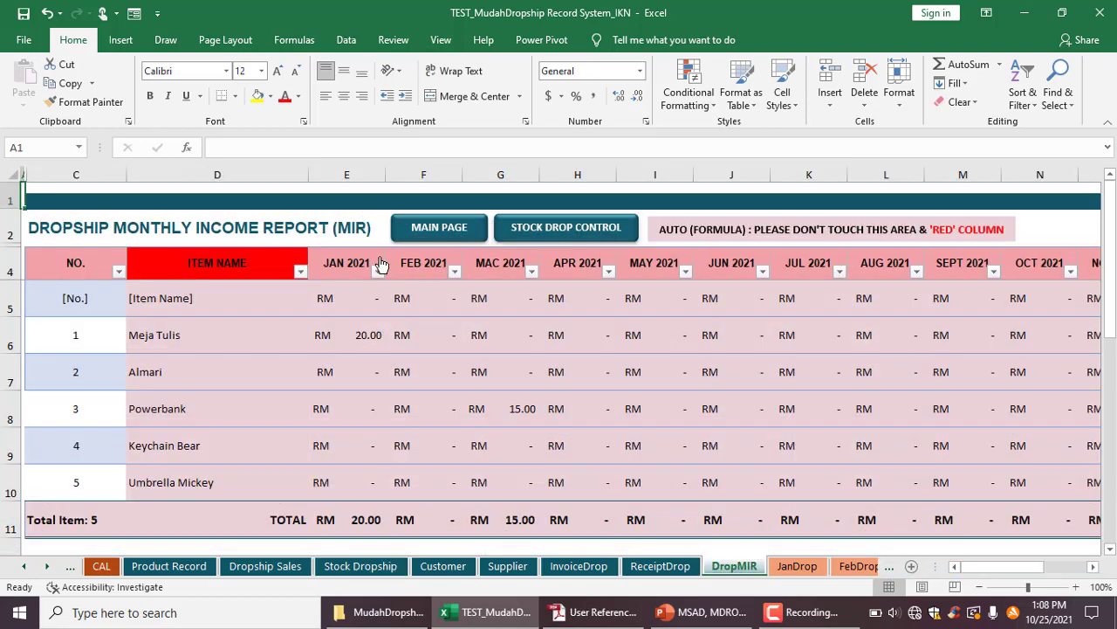
pyautogui.click(349, 268)
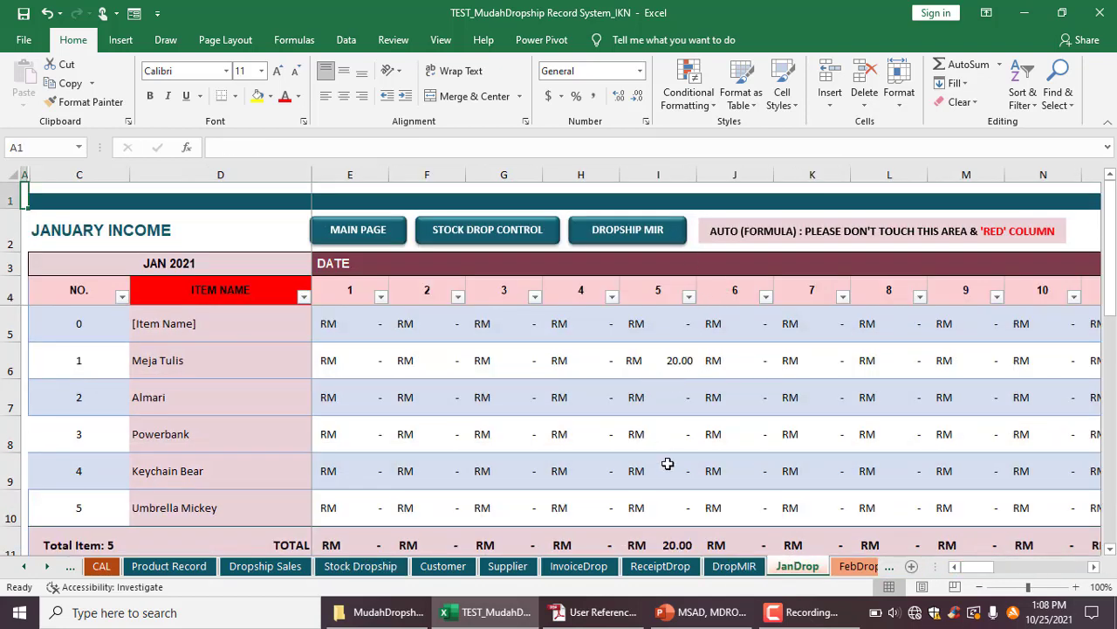
pyautogui.click(818, 414)
pyautogui.click(826, 437)
pyautogui.write('10')
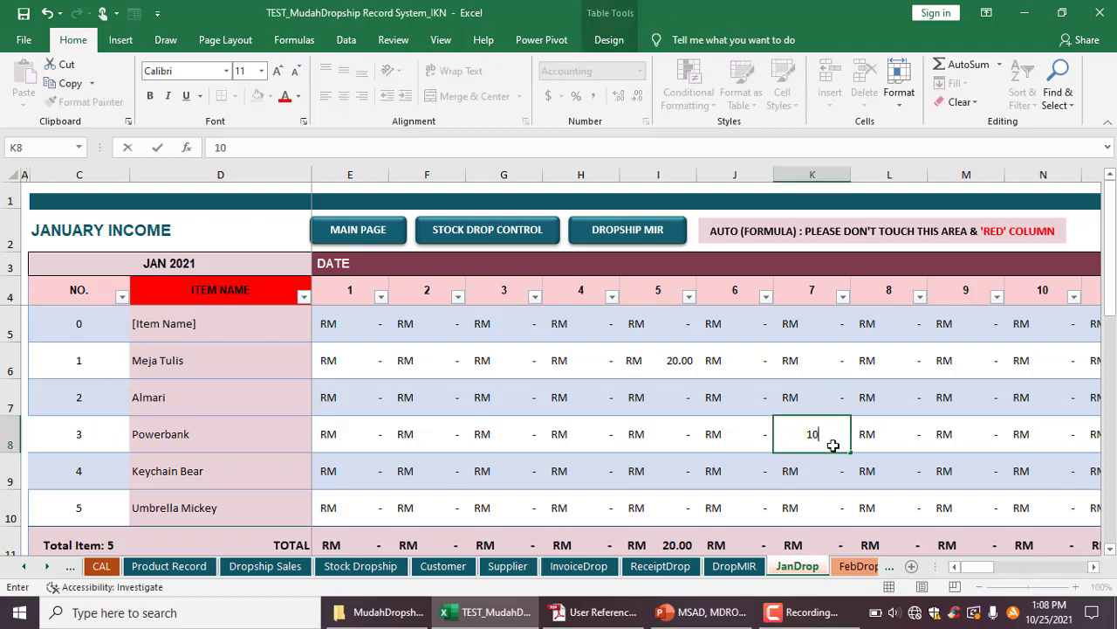
pyautogui.click(657, 232)
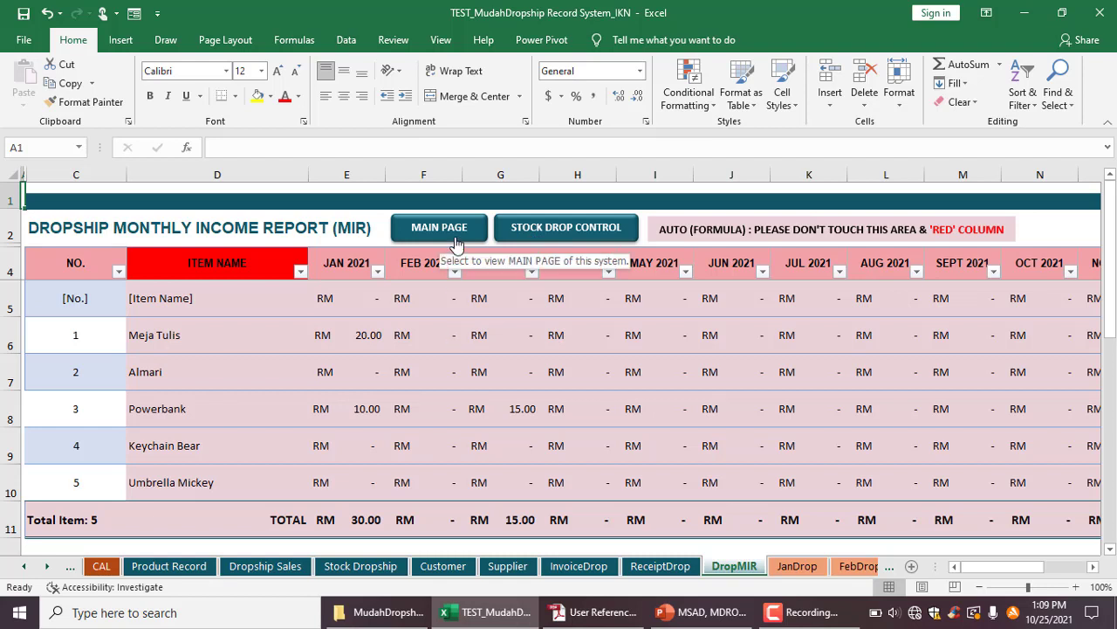
# Step: Return to the Main Page via Stock Dropship and the monthly report, glancing at the reference PDF
pyautogui.click(503, 239)
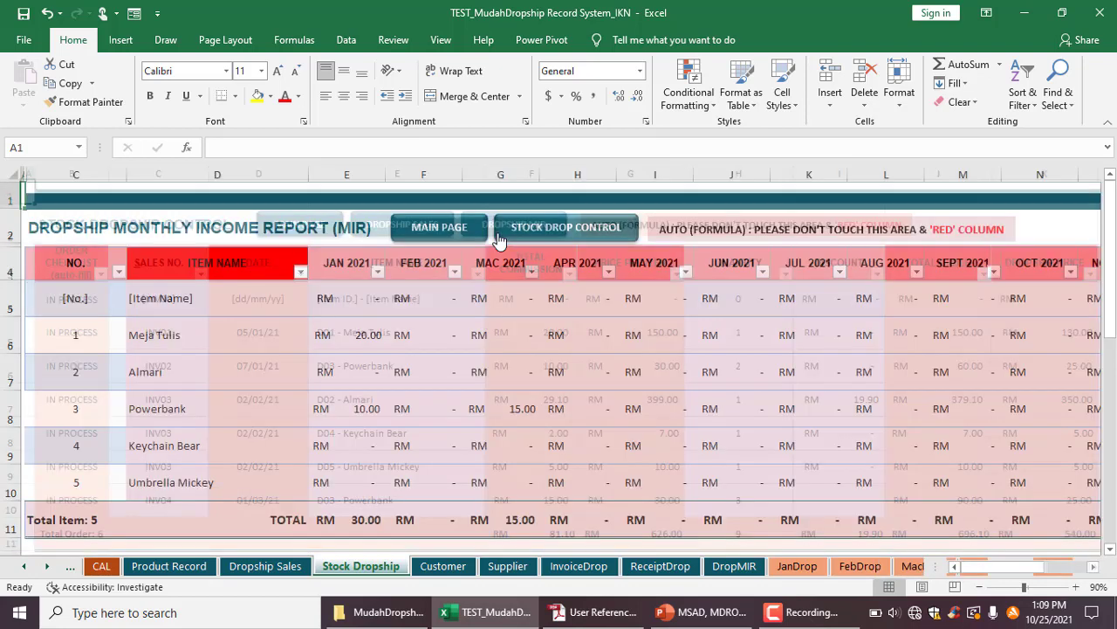
pyautogui.click(496, 234)
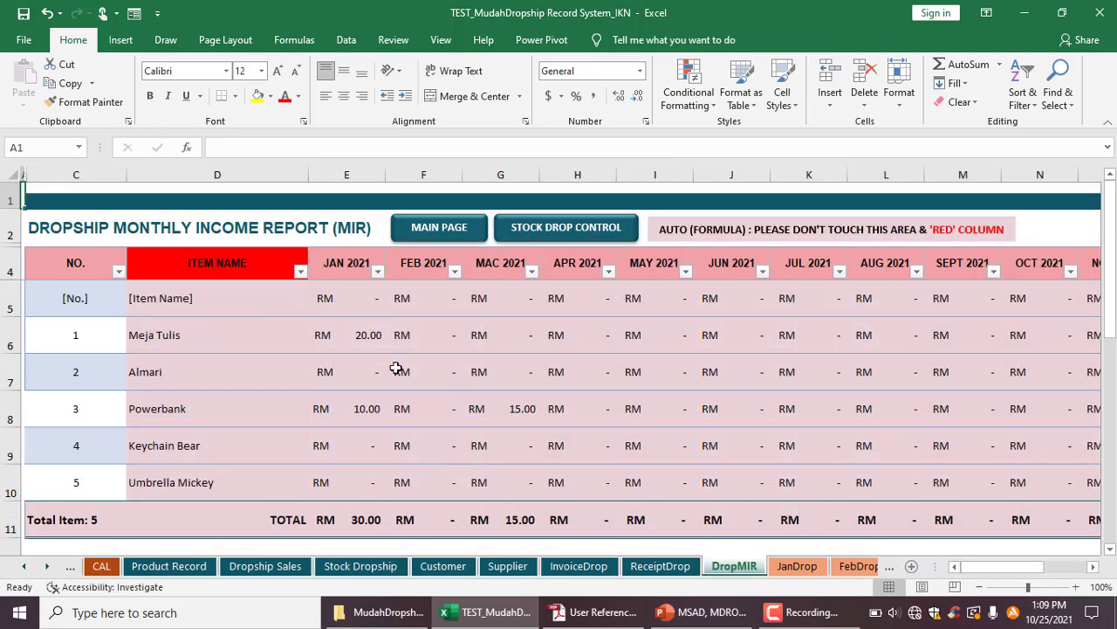
pyautogui.click(411, 238)
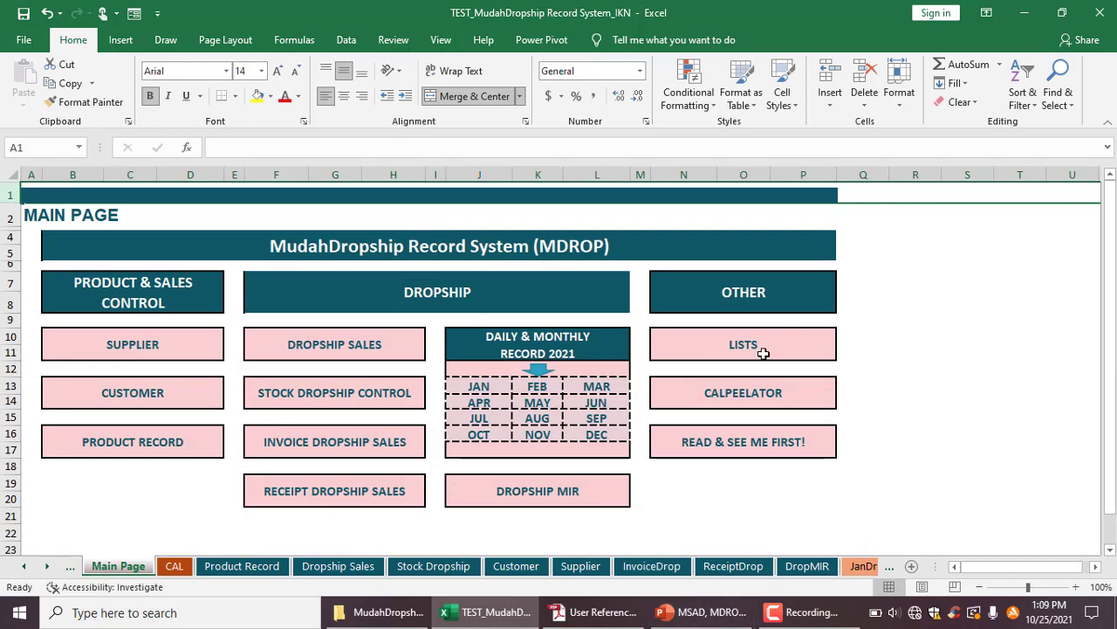
pyautogui.click(598, 612)
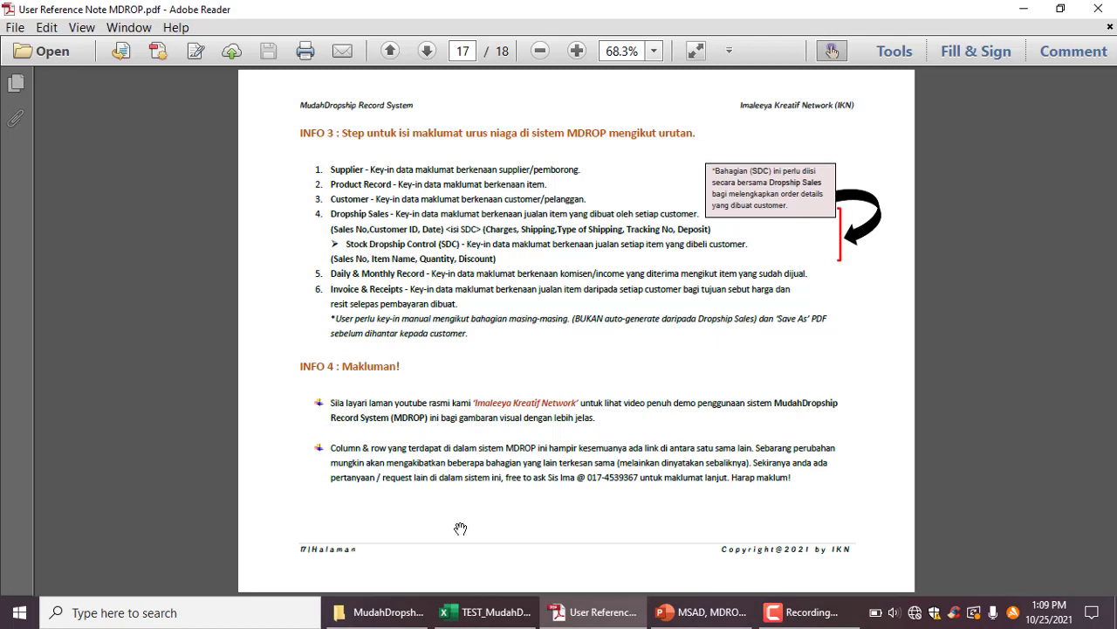
pyautogui.click(475, 612)
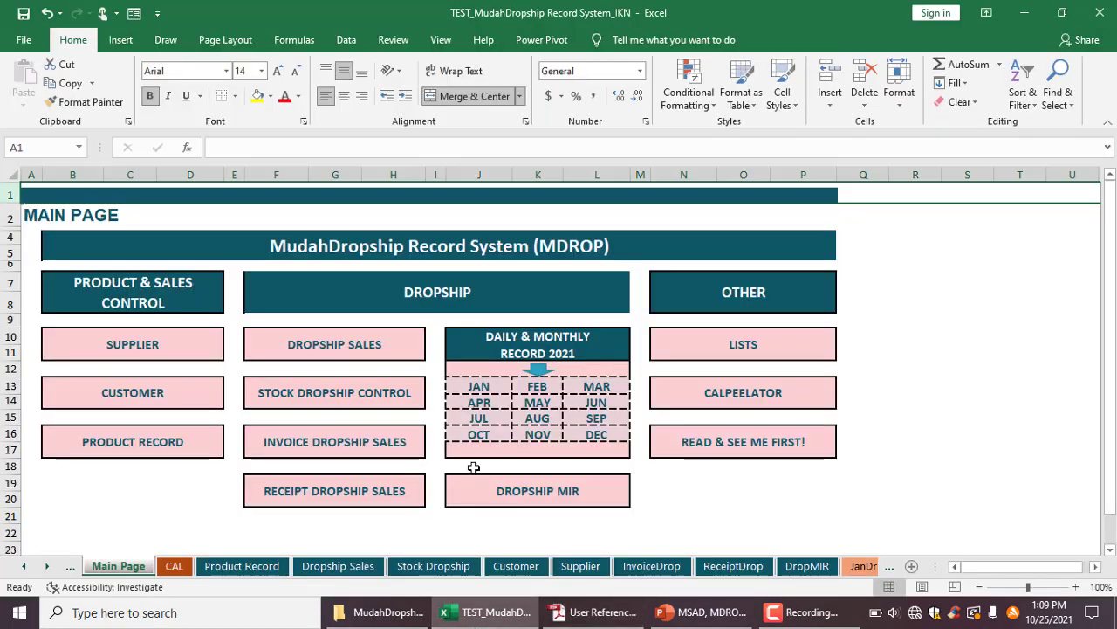
# Step: Open the InvoiceDrop sheet from INVOICE DROPSHIP SALES and select business name cell B5
pyautogui.click(345, 463)
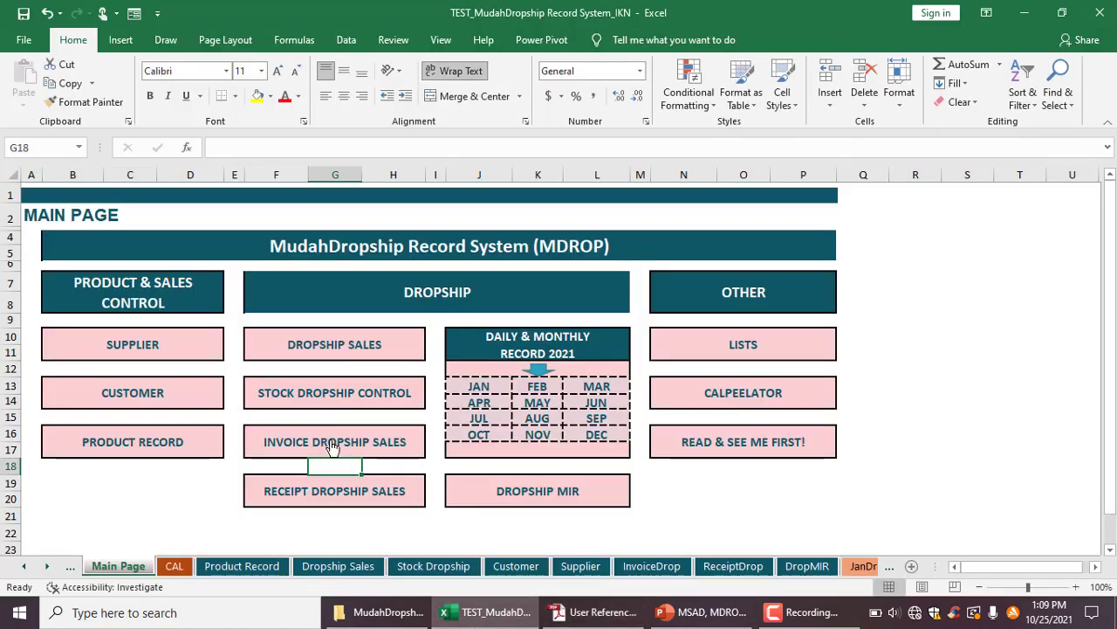
pyautogui.click(333, 444)
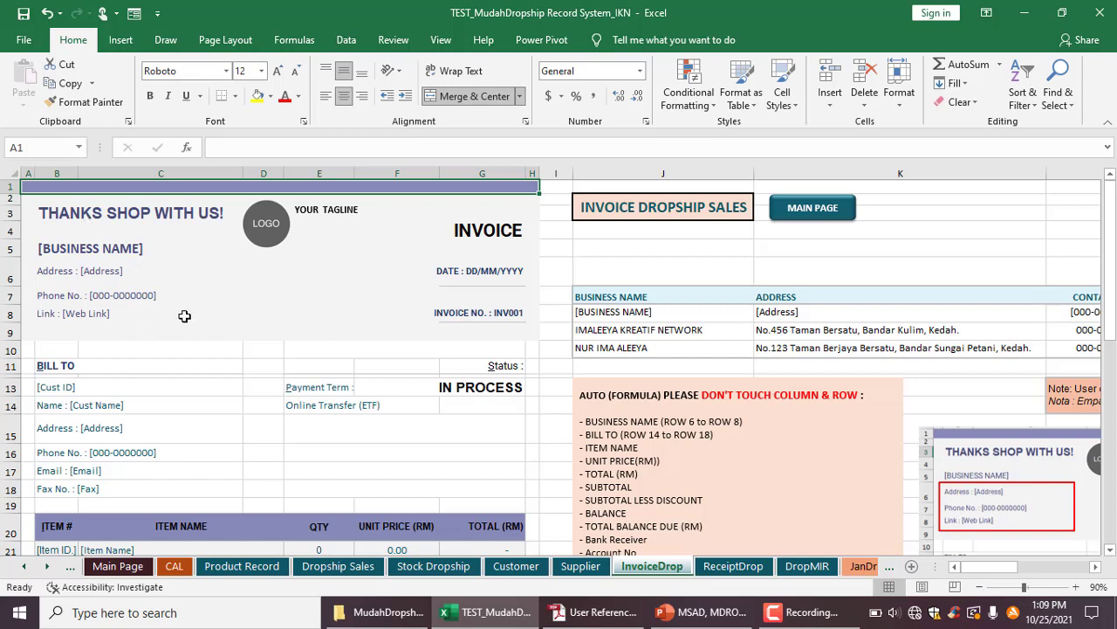
pyautogui.click(126, 249)
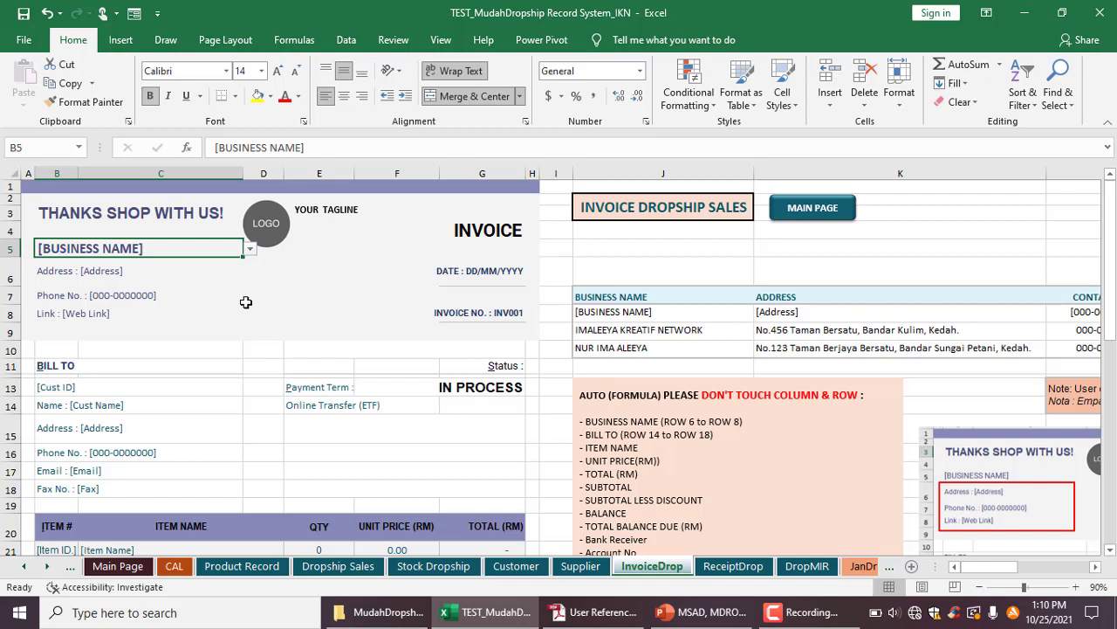
# Step: Set the seller to IMALEEYA KREATIF NETWORK and bill the invoice to Cust4
pyautogui.click(248, 250)
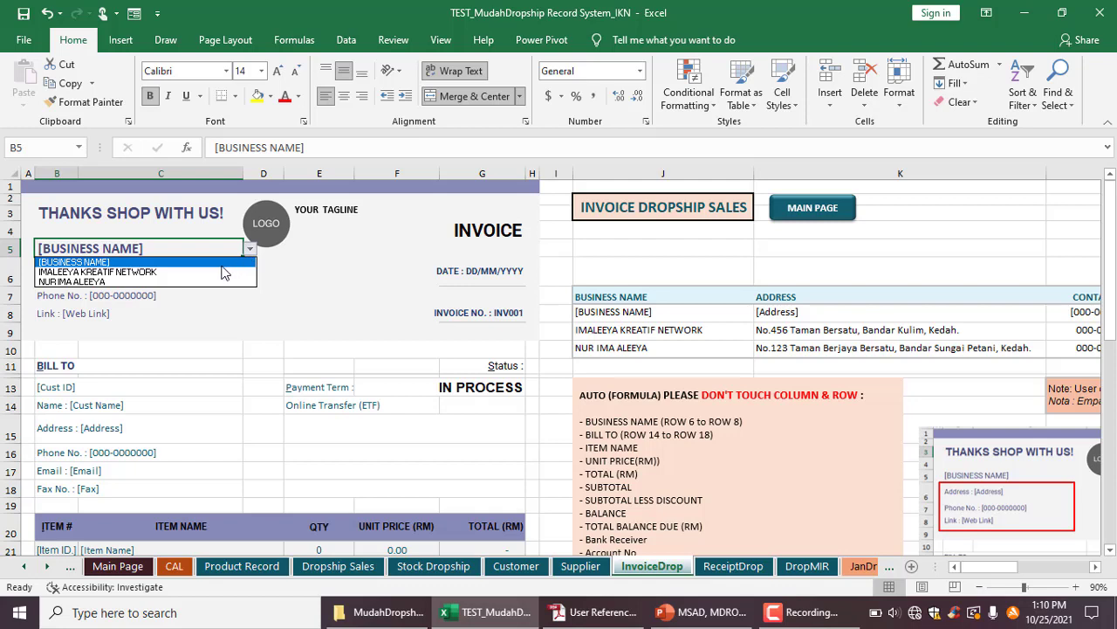
pyautogui.click(218, 271)
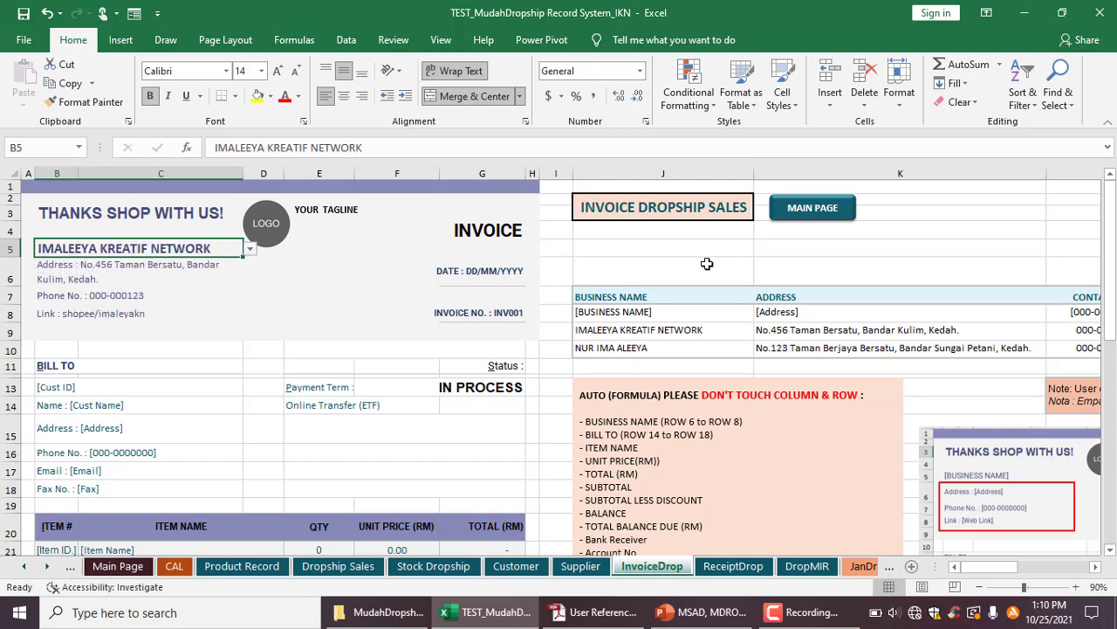
pyautogui.scroll(-3, 768, 262)
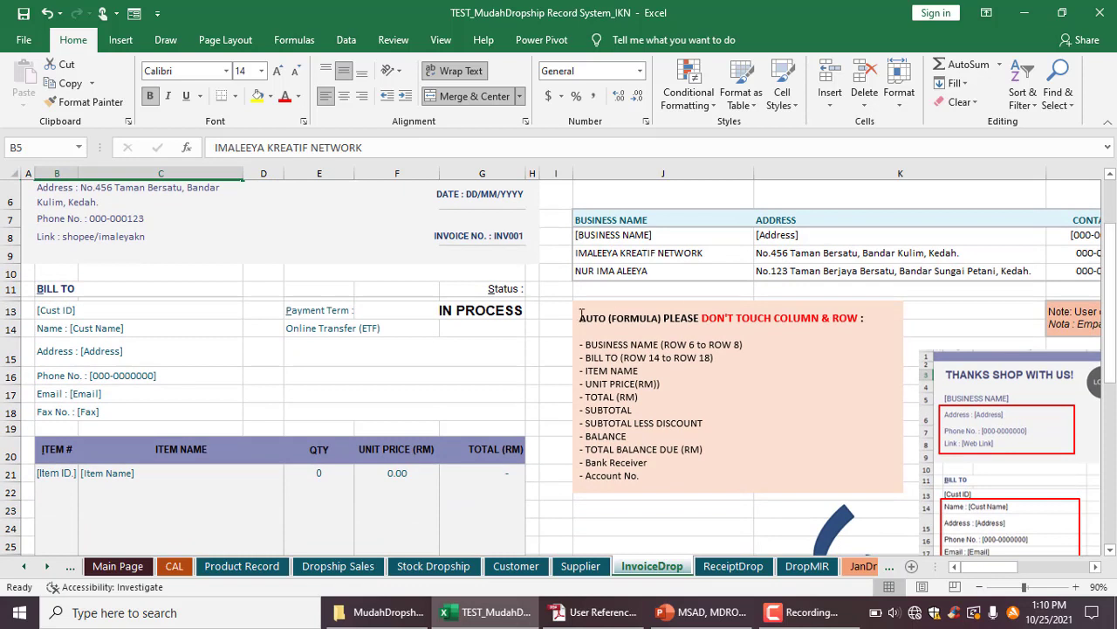
pyautogui.click(135, 314)
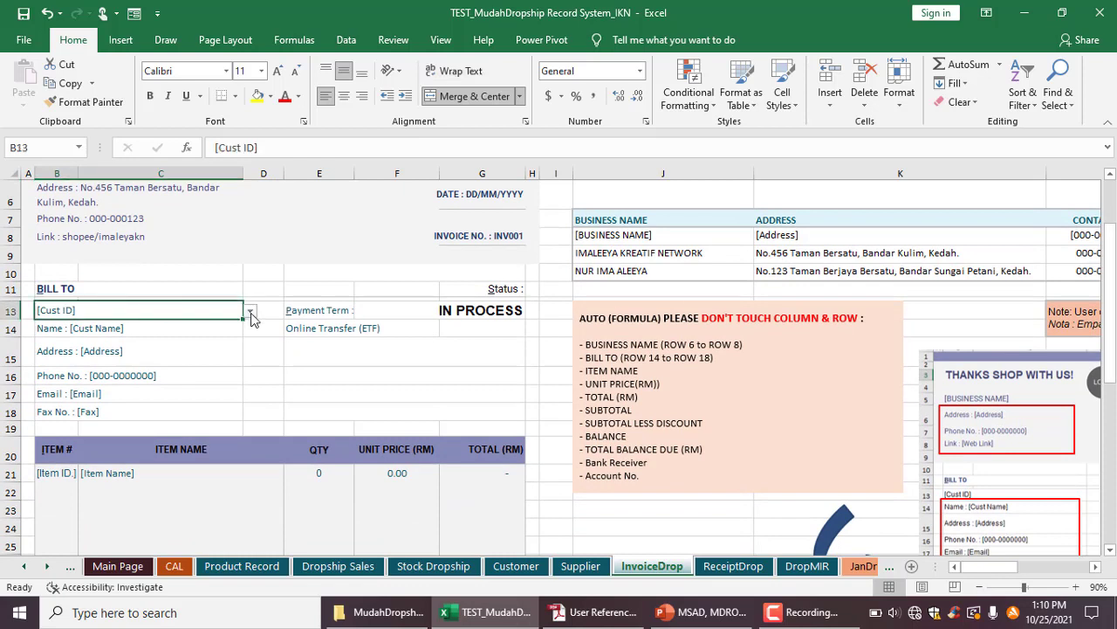
pyautogui.click(251, 312)
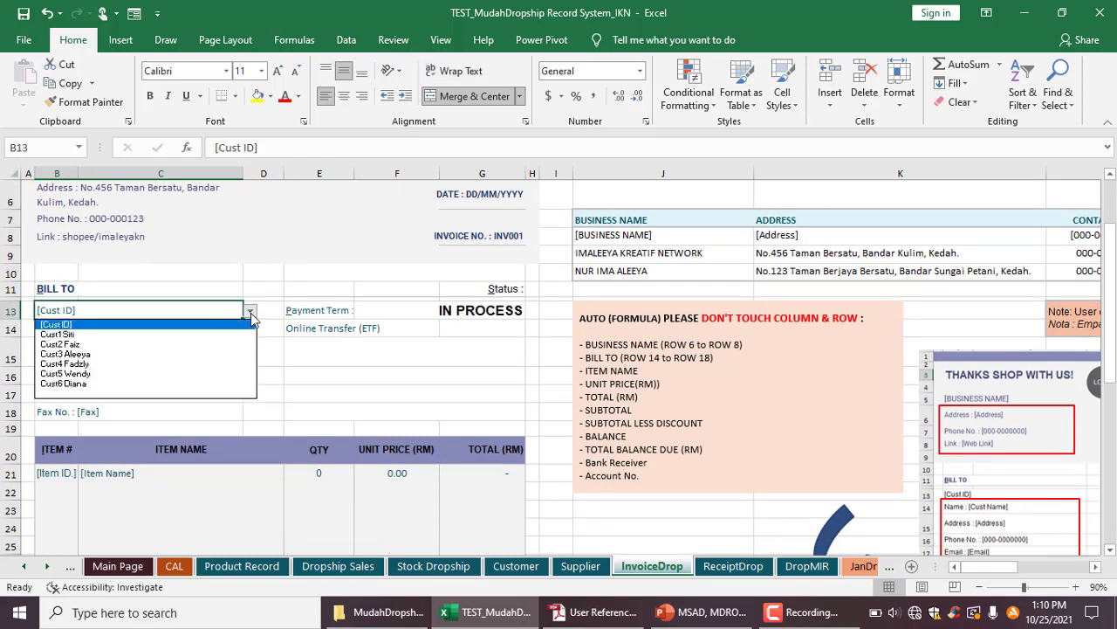
pyautogui.click(224, 366)
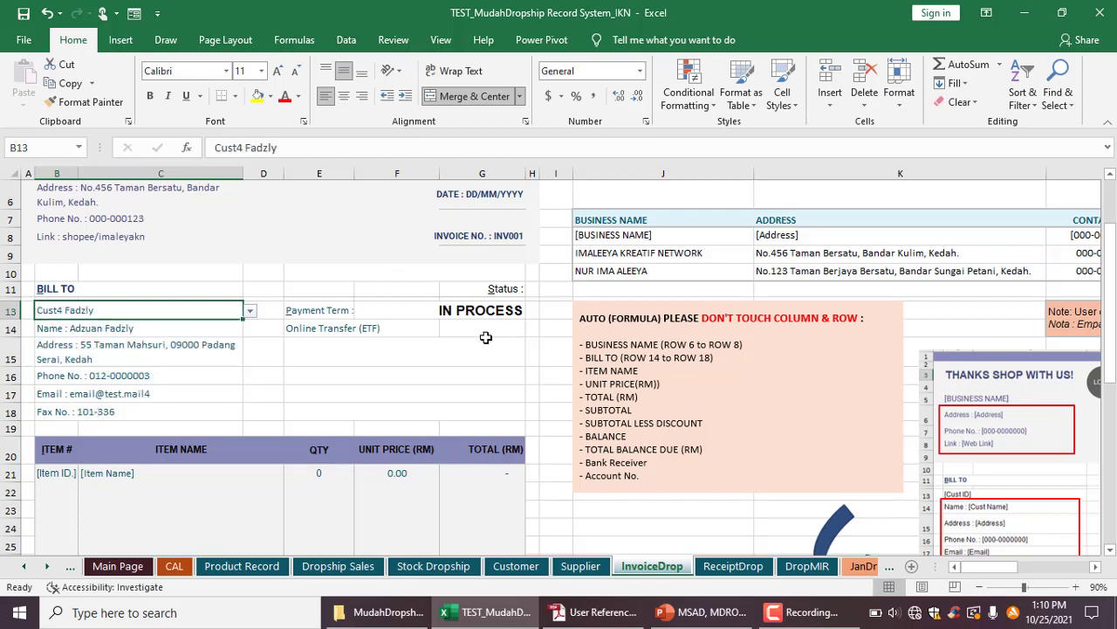
# Step: Keep Online Transfer (ETF) as the payment term, then move to the Lists sheet
pyautogui.click(384, 330)
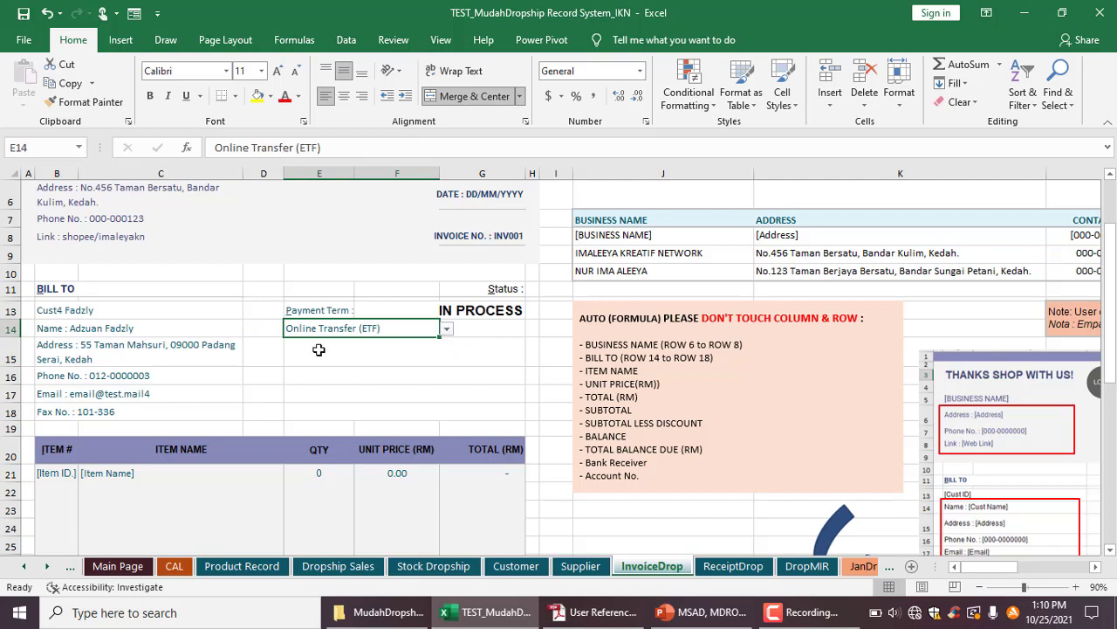
pyautogui.click(446, 330)
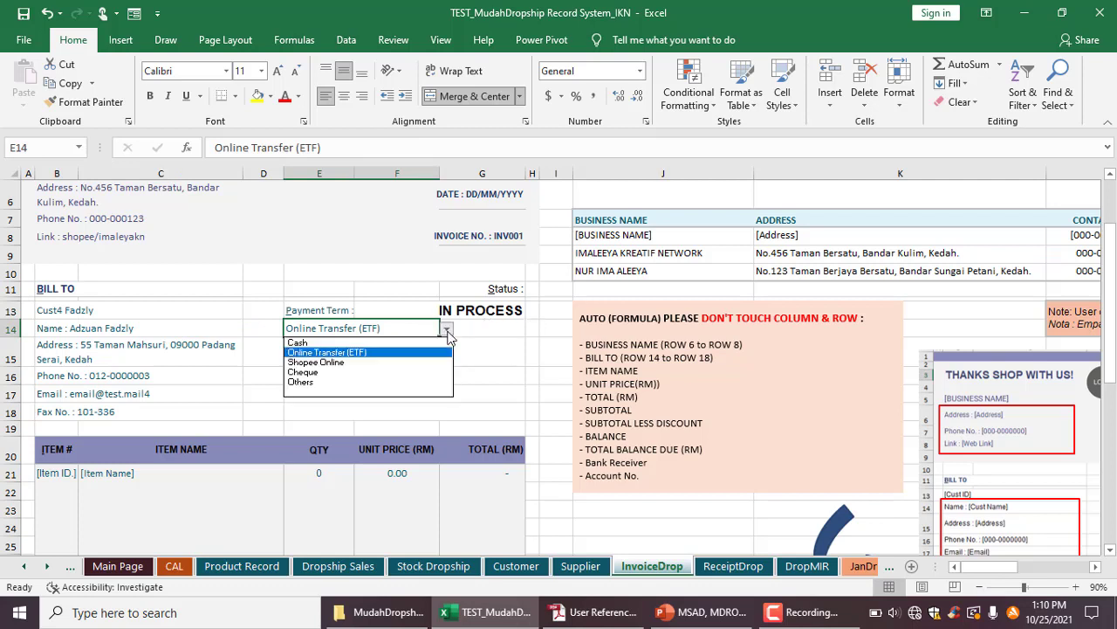
pyautogui.click(448, 330)
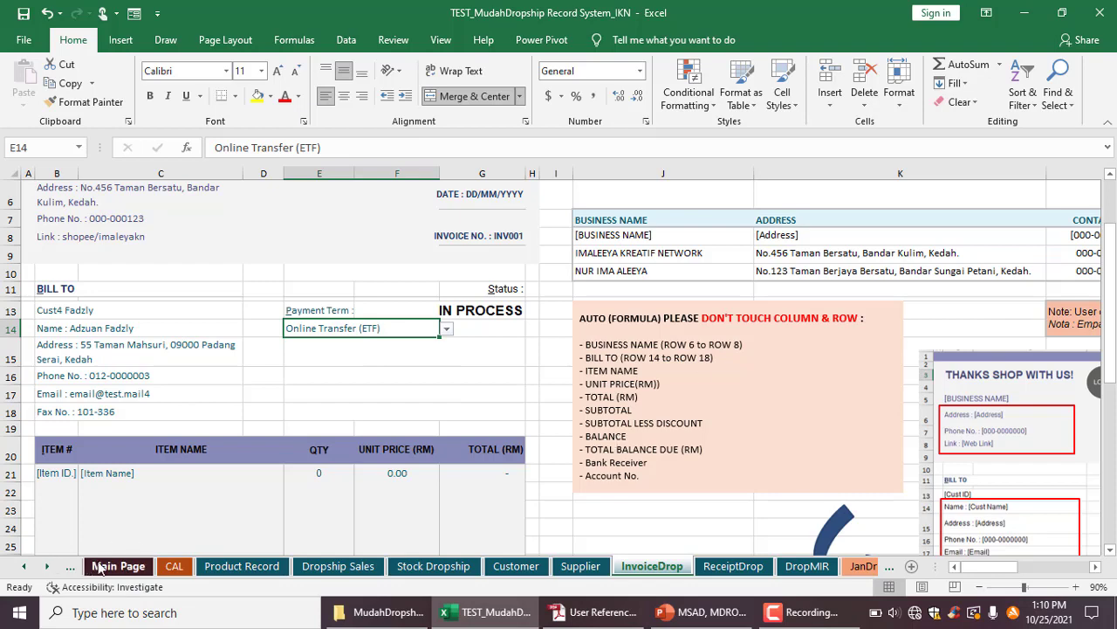
pyautogui.click(109, 566)
# Step: Glance at the Lists sheet, then return to the InvoiceDrop invoice via the Main Page
pyautogui.click(740, 345)
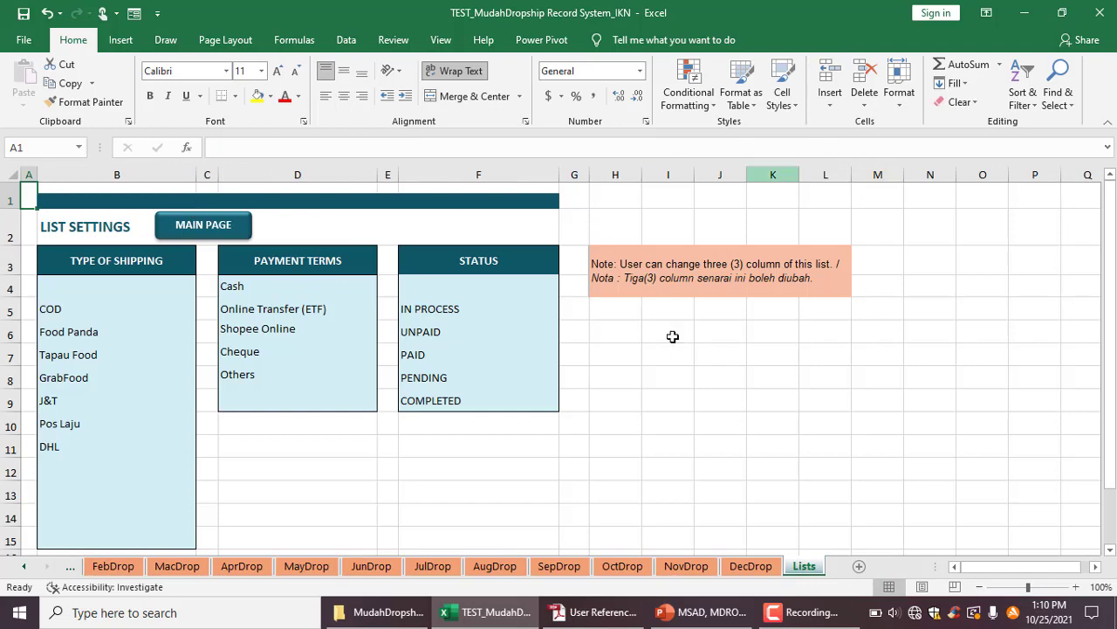
pyautogui.click(201, 227)
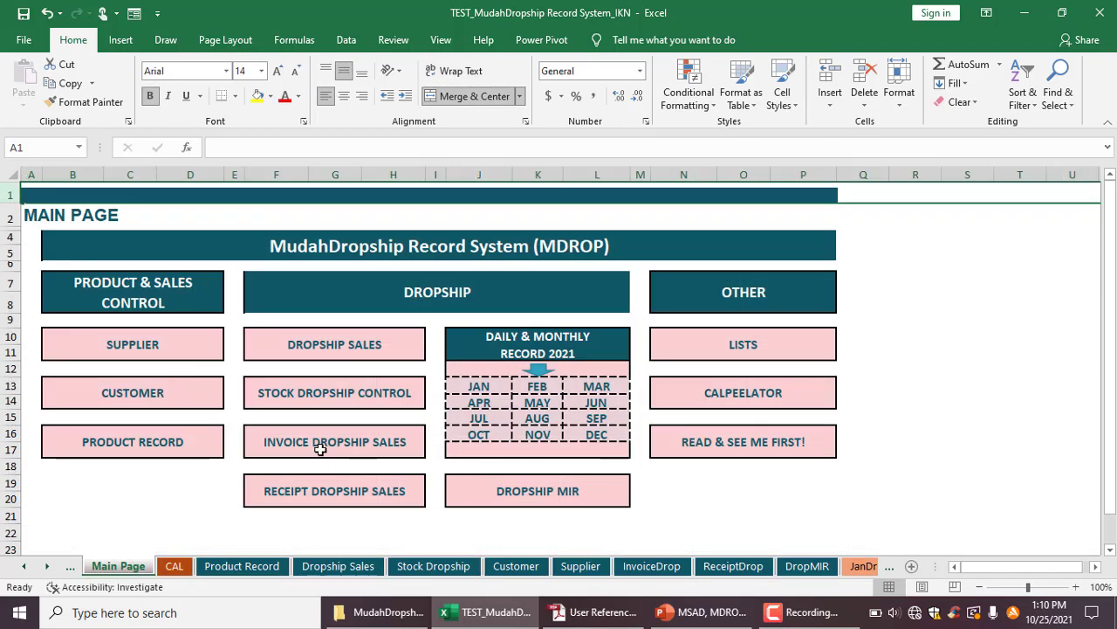
pyautogui.click(322, 456)
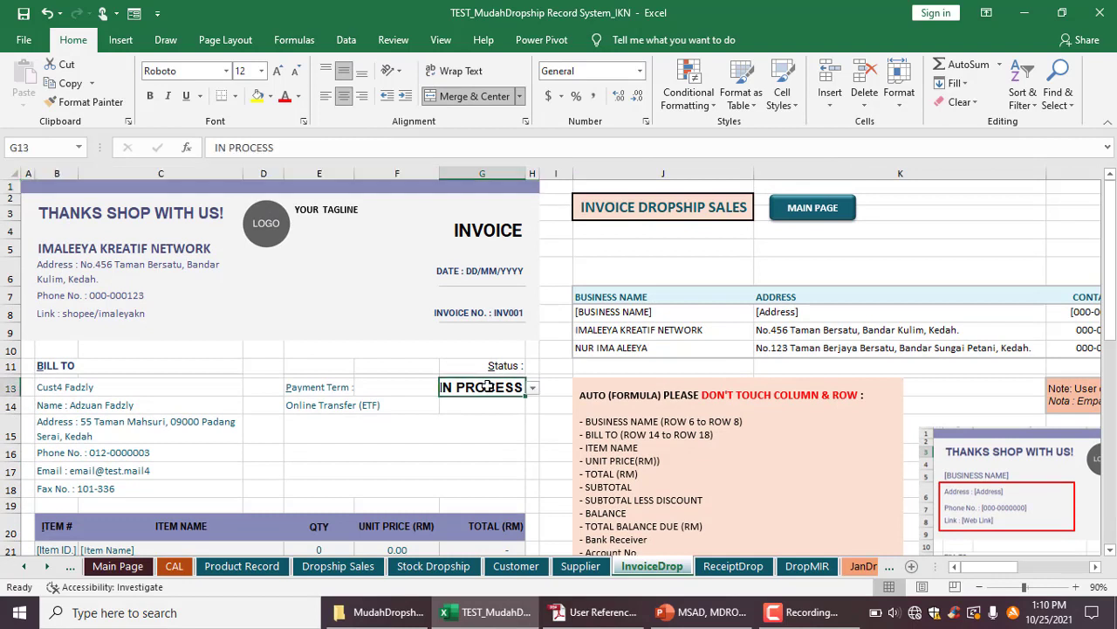
# Step: Set the invoice status in G13 to UNPAID
pyautogui.click(493, 387)
pyautogui.click(535, 390)
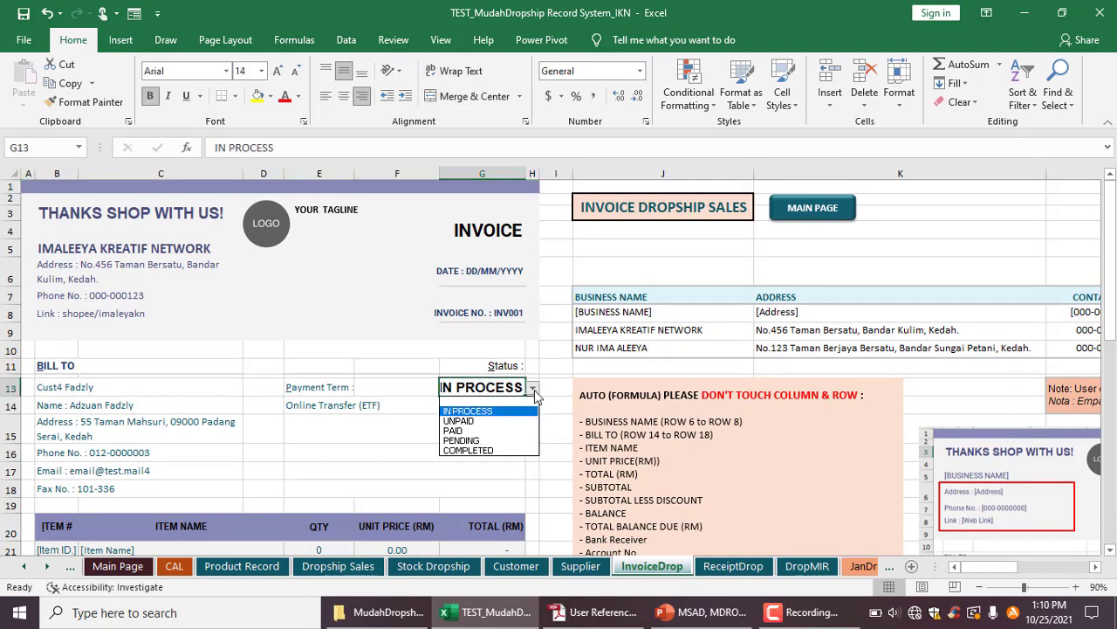
pyautogui.click(1113, 187)
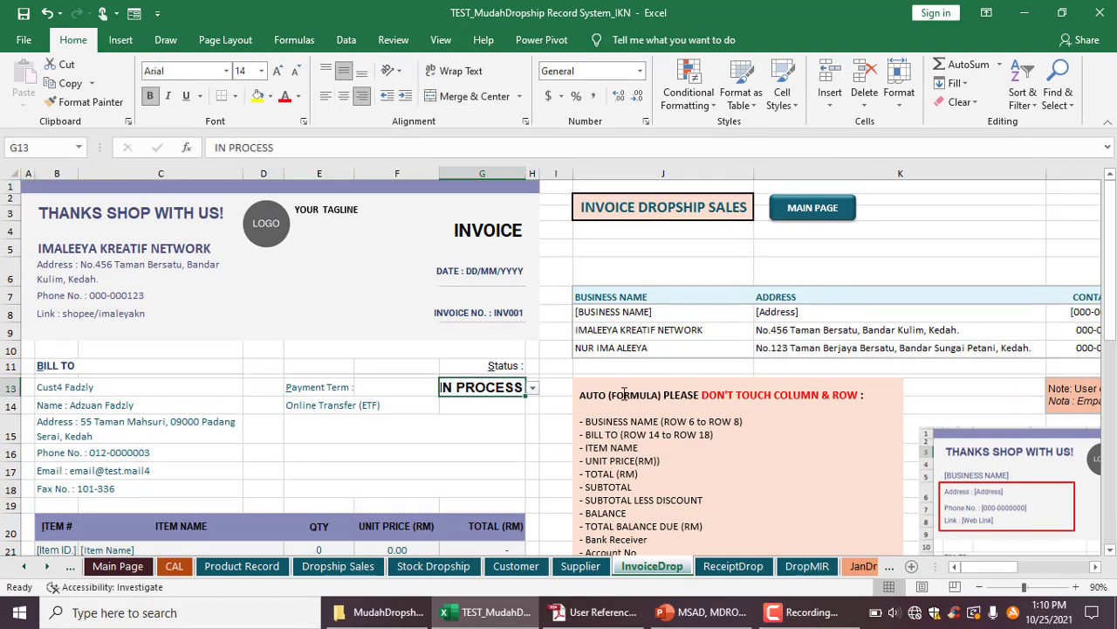
pyautogui.click(532, 387)
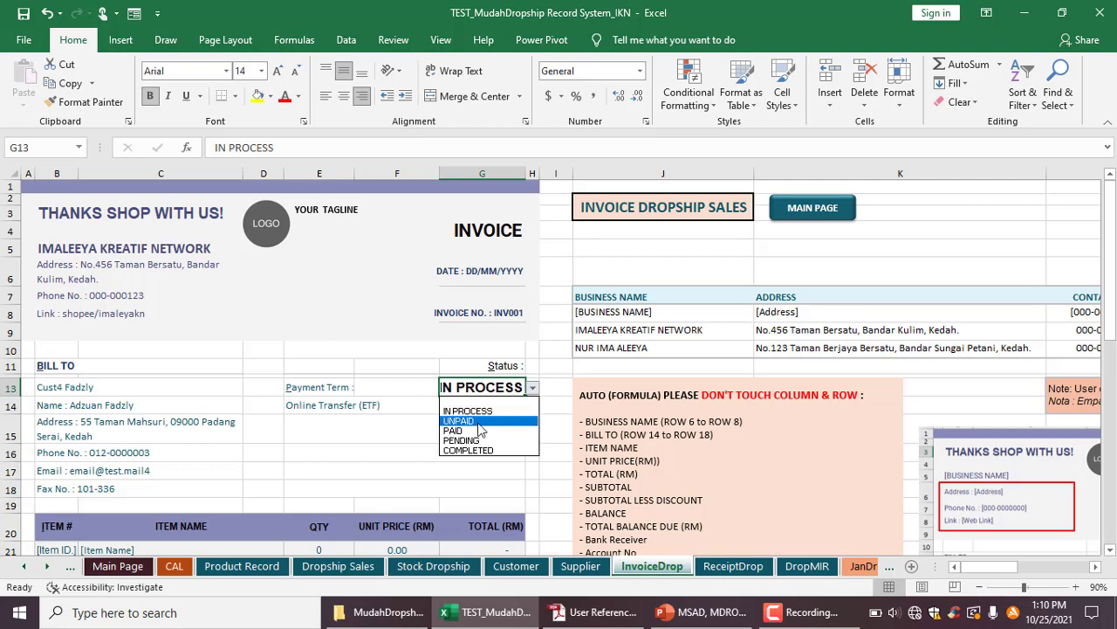
pyautogui.click(463, 419)
# Step: Scroll down to the item lines and select the first Item # cell
pyautogui.scroll(-1, 104, 384)
pyautogui.scroll(-2, 104, 384)
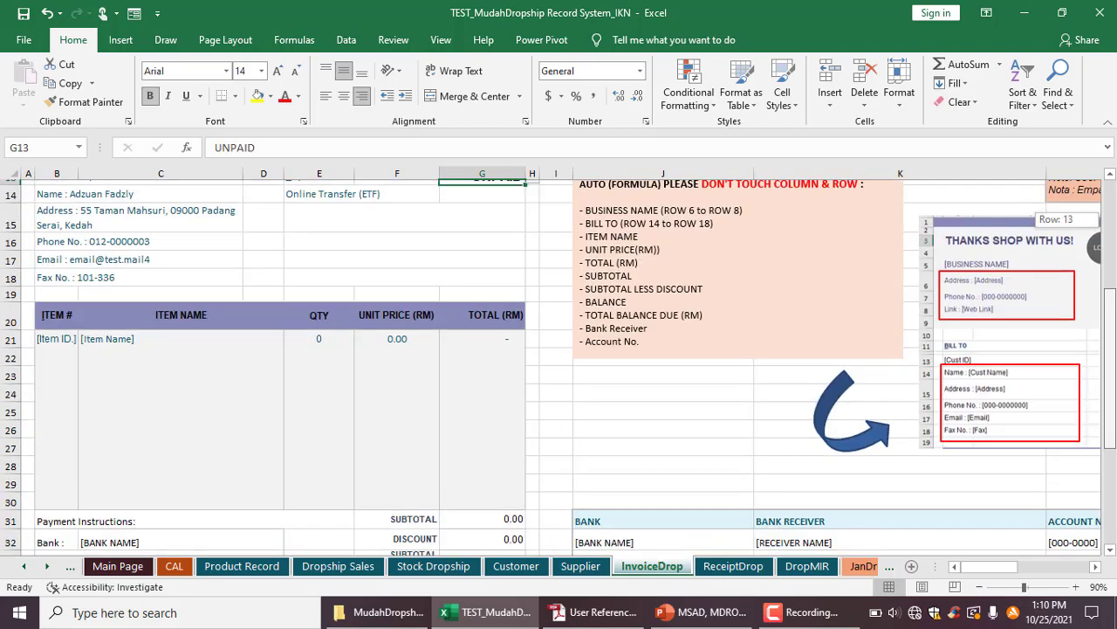
pyautogui.scroll(-1, 104, 384)
pyautogui.click(61, 317)
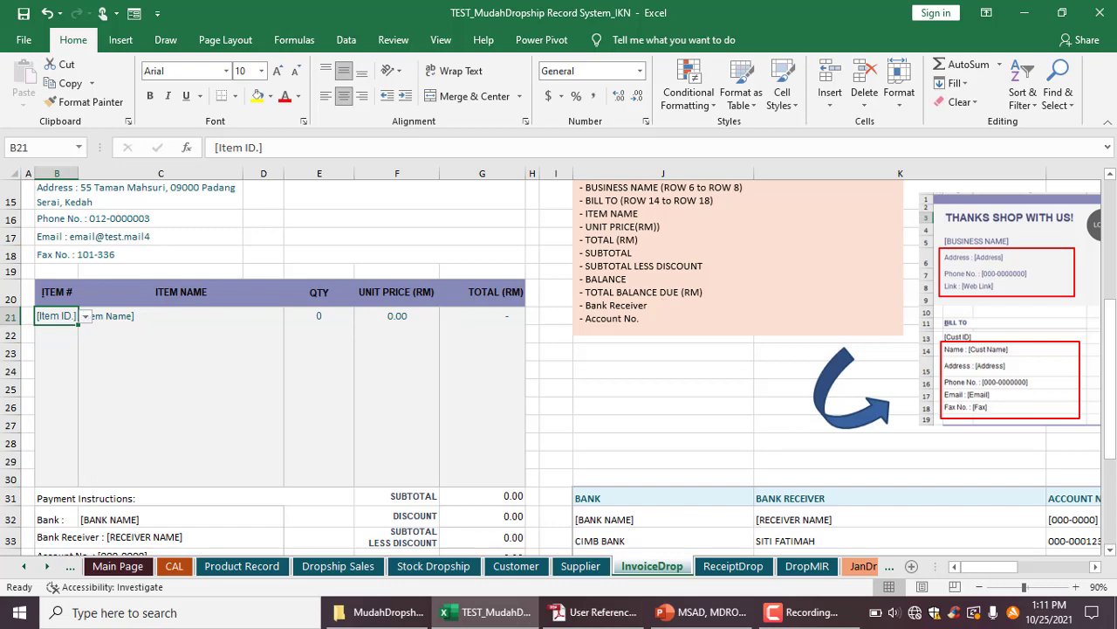
pyautogui.moveTo(1111, 372); pyautogui.dragTo(1111, 253)
pyautogui.click(798, 210)
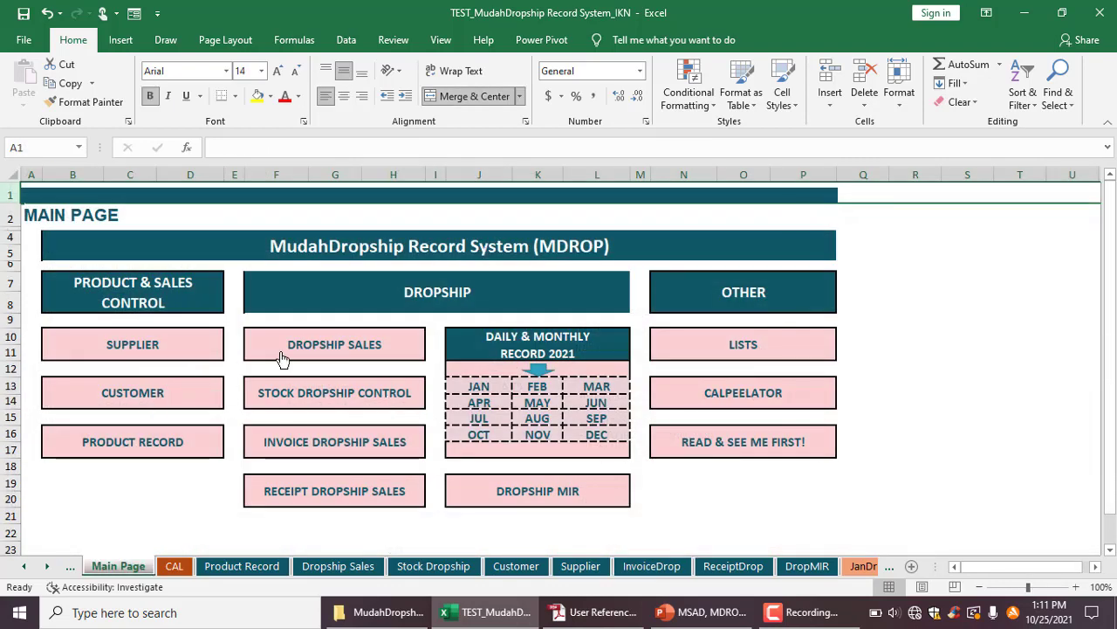
pyautogui.click(89, 445)
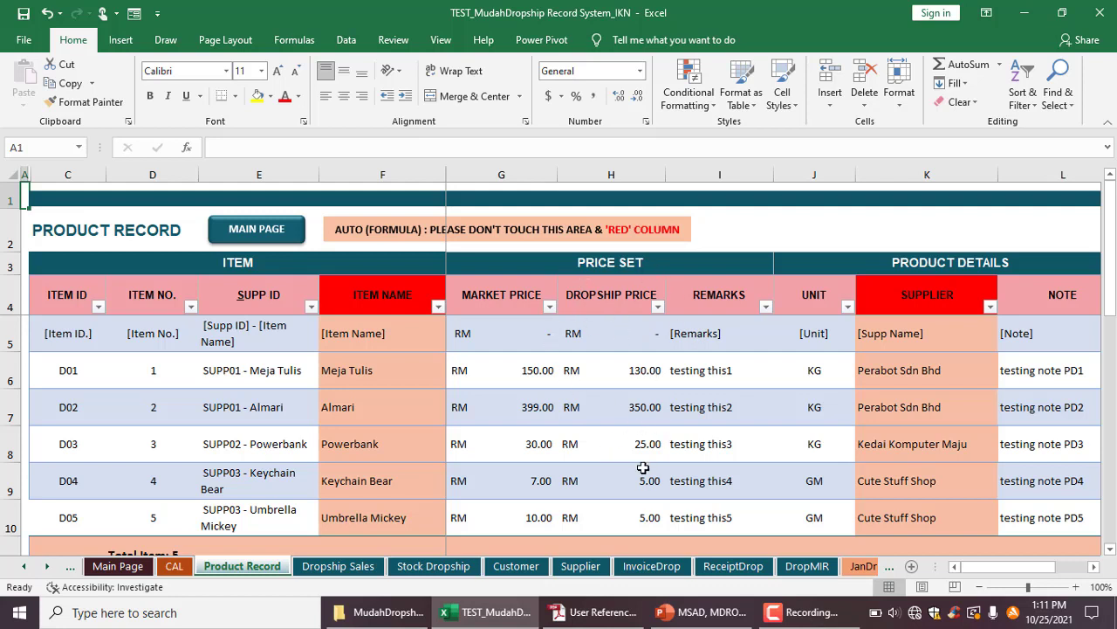
pyautogui.click(234, 231)
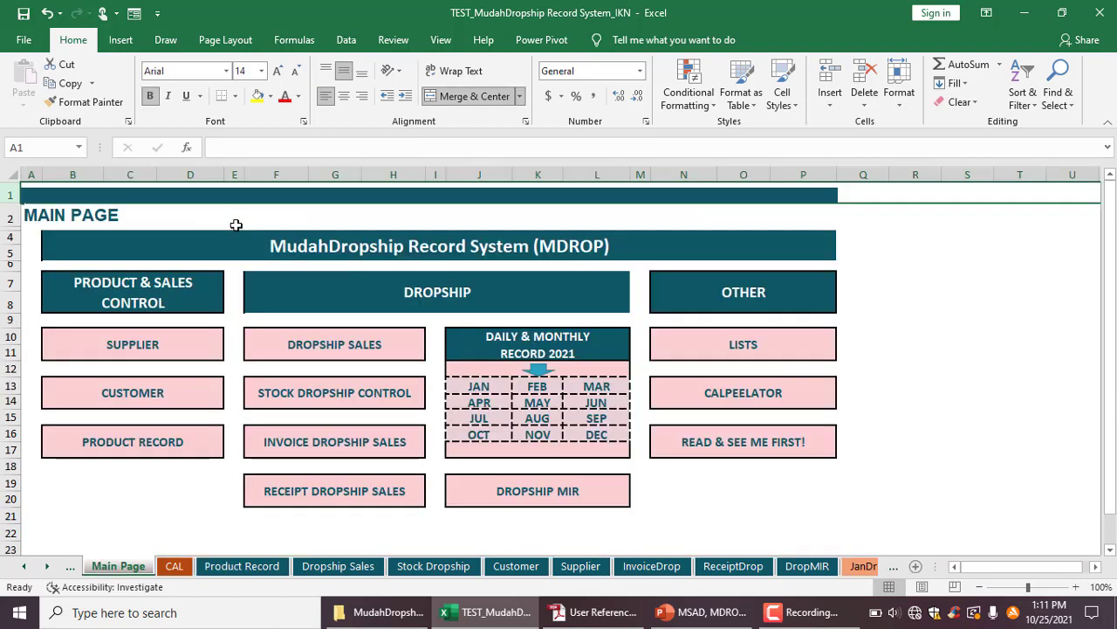
pyautogui.click(288, 451)
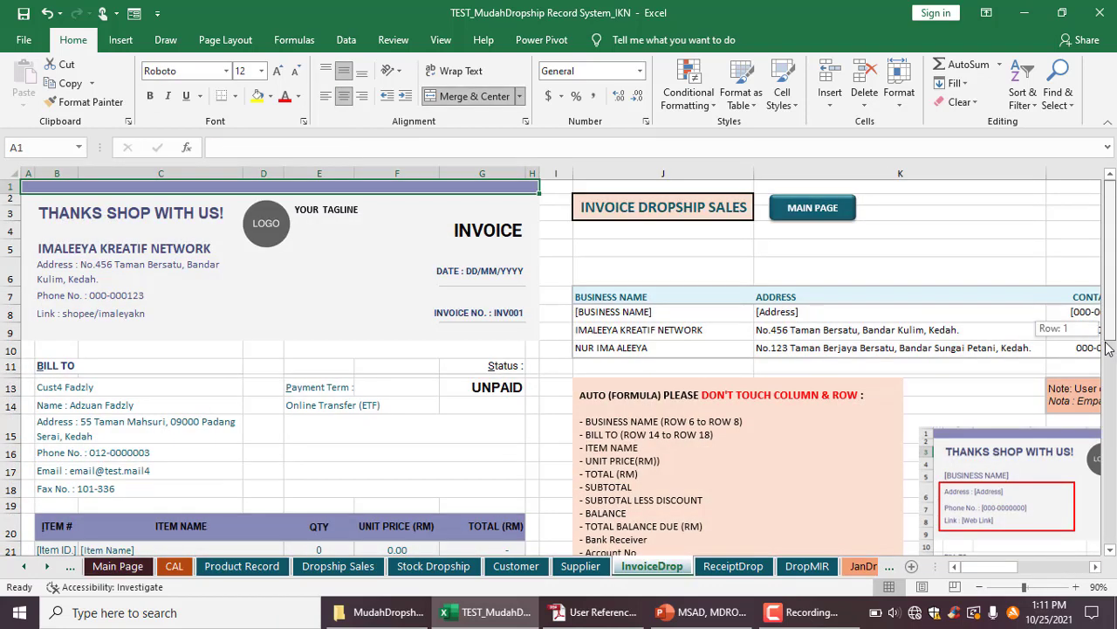
# Step: Add item D03 Powerbank with quantity 3 in E21, giving a 90.00 line total
pyautogui.scroll(-3, 495, 332)
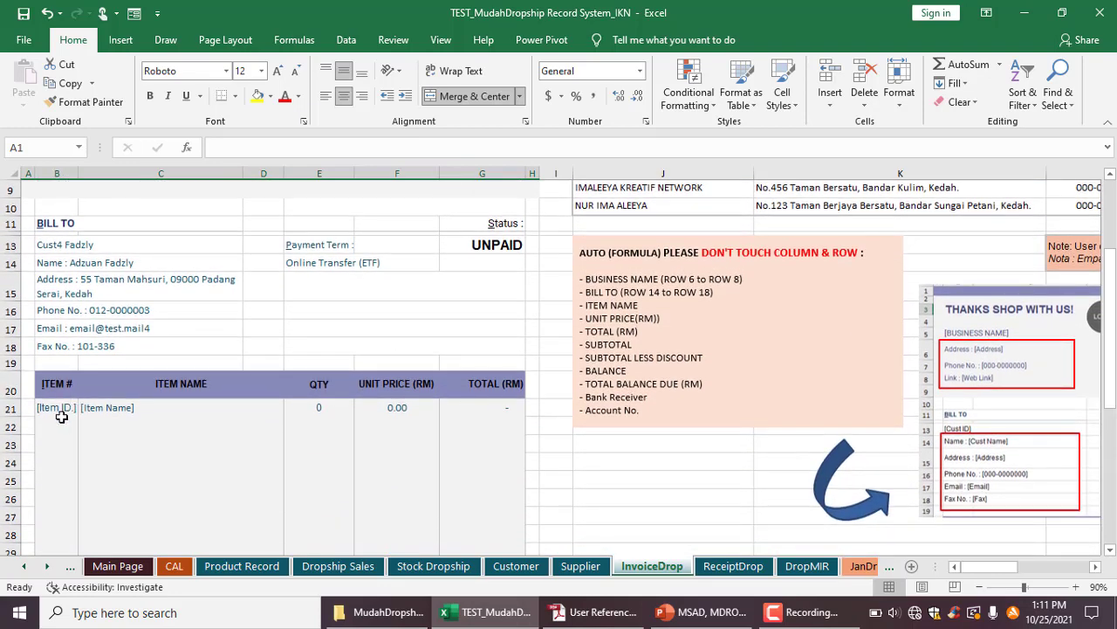
pyautogui.click(61, 408)
pyautogui.click(87, 408)
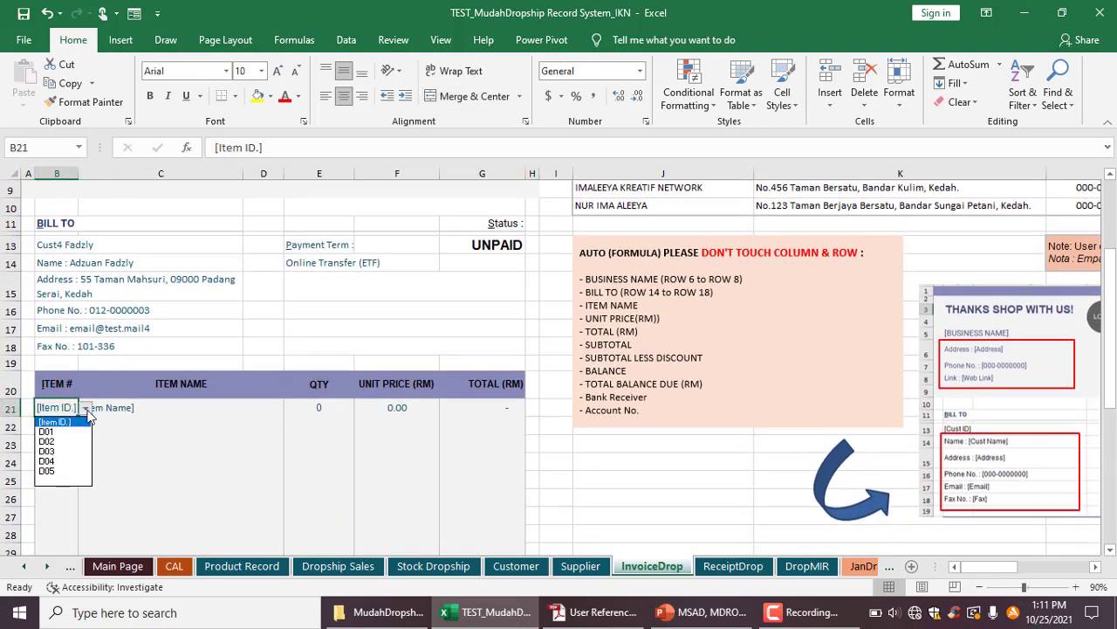
pyautogui.click(66, 452)
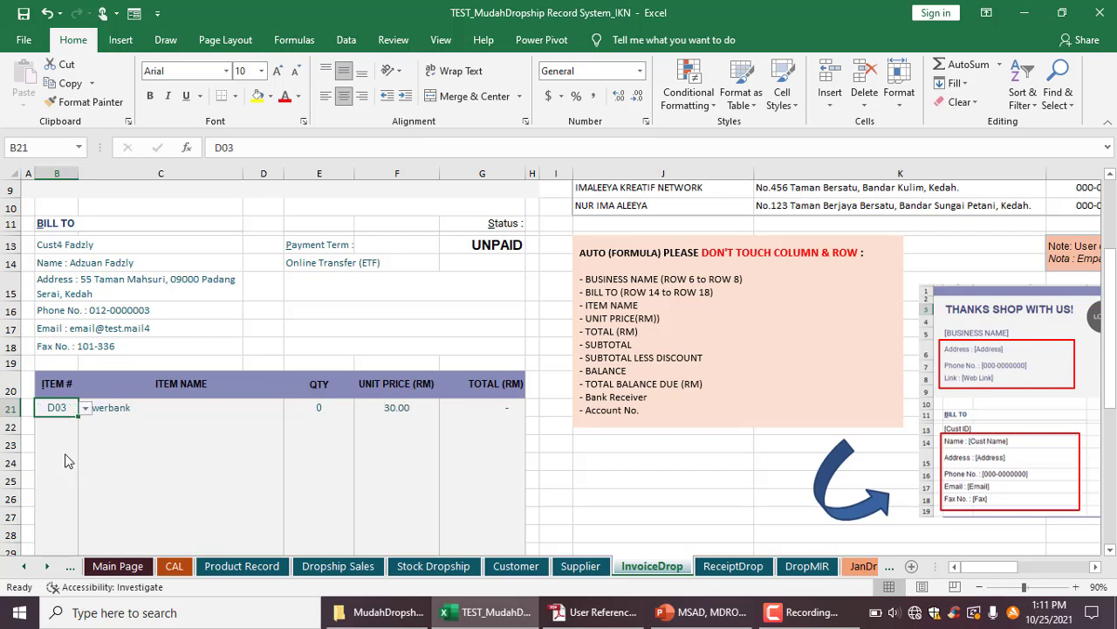
pyautogui.click(323, 407)
pyautogui.write('3')
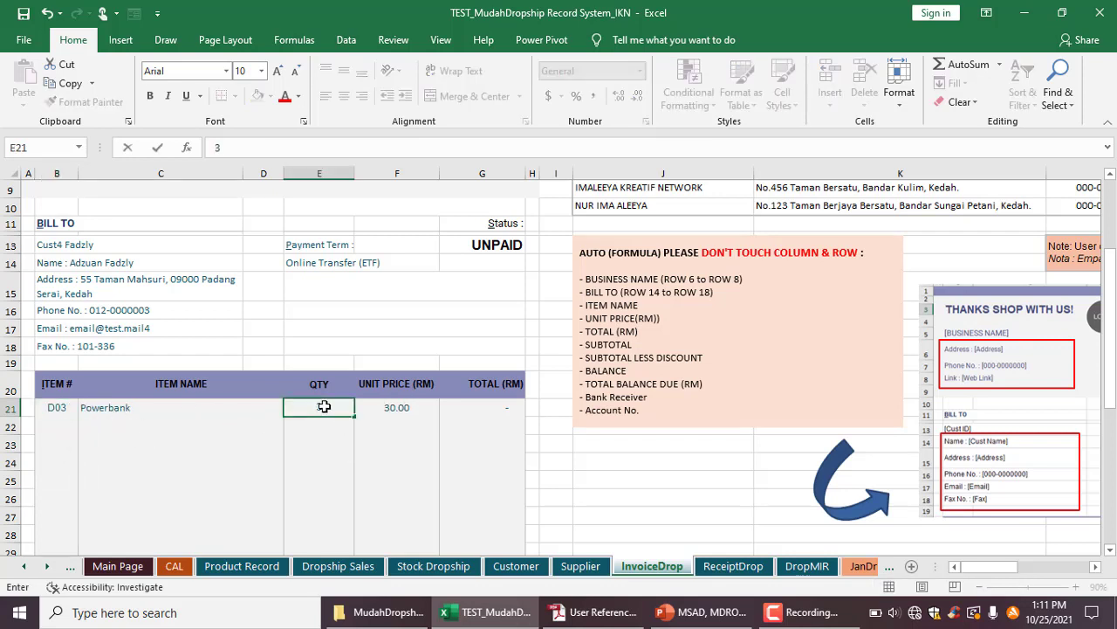
pyautogui.press('Tab')
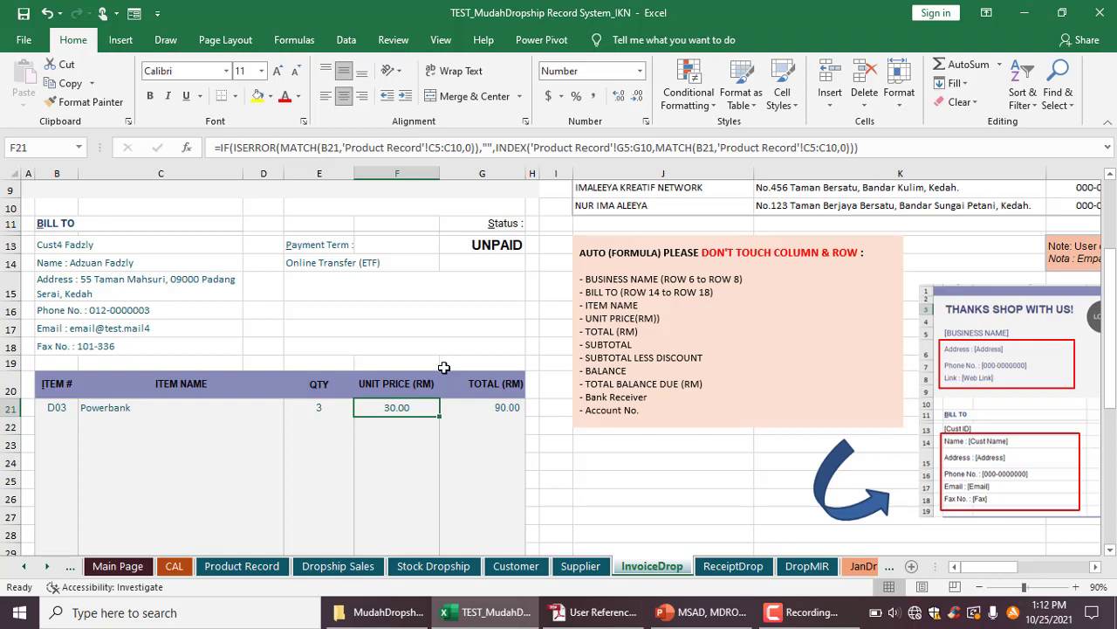
pyautogui.moveTo(1110, 332); pyautogui.dragTo(1110, 454)
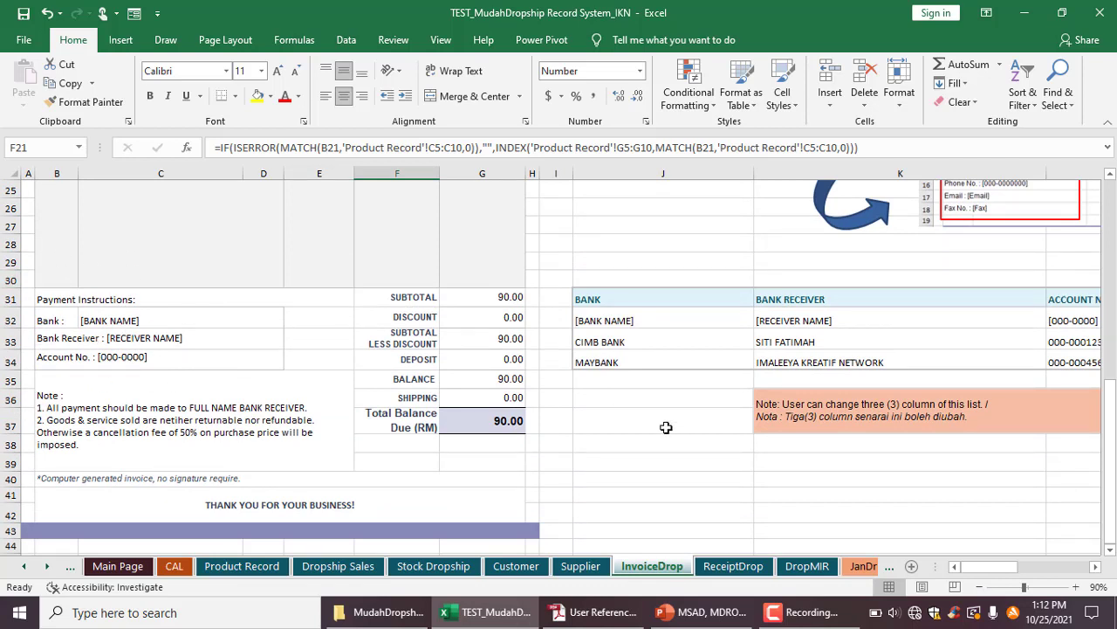
# Step: Choose MAYBANK as the payment bank in C32, then scroll back to the top
pyautogui.click(237, 314)
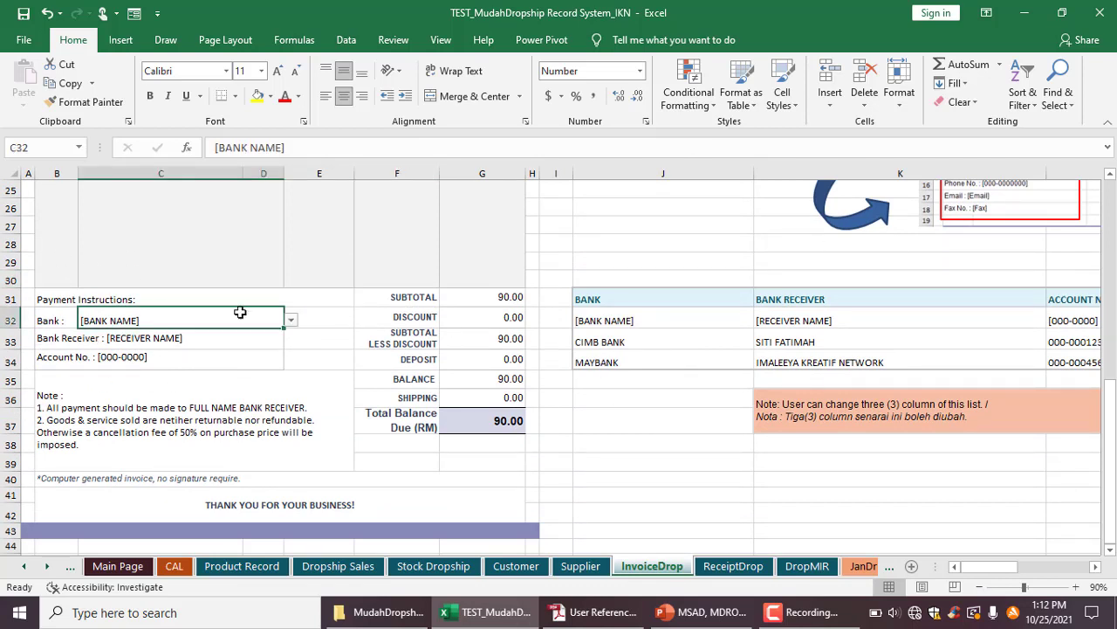
pyautogui.click(291, 322)
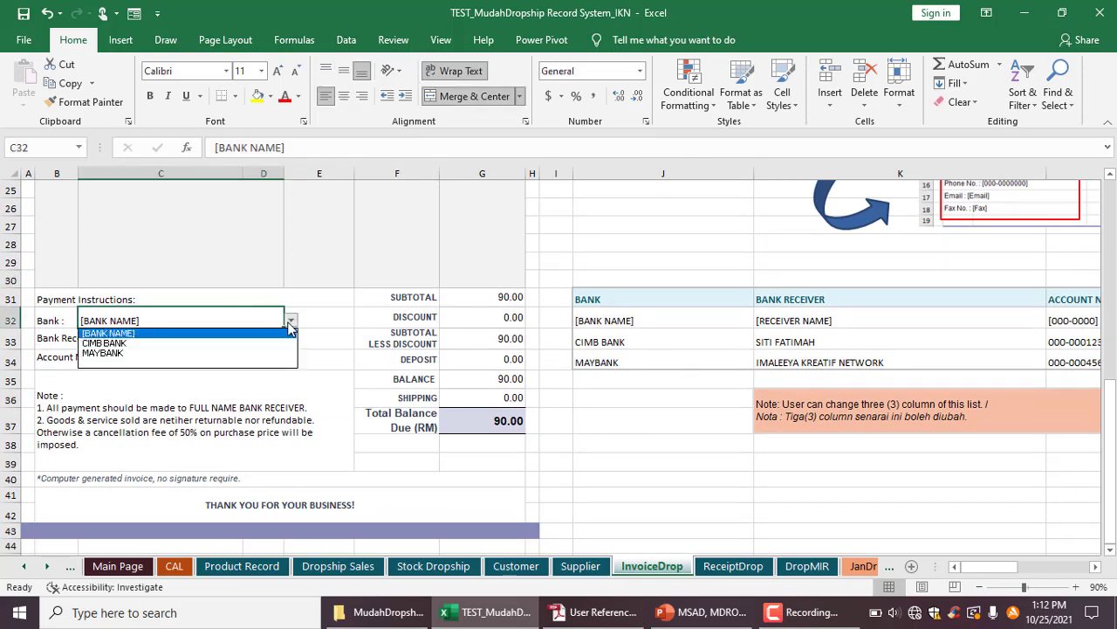
pyautogui.click(236, 354)
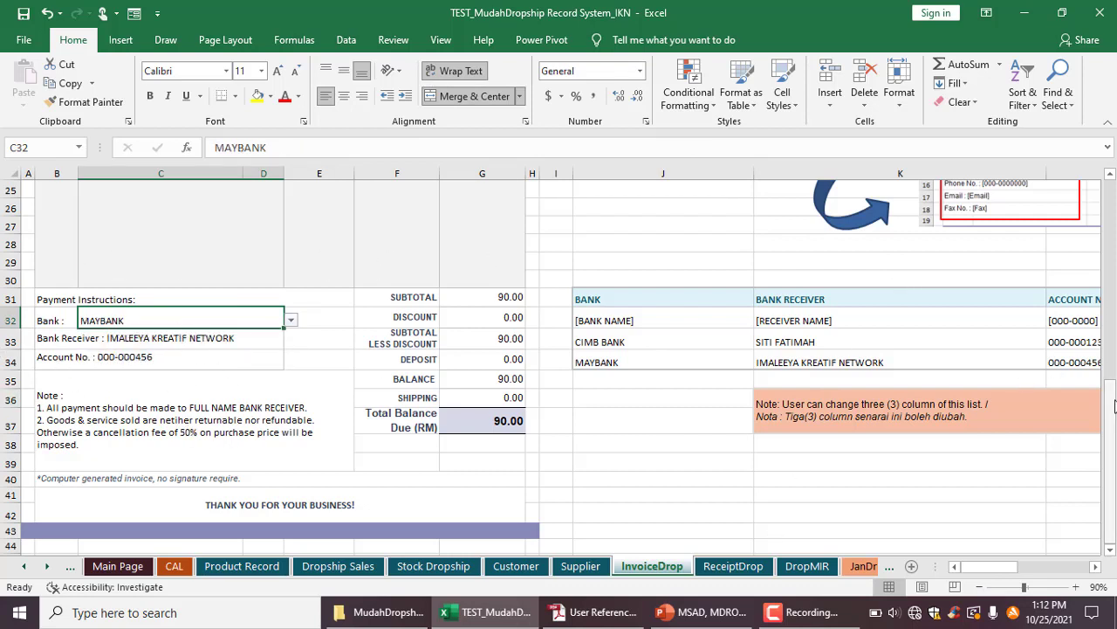
pyautogui.moveTo(1113, 406); pyautogui.dragTo(1111, 284)
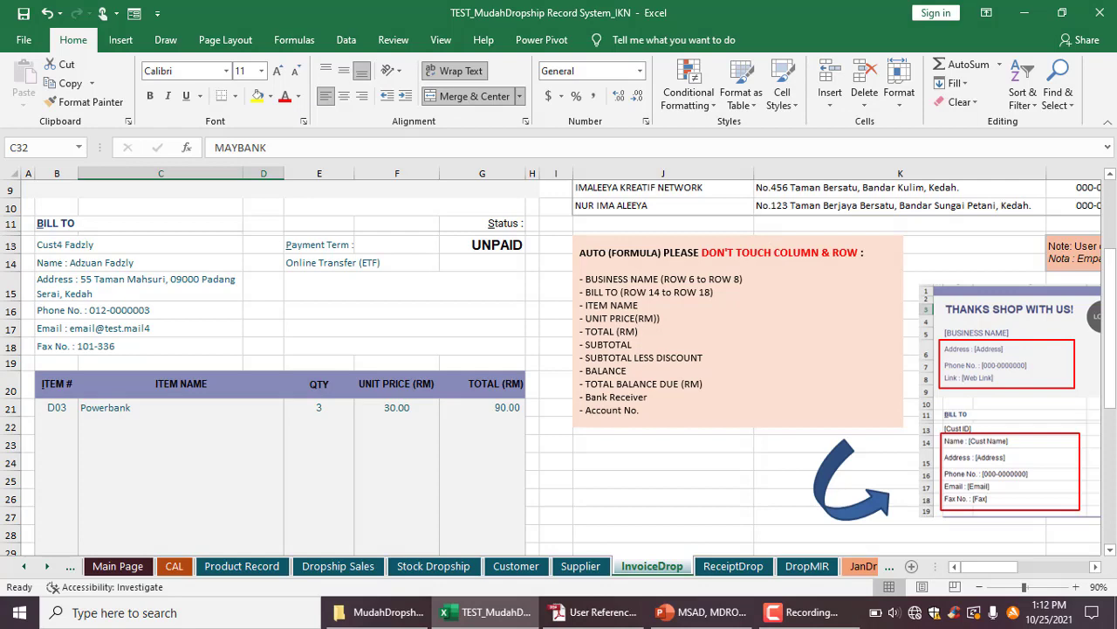
pyautogui.scroll(3, 1113, 188)
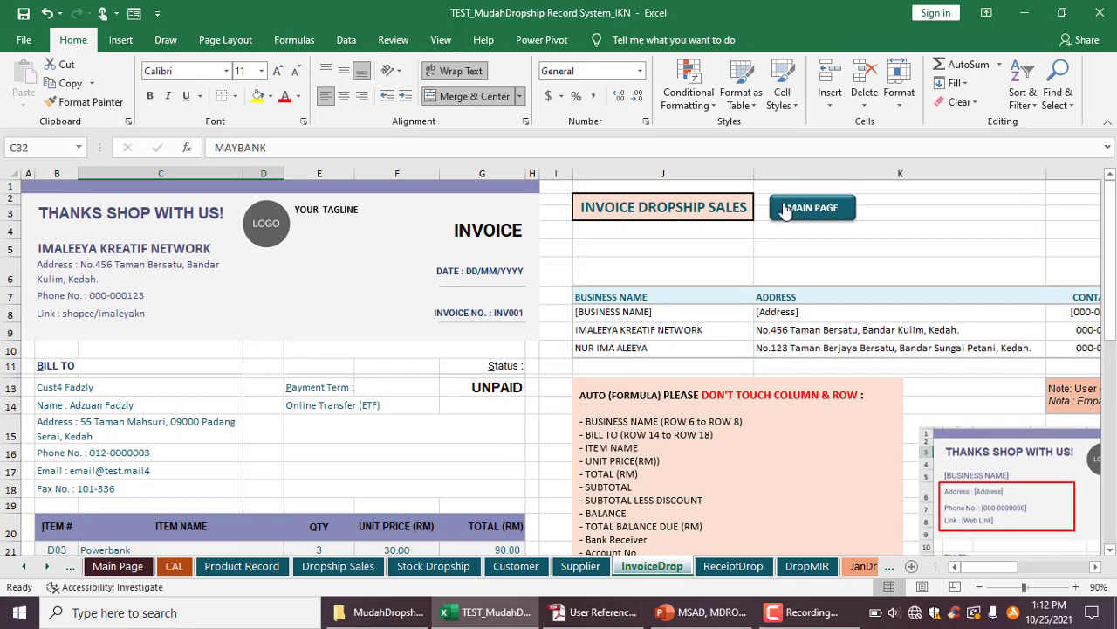
# Step: Go from the Main Page through Stock Dropship Control to the CAL sheet
pyautogui.click(810, 203)
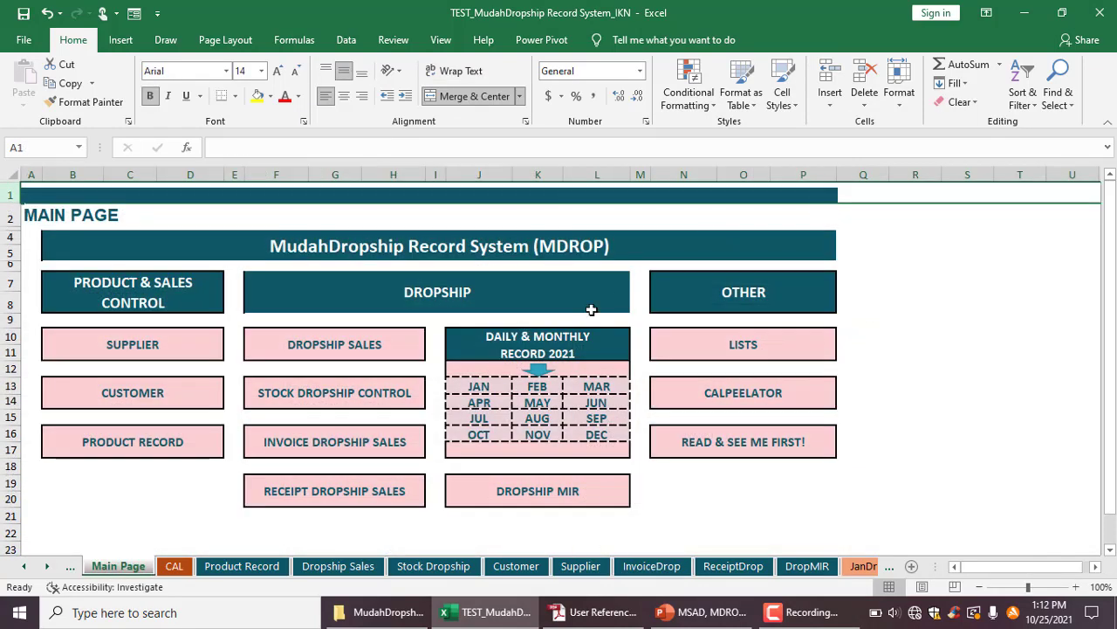
pyautogui.click(325, 403)
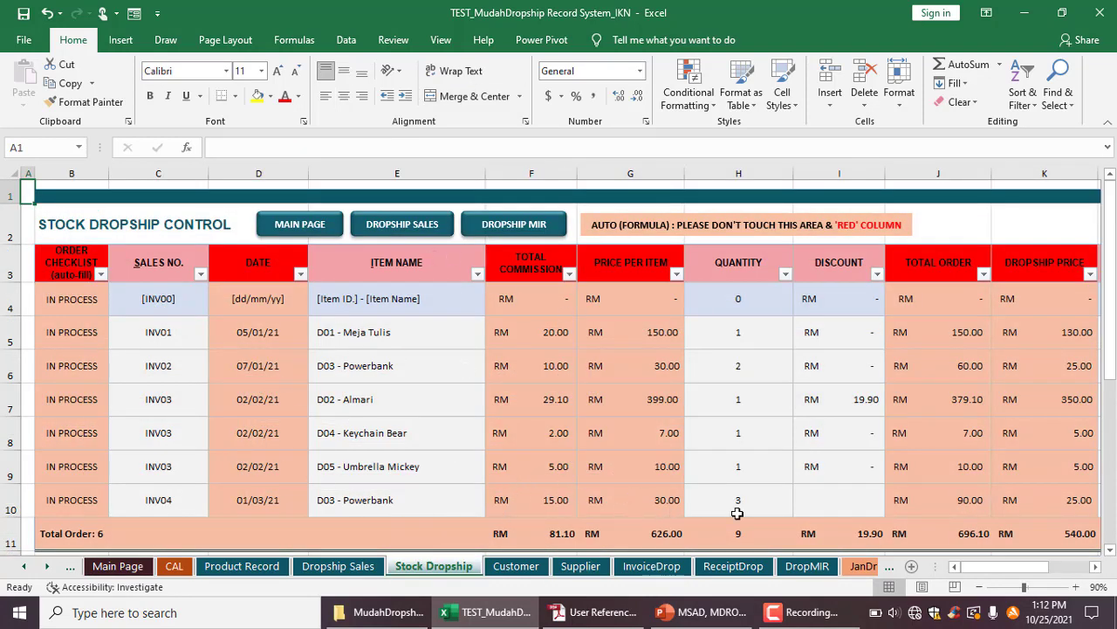
pyautogui.click(175, 566)
# Step: Enter 90 minus 15 in the subtract calculator for 75.00, then return to the Main Page
pyautogui.click(180, 323)
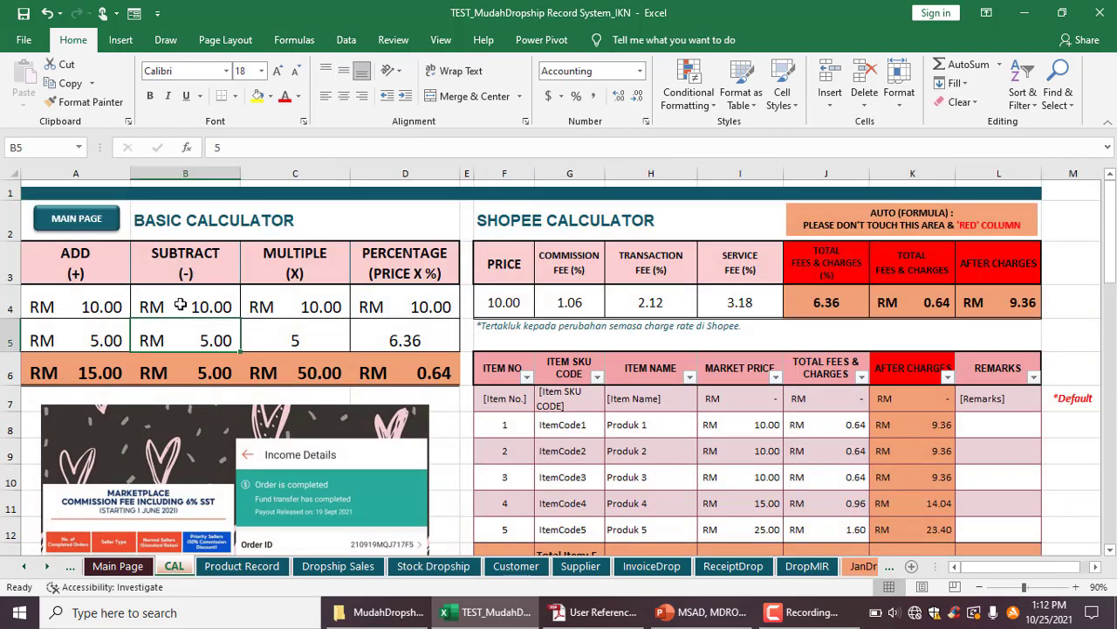
pyautogui.click(180, 304)
pyautogui.write('90')
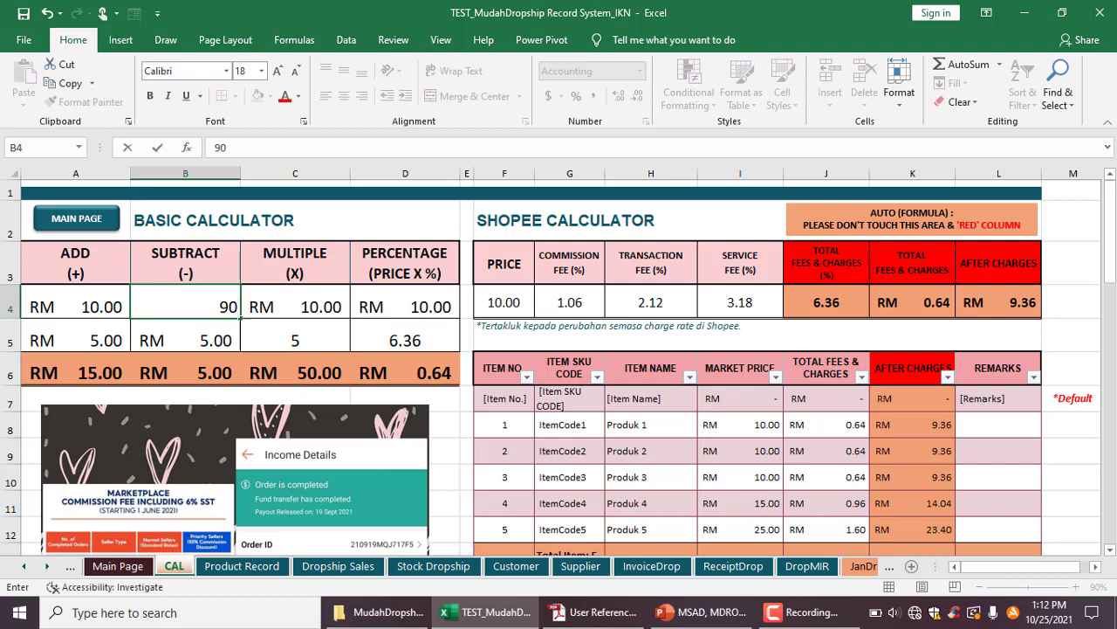
pyautogui.click(195, 346)
pyautogui.write('15')
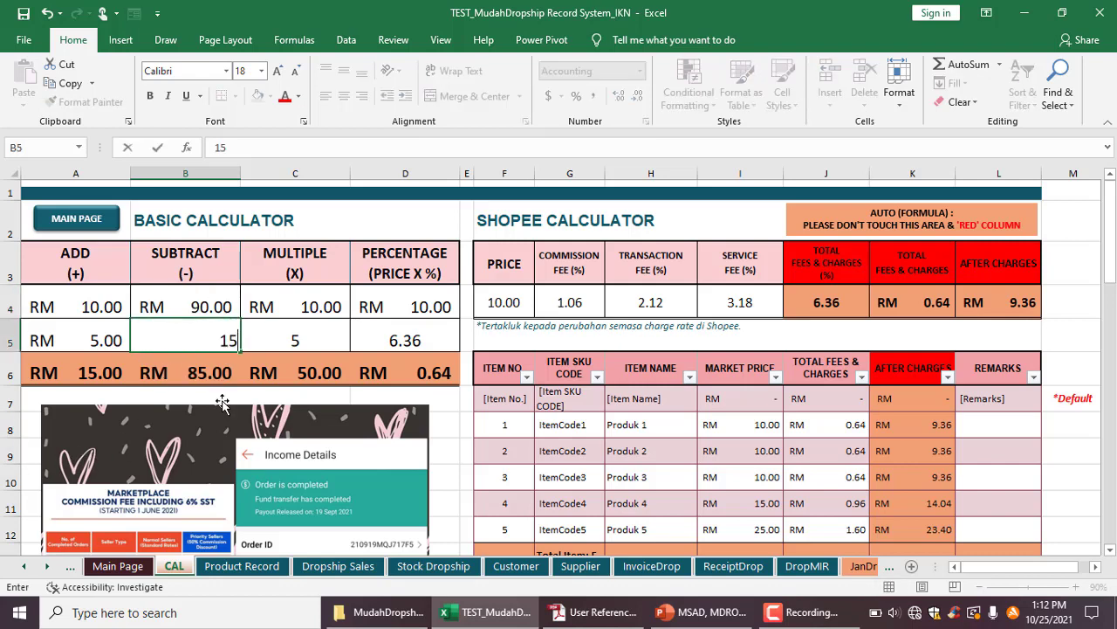
pyautogui.click(223, 406)
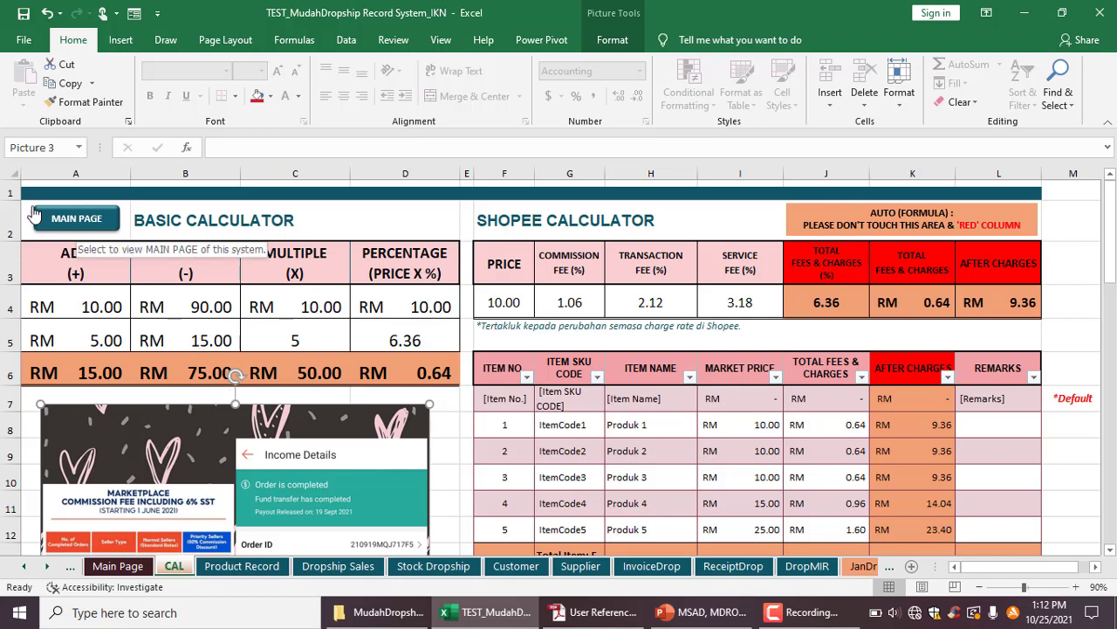
pyautogui.click(74, 216)
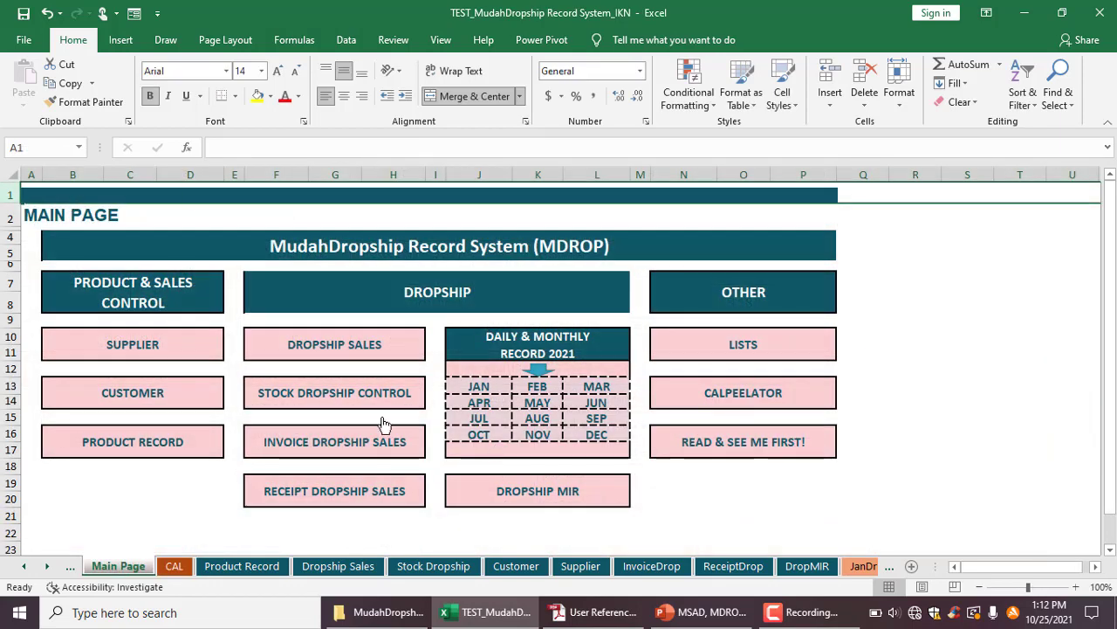
# Step: Glance at the Dropship MIR report, then reopen InvoiceDrop and scroll to the totals
pyautogui.click(497, 504)
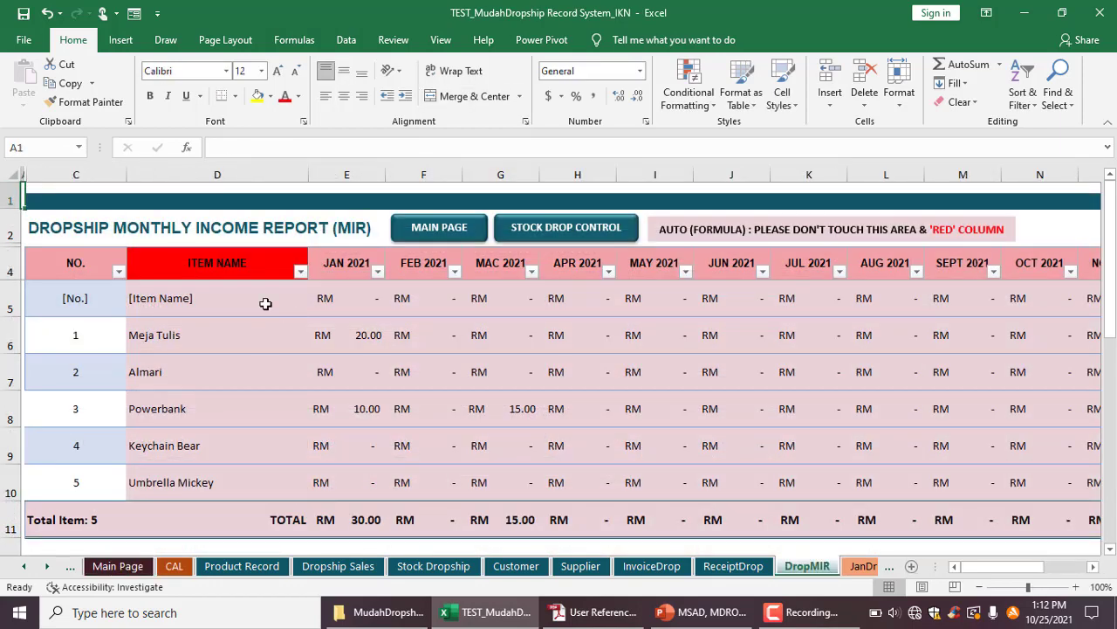
pyautogui.click(459, 234)
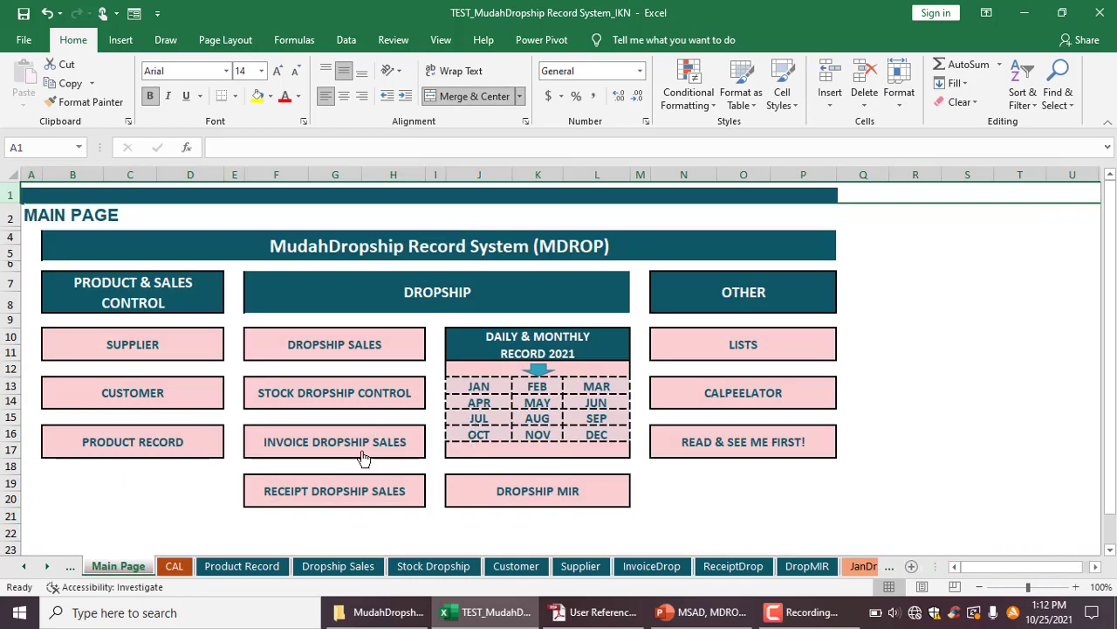
pyautogui.click(323, 449)
pyautogui.moveTo(1109, 262); pyautogui.dragTo(1106, 520)
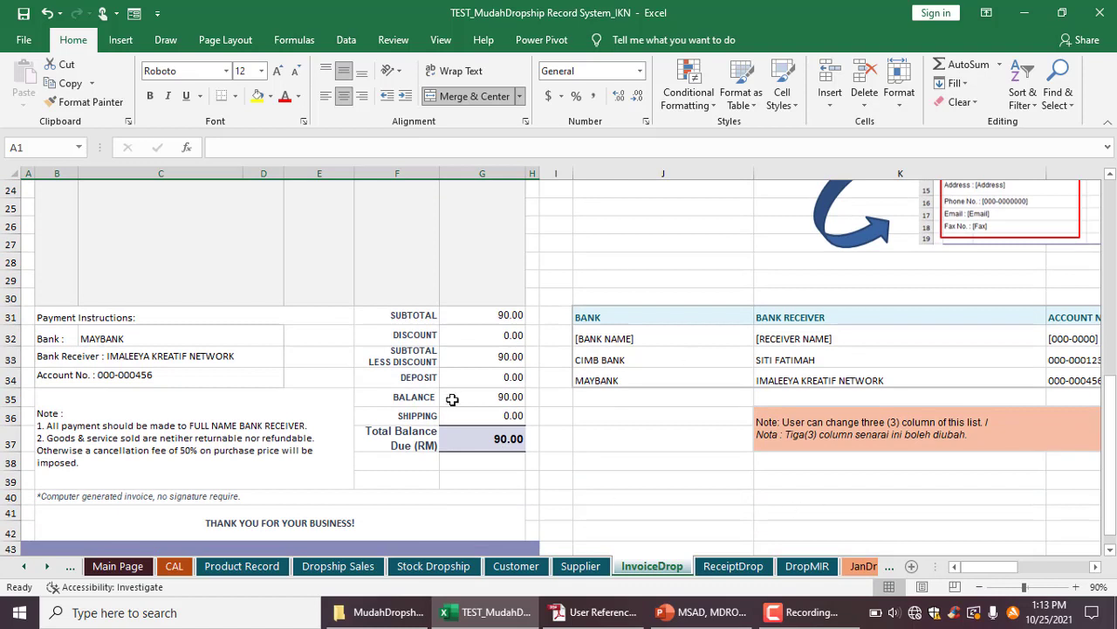
# Step: Enter 6.50 as the shipping charge in G36, bringing the total to 96.50
pyautogui.click(476, 412)
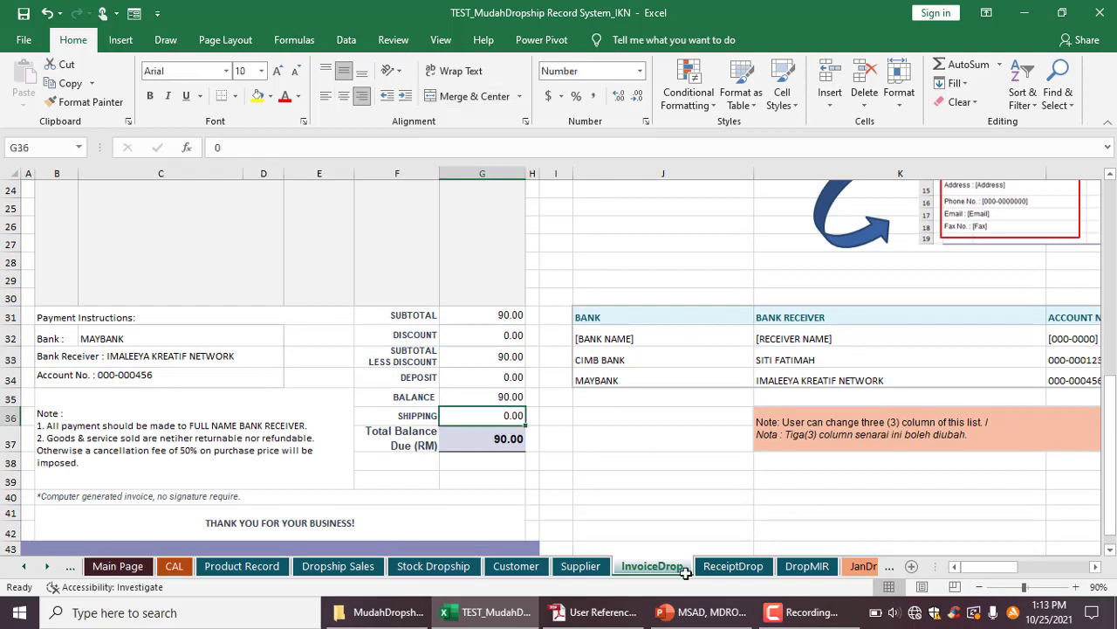
pyautogui.write('6.50')
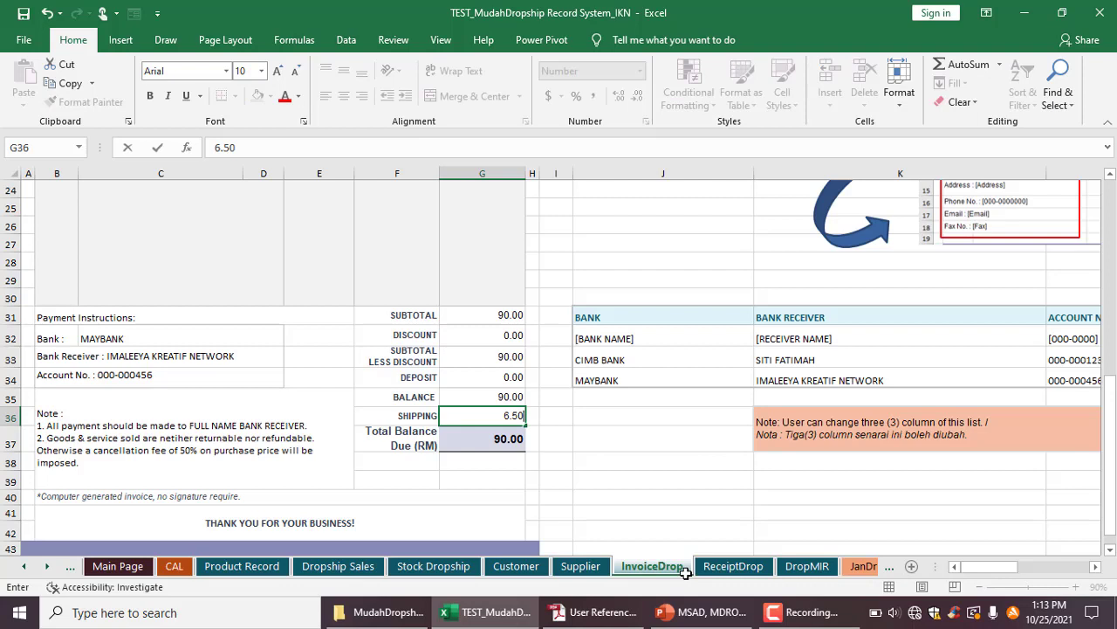
pyautogui.press('Tab')
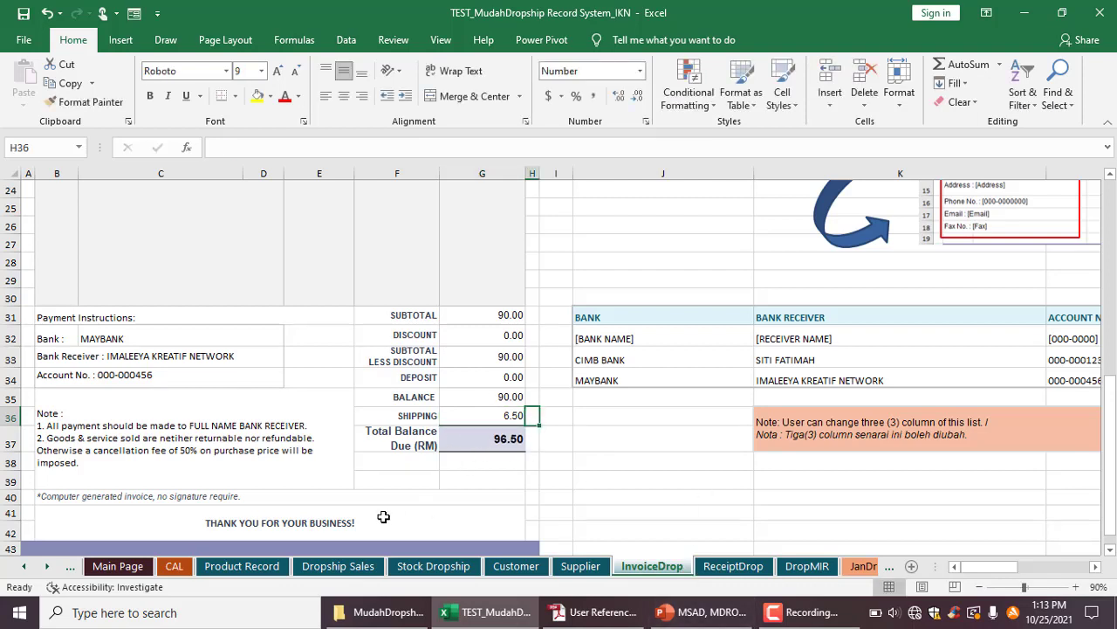
# Step: On the CAL sheet, change the first subtract value in B4 to 96.50
pyautogui.click(175, 567)
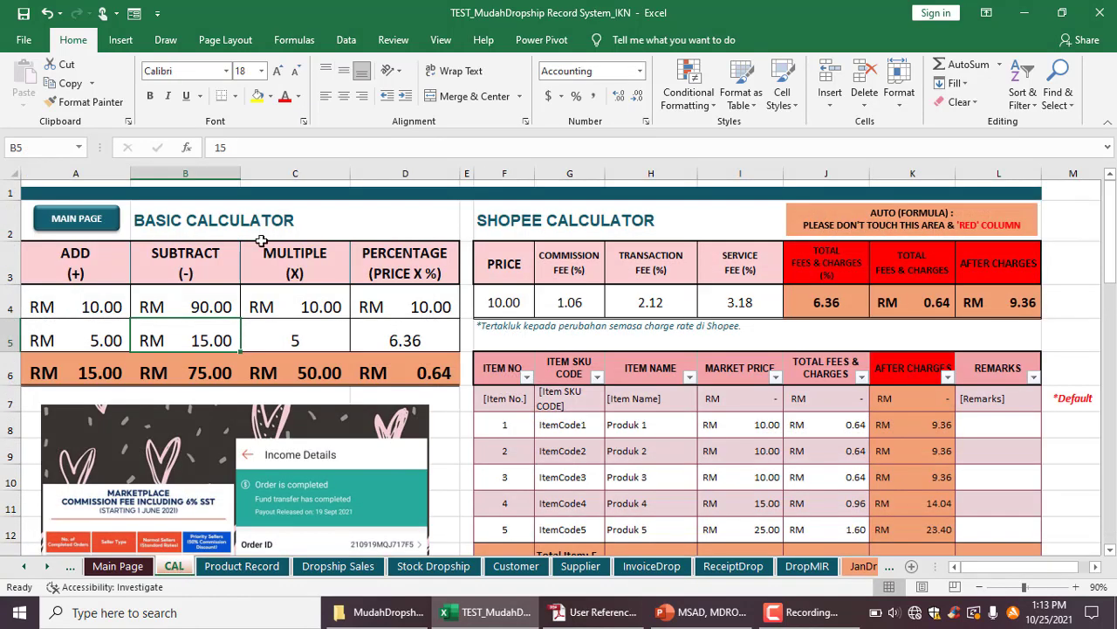
pyautogui.click(192, 307)
pyautogui.write('90')
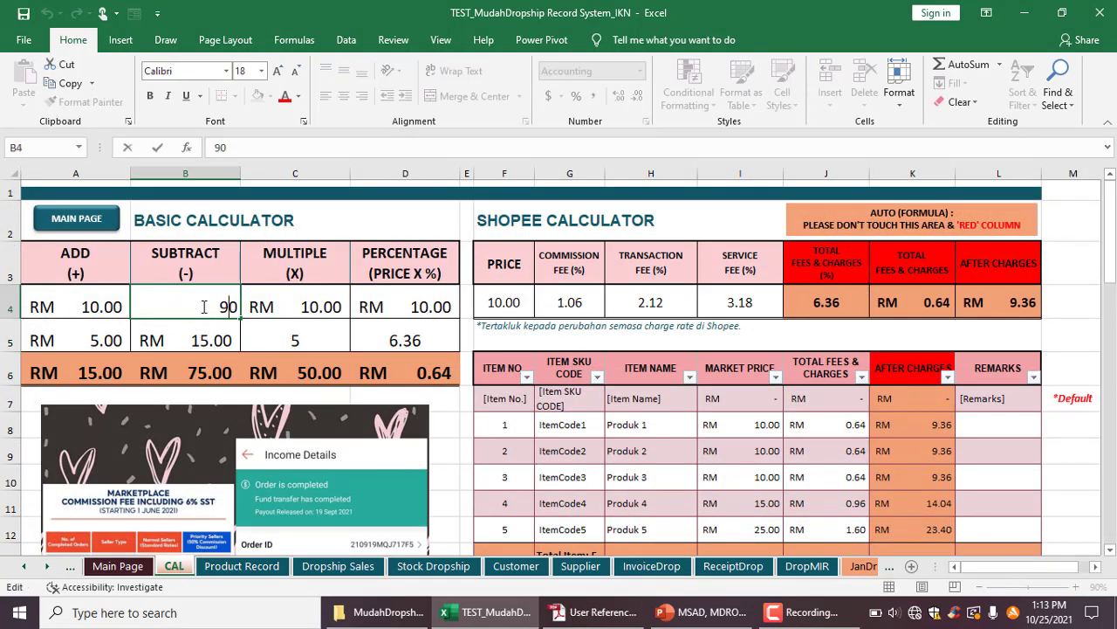
pyautogui.press('BackSpace')
pyautogui.write('6')
pyautogui.write('.50')
pyautogui.click(200, 341)
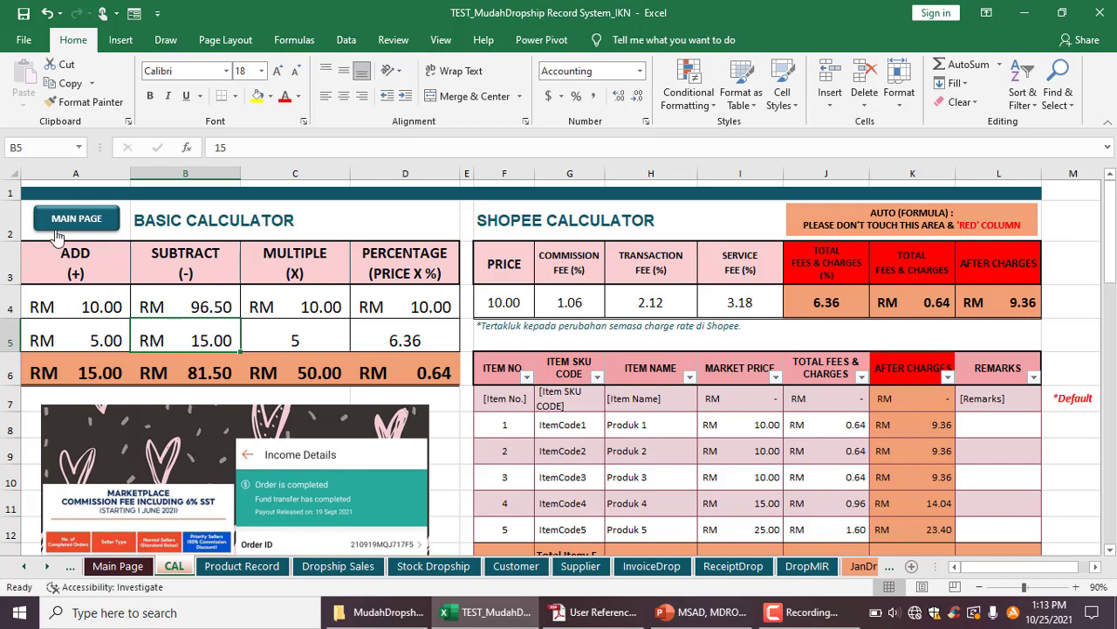
# Step: Visit the Customer and InvoiceDrop sheets from the Main Page, ending on the ReceiptDrop receipt template
pyautogui.click(75, 225)
pyautogui.click(122, 395)
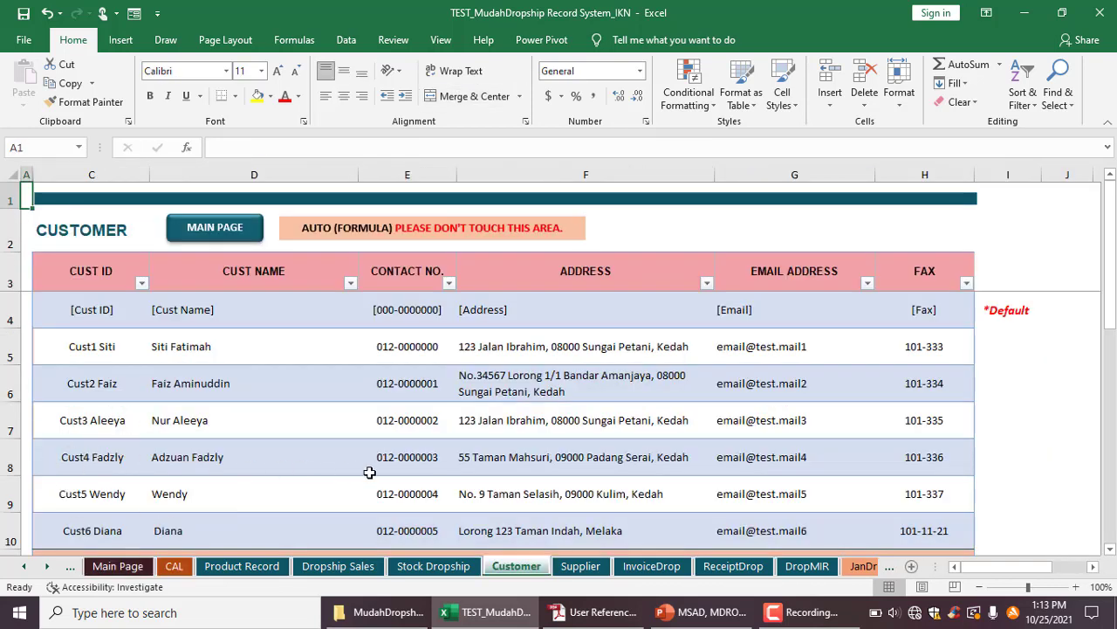
pyautogui.click(214, 231)
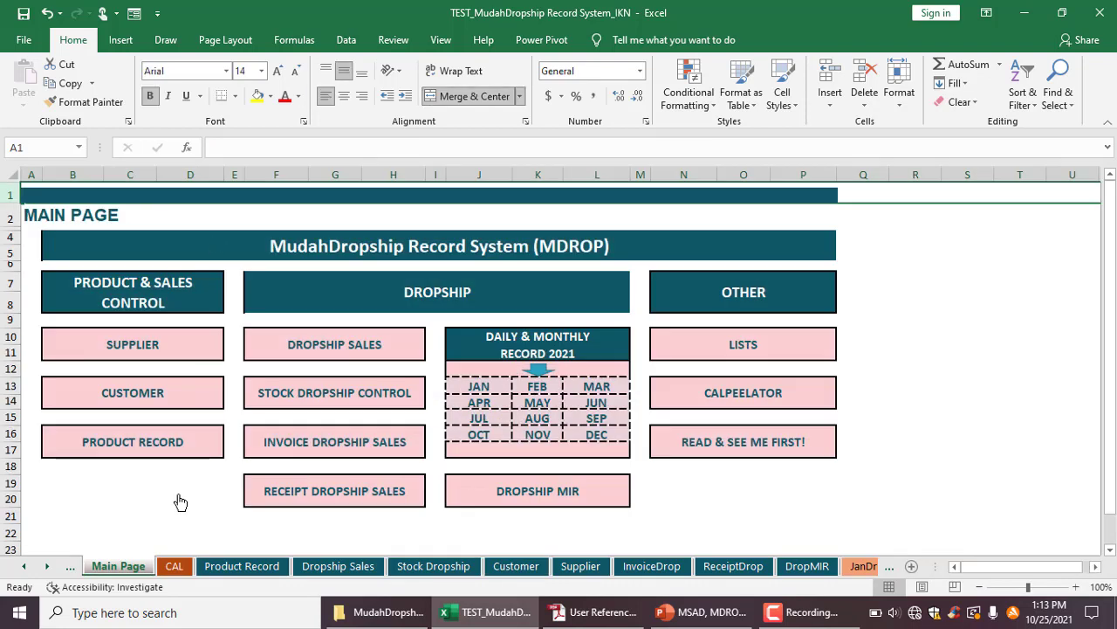
pyautogui.click(361, 442)
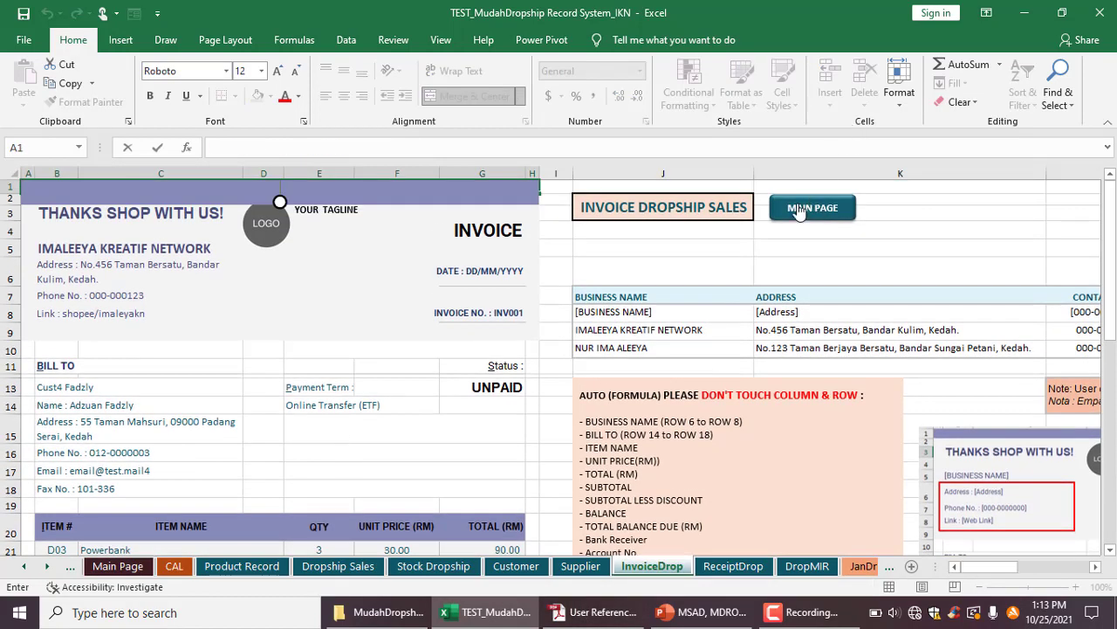
pyautogui.click(796, 208)
pyautogui.click(281, 491)
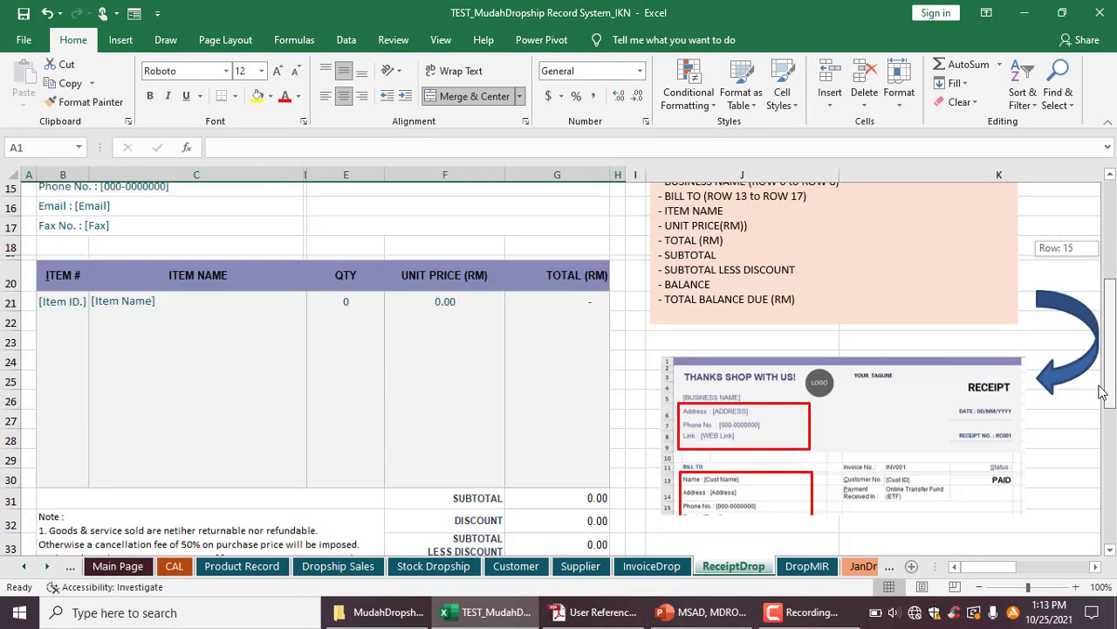
# Step: Set status cell G13 to PAID from its dropdown list, then return to the Main Page
pyautogui.moveTo(1110, 254)
pyautogui.mouseDown()
pyautogui.moveTo(1111, 425)
pyautogui.moveTo(1110, 254)
pyautogui.mouseUp()
pyautogui.click(577, 417)
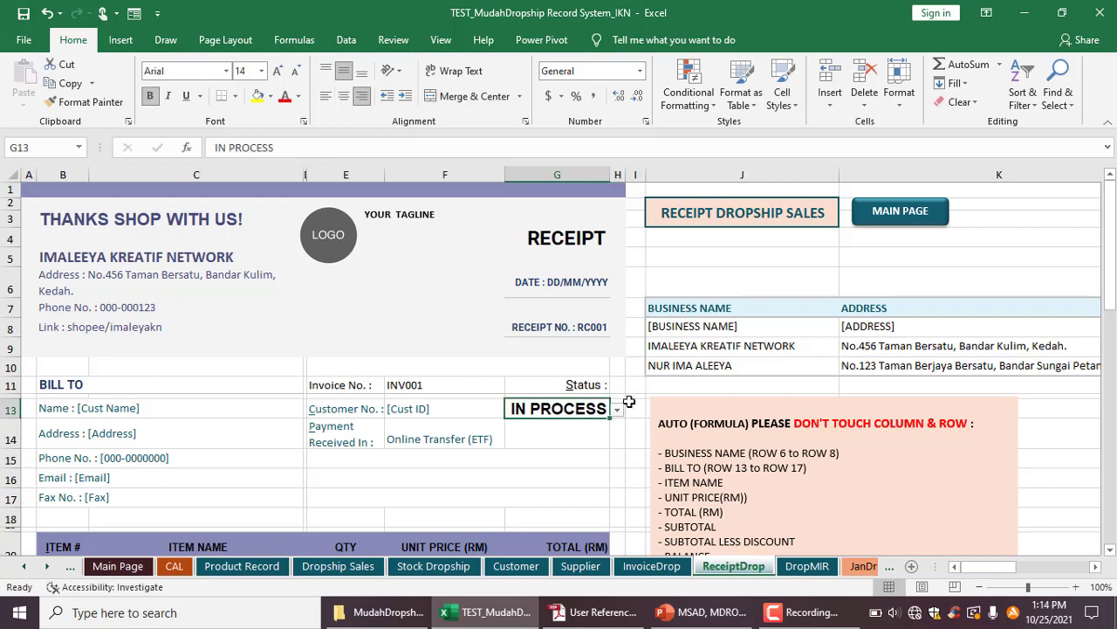
pyautogui.click(617, 412)
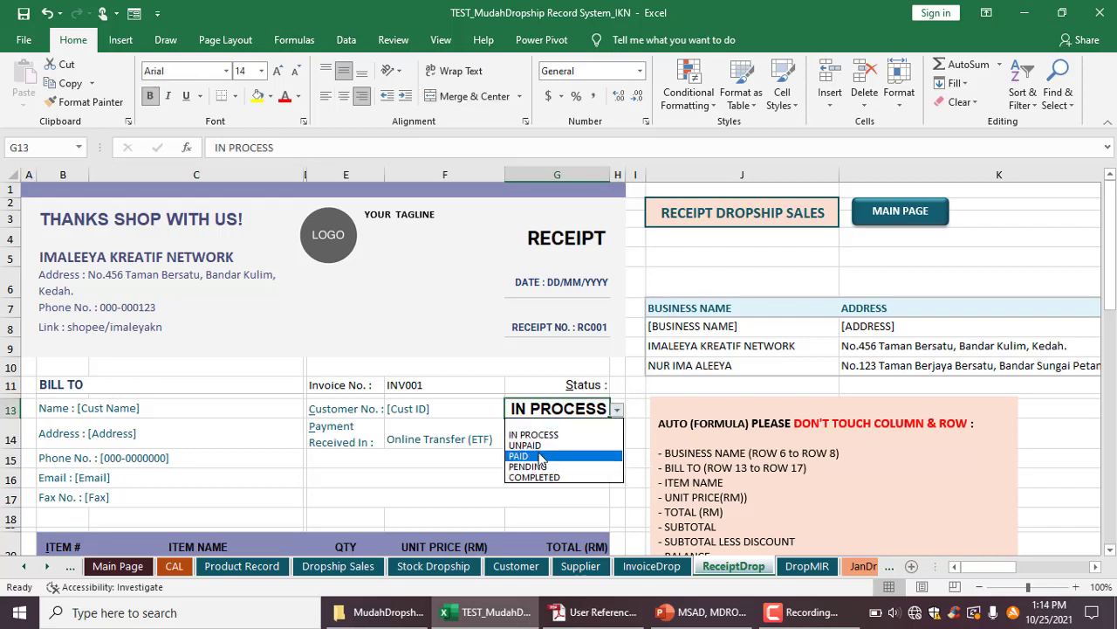
pyautogui.click(542, 456)
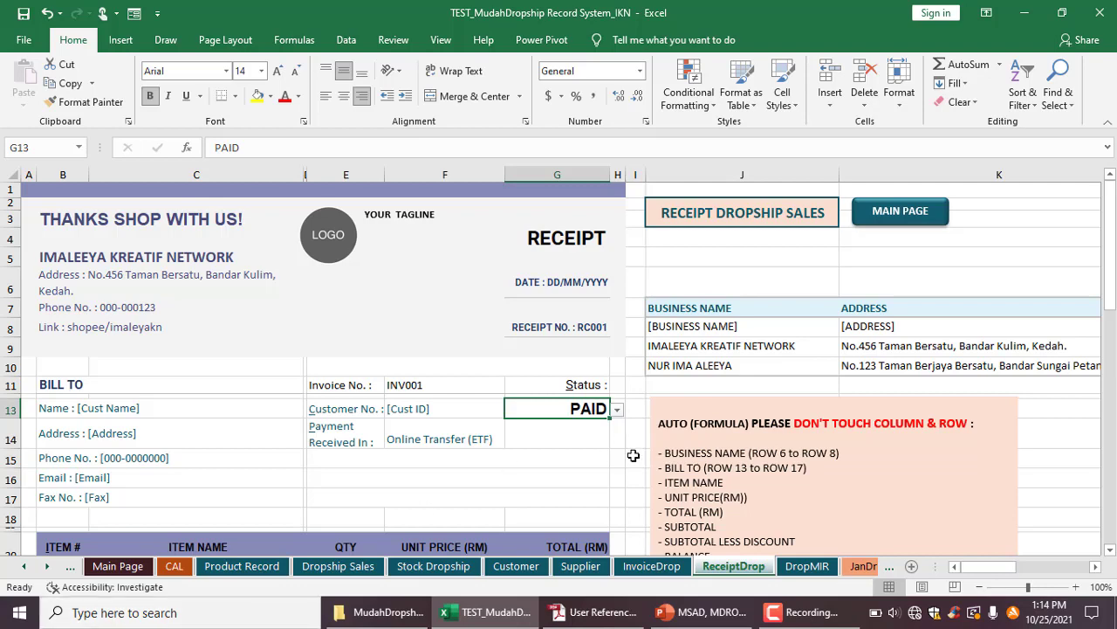
pyautogui.click(920, 210)
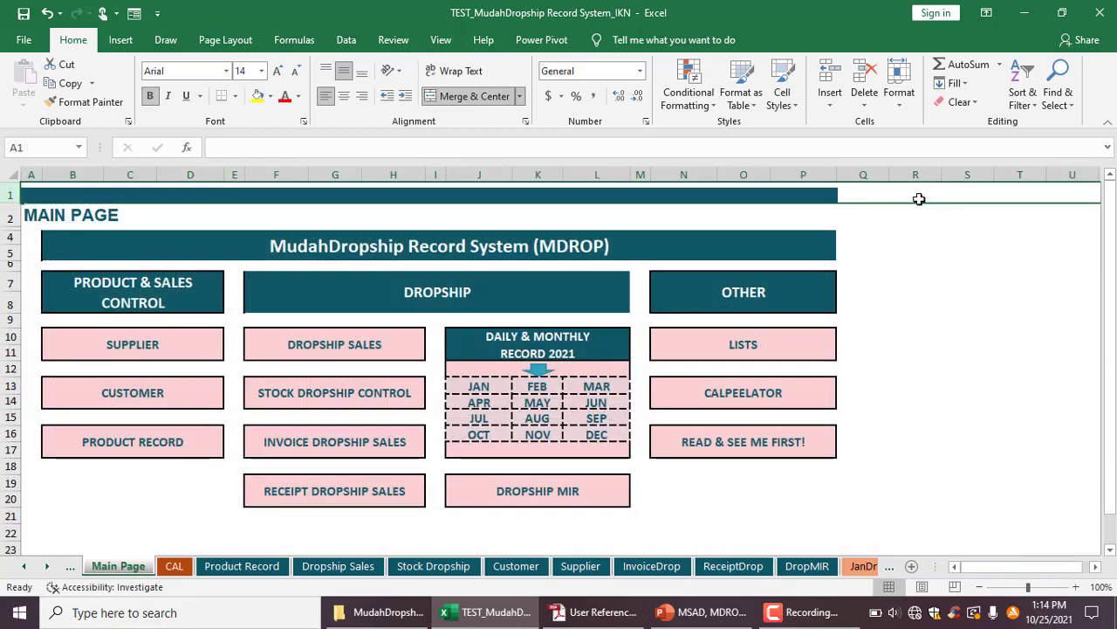
pyautogui.click(604, 612)
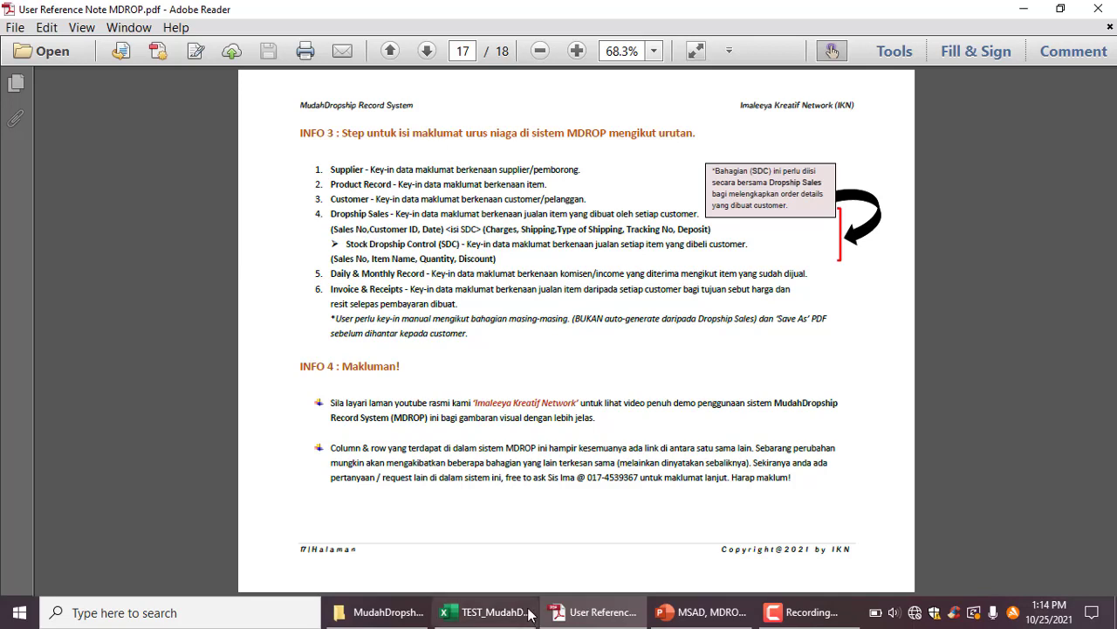
# Step: Read the MDROP data-entry steps on page 17 of the reference note, then return to Excel
pyautogui.moveTo(529, 615)
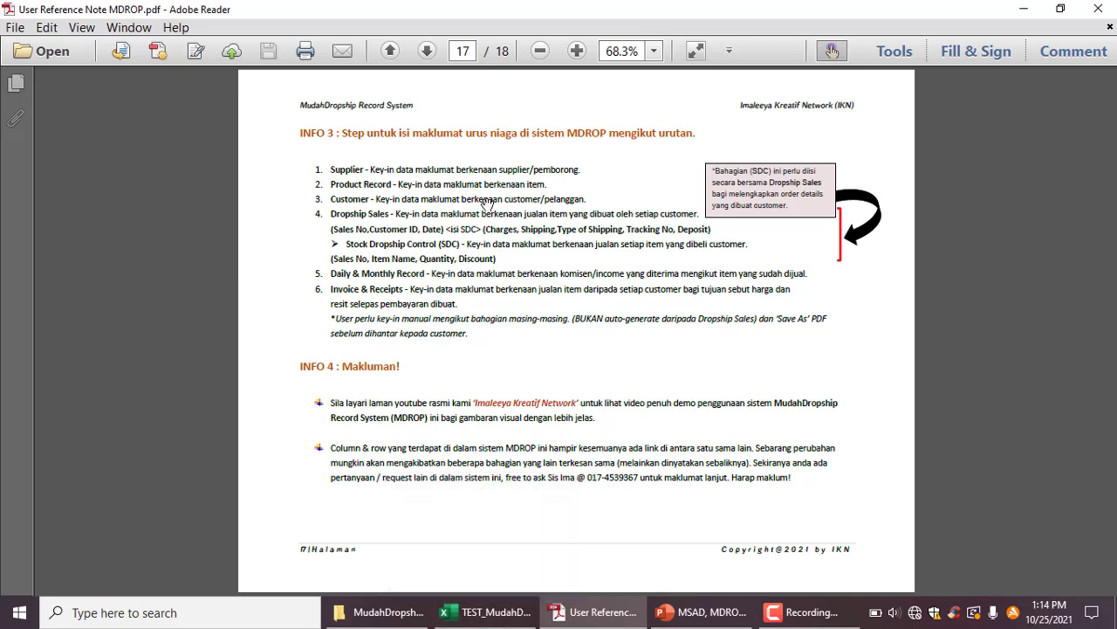
pyautogui.click(485, 614)
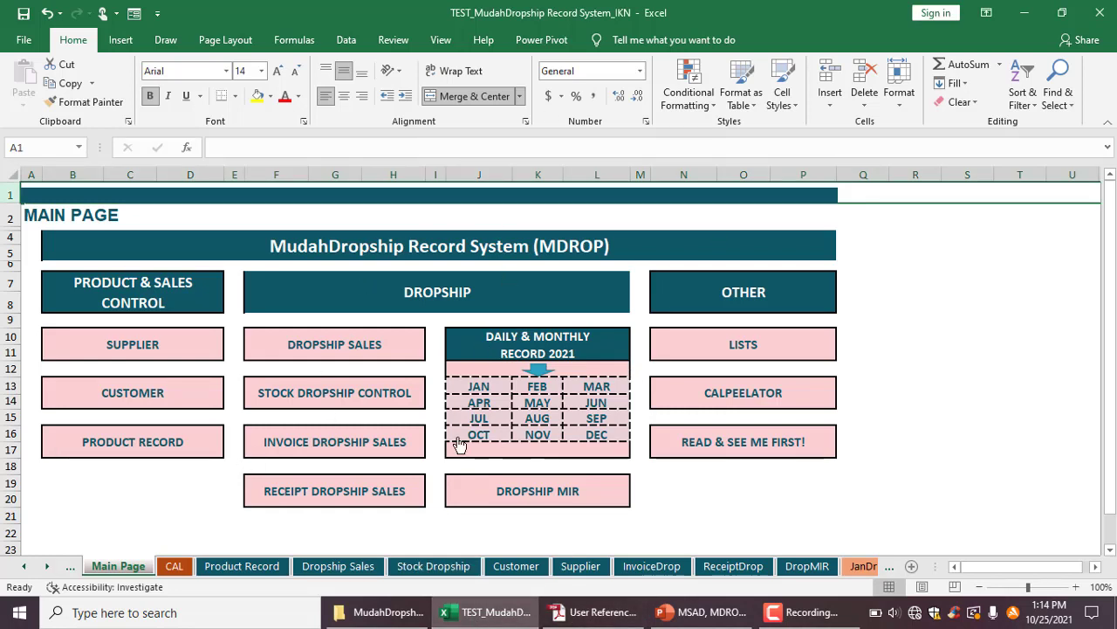
# Step: View the MDROP Q&A topic list on slide 18 in PowerPoint, then return to Excel
pyautogui.click(703, 612)
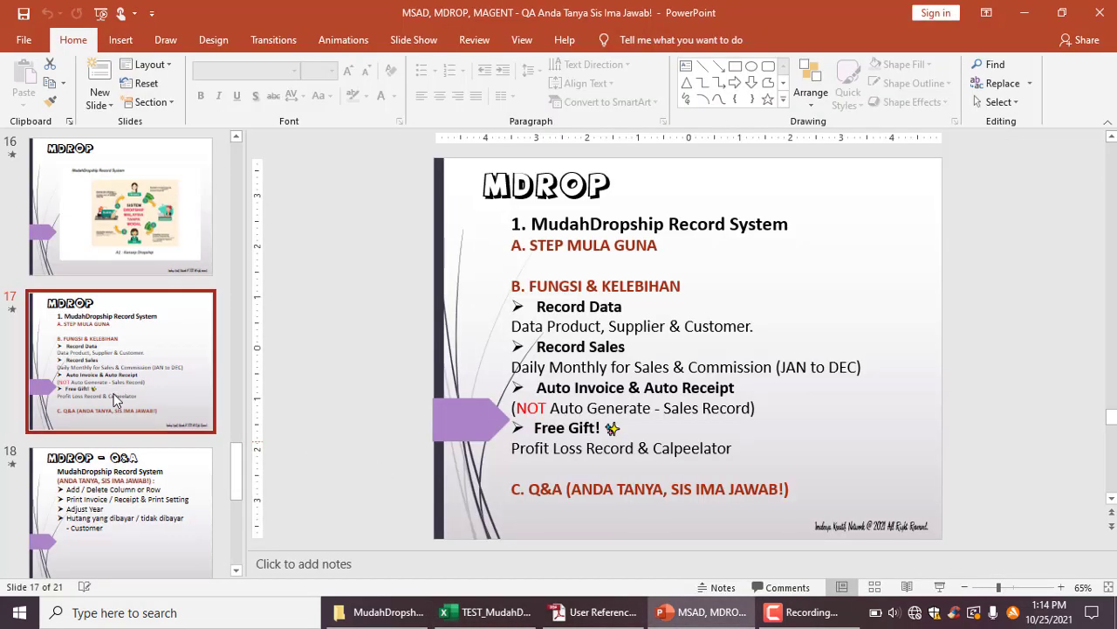
pyautogui.click(74, 467)
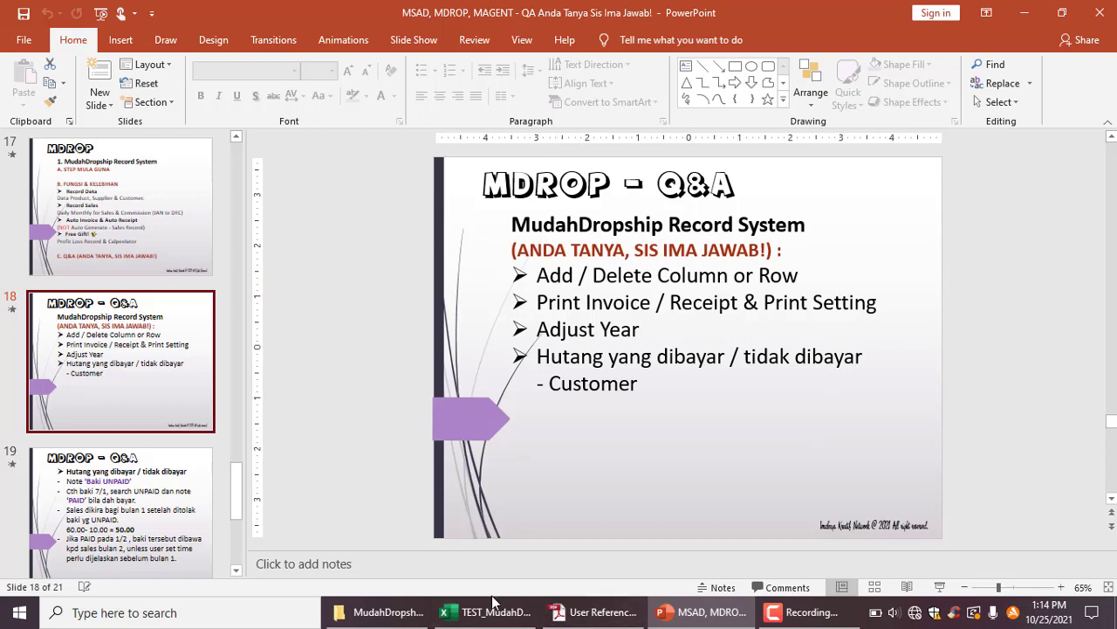
pyautogui.click(463, 608)
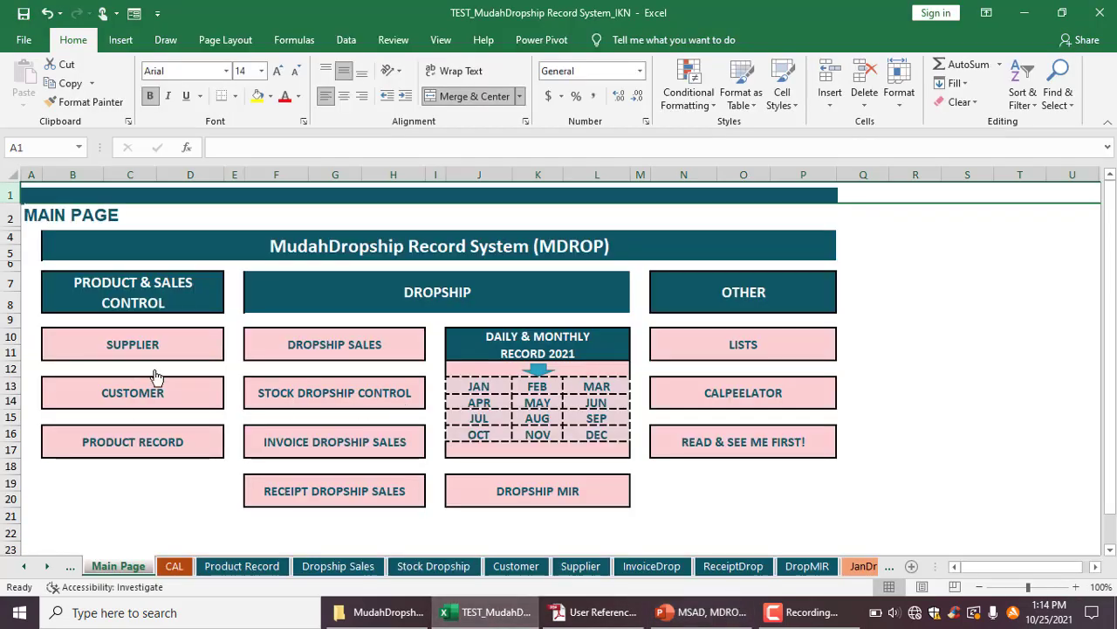
# Step: Look over the Supplier sheet's columns, then go back to the Main Page
pyautogui.click(174, 351)
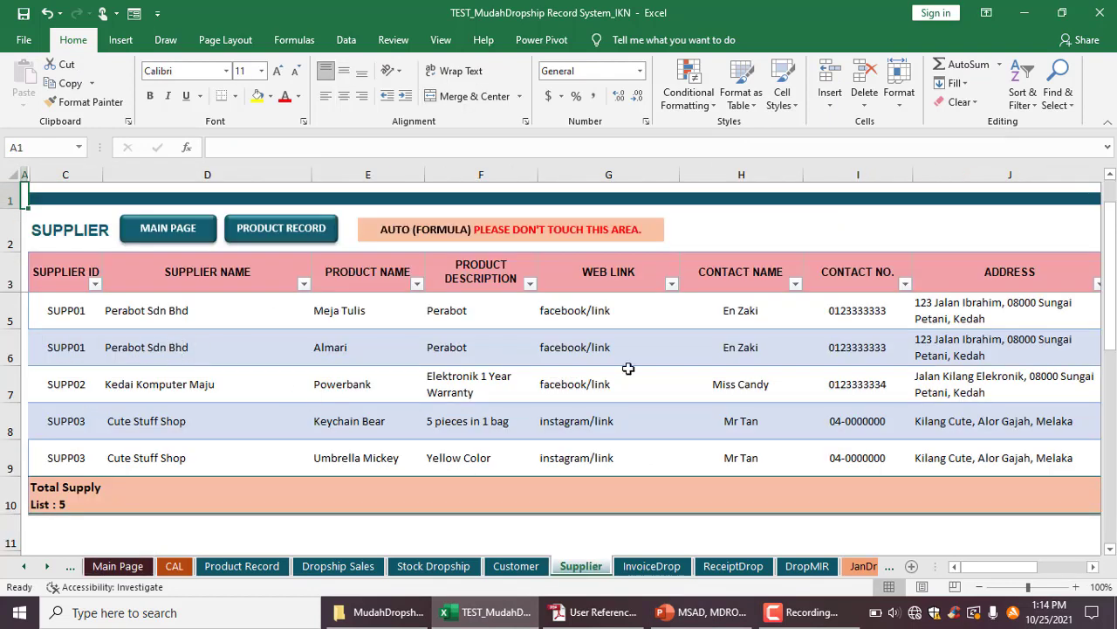
pyautogui.moveTo(978, 566); pyautogui.dragTo(1004, 566)
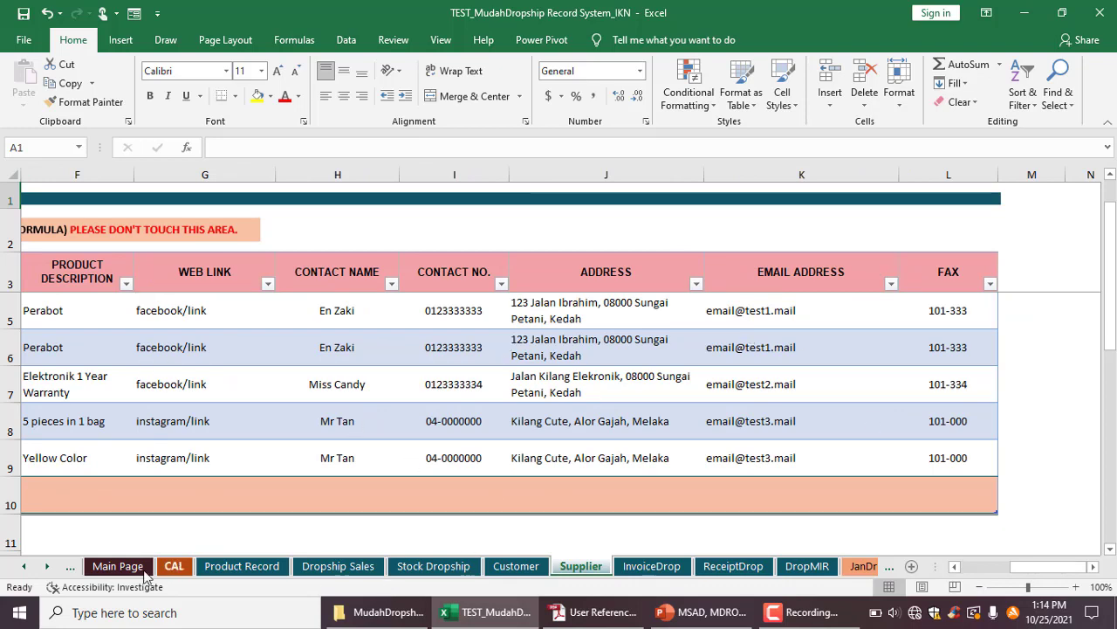
pyautogui.click(118, 565)
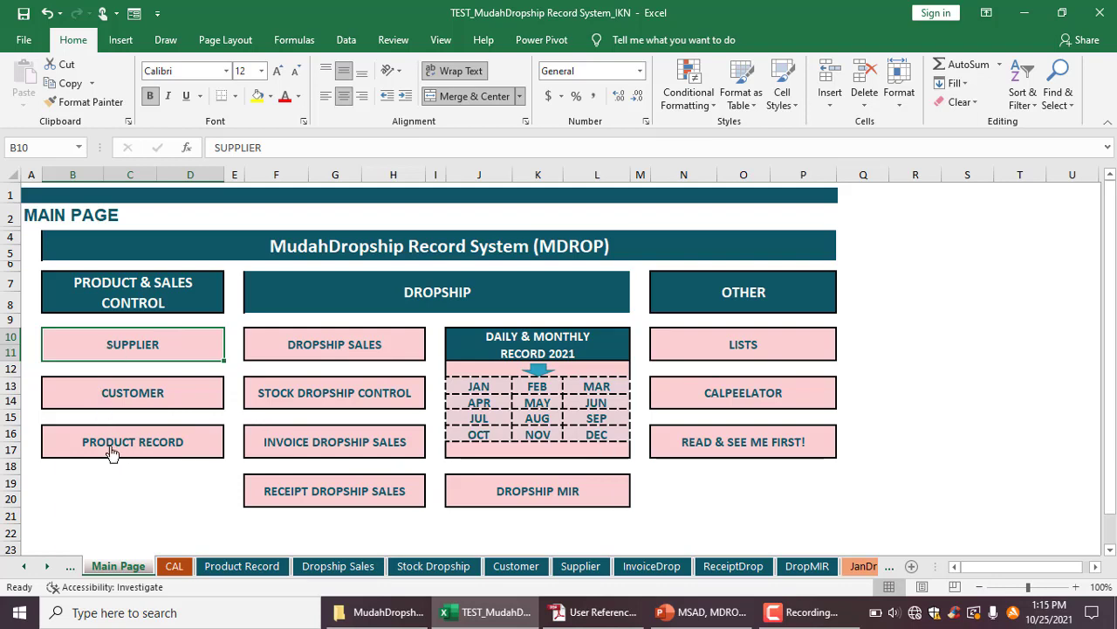
# Step: Insert a blank column M after the FAX column on the Supplier sheet and return to the Main Page
pyautogui.click(125, 358)
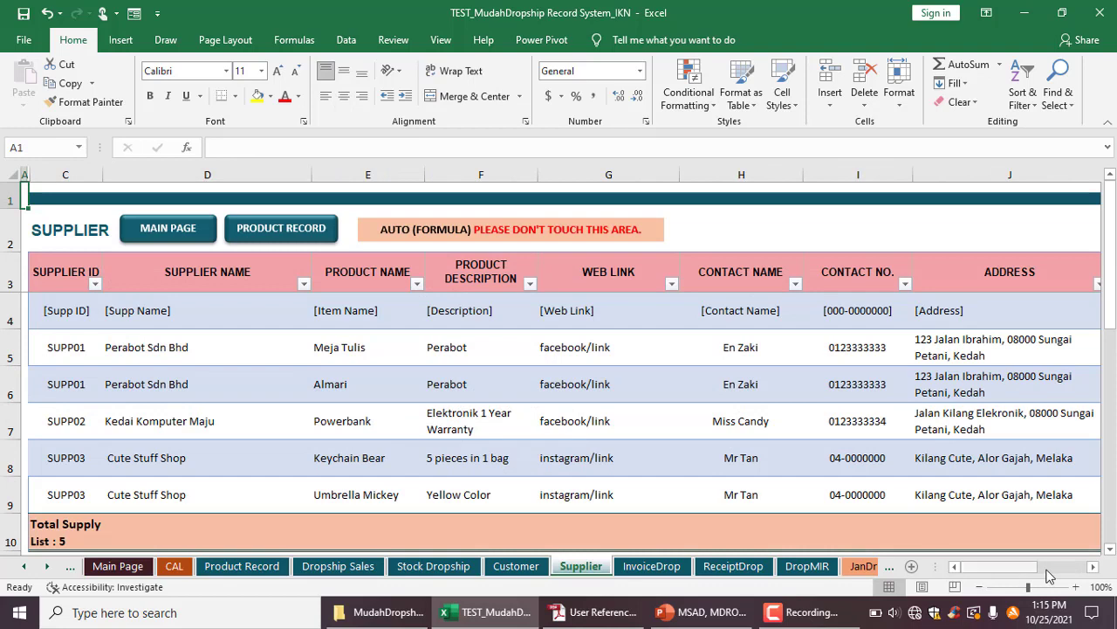
pyautogui.moveTo(995, 566); pyautogui.dragTo(1046, 566)
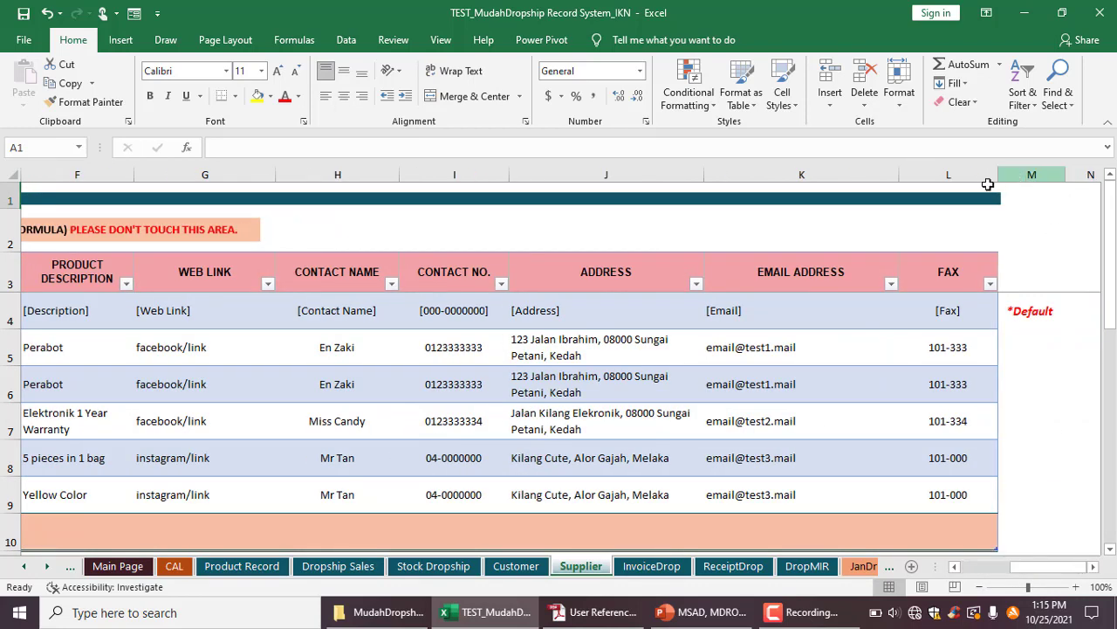
pyautogui.click(1028, 176)
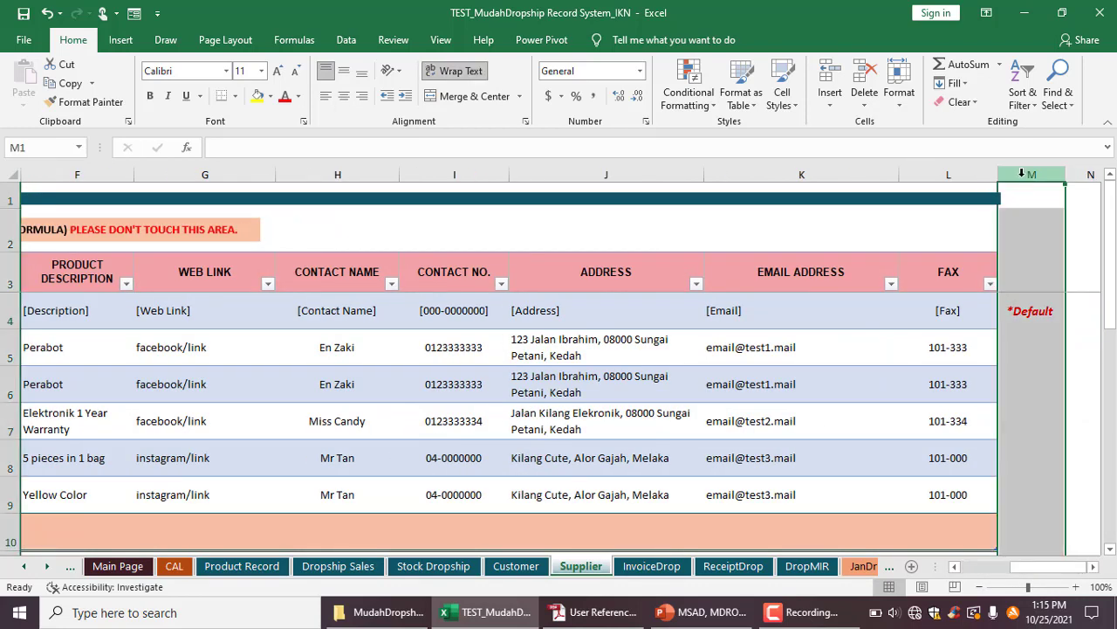
pyautogui.rightClick(1025, 180)
pyautogui.click(942, 290)
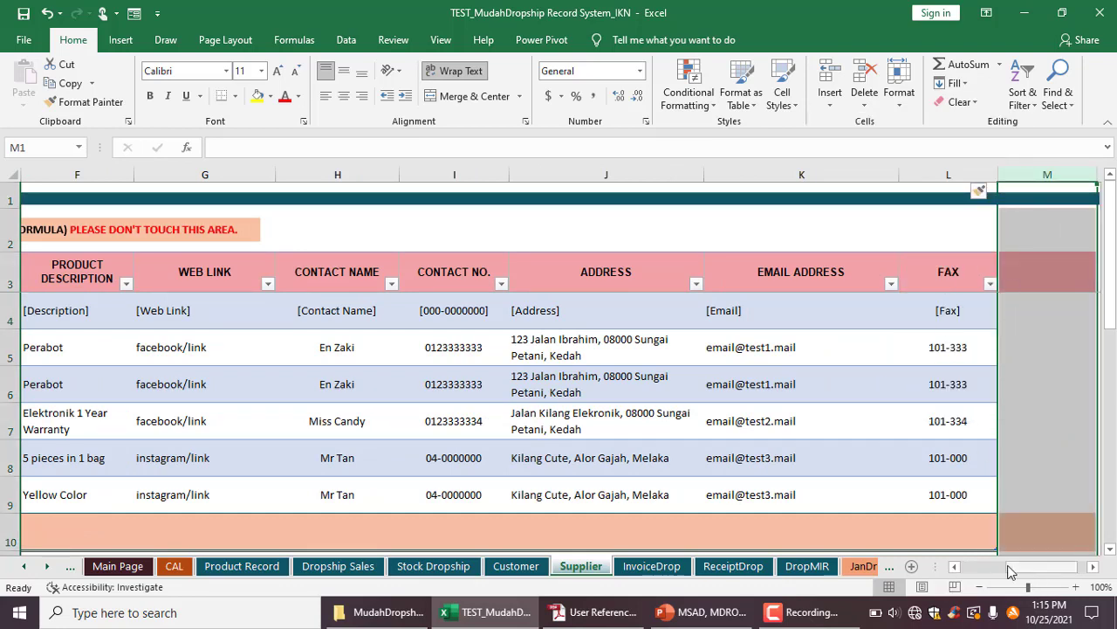
pyautogui.hscroll(-3, 978, 565)
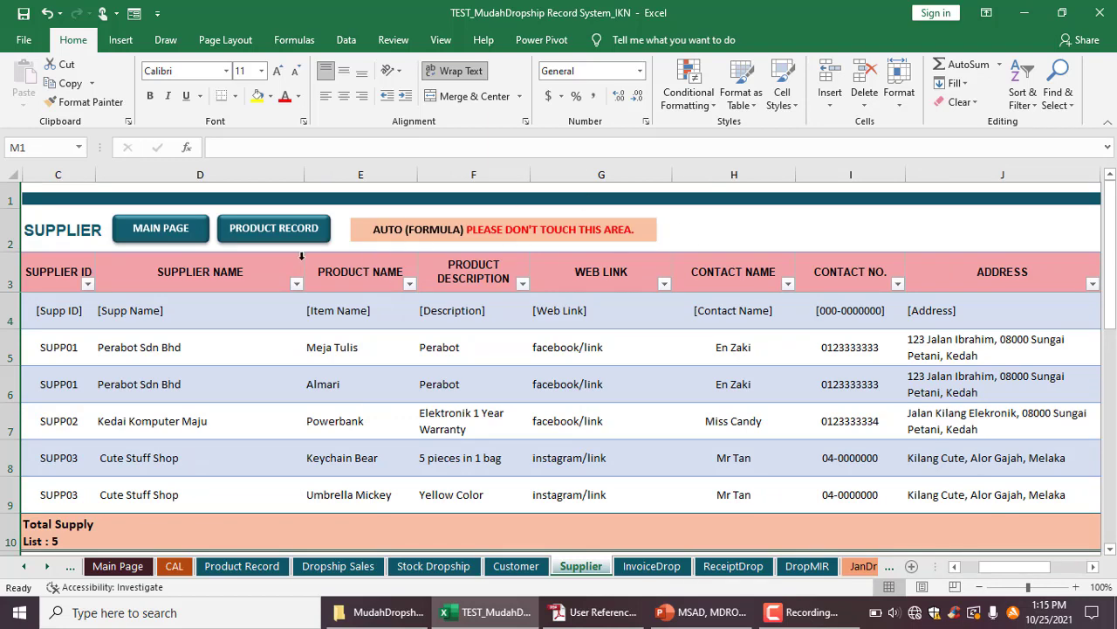
pyautogui.click(159, 228)
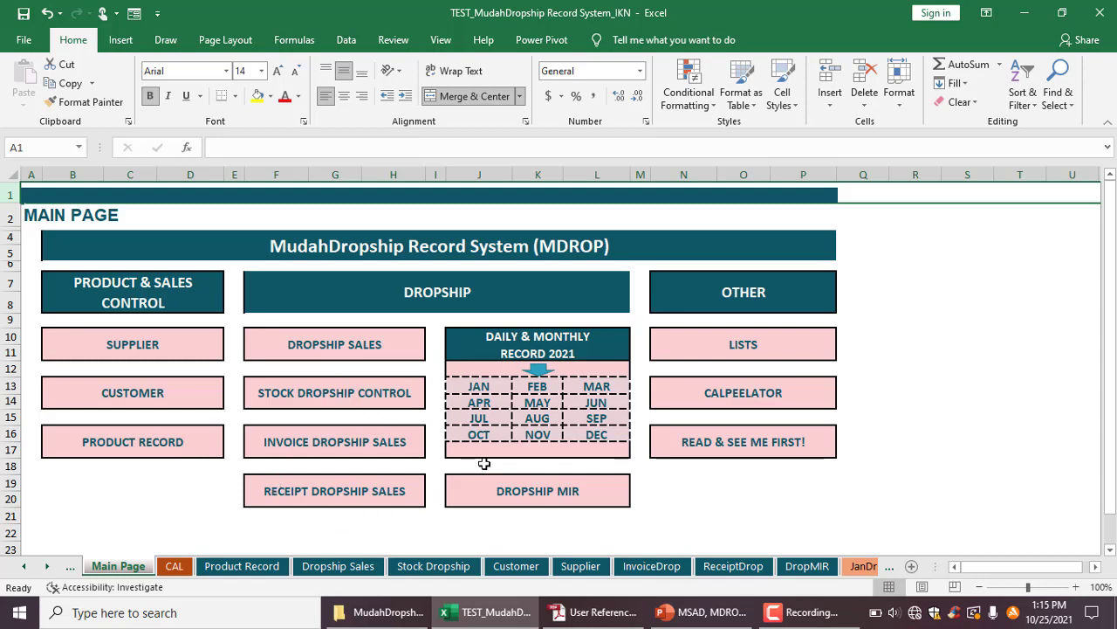
# Step: Clear the DATE filter on the Dropship Sales sheet so every sales row shows
pyautogui.click(357, 395)
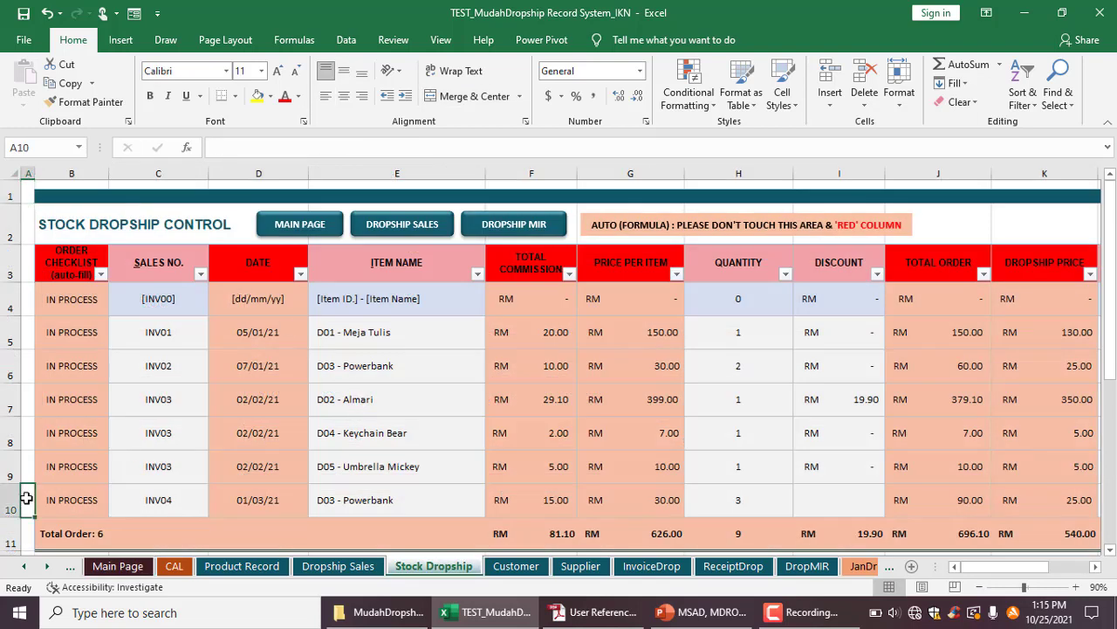
pyautogui.click(12, 500)
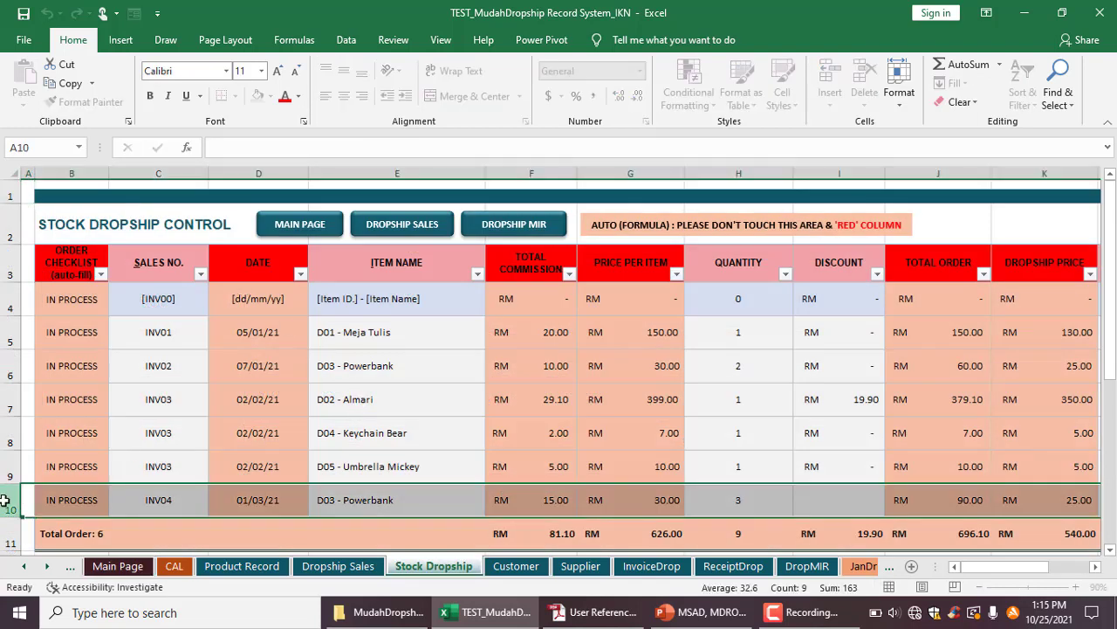
pyautogui.click(397, 227)
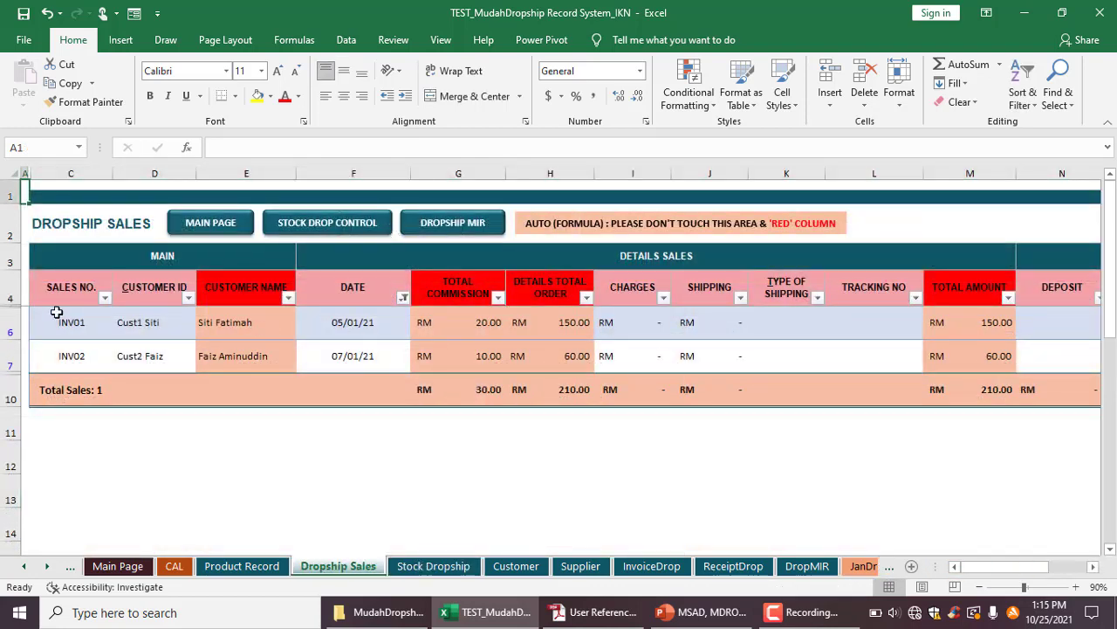
pyautogui.click(403, 298)
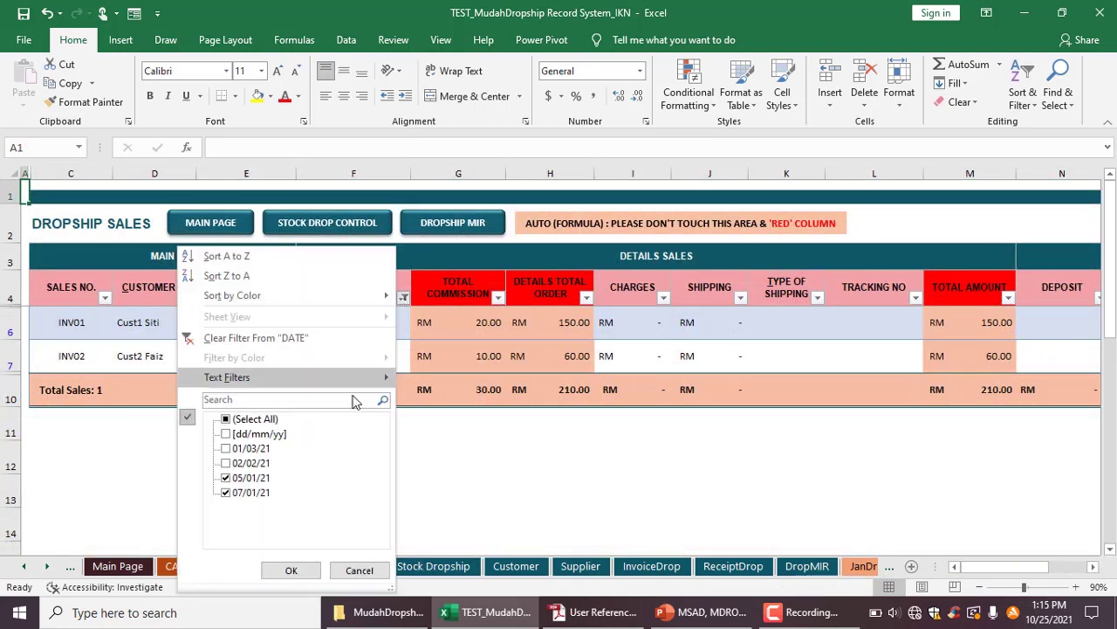
pyautogui.click(255, 420)
pyautogui.click(291, 570)
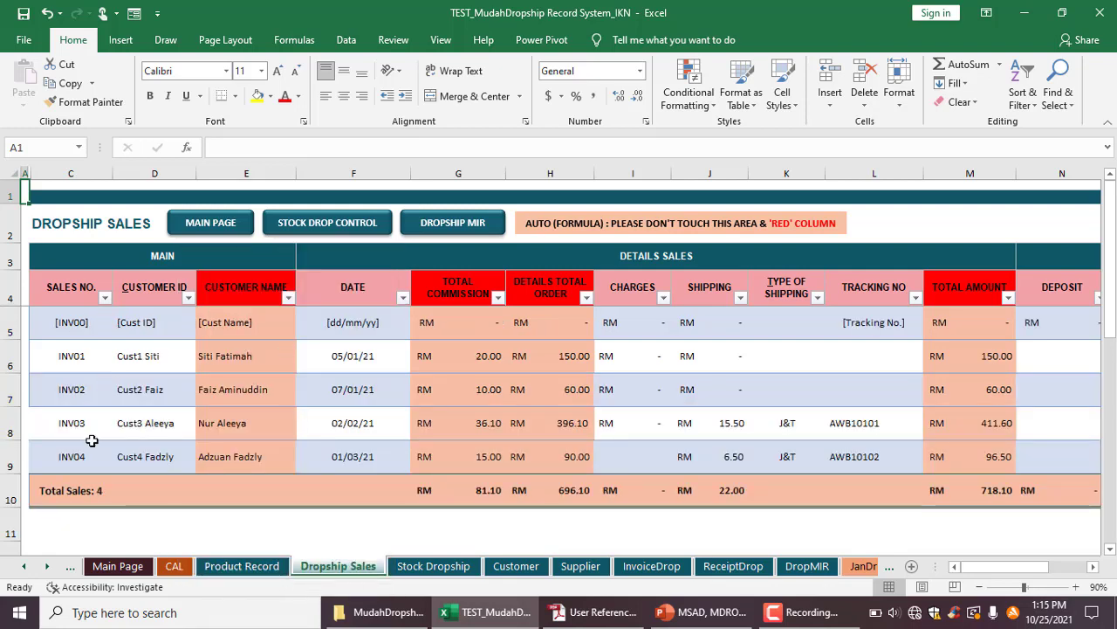
# Step: Delete the INV04 row so Total Sales reads 3, and check INV03's Total Commission formula
pyautogui.click(11, 461)
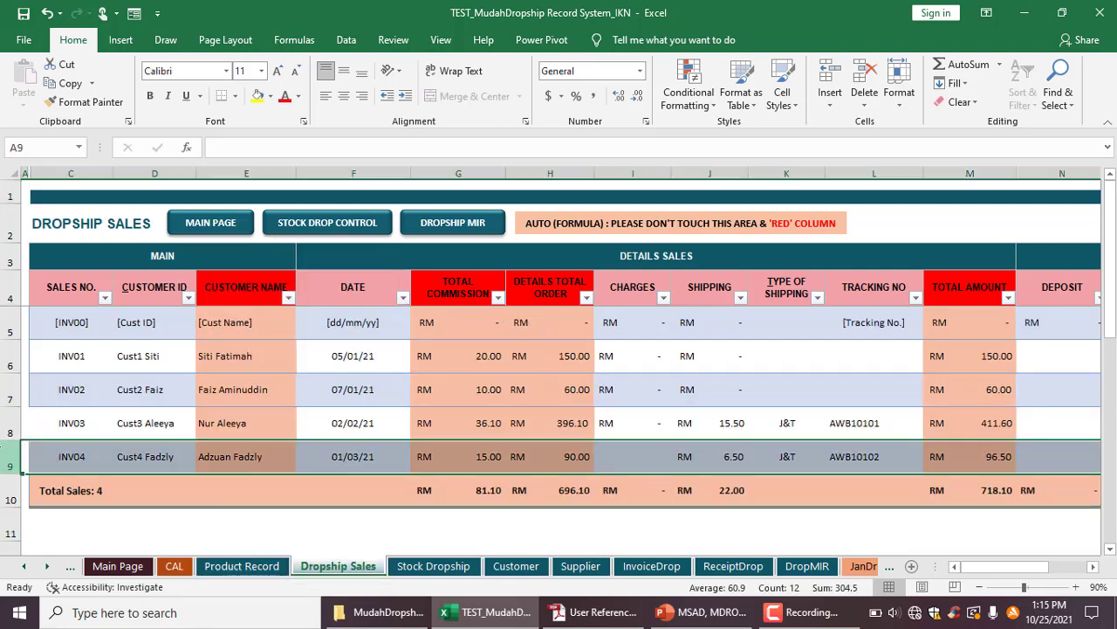
pyautogui.rightClick(10, 461)
pyautogui.click(48, 345)
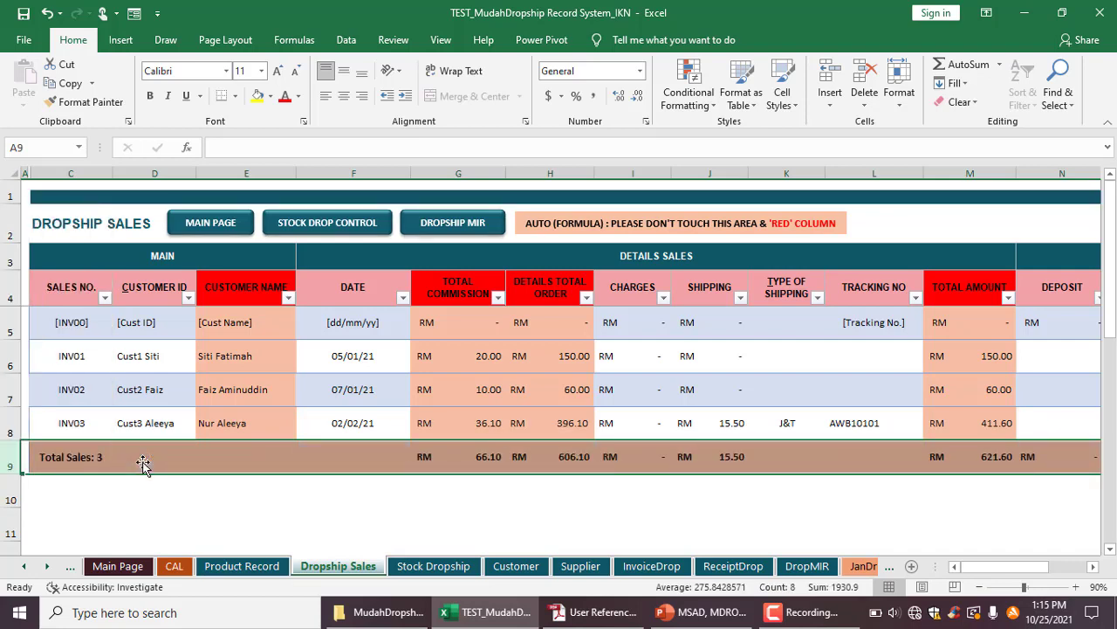
pyautogui.click(454, 407)
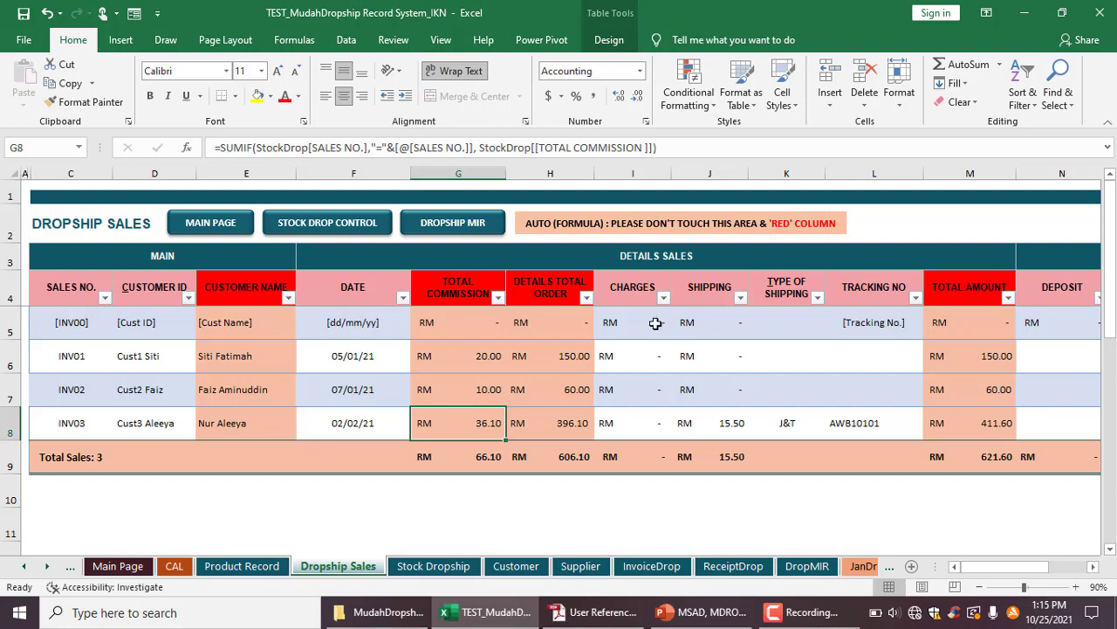
pyautogui.moveTo(1004, 567); pyautogui.dragTo(1021, 567)
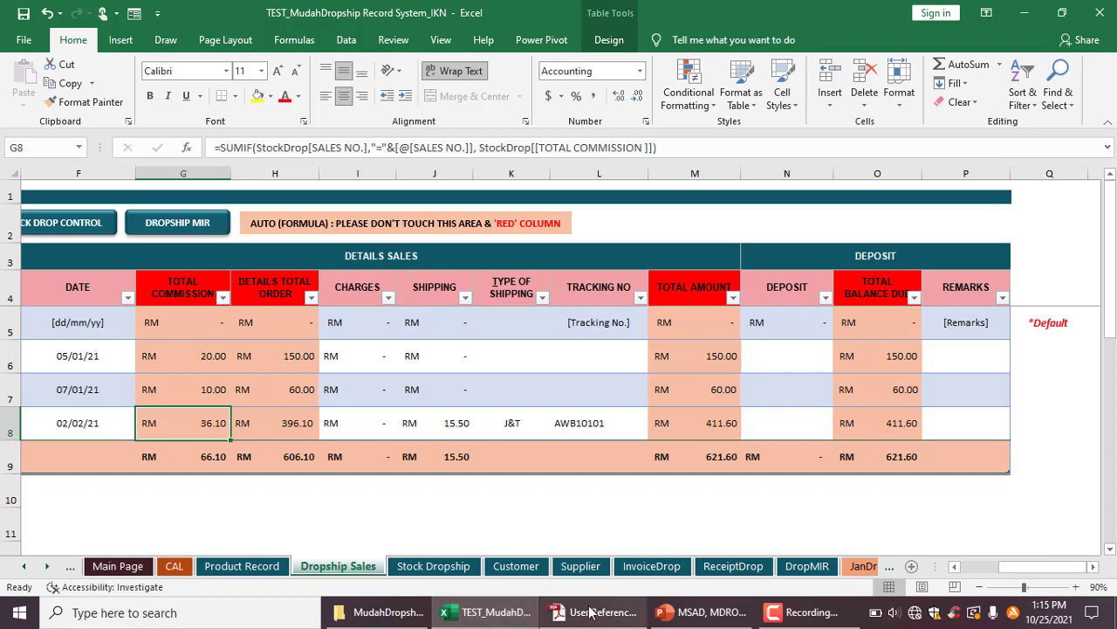
pyautogui.moveTo(1017, 567); pyautogui.dragTo(999, 567)
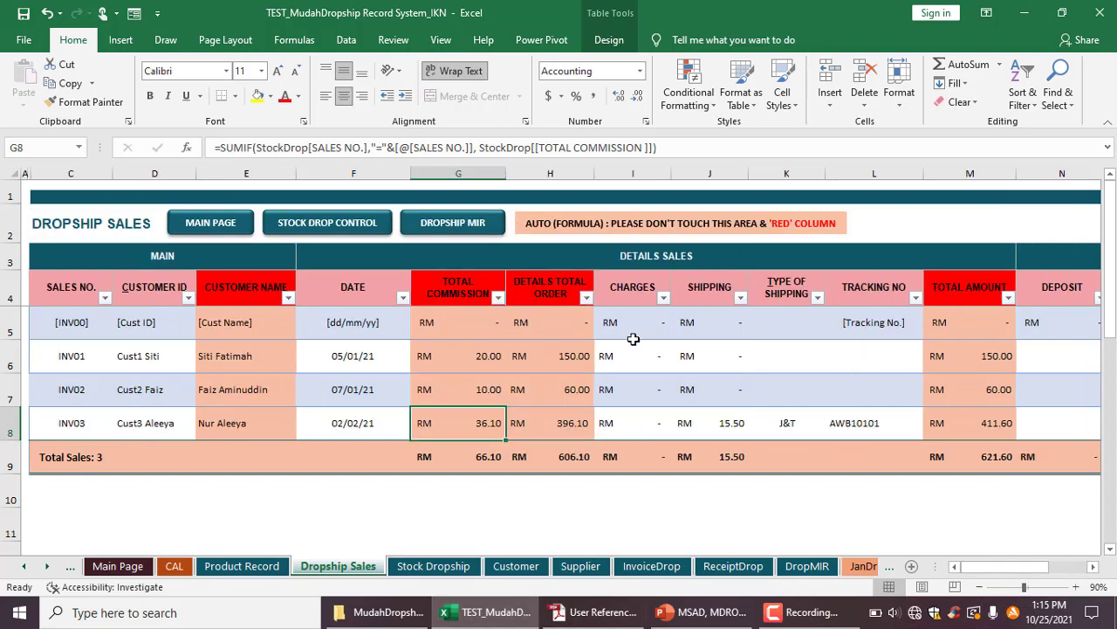
pyautogui.click(703, 612)
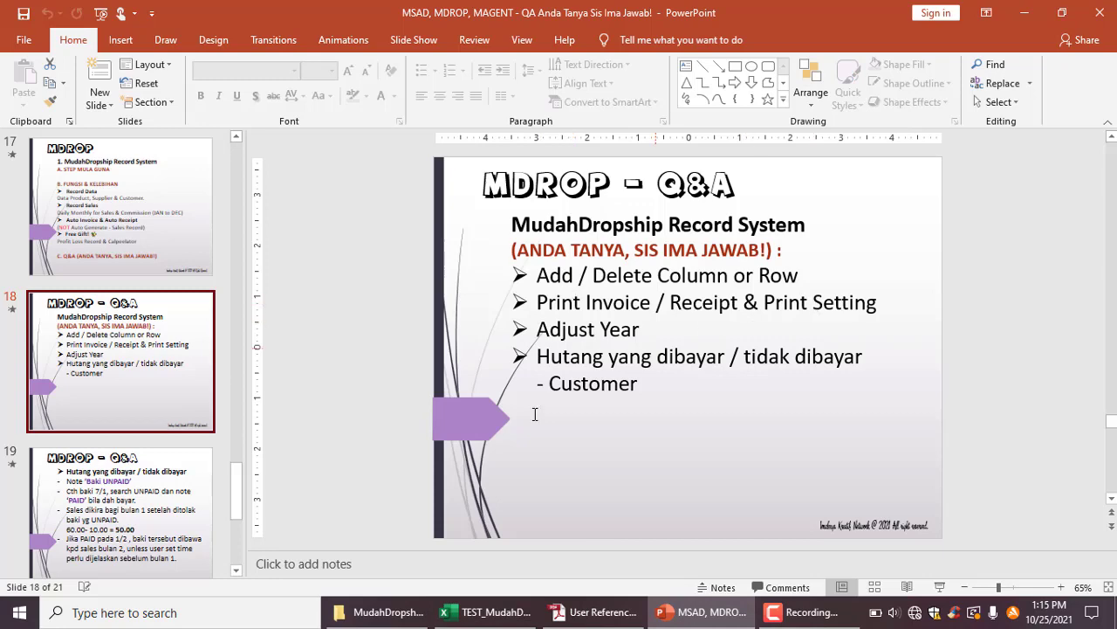
# Step: Find the A4 print-settings screenshots on page 8 of the reference note, then return to Excel
pyautogui.click(596, 612)
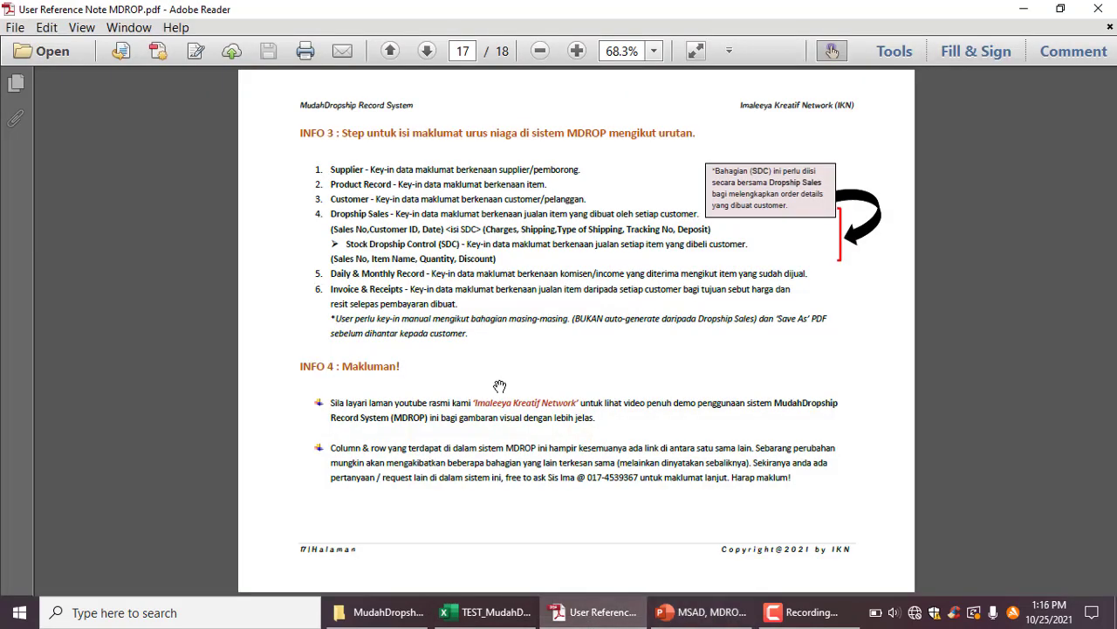
pyautogui.scroll(5, 499, 386)
pyautogui.scroll(6, 500, 386)
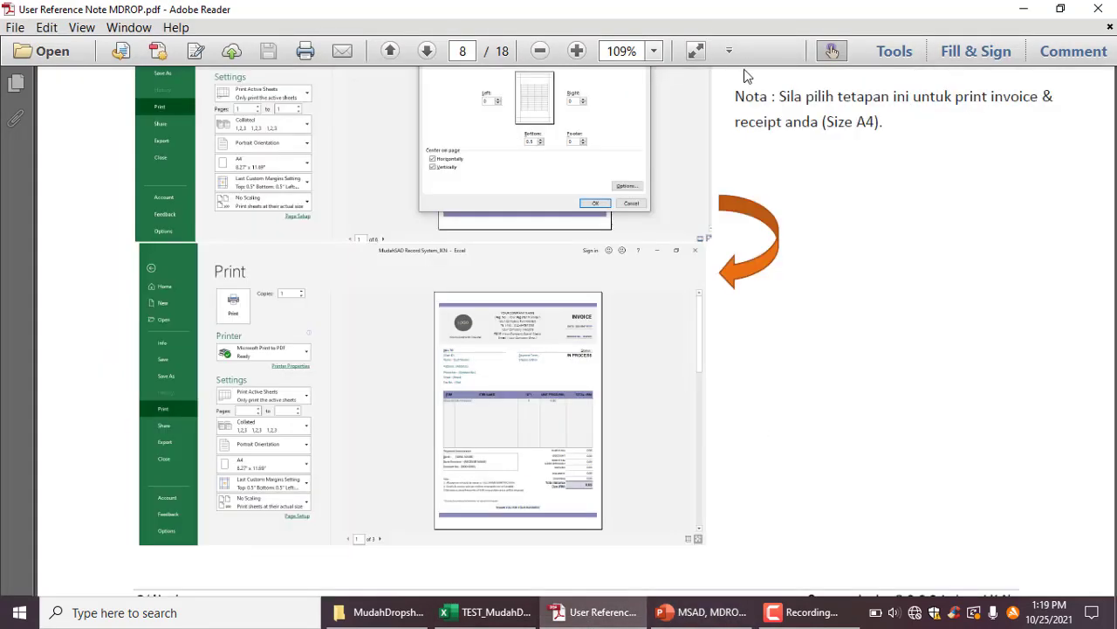
pyautogui.scroll(1, 705, 183)
pyautogui.scroll(2, 705, 183)
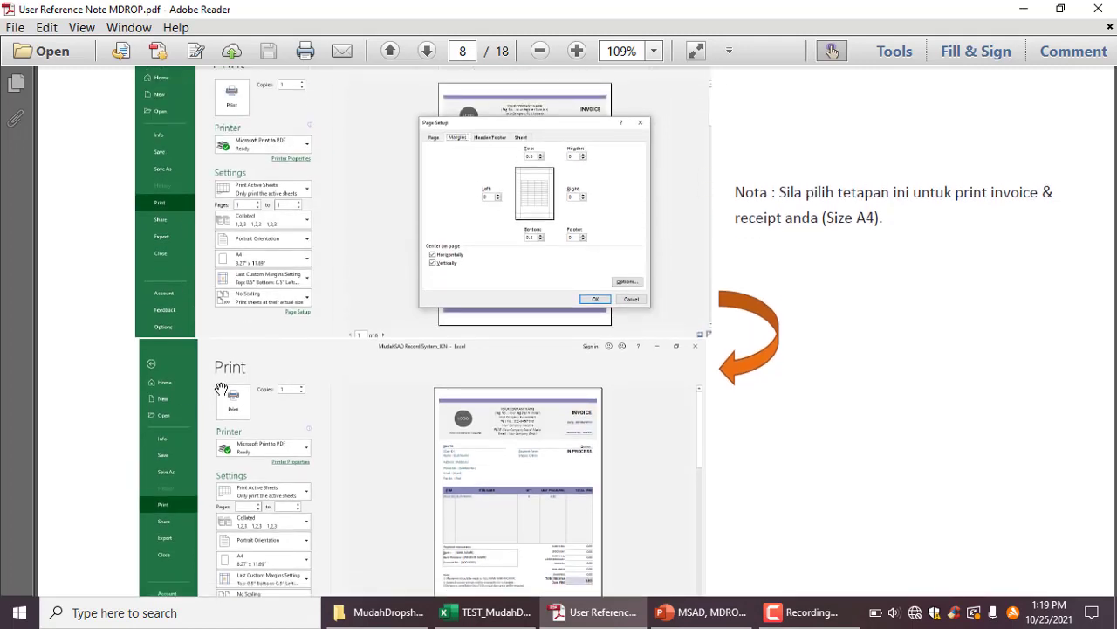
pyautogui.moveTo(342, 319); pyautogui.dragTo(342, 269)
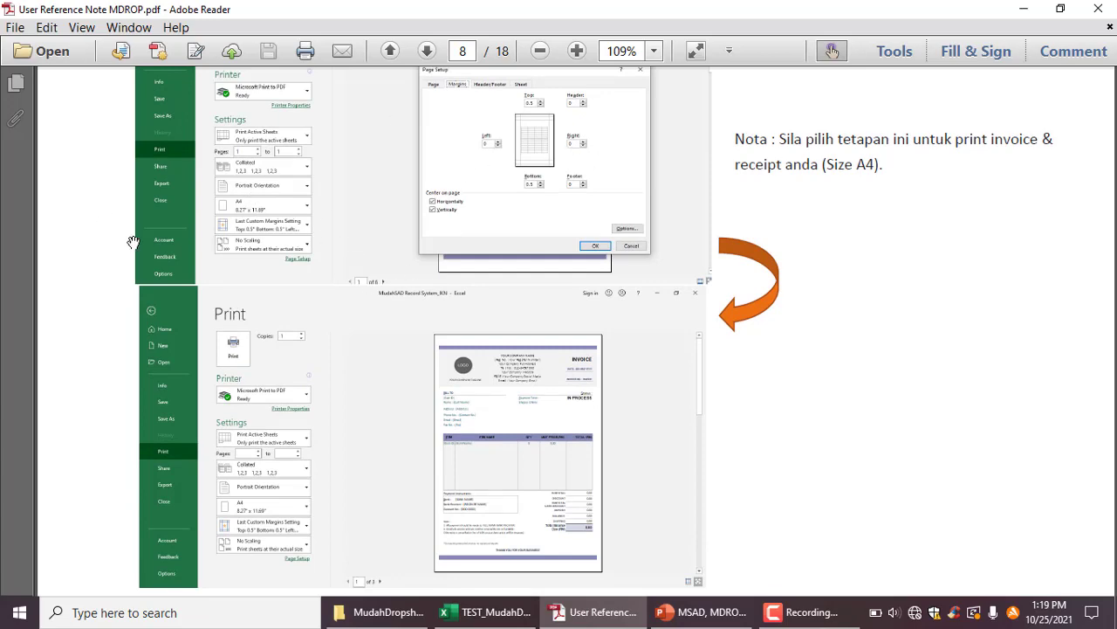
pyautogui.scroll(5, 419, 219)
pyautogui.scroll(-5, 404, 211)
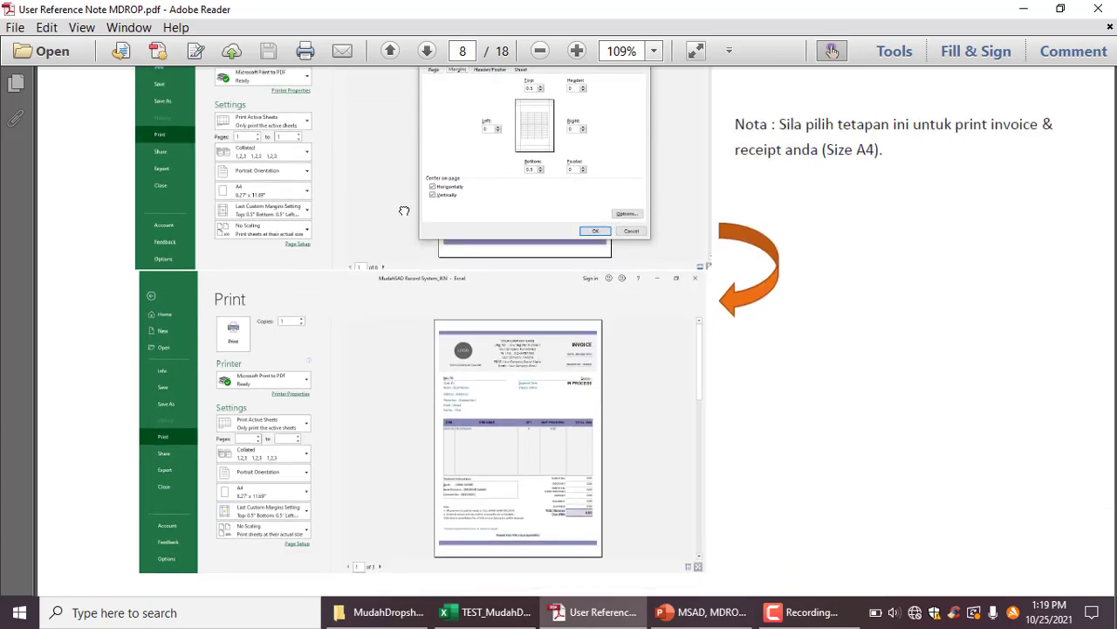
pyautogui.hotkey('alt', 'Tab')
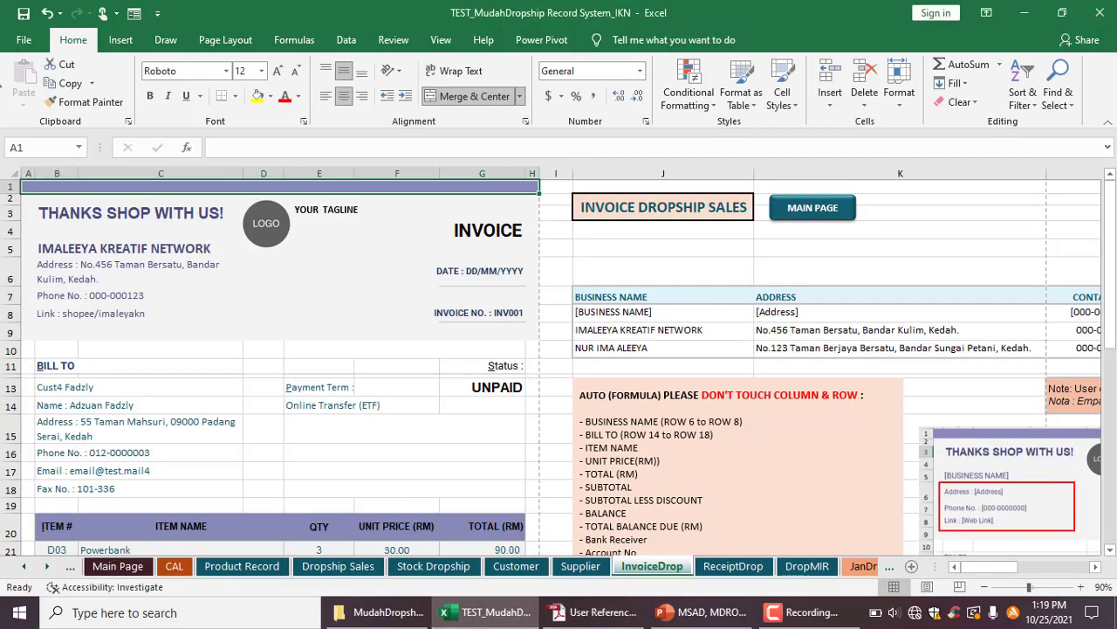
# Step: Open the invoice print preview, compare it with the reference note, and start then cancel a PDF print
pyautogui.click(24, 40)
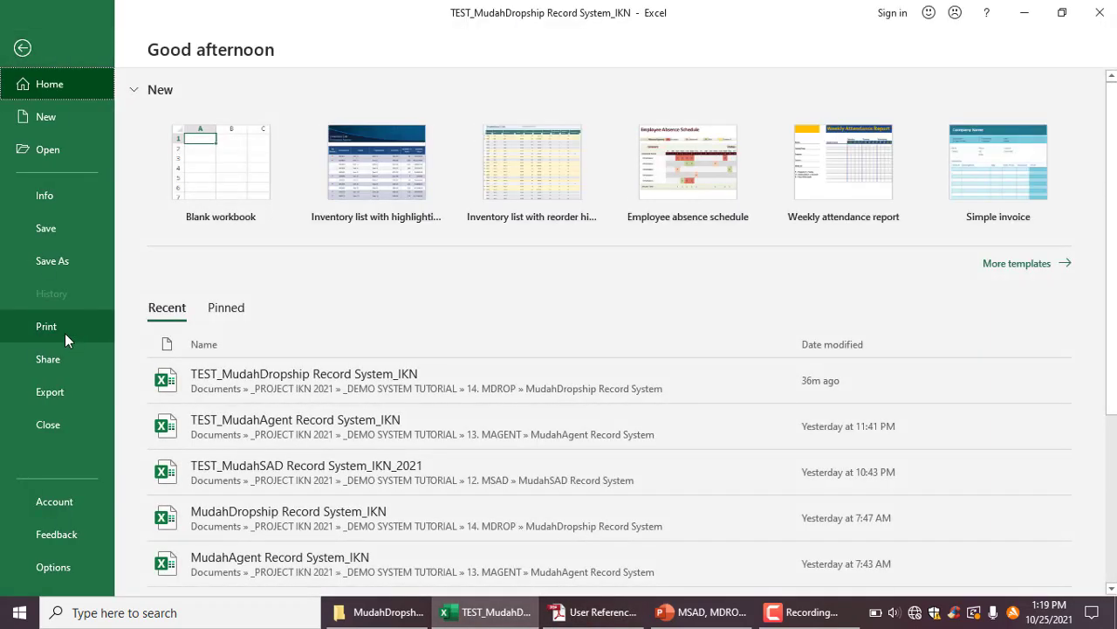
pyautogui.click(64, 332)
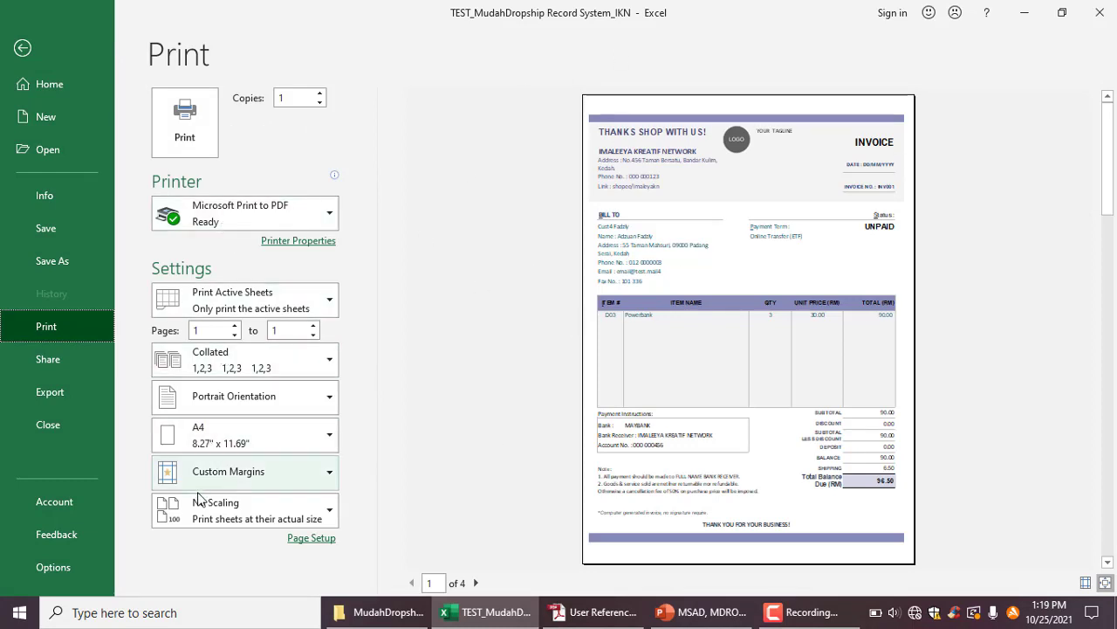
pyautogui.click(576, 612)
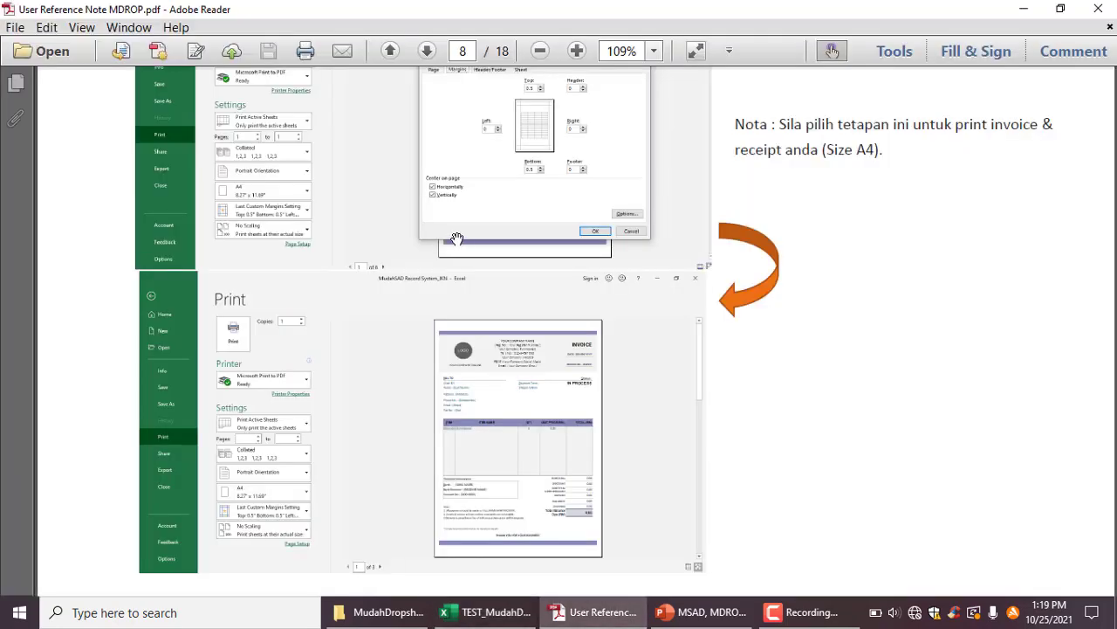
pyautogui.click(485, 612)
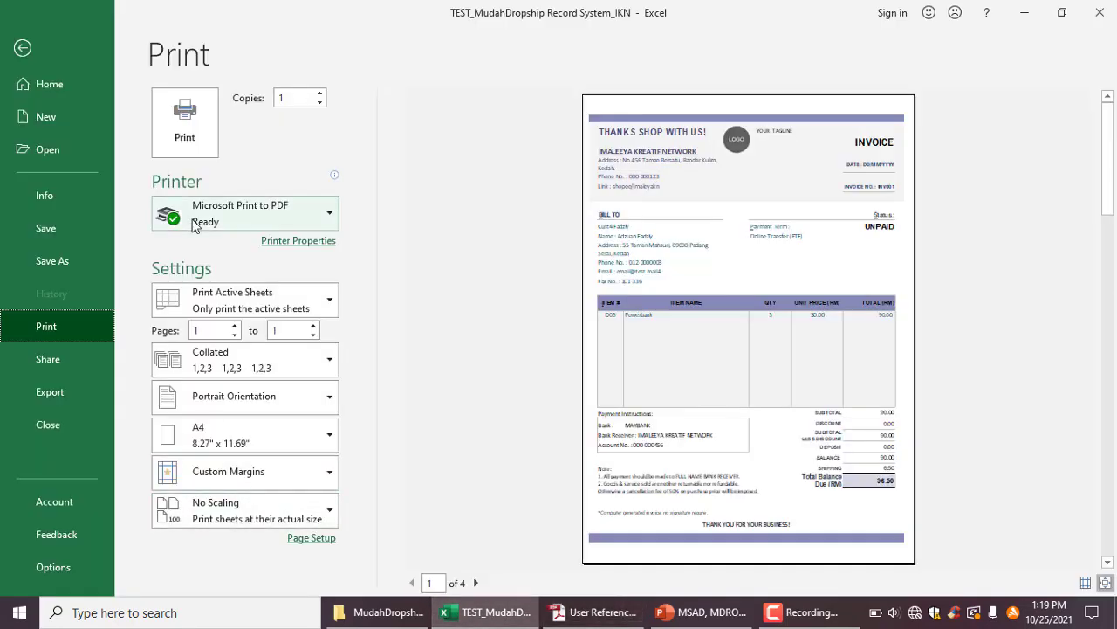
pyautogui.click(185, 137)
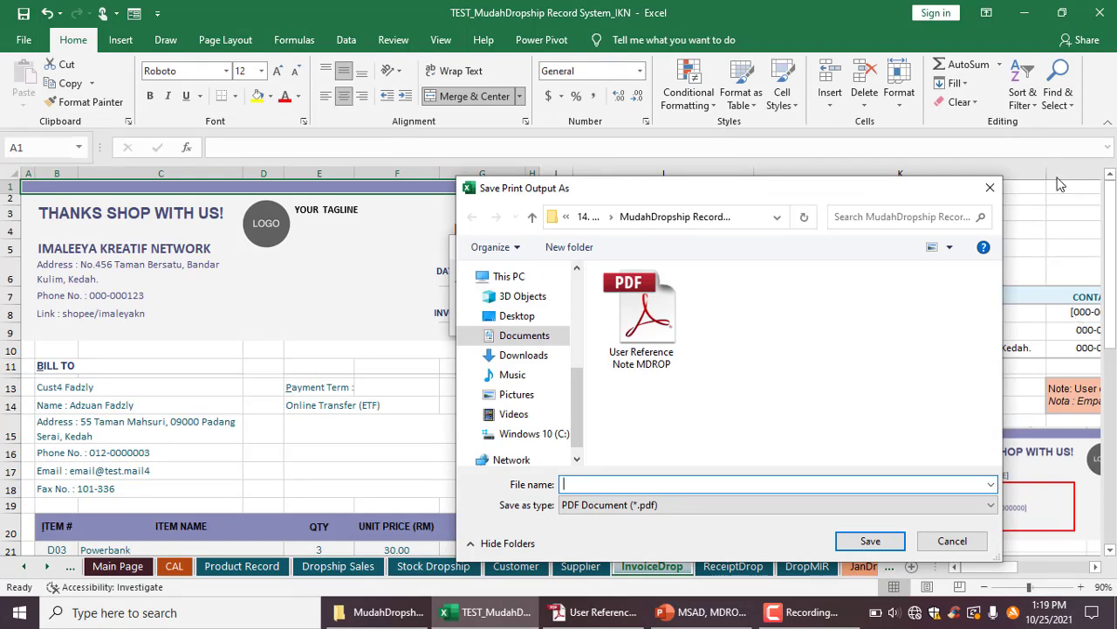
pyautogui.click(989, 189)
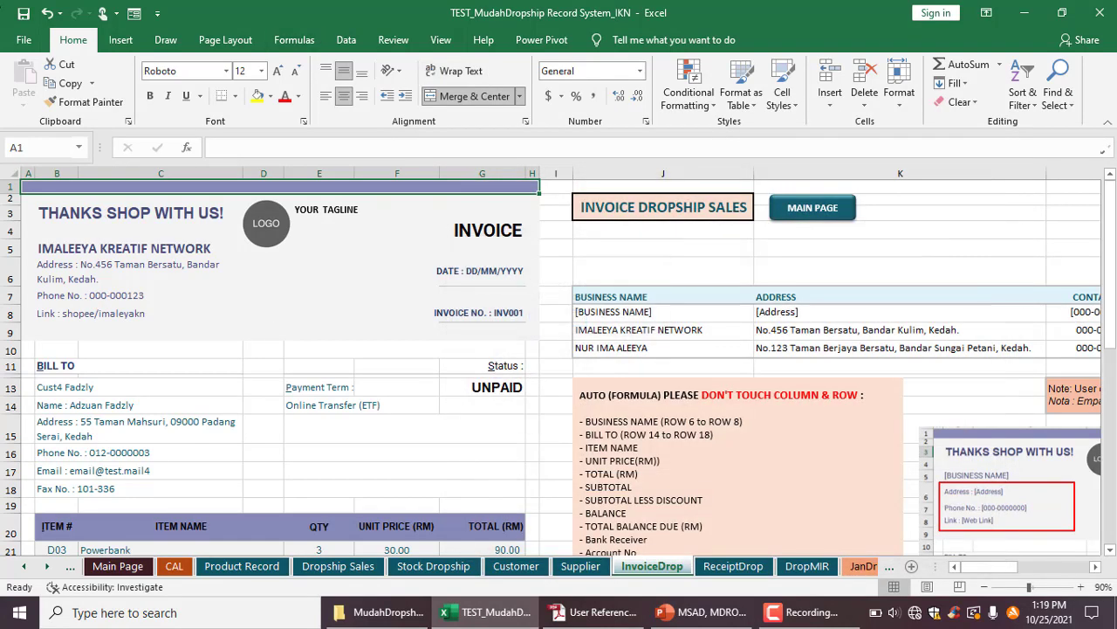
# Step: Print the invoice with Microsoft Print to PDF and save it as INV01 MDROP
pyautogui.click(26, 40)
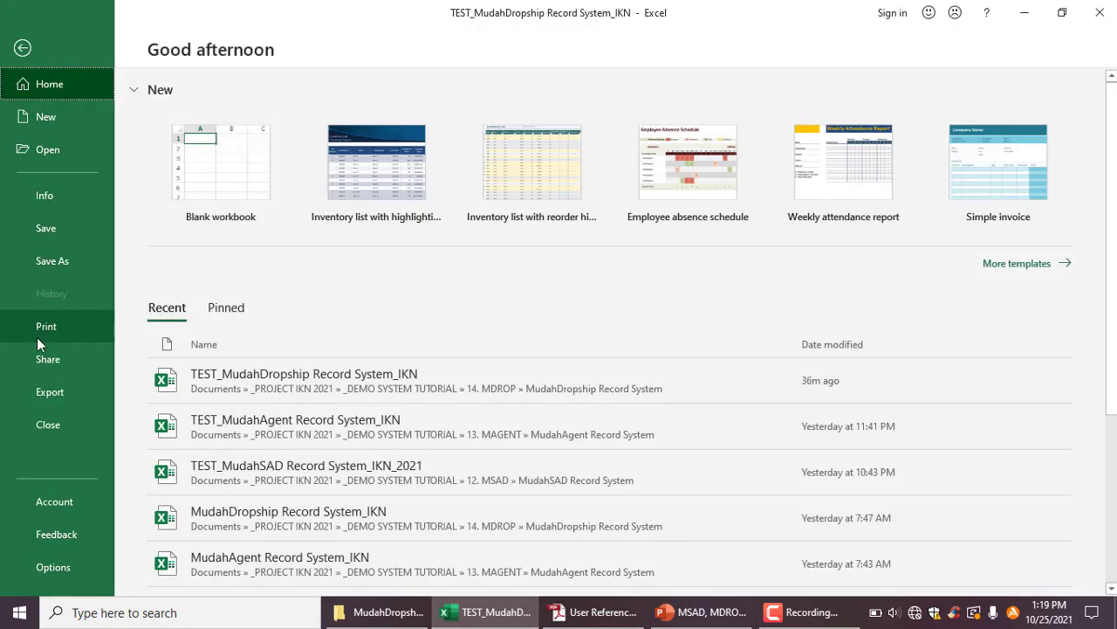
pyautogui.click(37, 332)
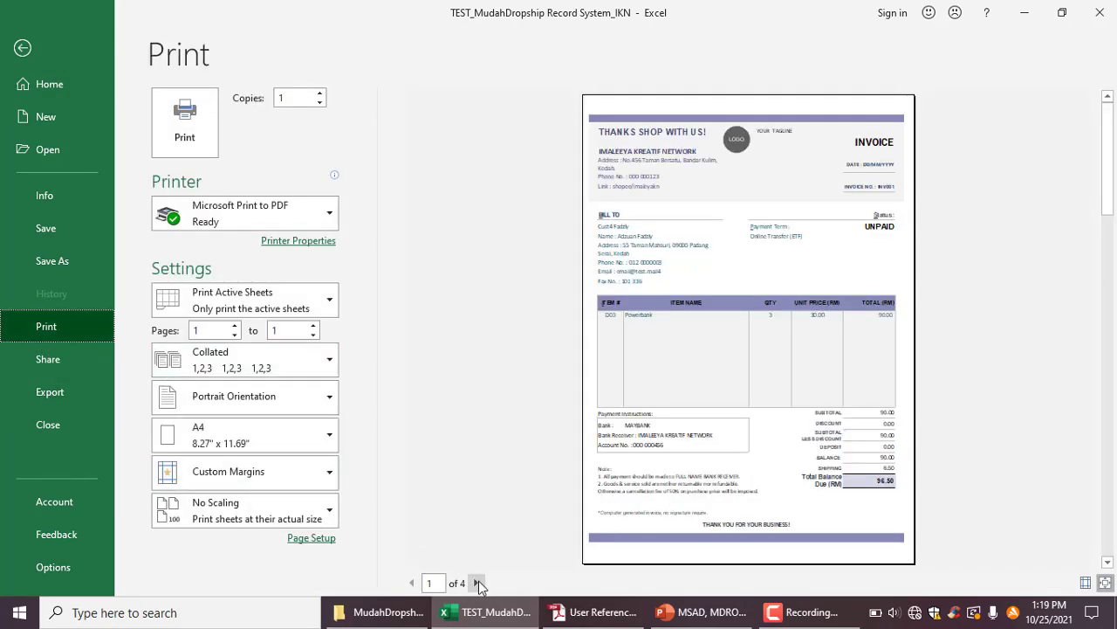
pyautogui.click(179, 119)
pyautogui.write('INV01 MDROP')
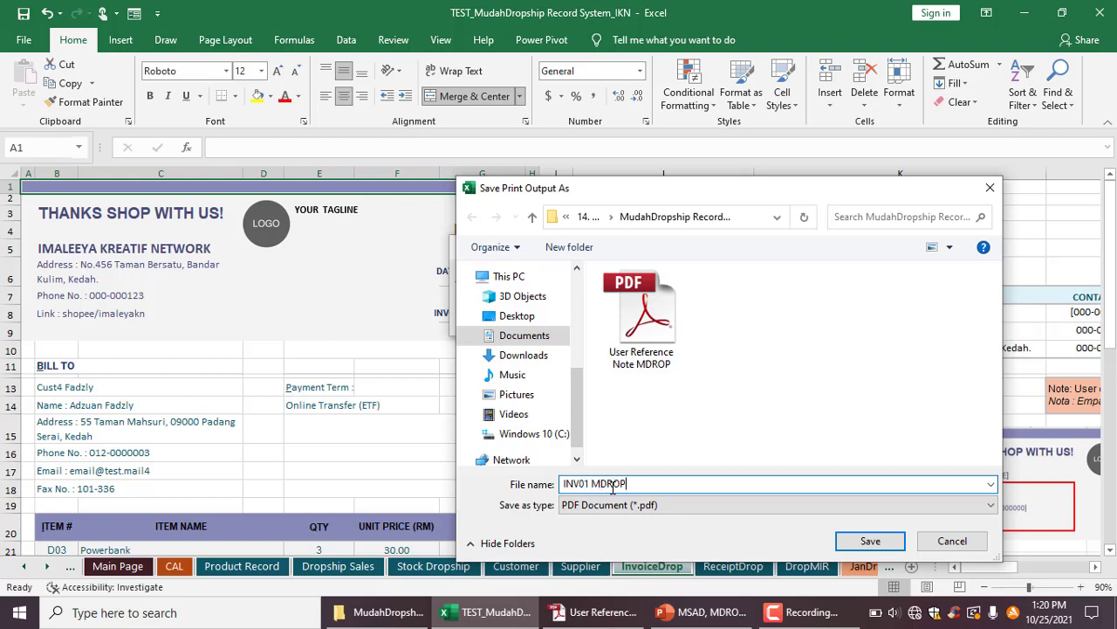
pyautogui.click(868, 541)
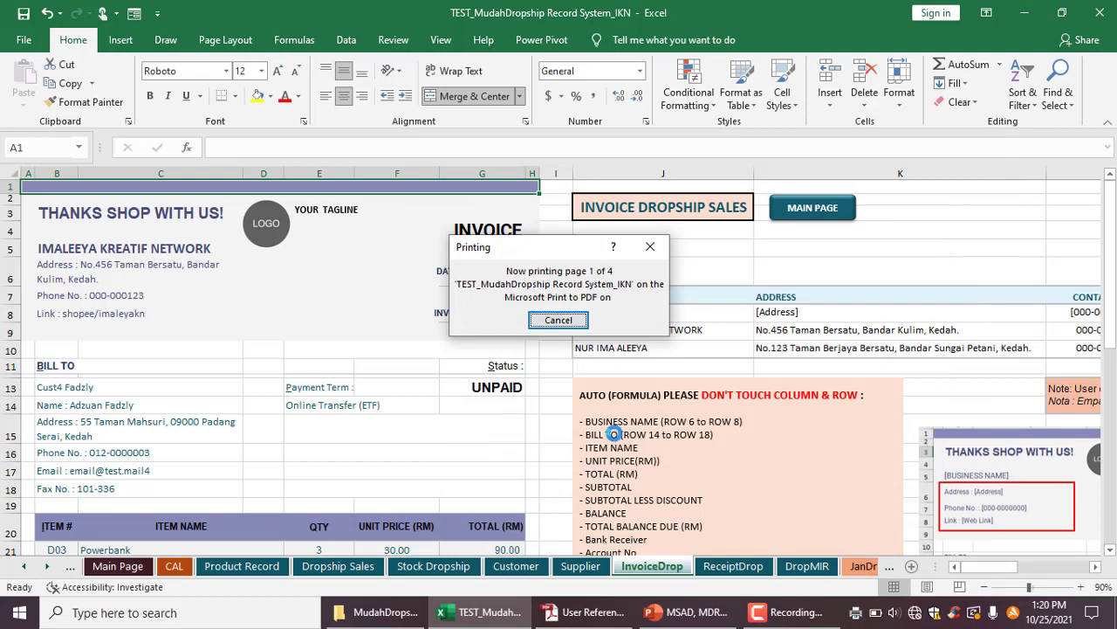
# Step: Open the saved INV01 MDROP PDF, review it at 100% zoom, then close it
pyautogui.click(380, 612)
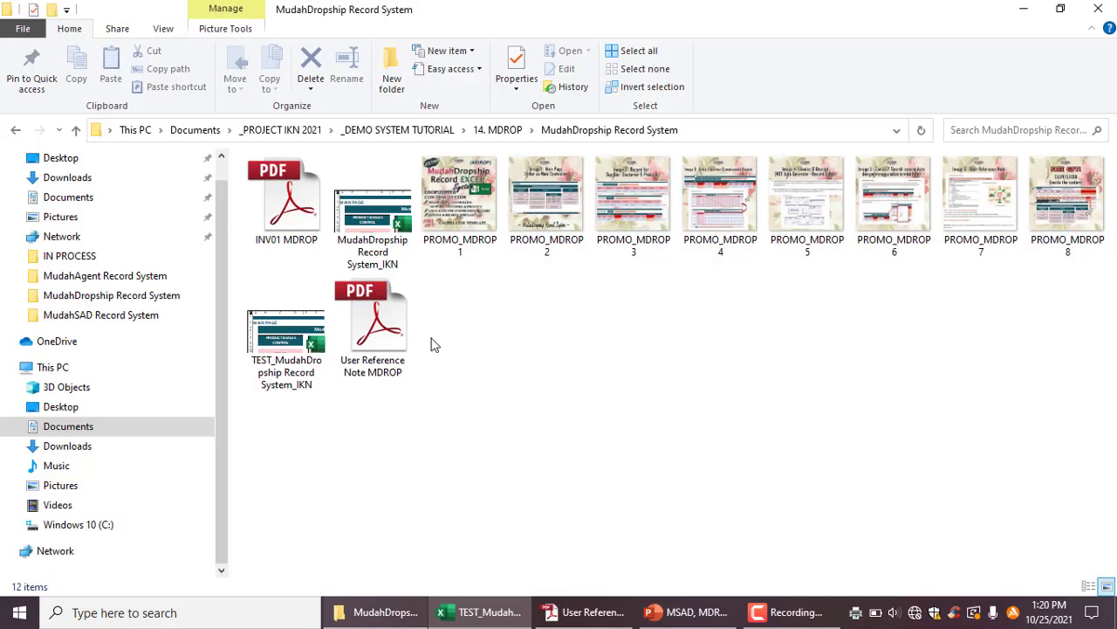
pyautogui.doubleClick(286, 203)
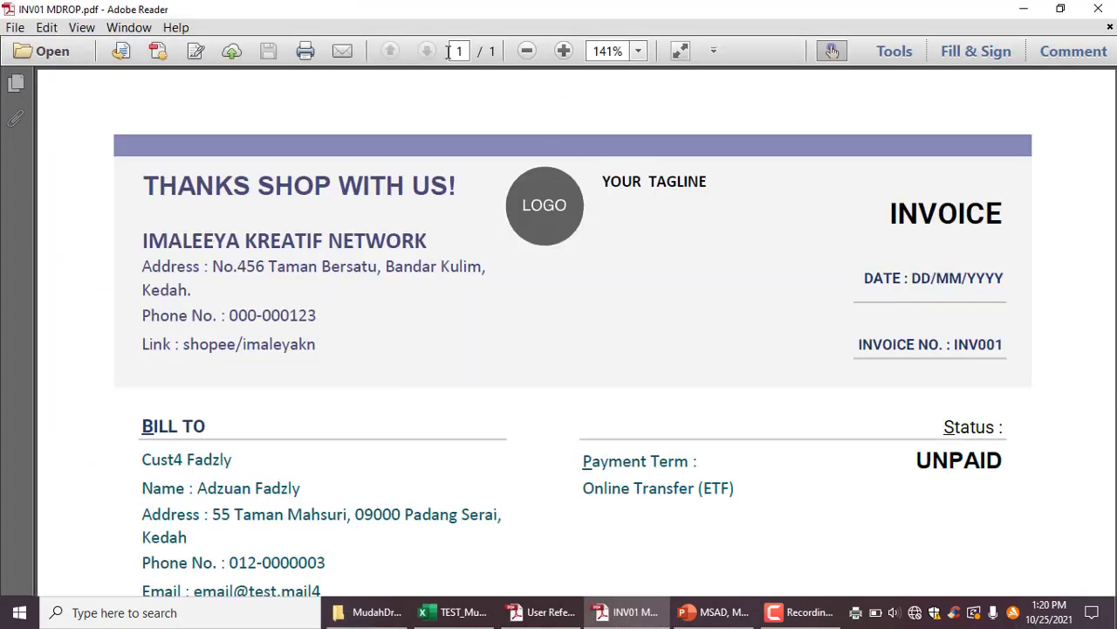
pyautogui.click(640, 51)
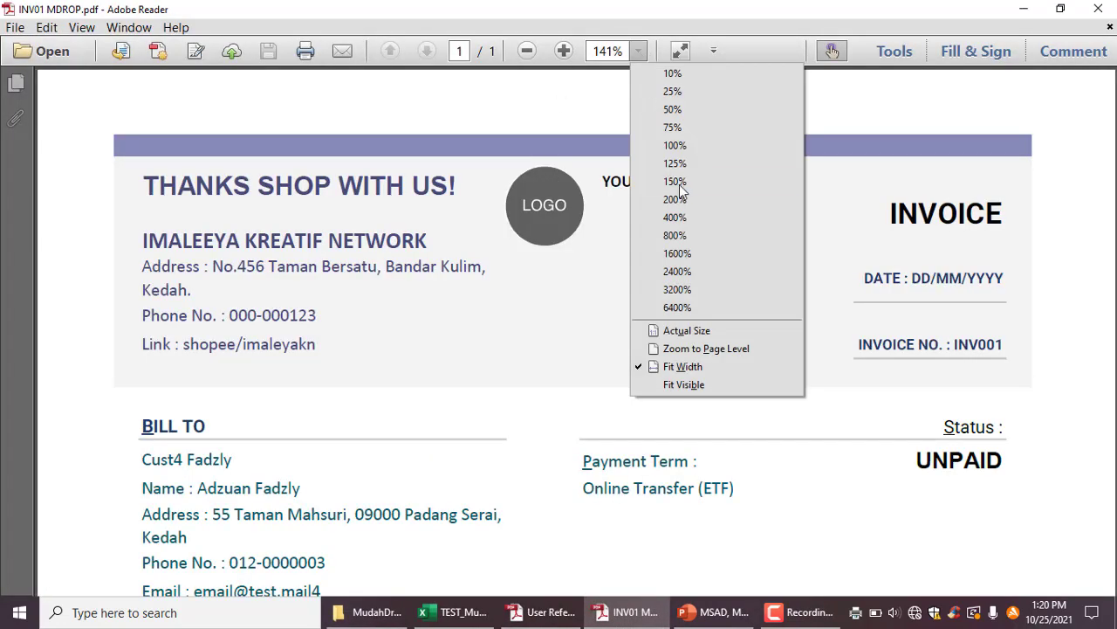
pyautogui.click(681, 149)
pyautogui.scroll(-5, 437, 275)
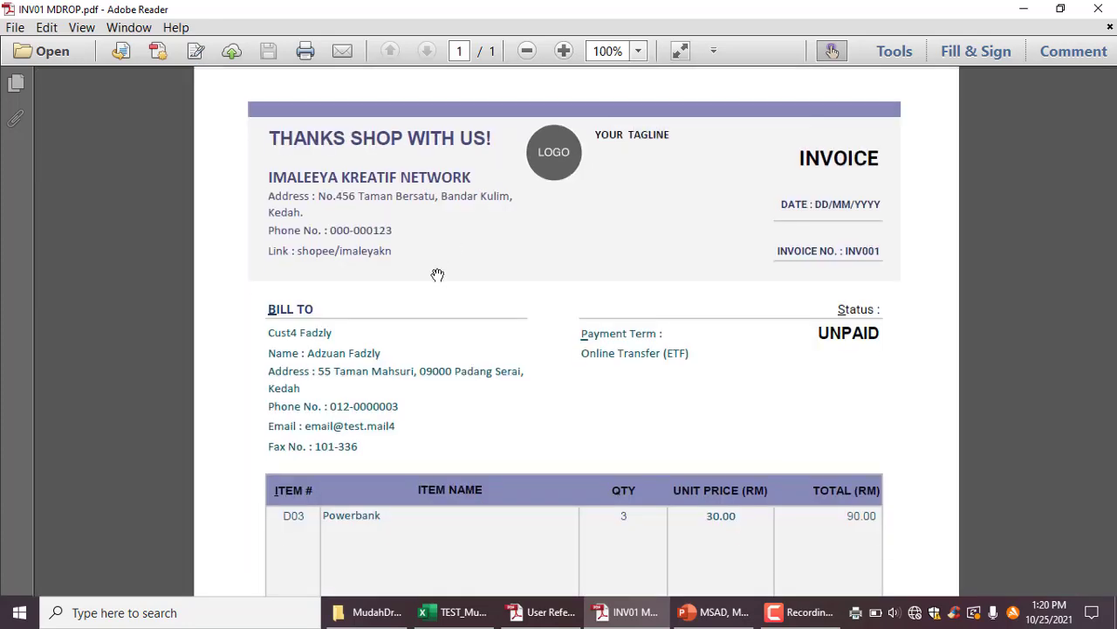
pyautogui.scroll(-3, 438, 275)
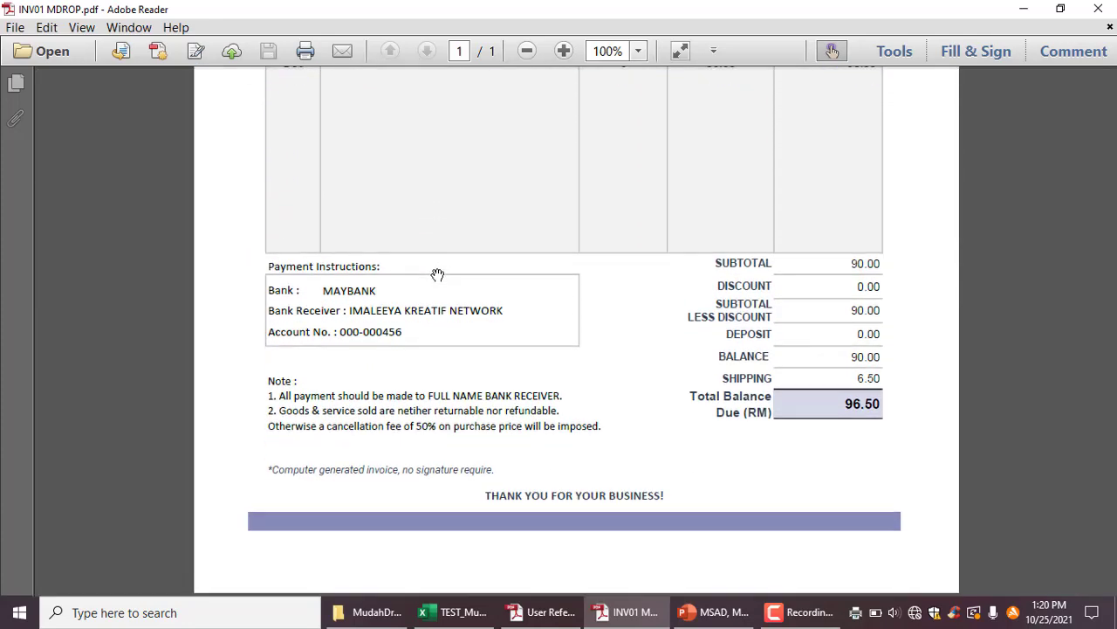
pyautogui.scroll(1, 437, 275)
pyautogui.scroll(9, 437, 275)
pyautogui.scroll(3, 437, 275)
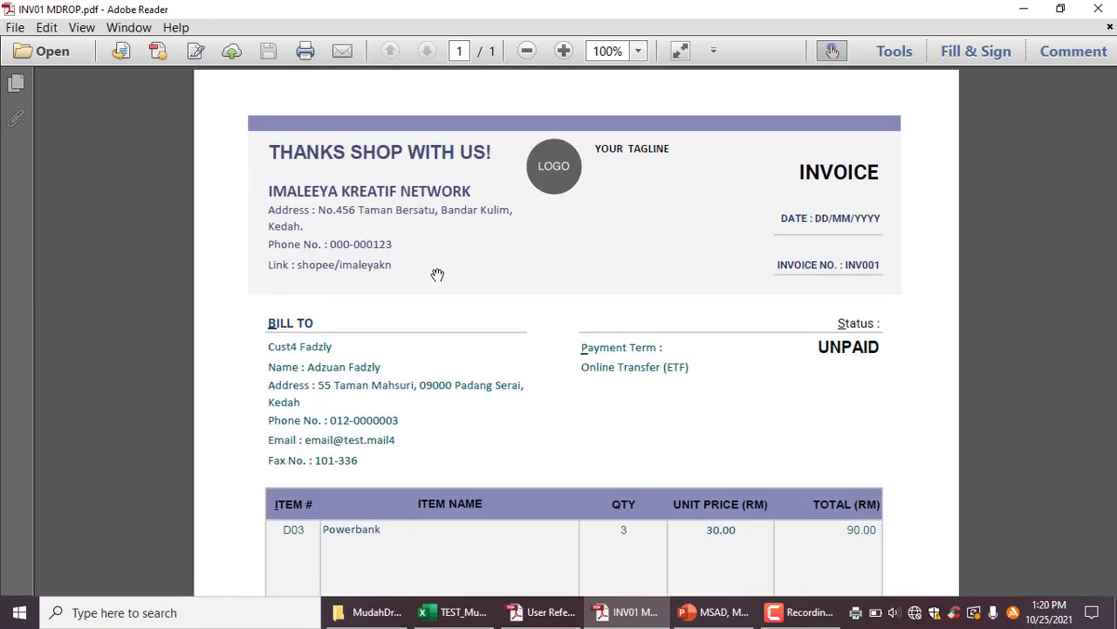
pyautogui.click(1098, 8)
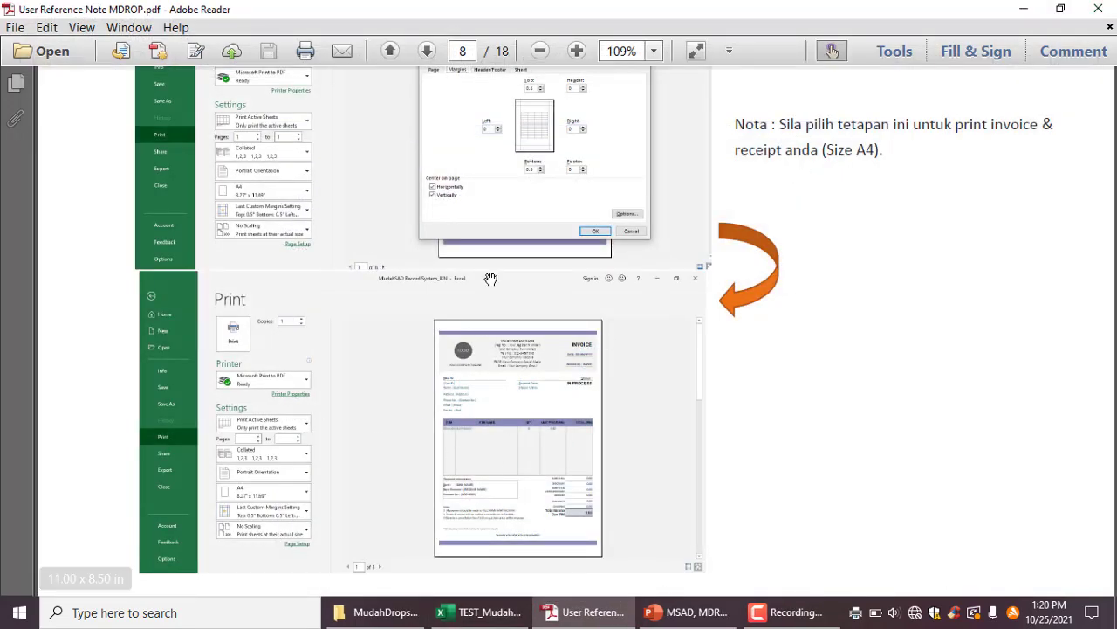
# Step: Switch through Excel and the reference note, ending on PowerPoint's Q&A slide 18
pyautogui.click(480, 612)
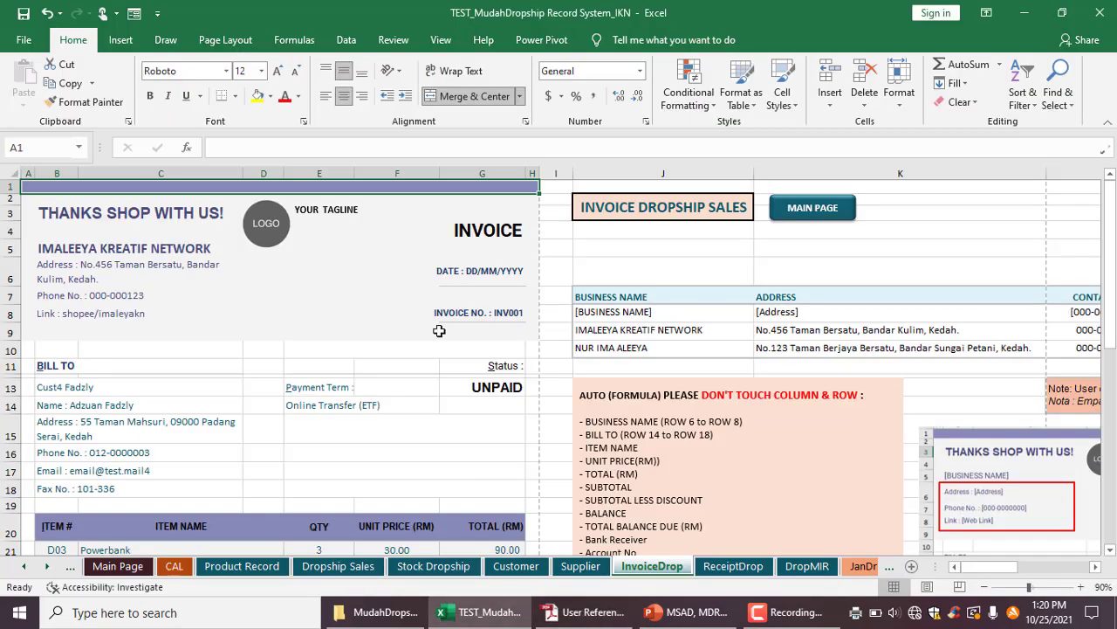
pyautogui.click(585, 612)
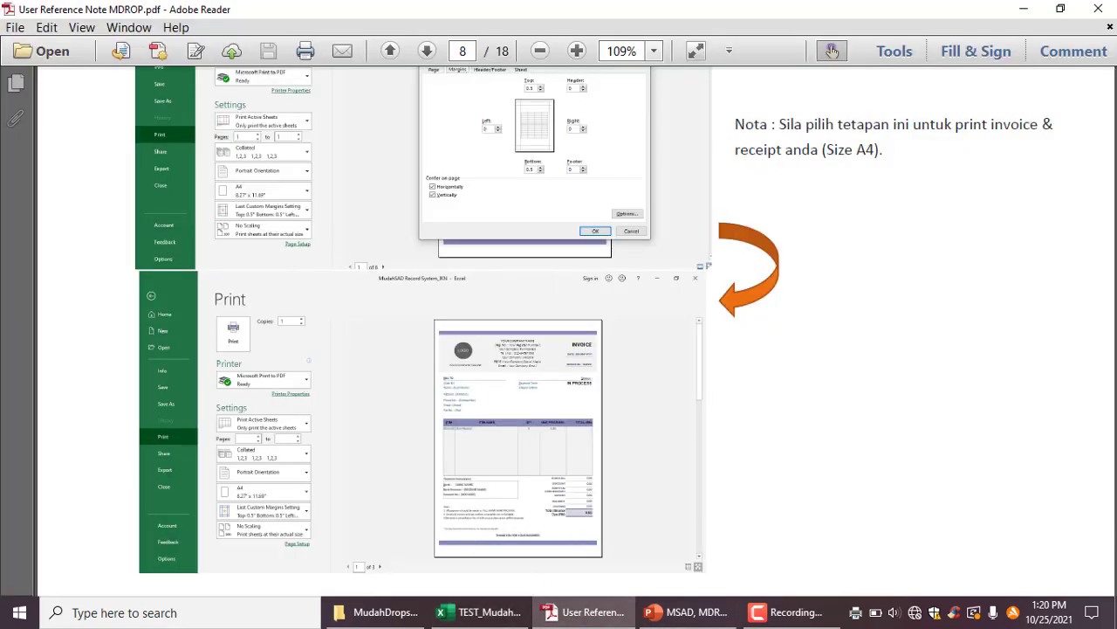
pyautogui.click(675, 612)
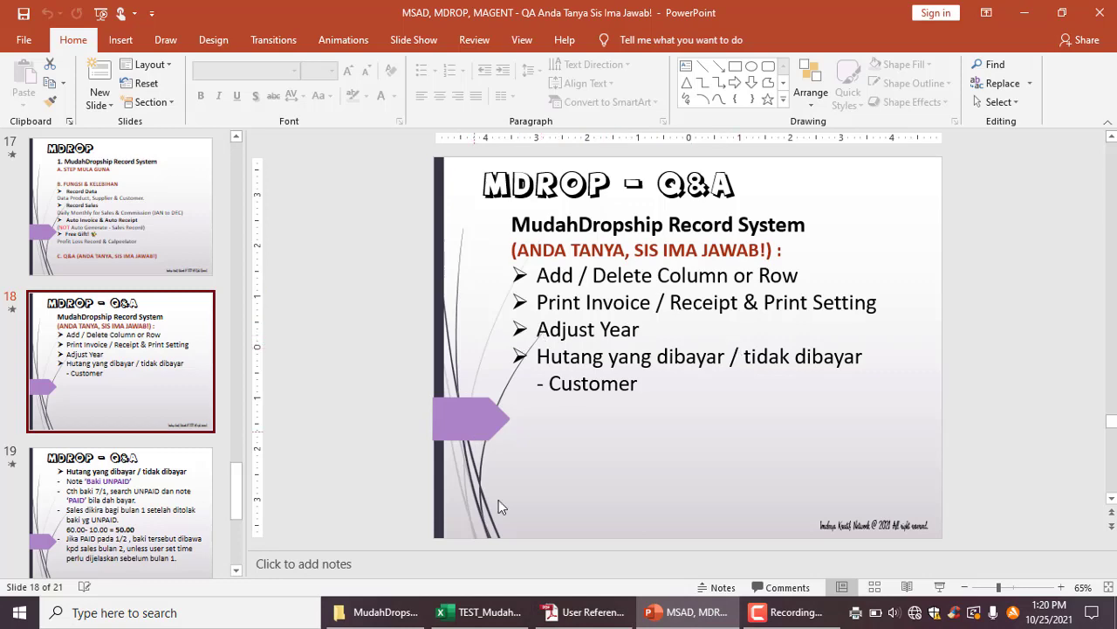
# Step: Return to Excel and go from the InvoiceDrop sheet to the Main Page dashboard
pyautogui.click(486, 615)
pyautogui.click(848, 212)
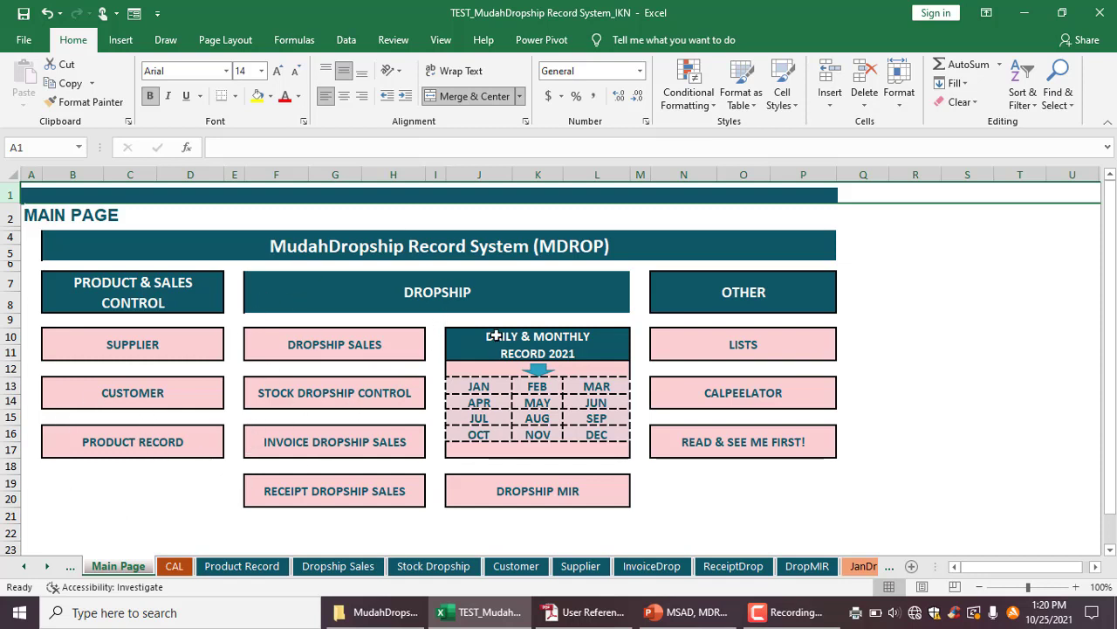
pyautogui.click(378, 612)
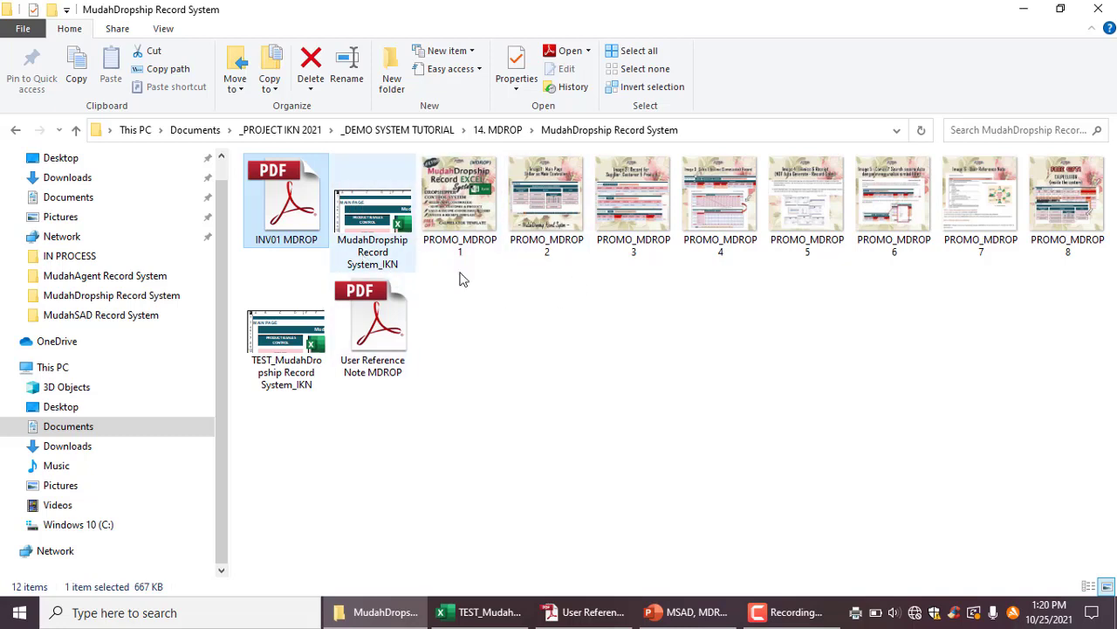
pyautogui.moveTo(401, 274)
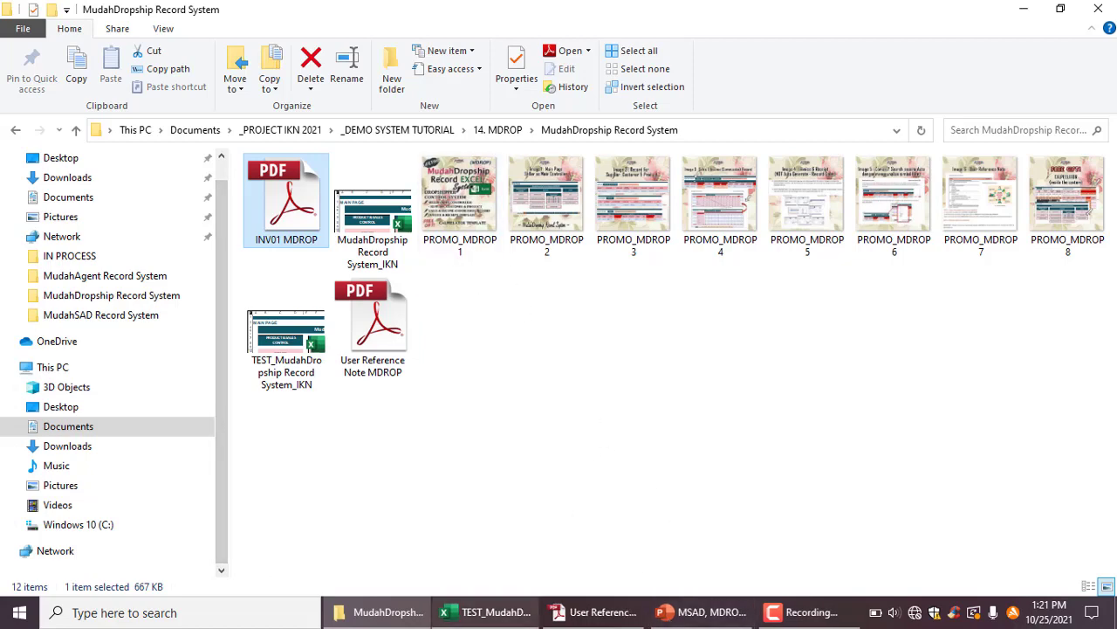
pyautogui.click(488, 612)
# Step: Change the Main Page heading to DAILY & MONTHLY RECORD 2022
pyautogui.click(567, 353)
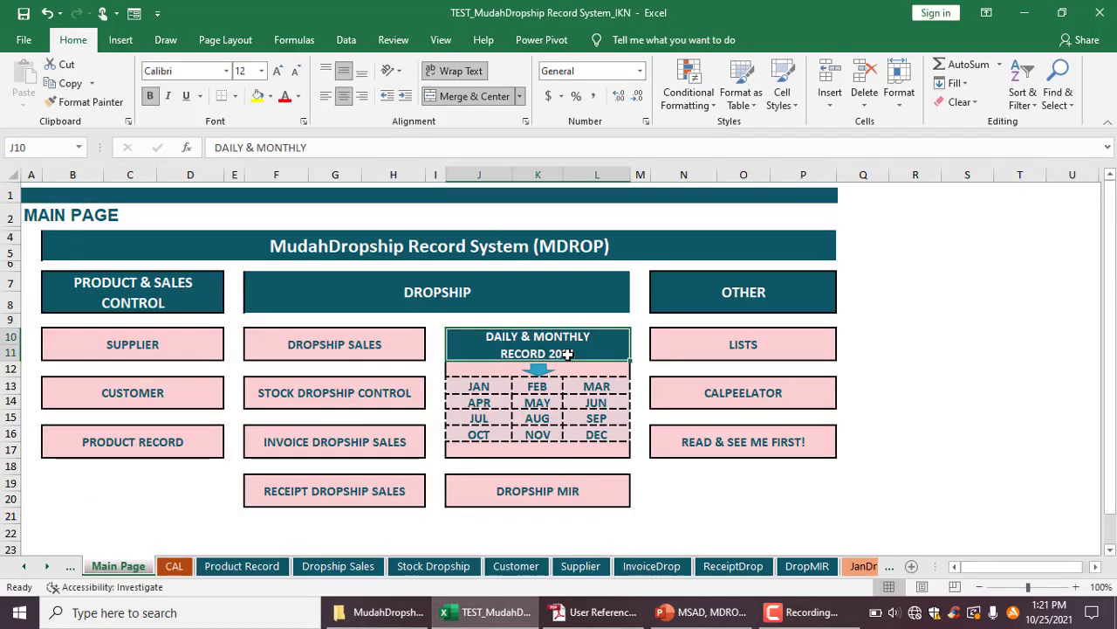
pyautogui.doubleClick(567, 352)
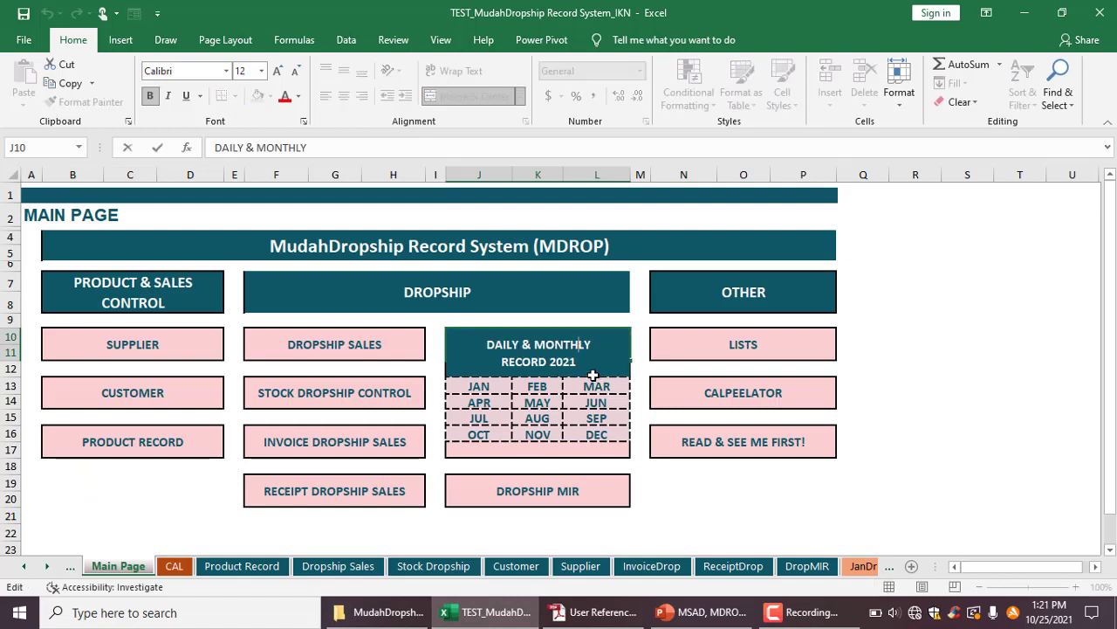
pyautogui.press('Down')
pyautogui.press('BackSpace')
pyautogui.write('2')
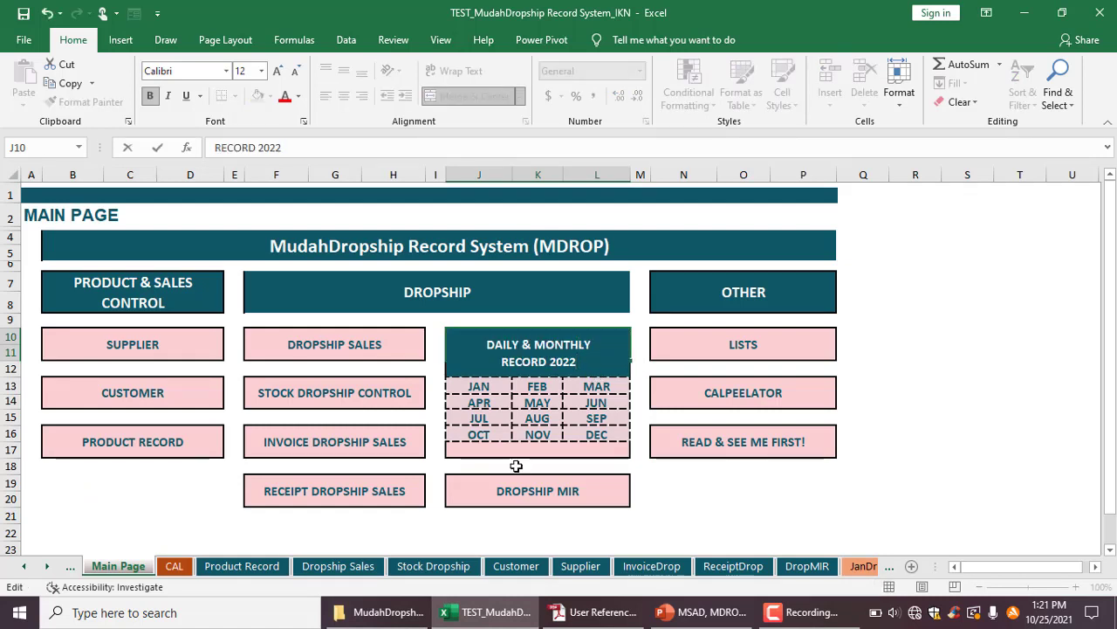
pyautogui.click(689, 482)
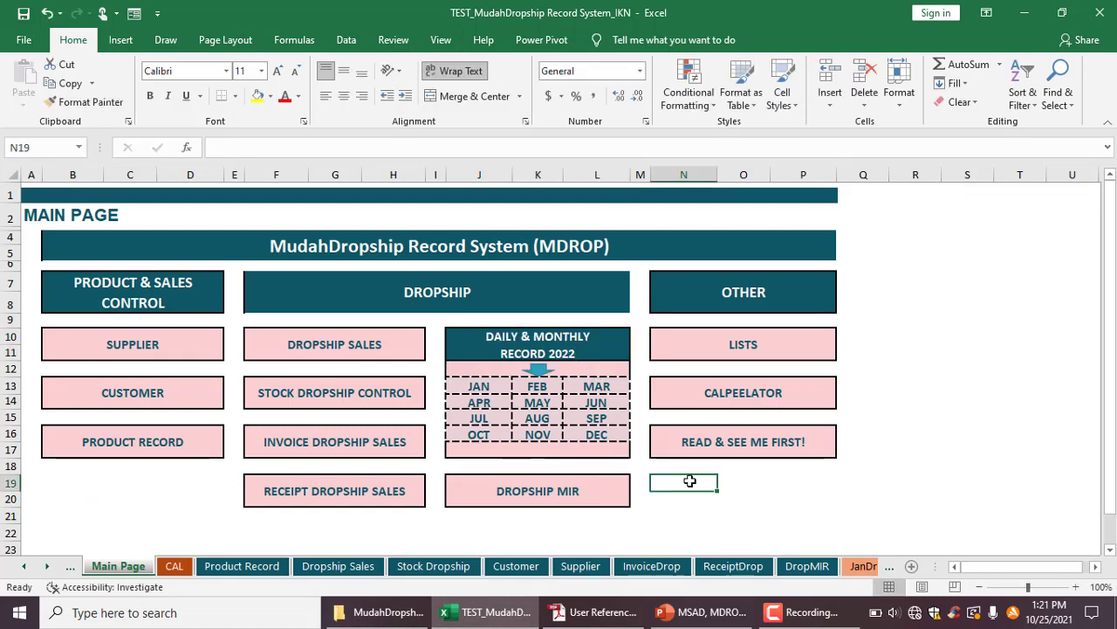
# Step: Change the Dropship MIR report's January header from JAN 2021 to JAN 2022
pyautogui.click(481, 388)
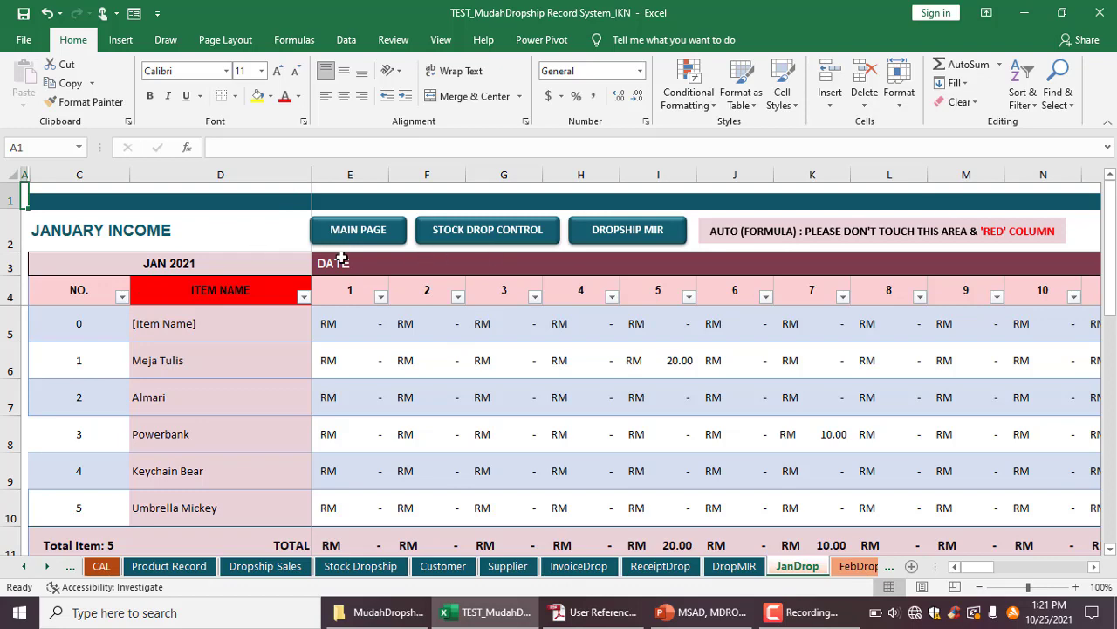
pyautogui.click(634, 234)
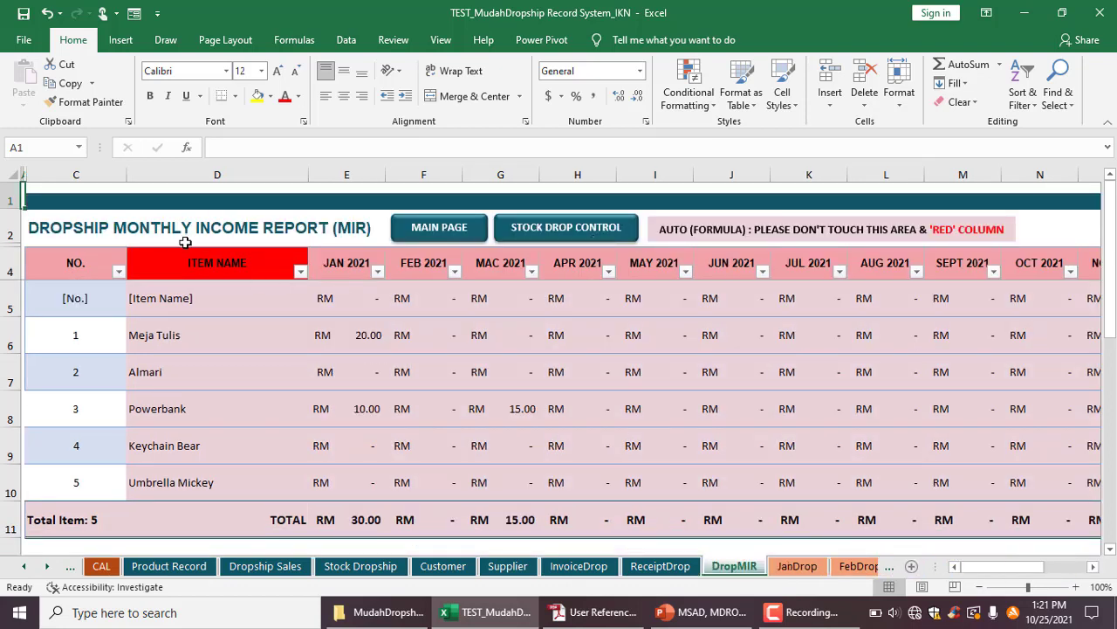
pyautogui.rightClick(353, 271)
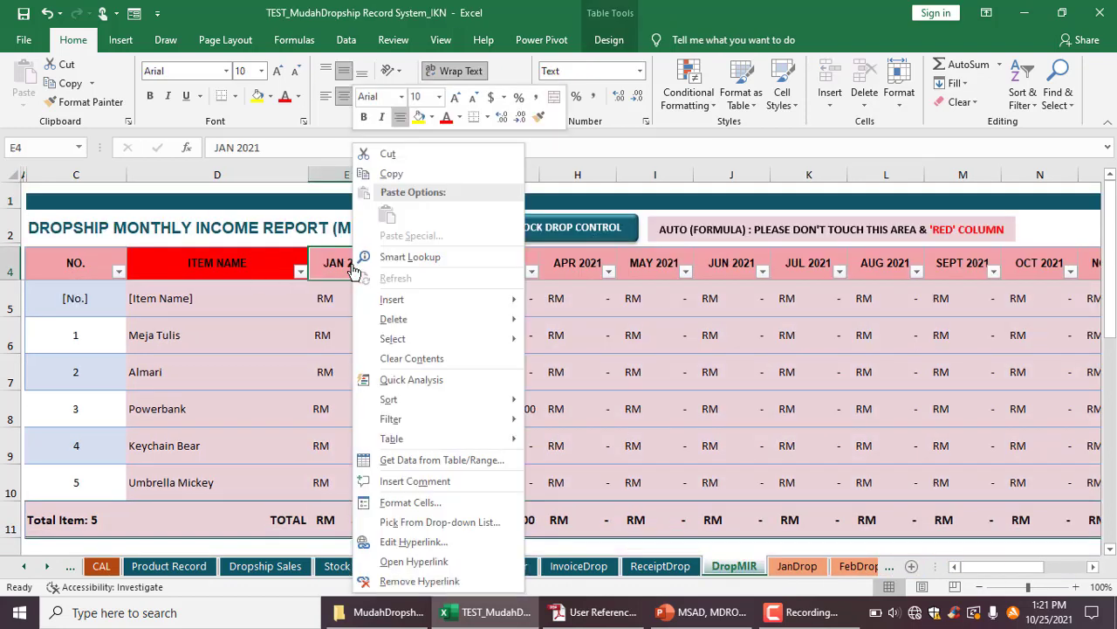
pyautogui.click(262, 147)
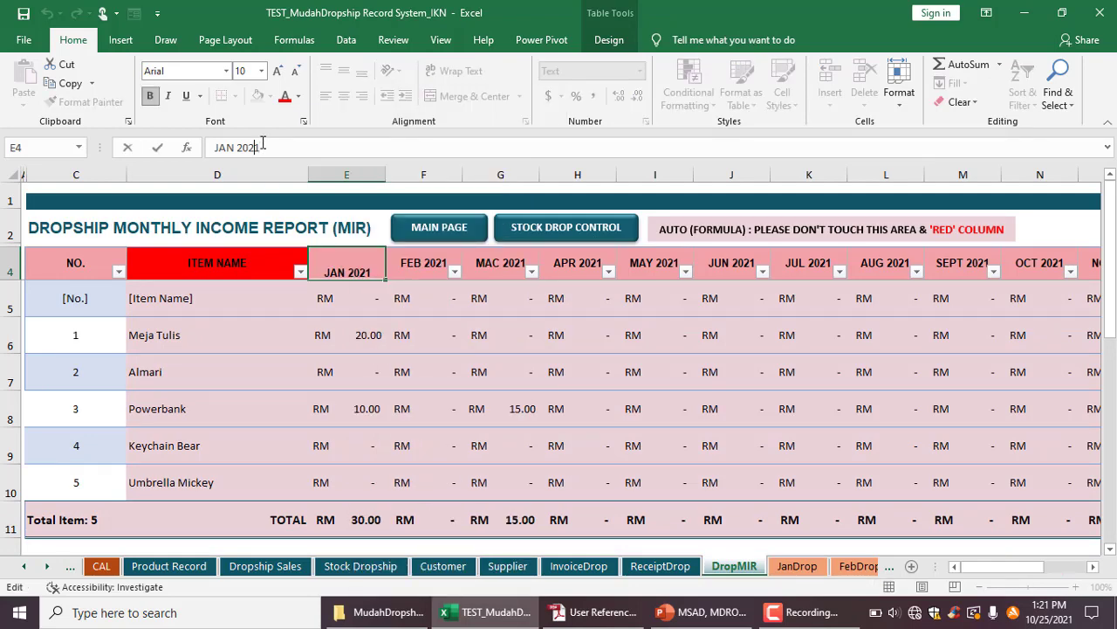
pyautogui.press('BackSpace')
pyautogui.write('2')
pyautogui.press('Return')
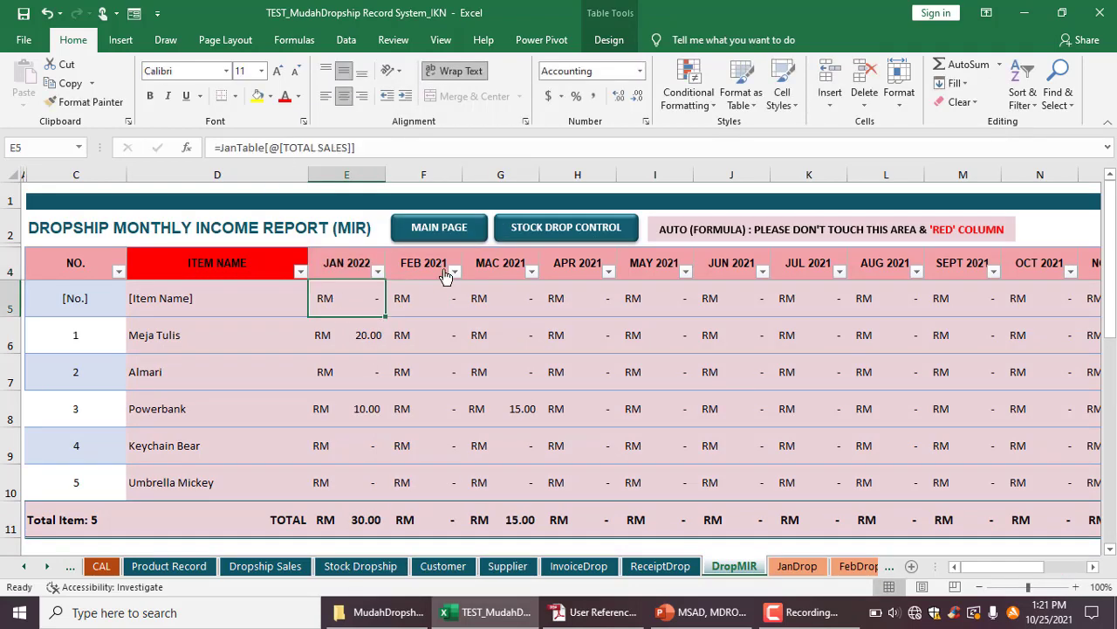
# Step: Check the January and February income sheets, then go to the Product Record sheet
pyautogui.click(344, 272)
pyautogui.click(345, 272)
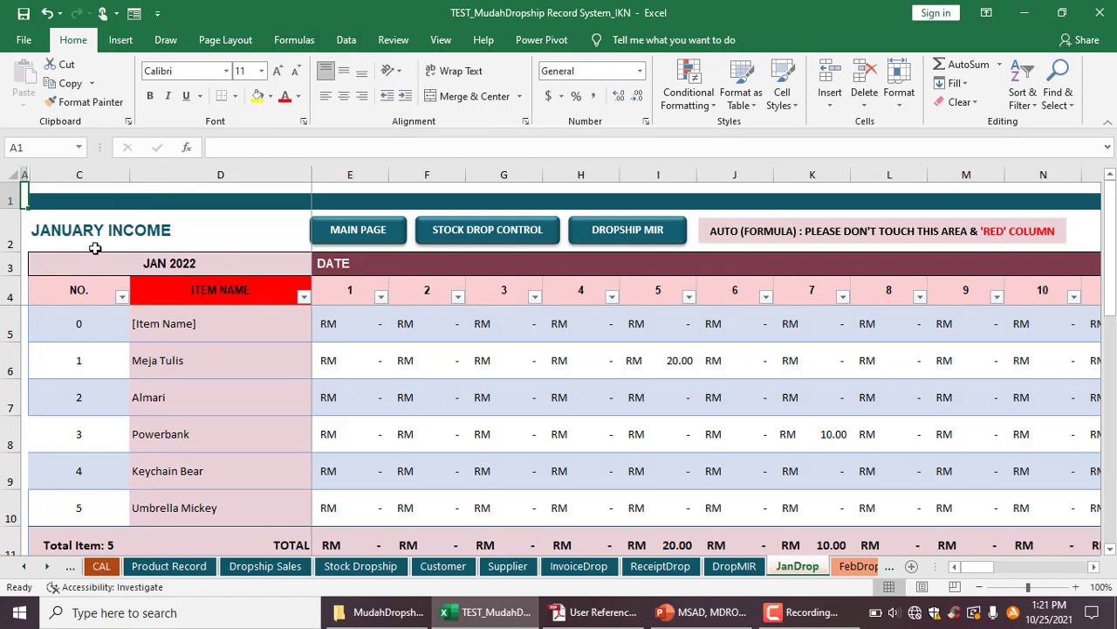
pyautogui.click(610, 231)
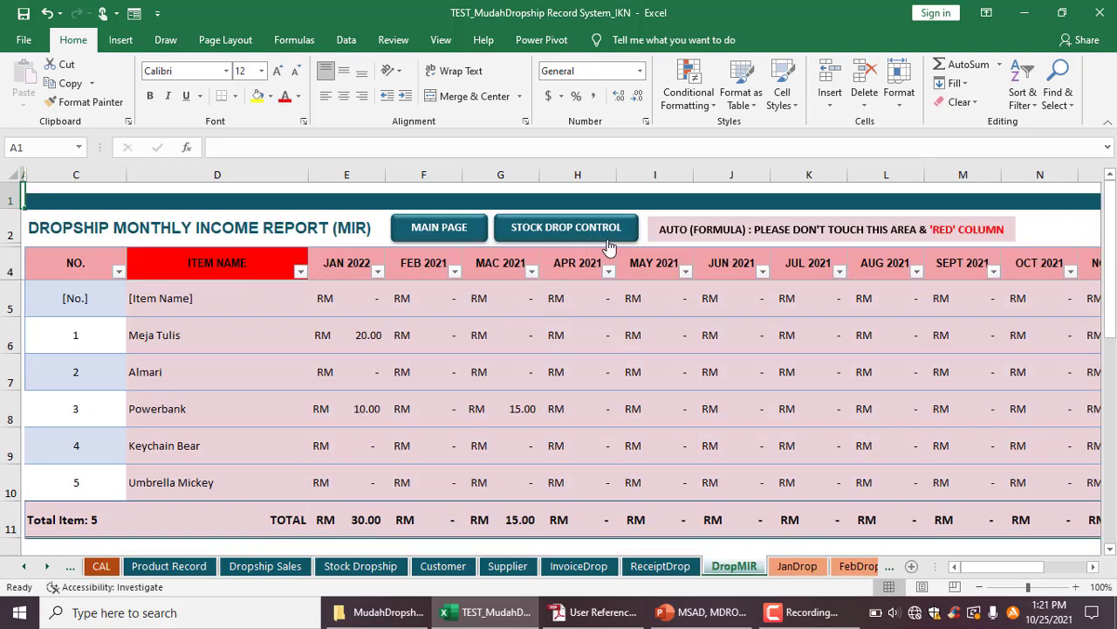
pyautogui.click(427, 272)
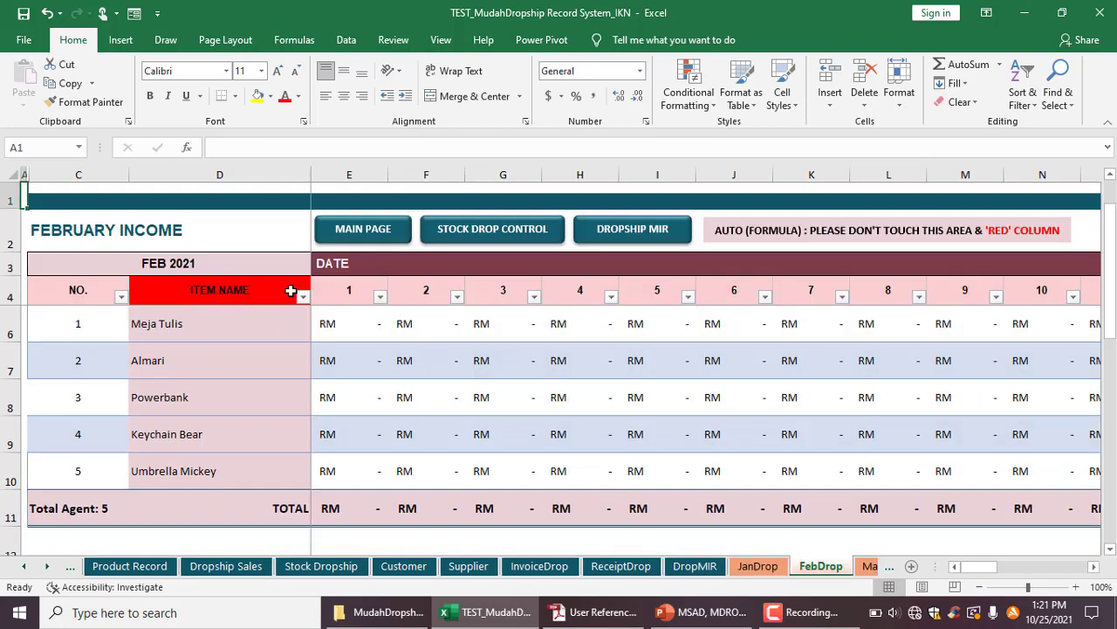
pyautogui.click(581, 229)
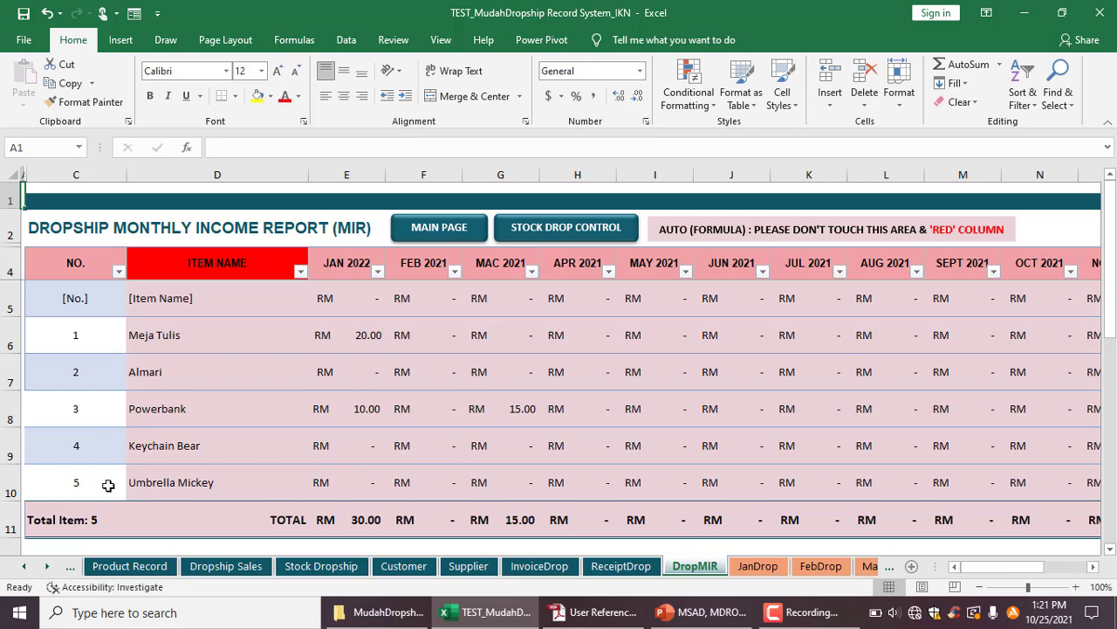
pyautogui.click(438, 225)
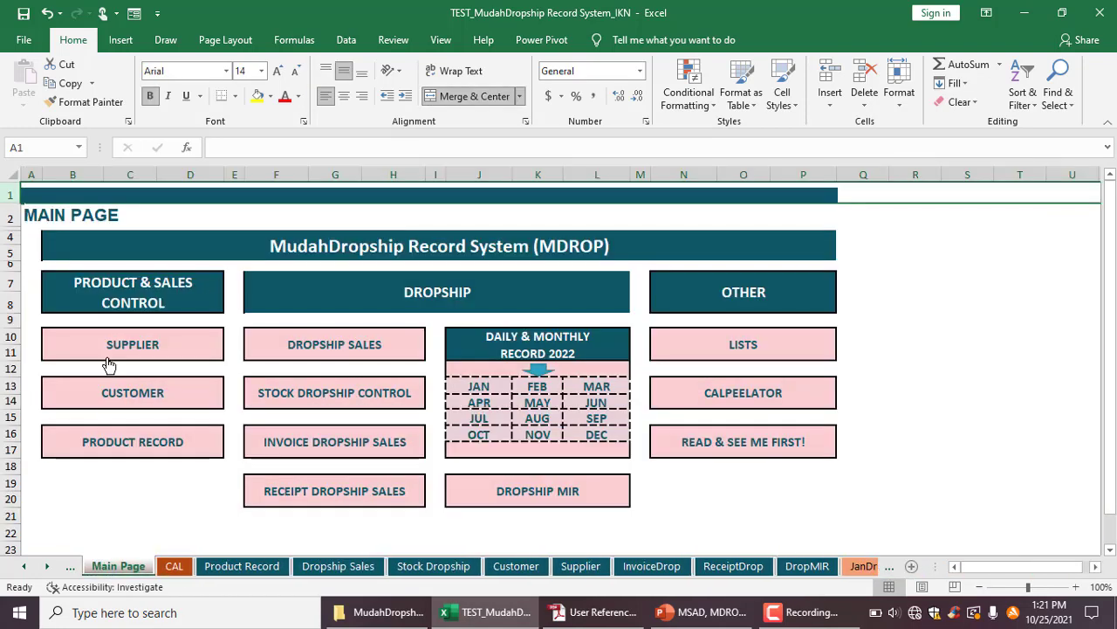
pyautogui.click(79, 442)
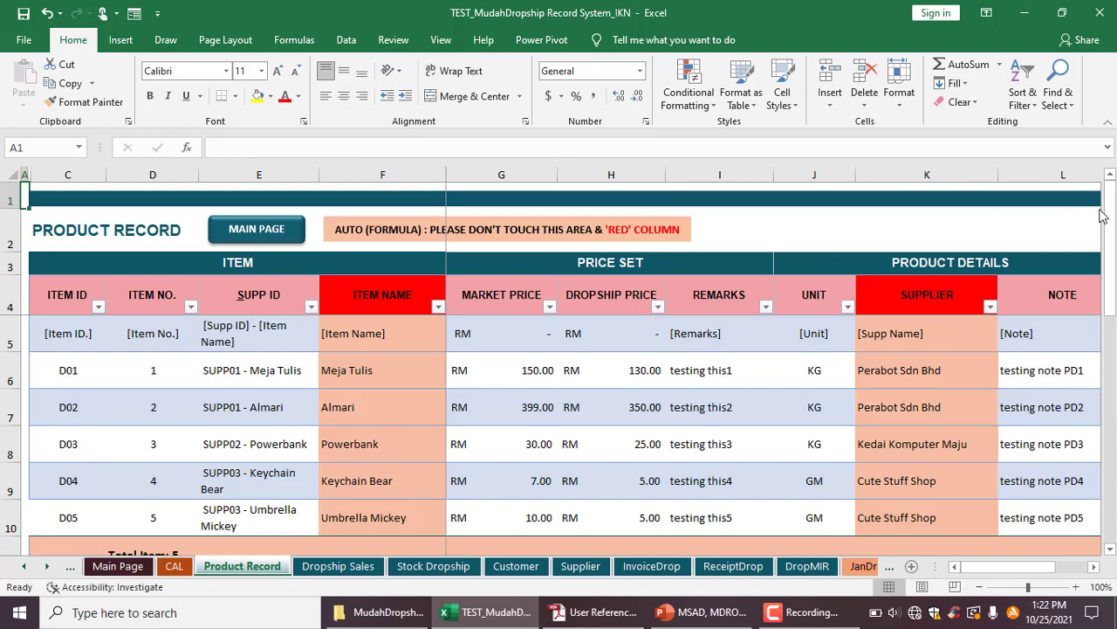
pyautogui.scroll(-1, 378, 429)
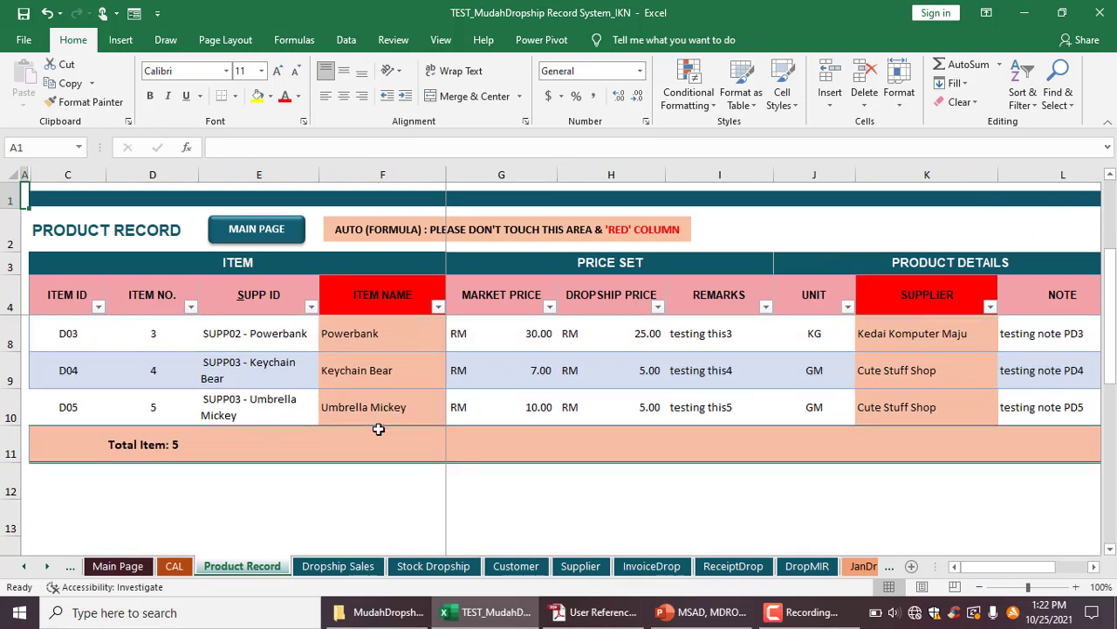
# Step: Insert a blank row above Product Record's Total Item and start item D06
pyautogui.click(11, 450)
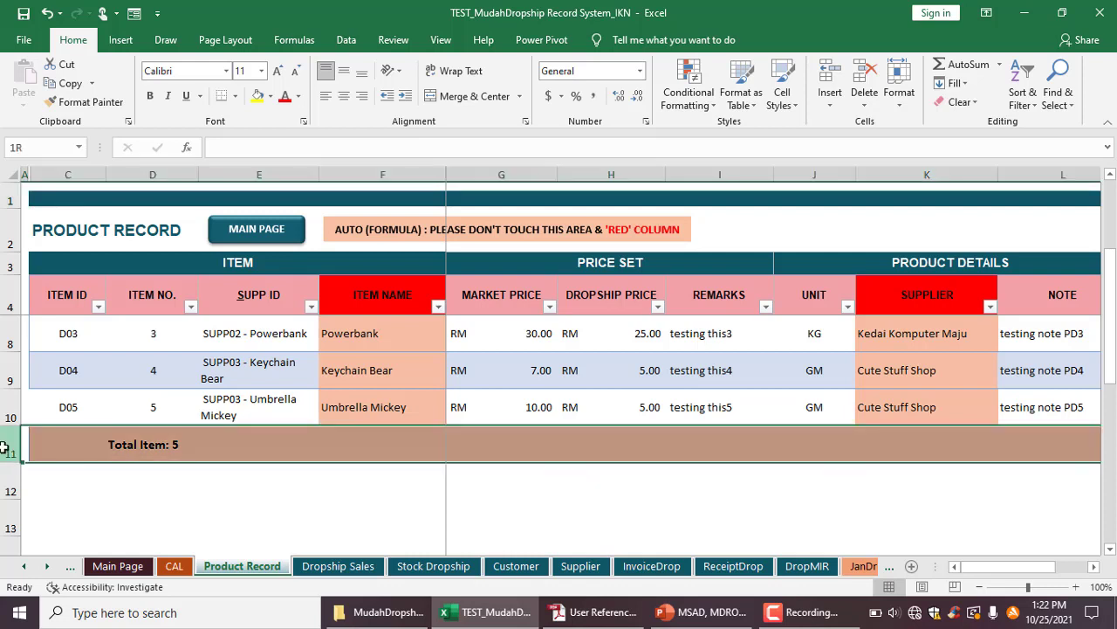
pyautogui.rightClick(10, 449)
pyautogui.click(23, 318)
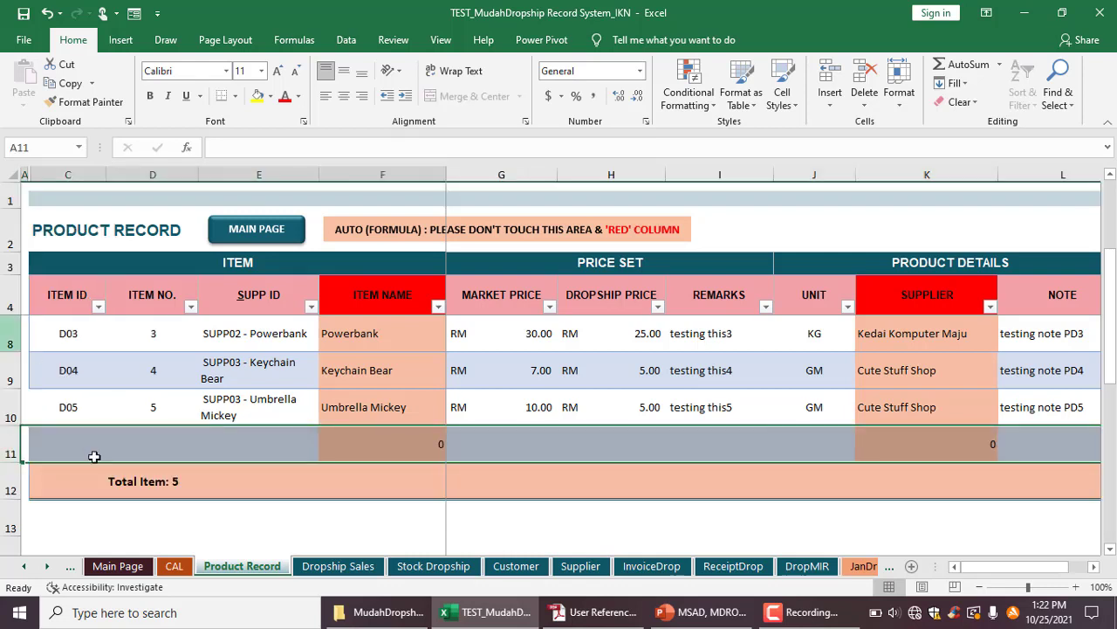
pyautogui.click(67, 445)
pyautogui.write('D06')
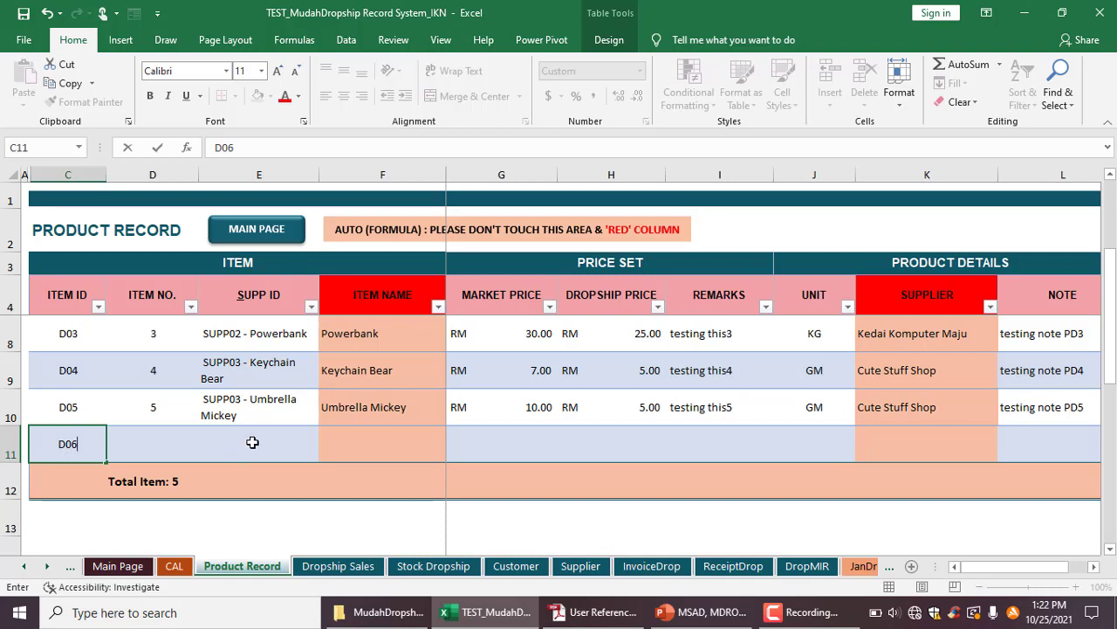
pyautogui.click(252, 443)
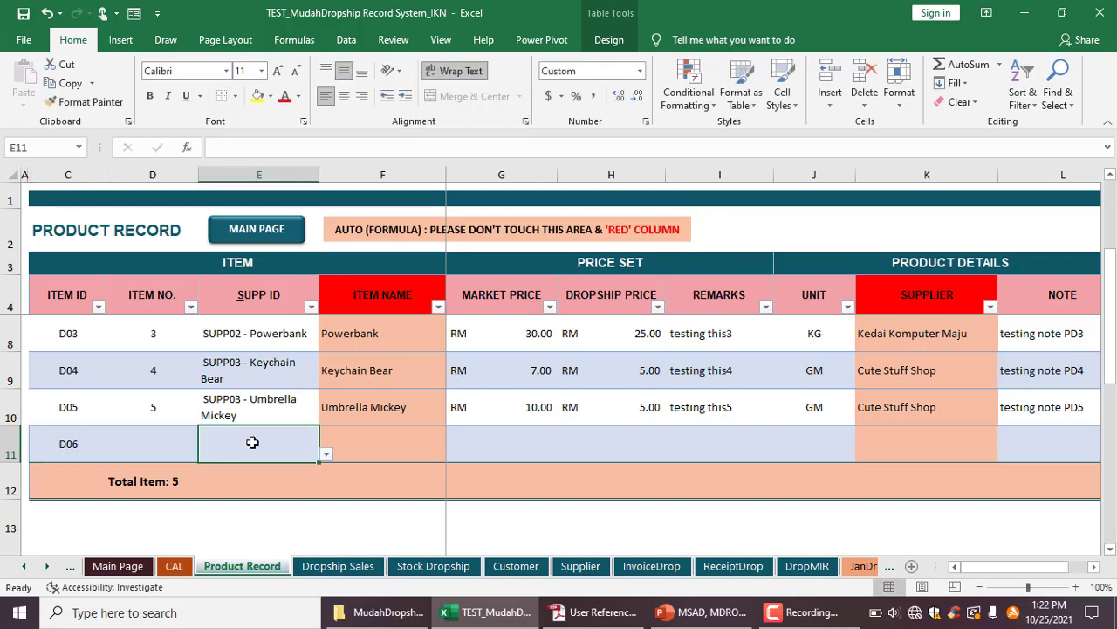
pyautogui.click(325, 455)
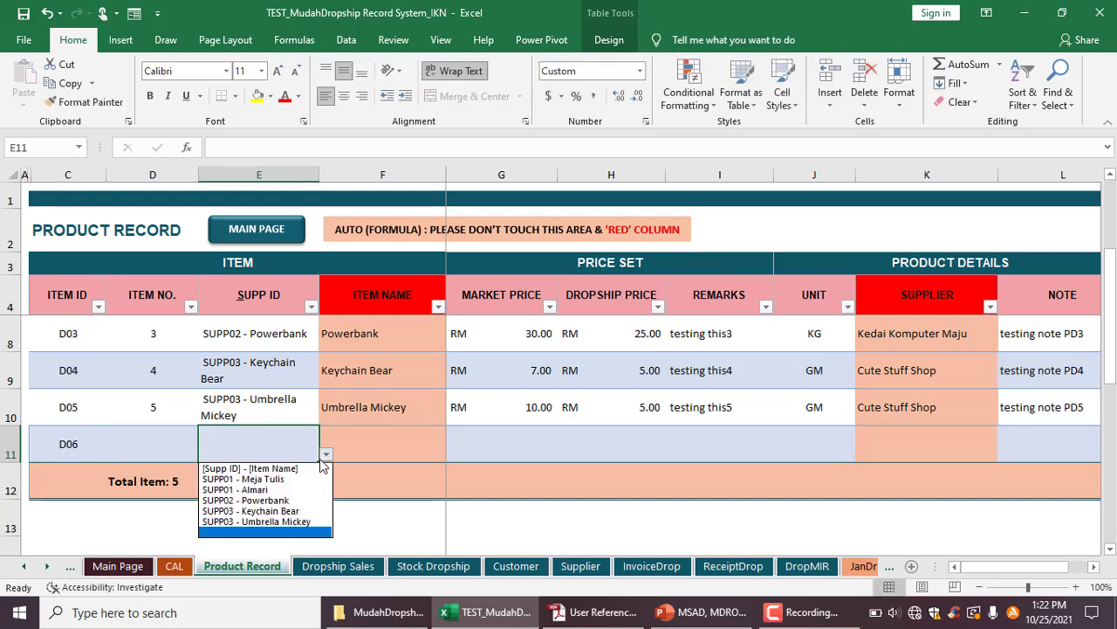
pyautogui.click(304, 444)
# Step: Insert a blank row above the Supplier sheet's Total Supply row
pyautogui.click(261, 301)
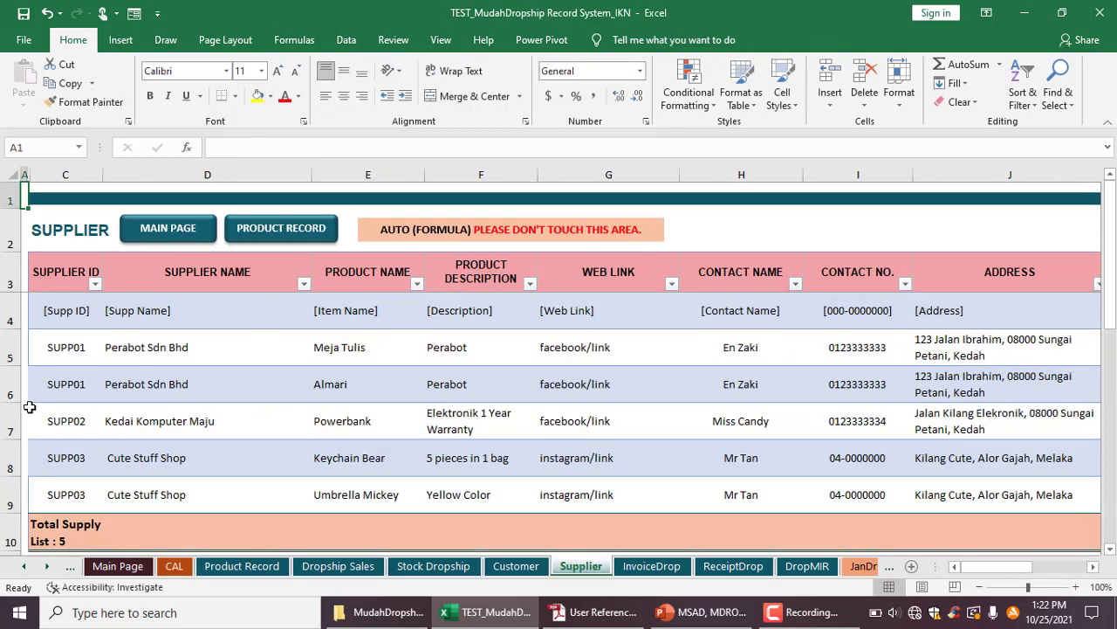
pyautogui.click(10, 542)
pyautogui.rightClick(18, 543)
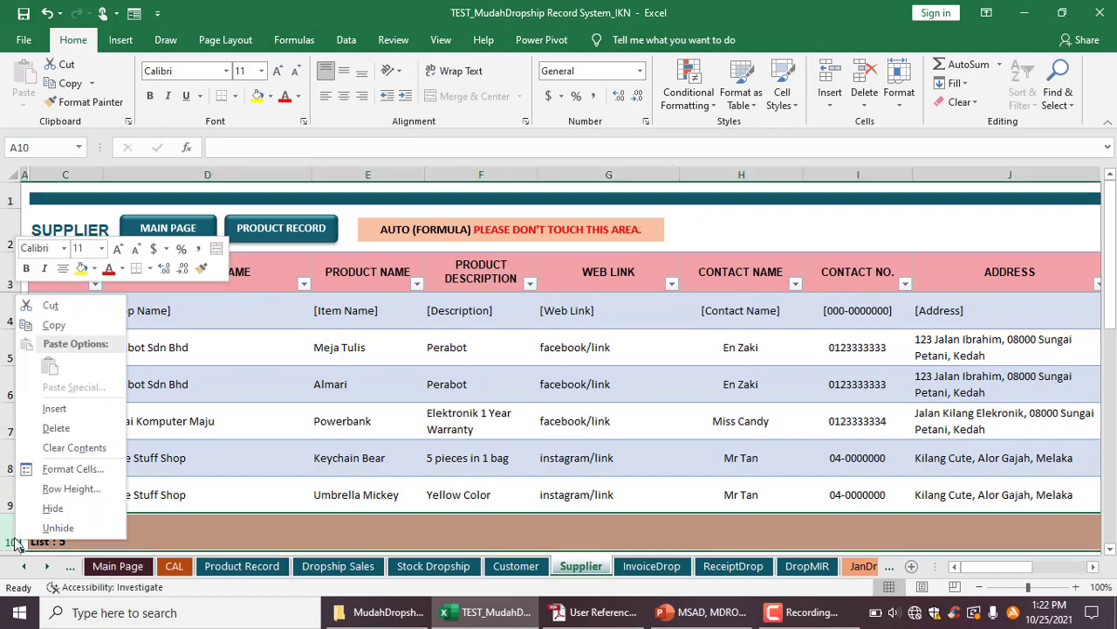
pyautogui.click(54, 409)
pyautogui.click(74, 548)
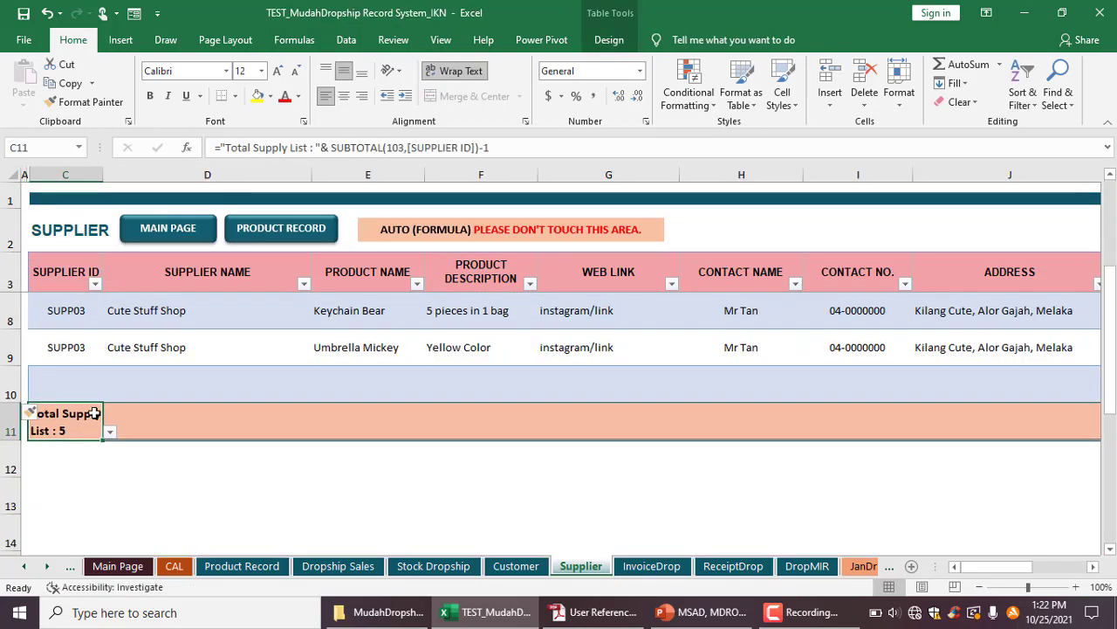
# Step: Enter supplier SUPP04, name IKN, product SYSTEM EXCEL in the new Supplier row
pyautogui.doubleClick(85, 384)
pyautogui.write('SU')
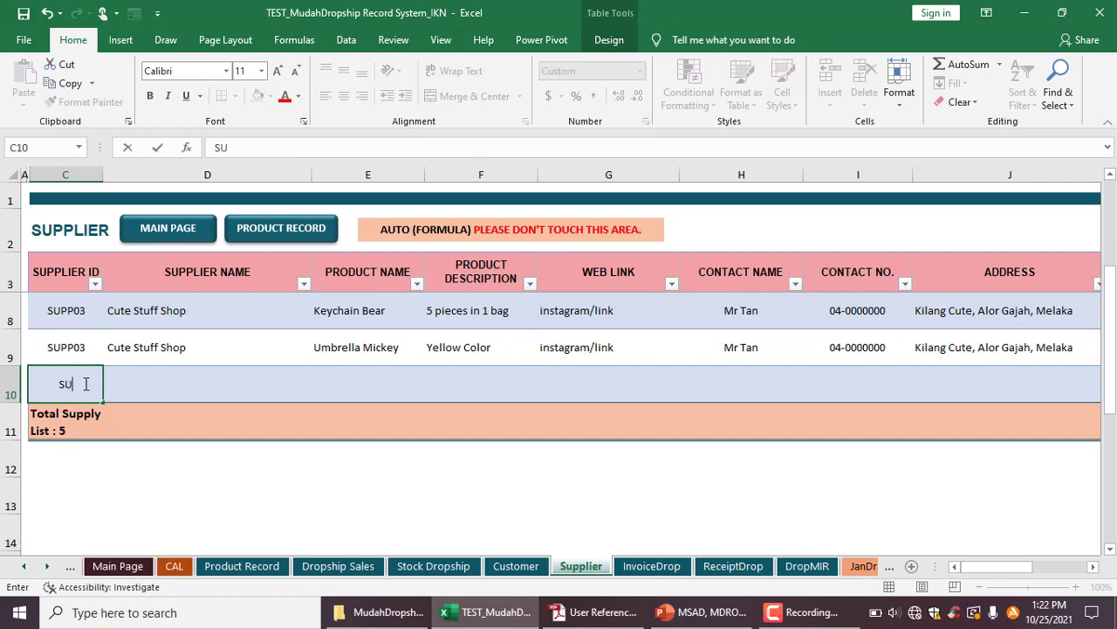
pyautogui.write('OP')
pyautogui.press('BackSpace')
pyautogui.press('BackSpace')
pyautogui.write('PP')
pyautogui.write('04')
pyautogui.click(178, 374)
pyautogui.doubleClick(157, 385)
pyautogui.write('IKN')
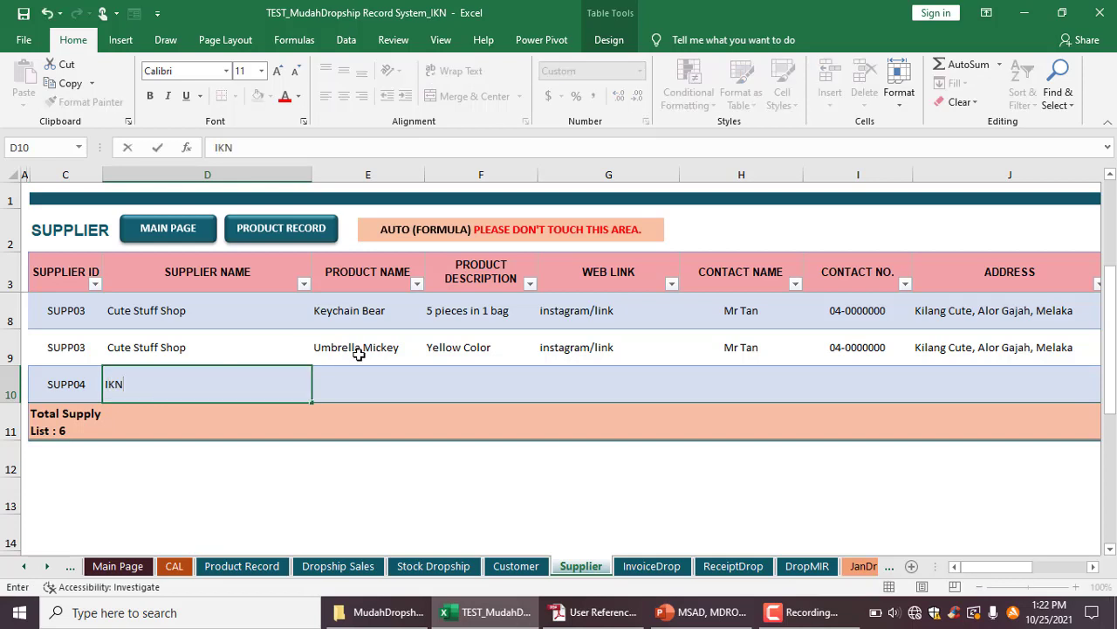
pyautogui.click(374, 386)
pyautogui.doubleClick(376, 388)
pyautogui.write('S')
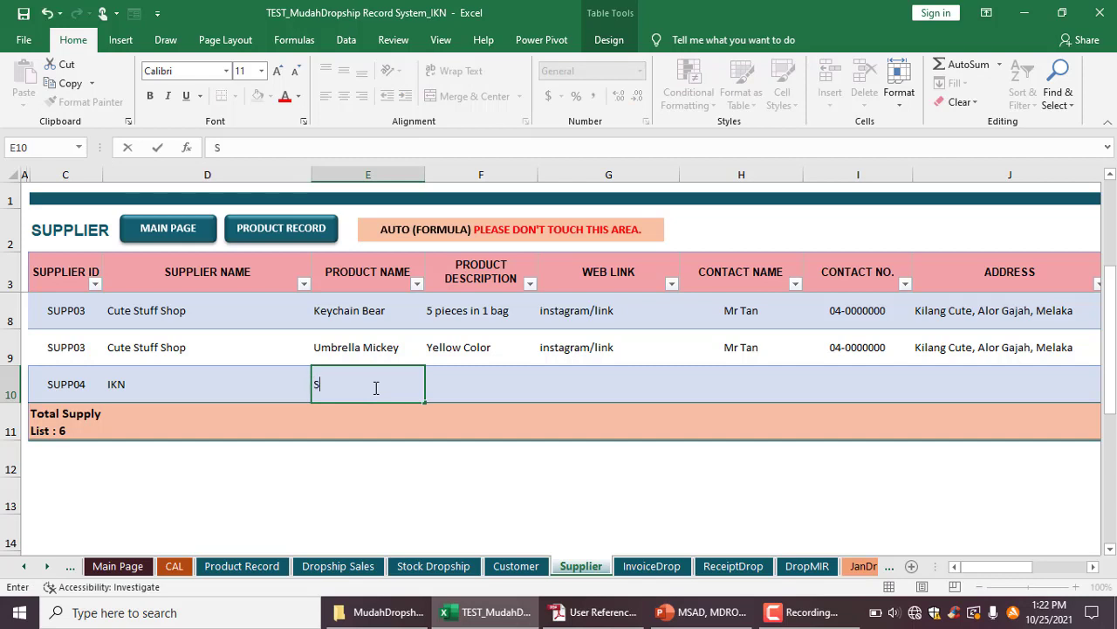
pyautogui.write('YSTEM EXCEL')
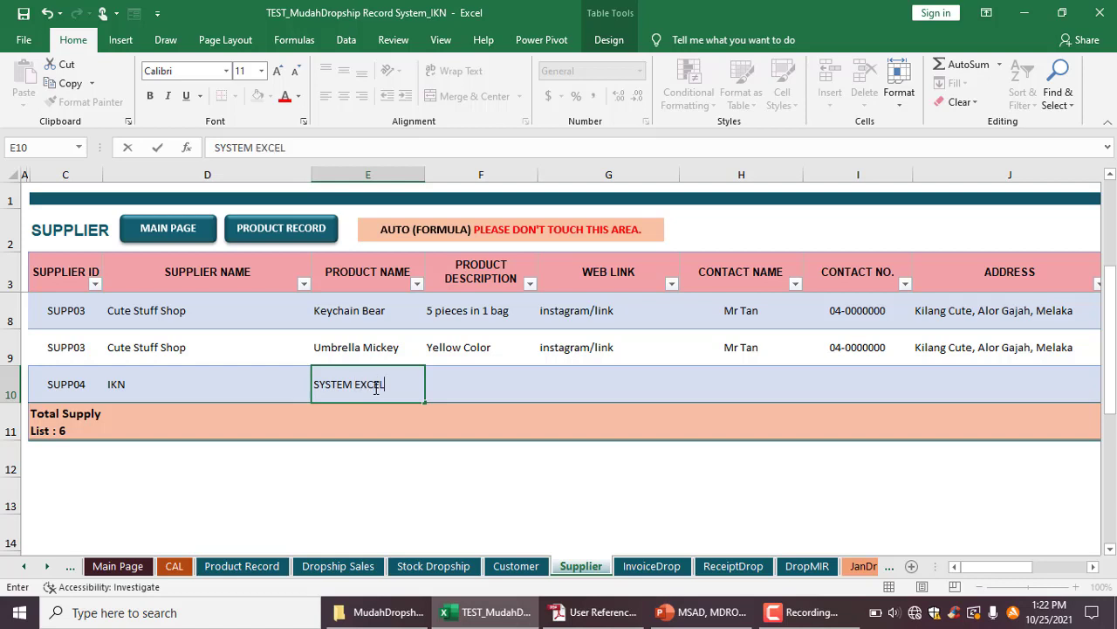
pyautogui.click(475, 380)
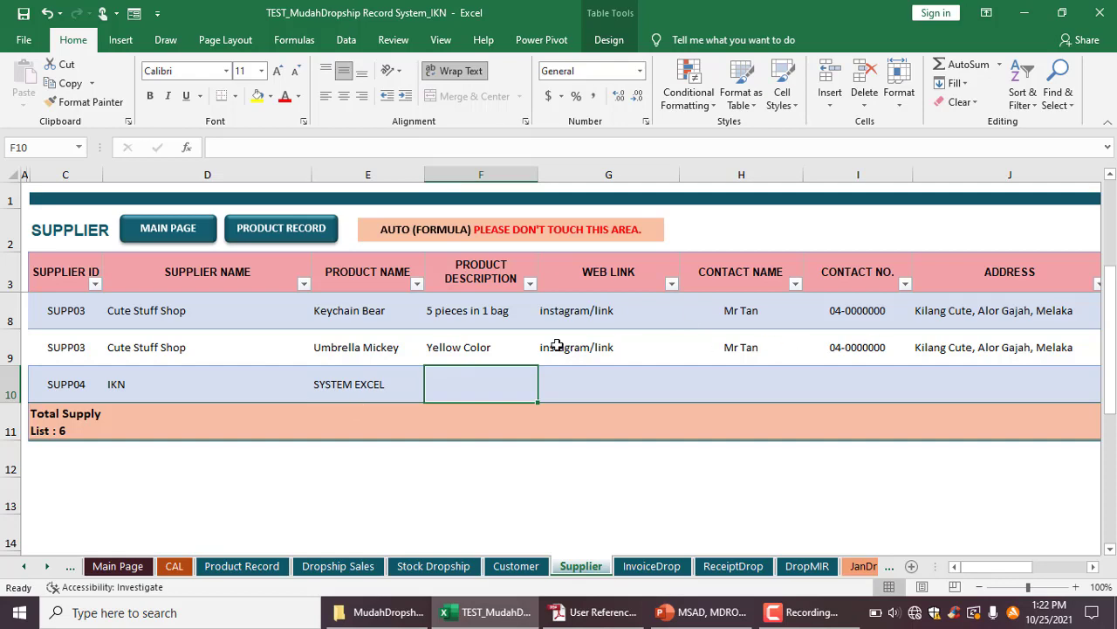
# Step: On Product Record, give the new item number 6 and supplier SUPP04 - SYSTEM EXCEL
pyautogui.click(252, 231)
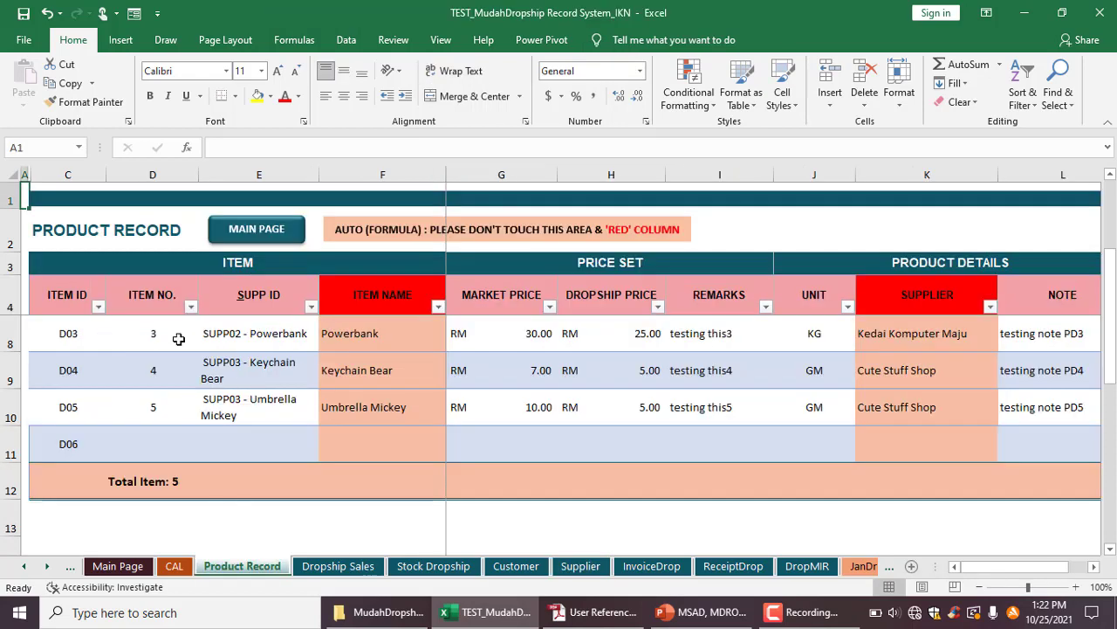
pyautogui.click(162, 434)
pyautogui.write('6')
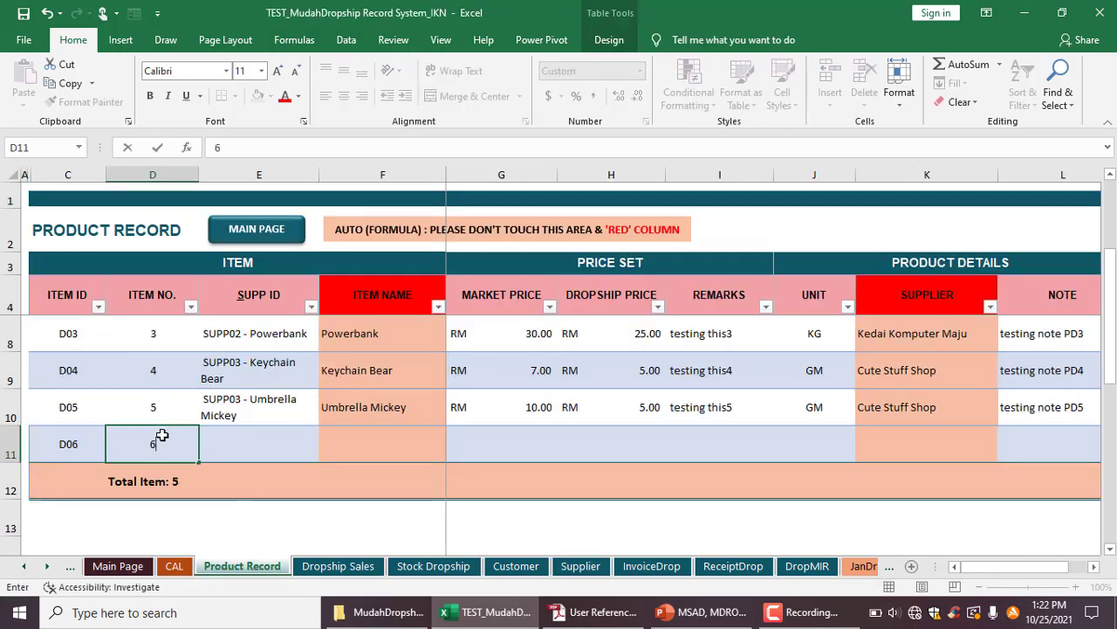
pyautogui.click(262, 451)
pyautogui.click(325, 455)
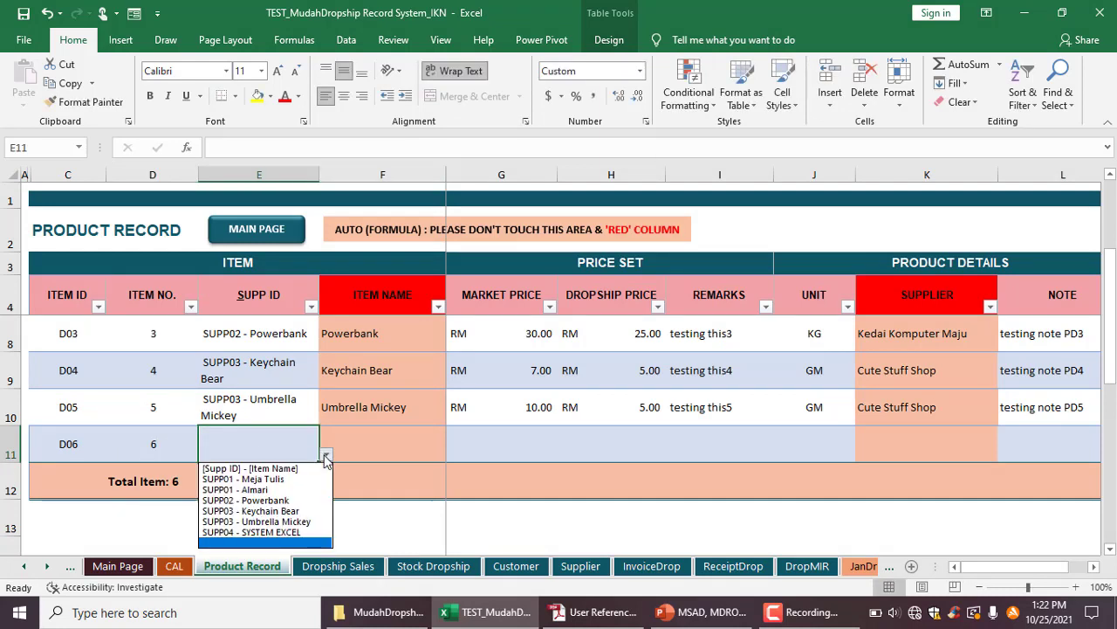
pyautogui.click(271, 539)
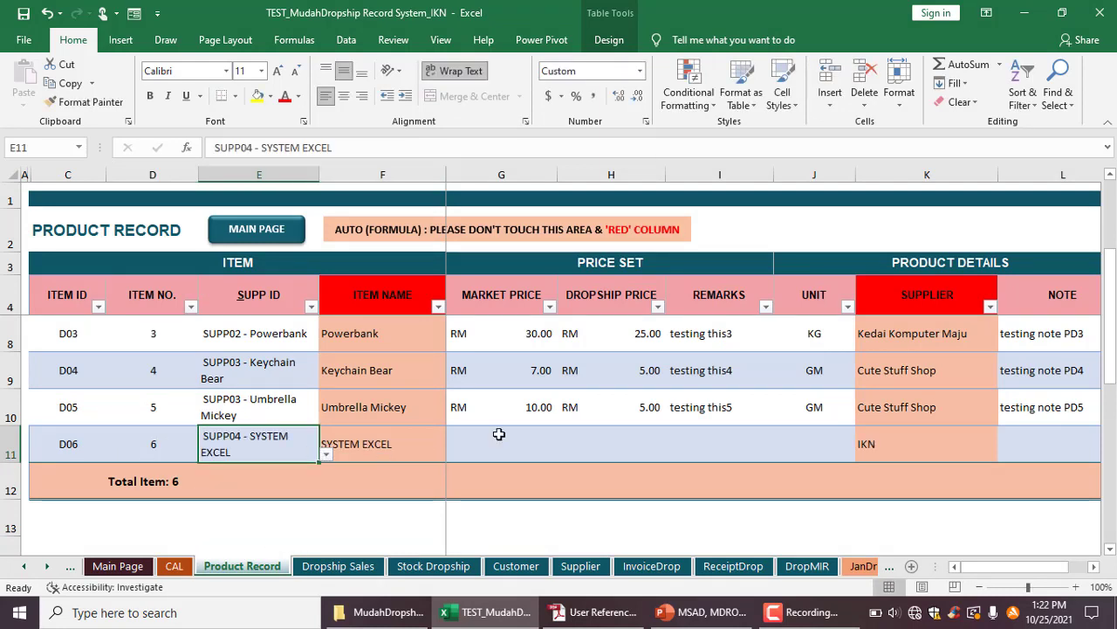
pyautogui.doubleClick(520, 455)
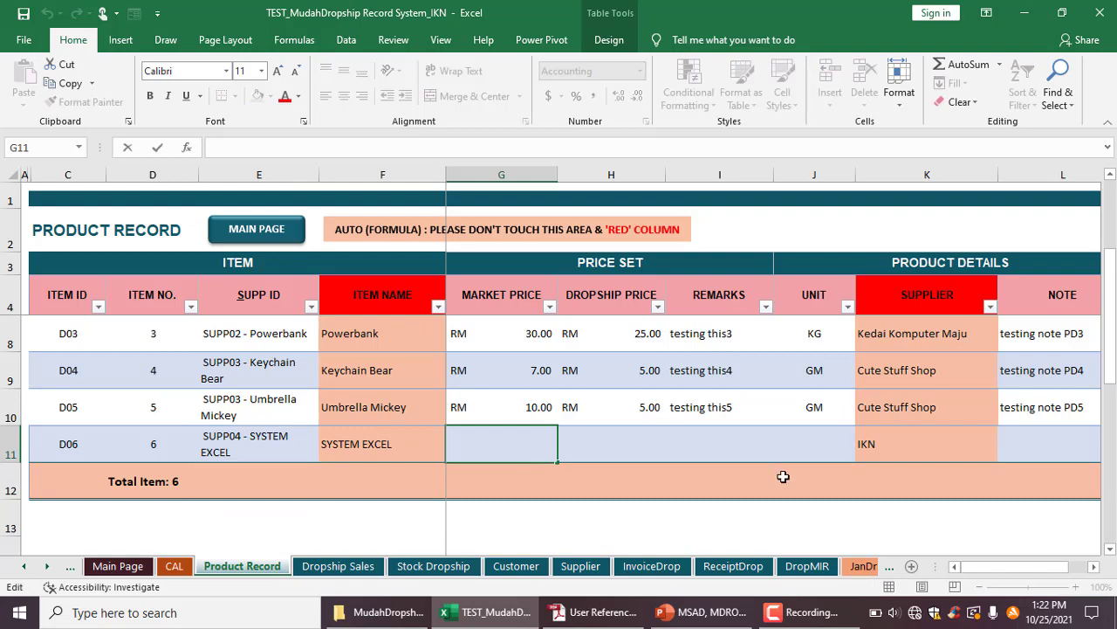
pyautogui.click(232, 230)
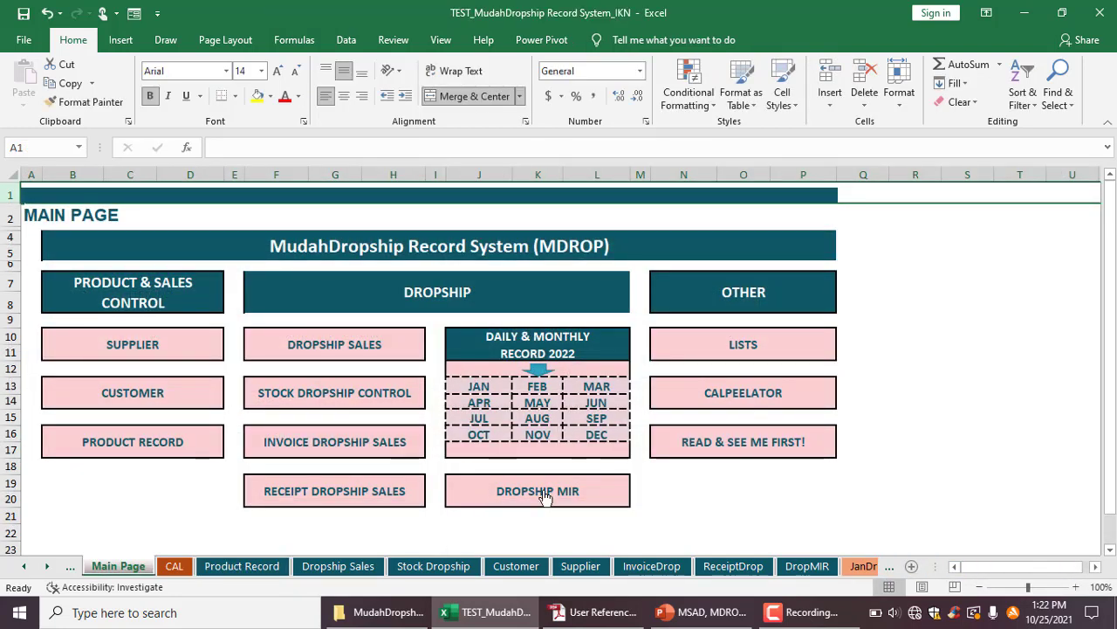
# Step: Insert a row above the Dropship MIR total, checking Product Record and the D9 item-name formula
pyautogui.click(469, 493)
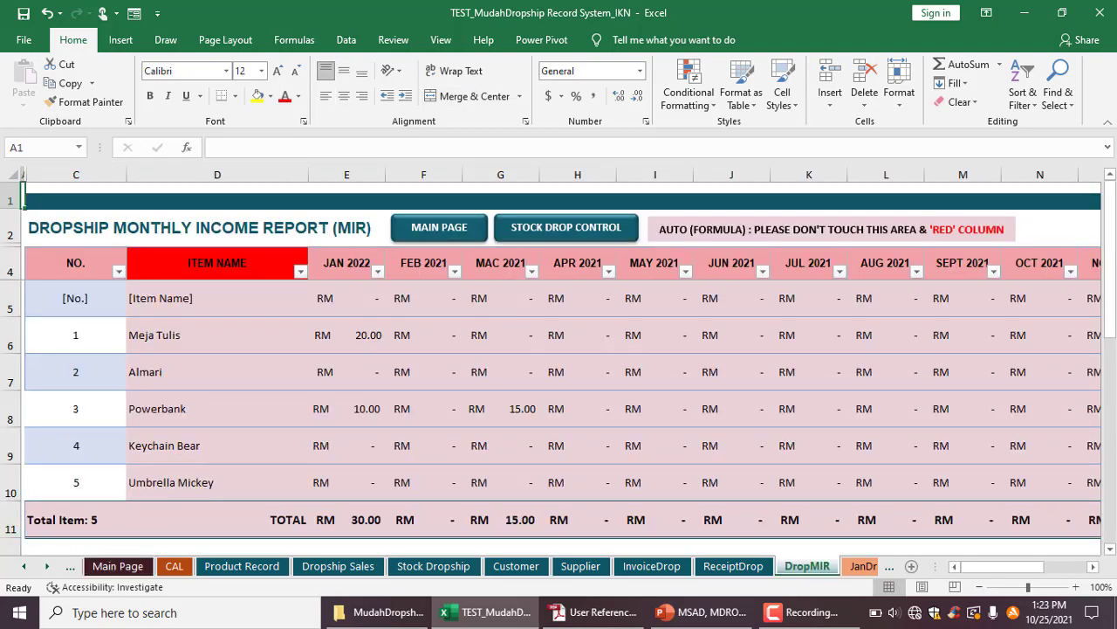
pyautogui.click(11, 529)
pyautogui.rightClick(11, 528)
pyautogui.click(60, 392)
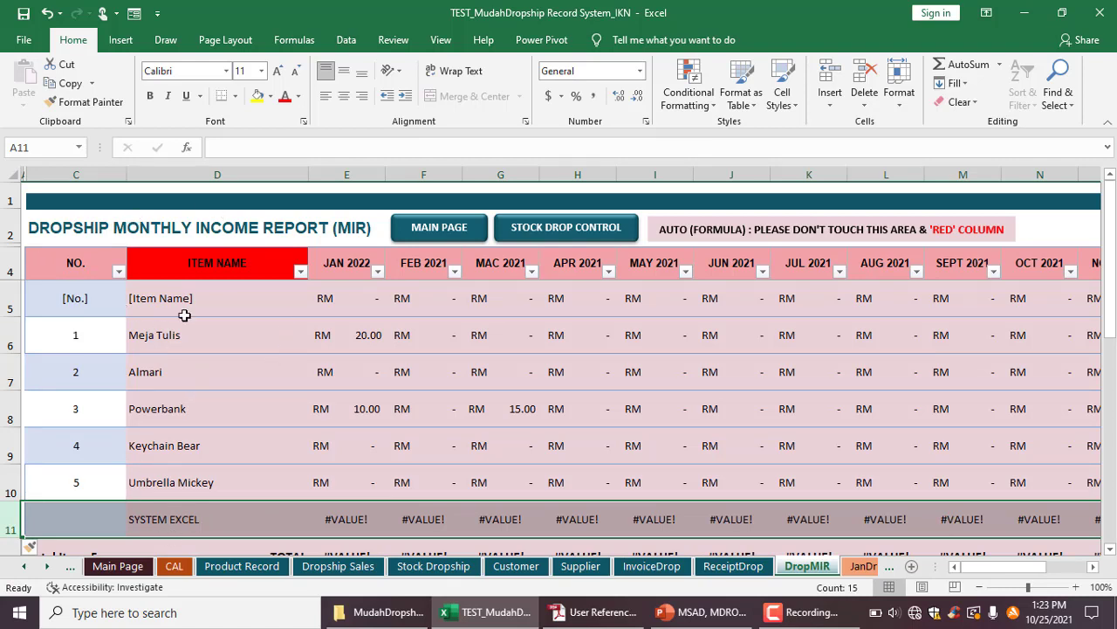
pyautogui.click(423, 240)
pyautogui.click(105, 451)
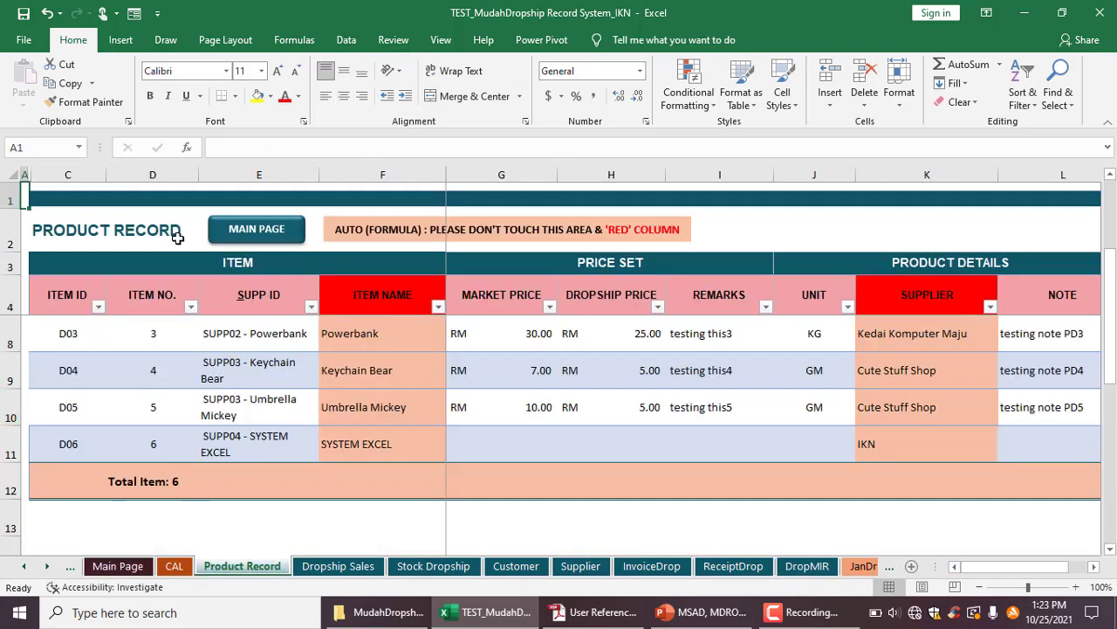
pyautogui.click(220, 237)
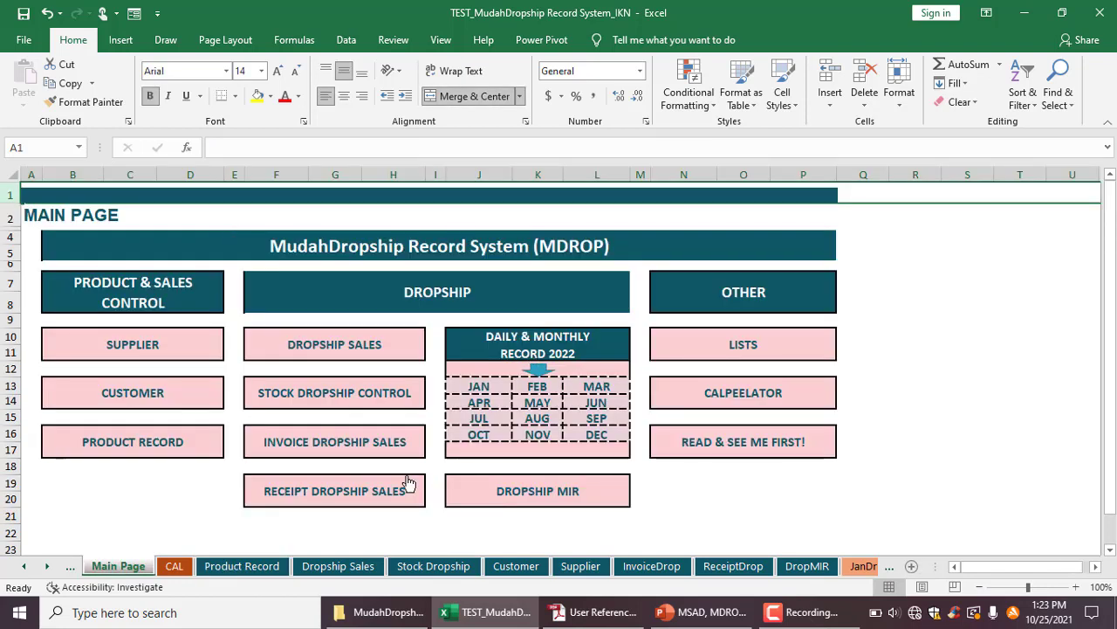
pyautogui.click(500, 496)
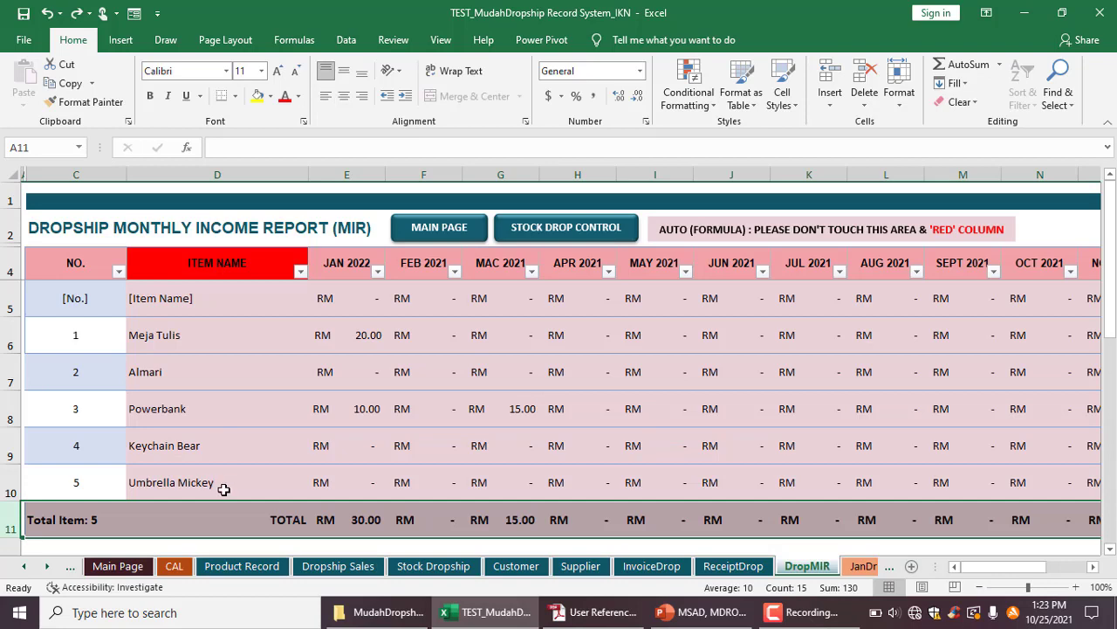
pyautogui.click(212, 429)
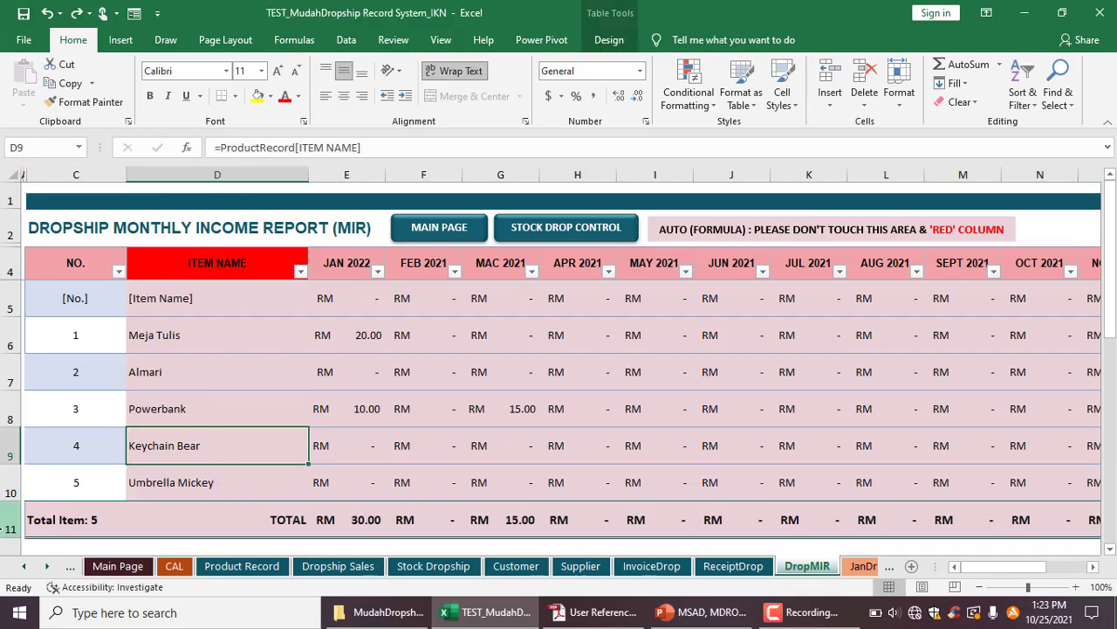
# Step: Insert another row 11 in the Dropship MIR report and number it 6
pyautogui.rightClick(13, 522)
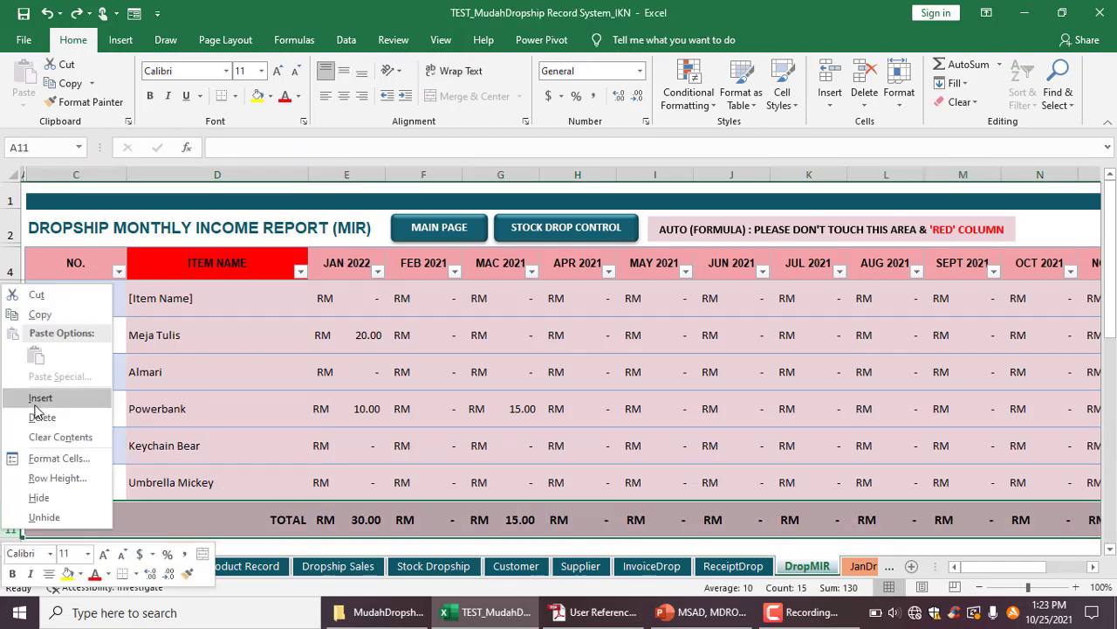
pyautogui.click(37, 411)
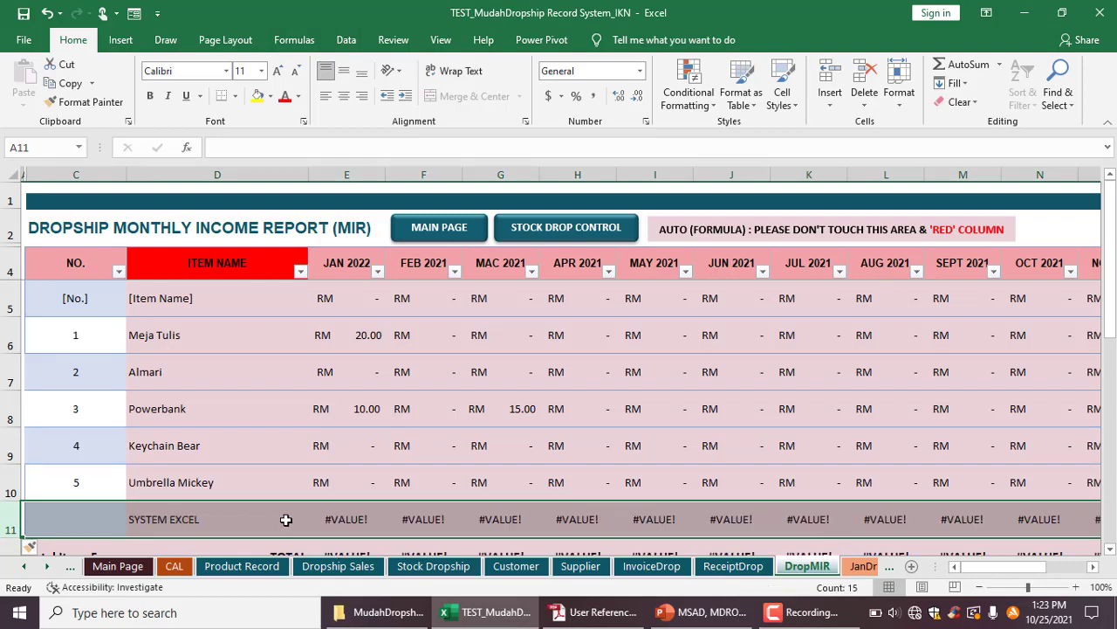
pyautogui.click(125, 519)
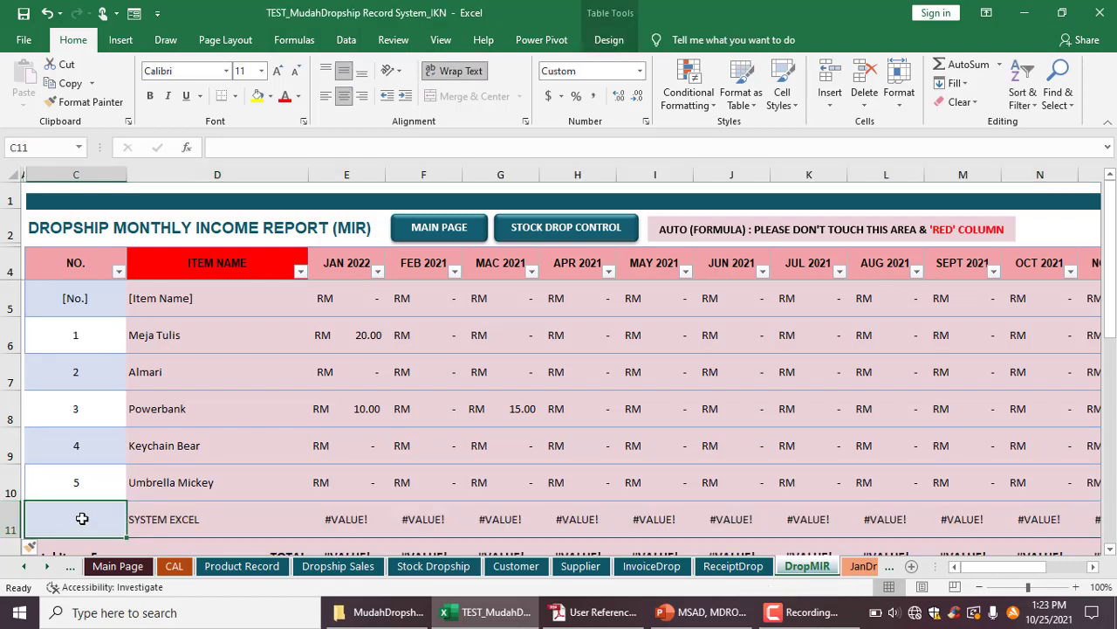
pyautogui.write('6')
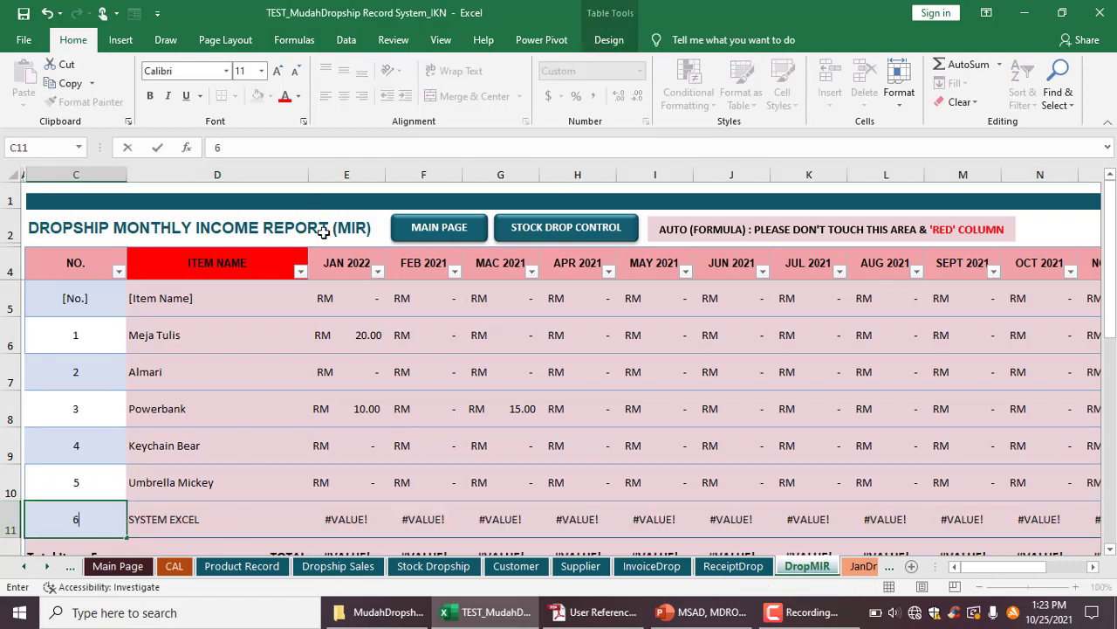
pyautogui.click(343, 264)
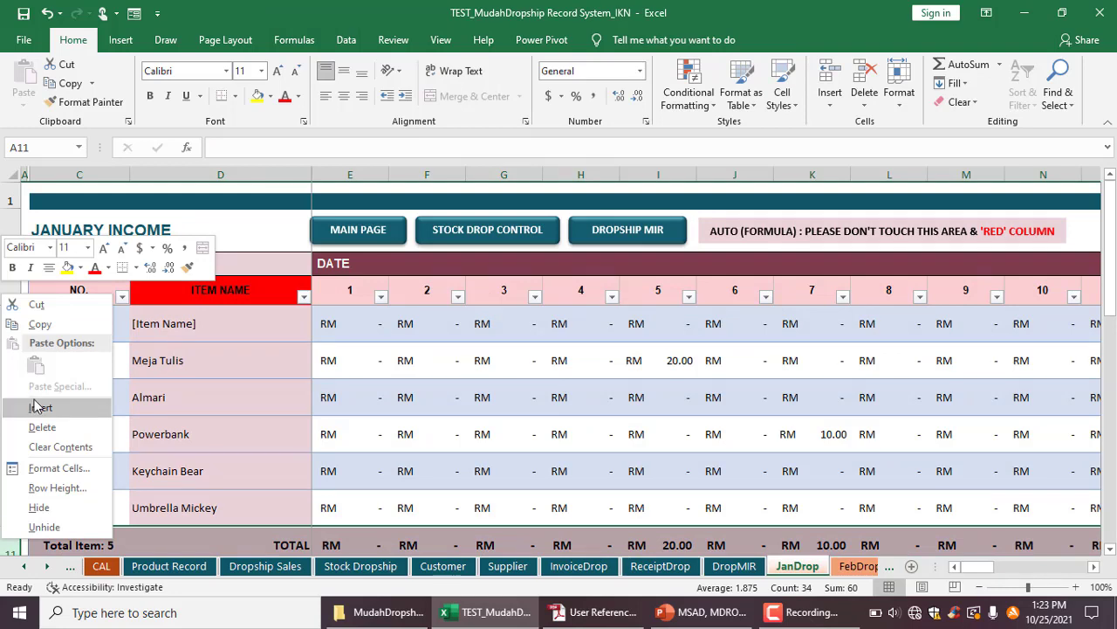
# Step: Insert a row above the January total and number it 6
pyautogui.click(41, 407)
pyautogui.scroll(-1, 35, 407)
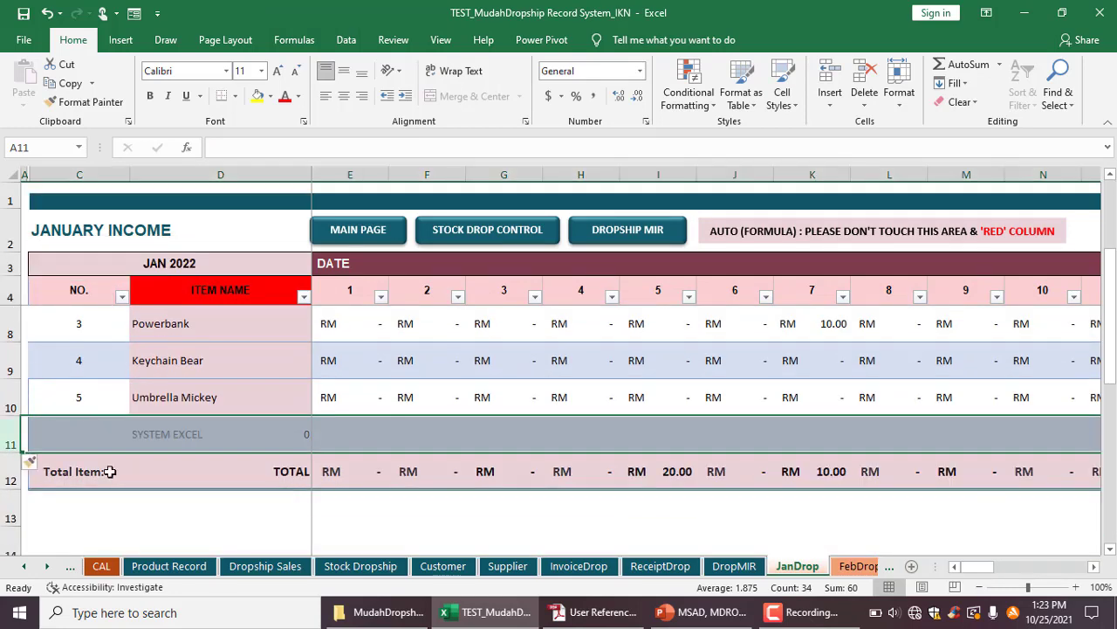
pyautogui.click(61, 439)
pyautogui.write('6')
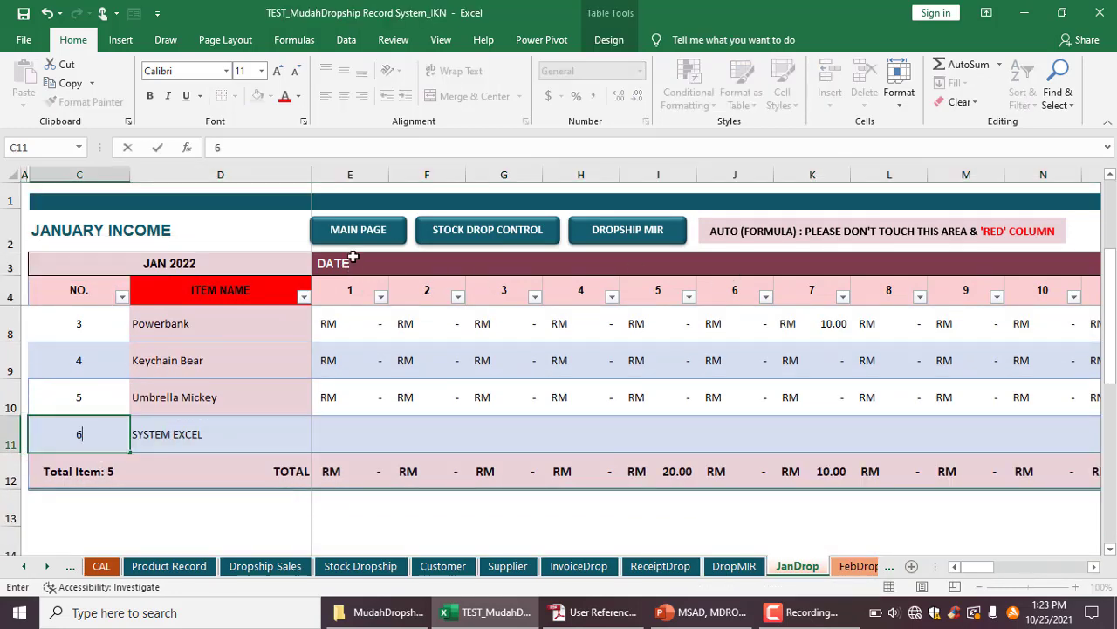
# Step: Open the original MudahDropship Record System_IKN workbook from its project folder
pyautogui.click(639, 230)
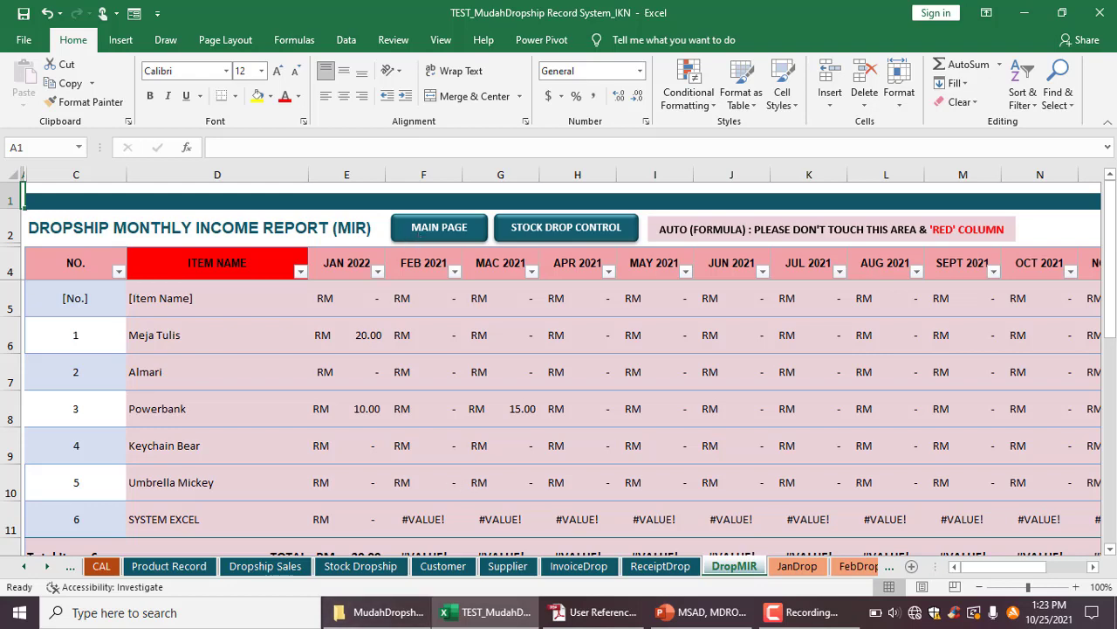
pyautogui.click(381, 612)
pyautogui.click(355, 228)
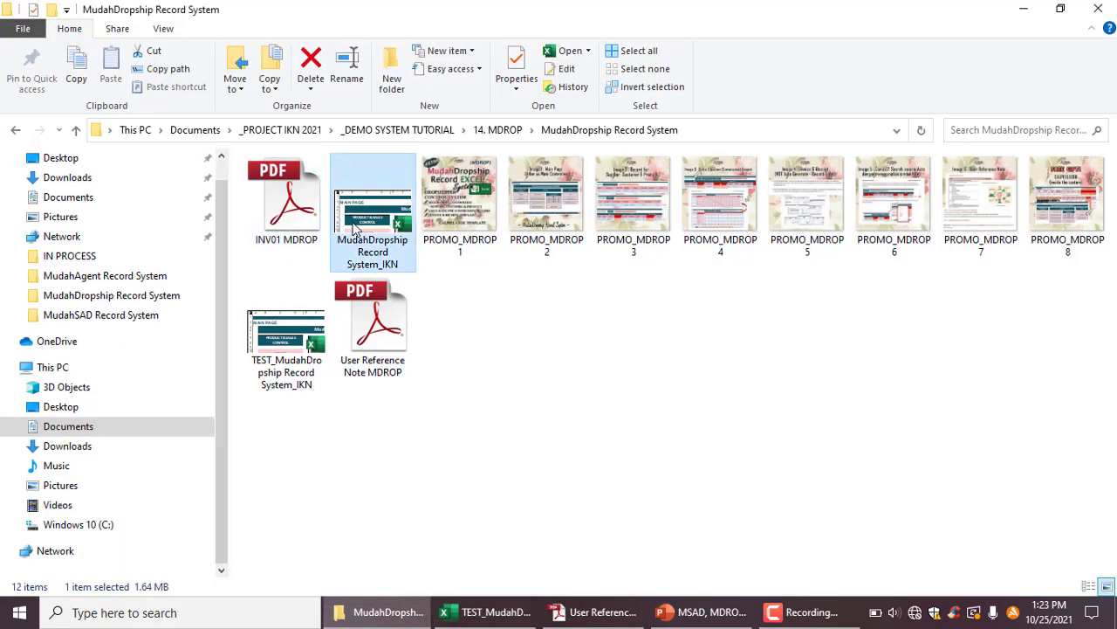
pyautogui.hotkey('alt', 'Tab')
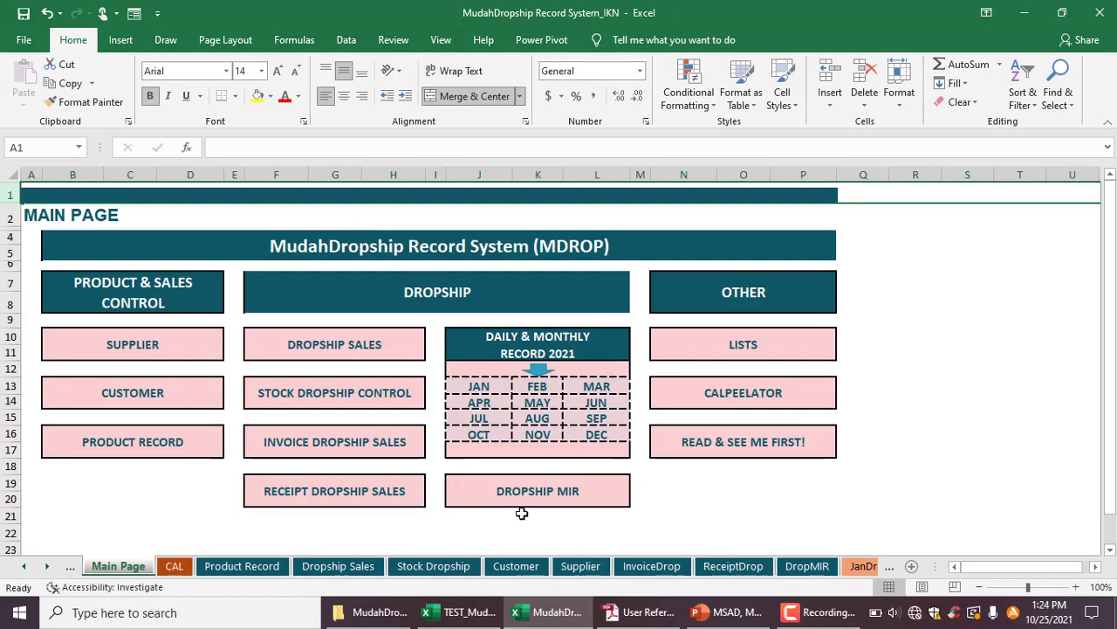
# Step: Insert a blank row 11 in the original workbook's Dropship MIR report, then show the PowerPoint Q&A slide
pyautogui.click(507, 498)
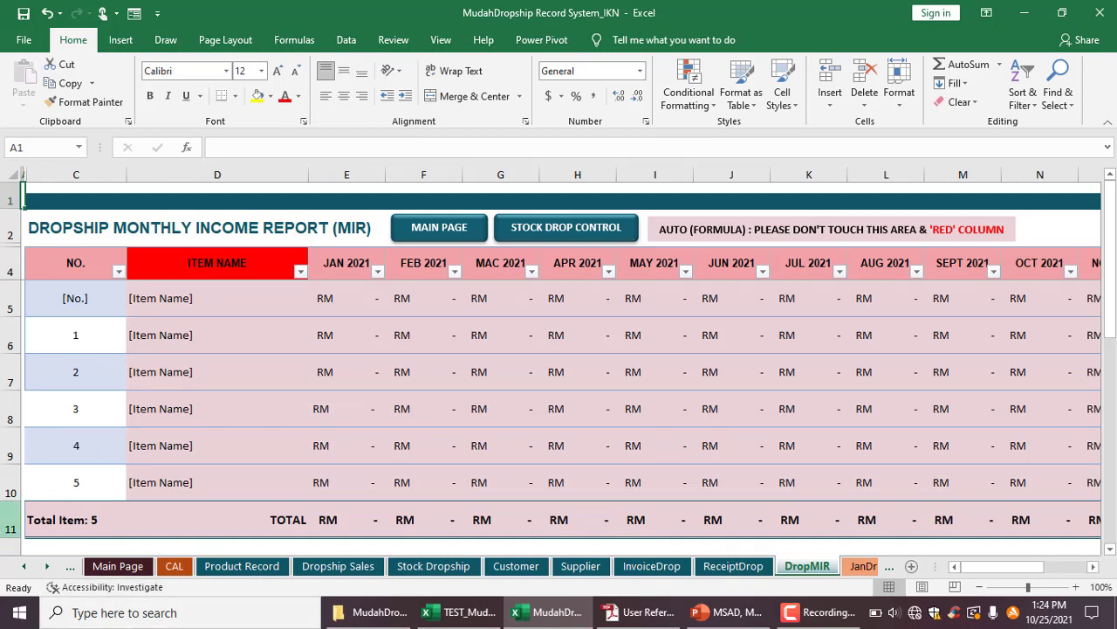
pyautogui.rightClick(11, 519)
pyautogui.click(59, 392)
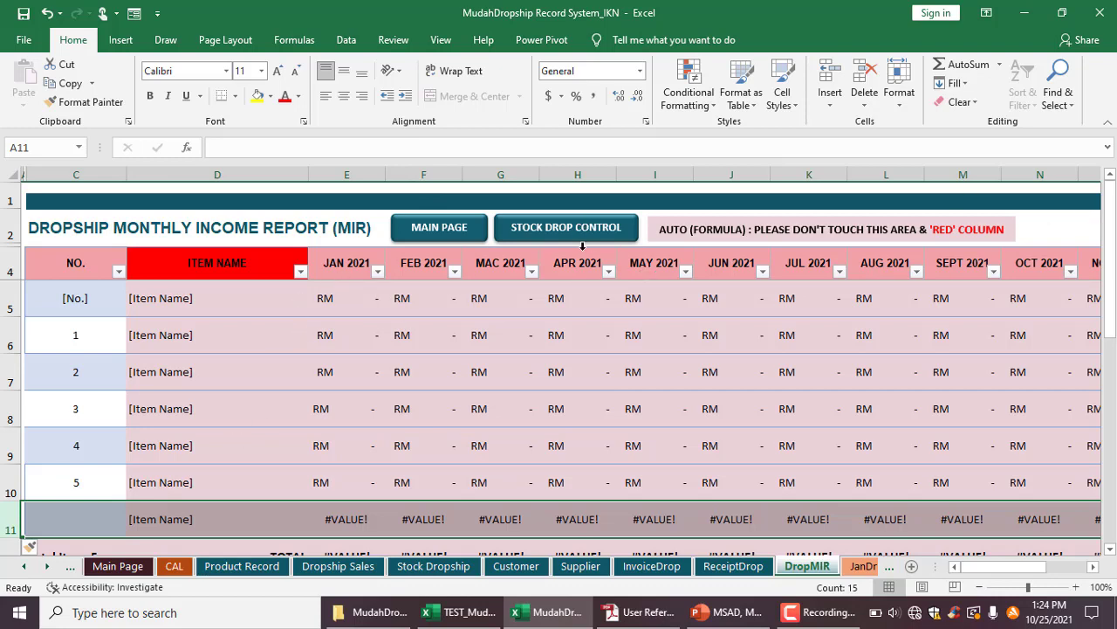
pyautogui.click(417, 241)
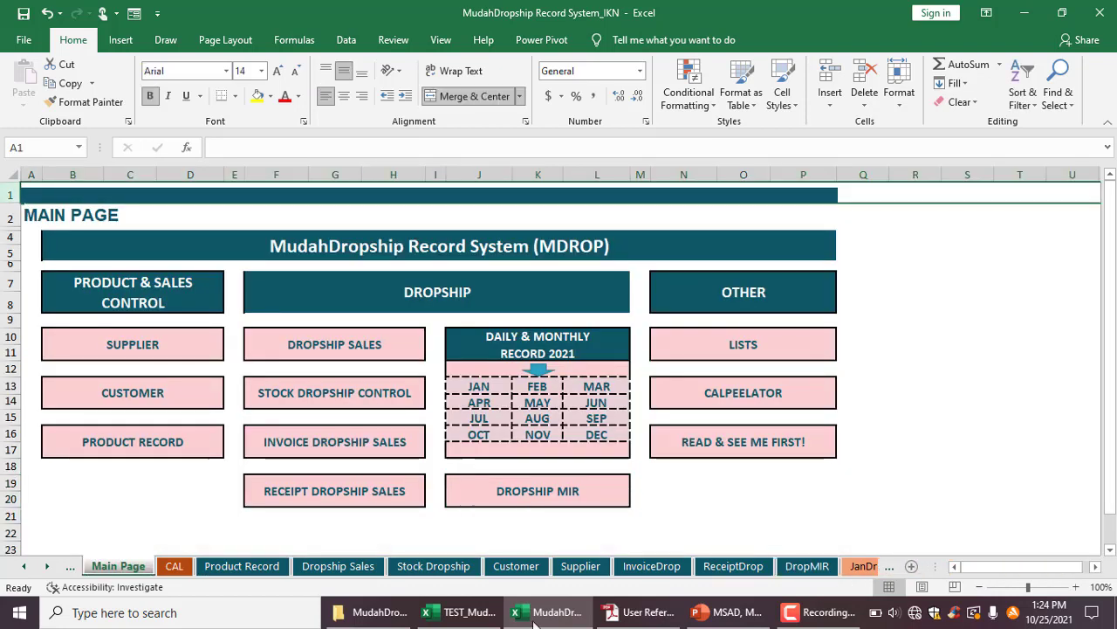
pyautogui.click(729, 612)
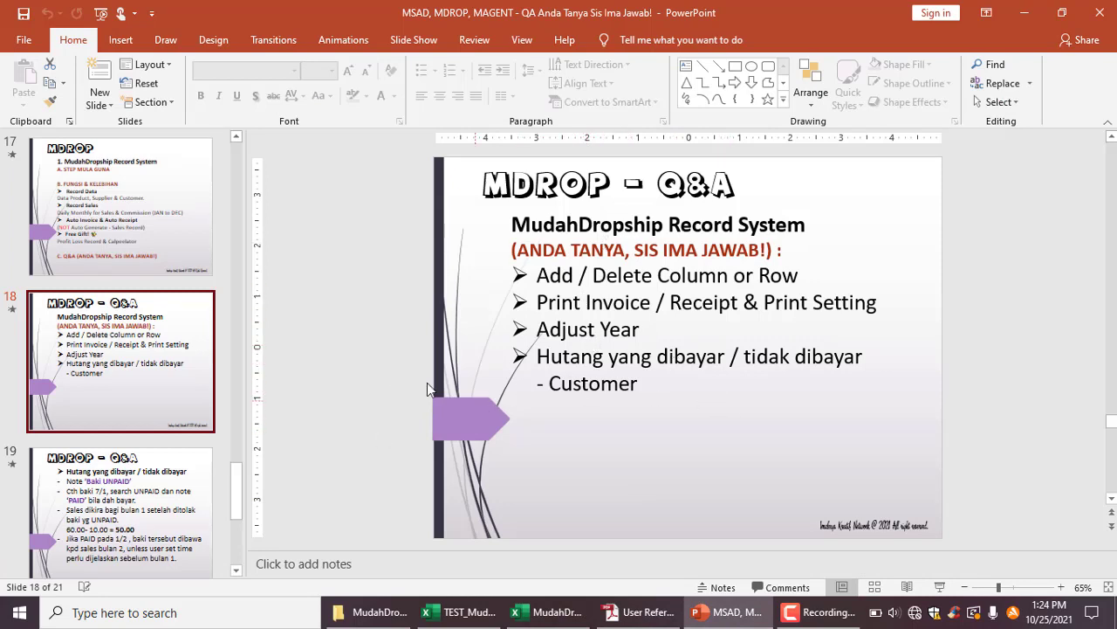
# Step: View Q&A slide 19 on paid and unpaid debts, then switch back to the MudahDropship workbook
pyautogui.click(163, 476)
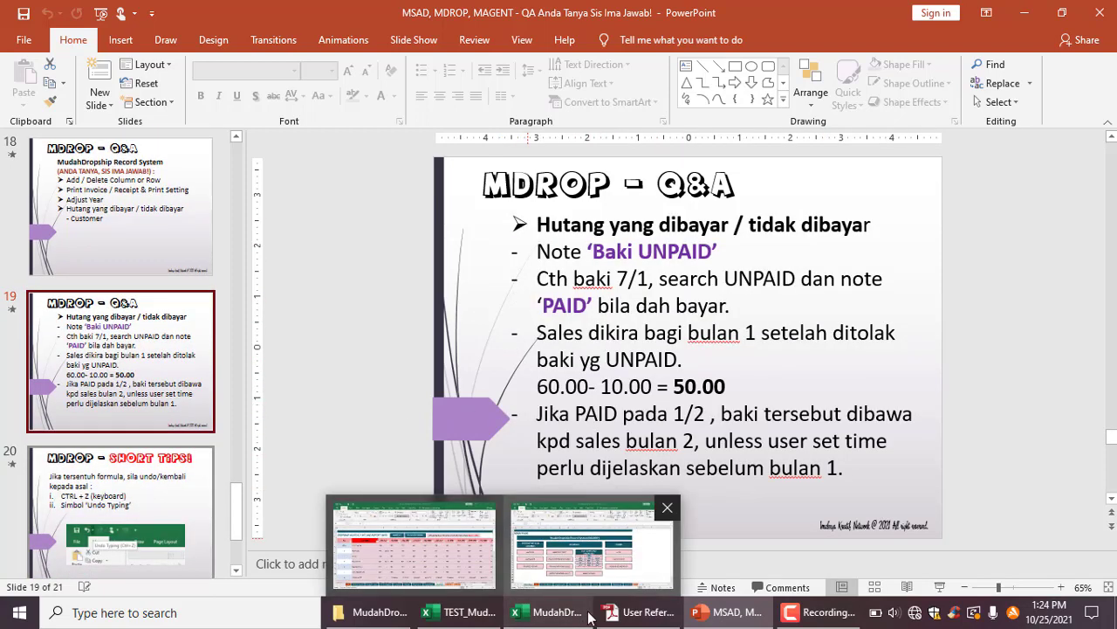
pyautogui.moveTo(371, 612)
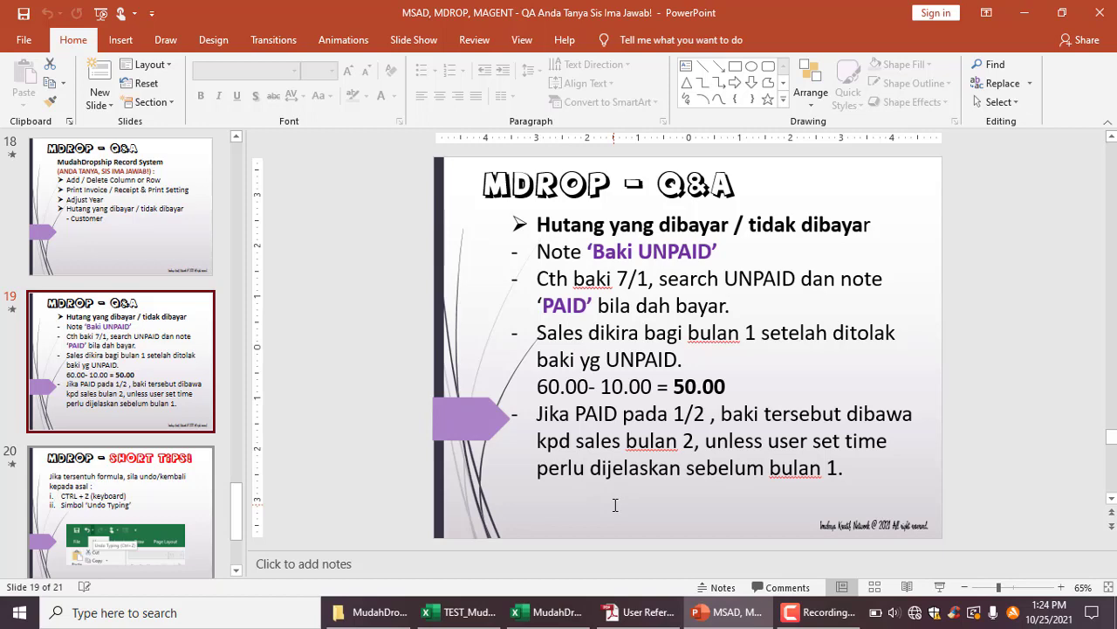
pyautogui.click(531, 611)
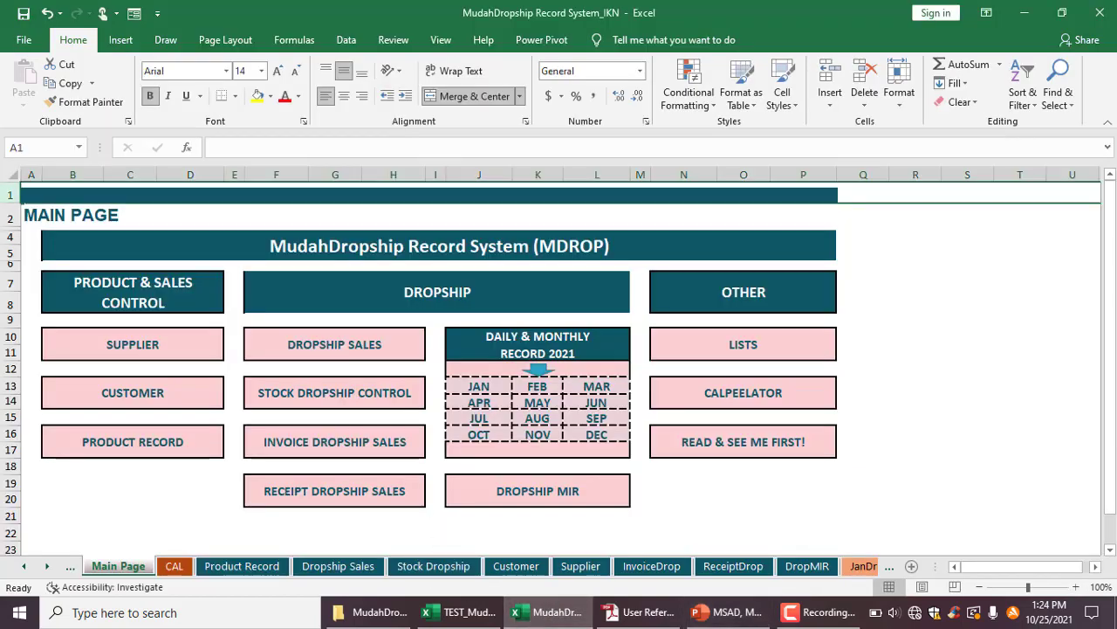
# Step: Close MudahDropship Record System_IKN with Don't Save, then open TEST_MudahDropship's Dropship Sales sheet
pyautogui.click(450, 621)
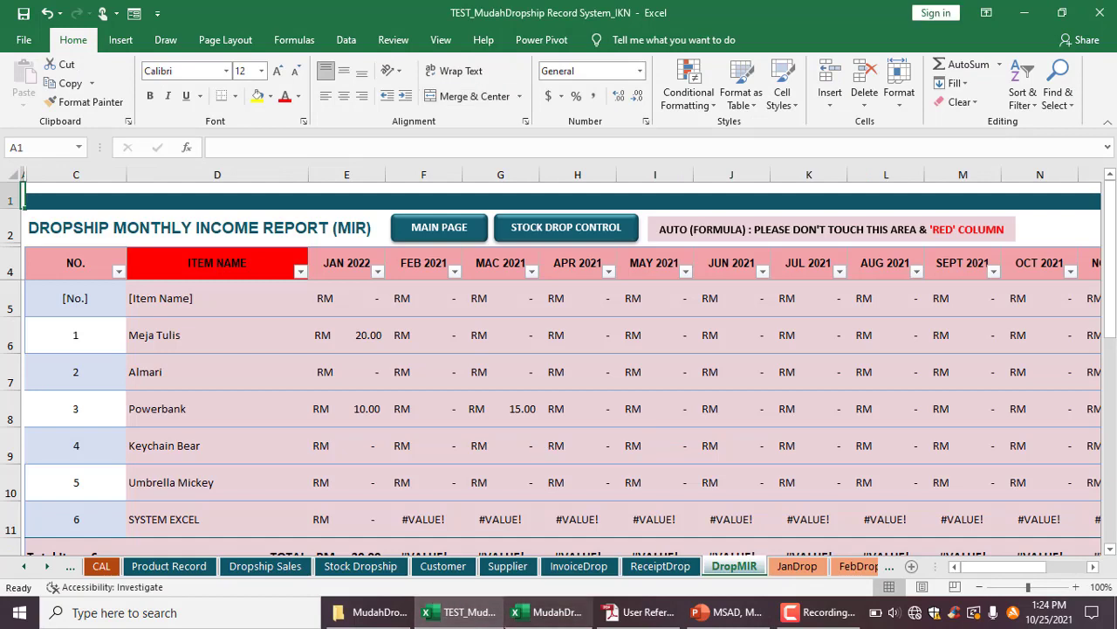
pyautogui.click(578, 624)
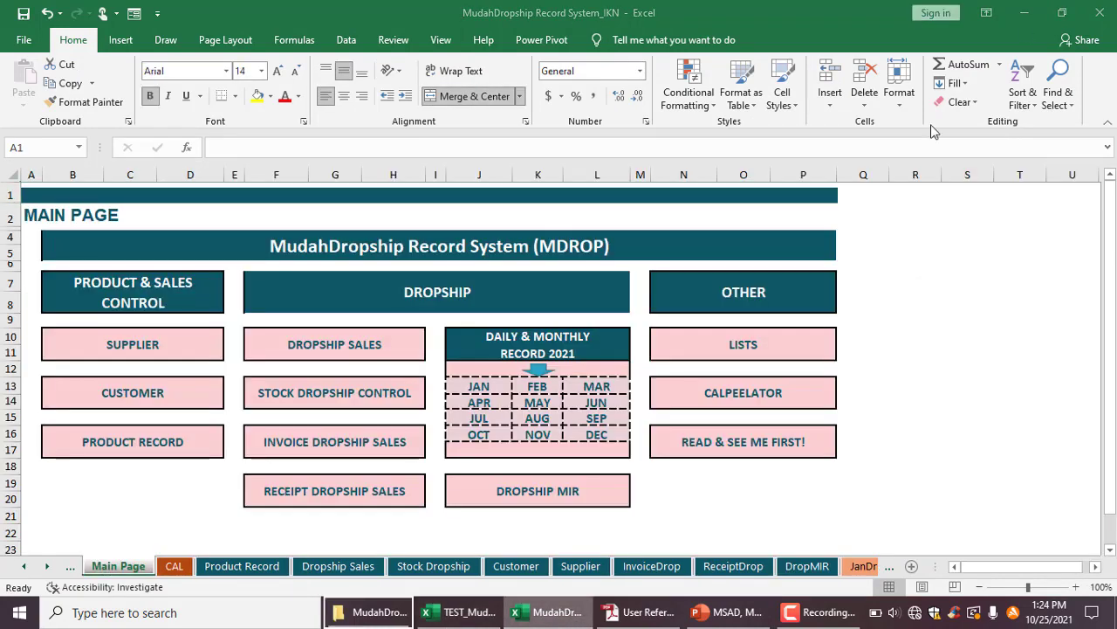
pyautogui.click(1099, 12)
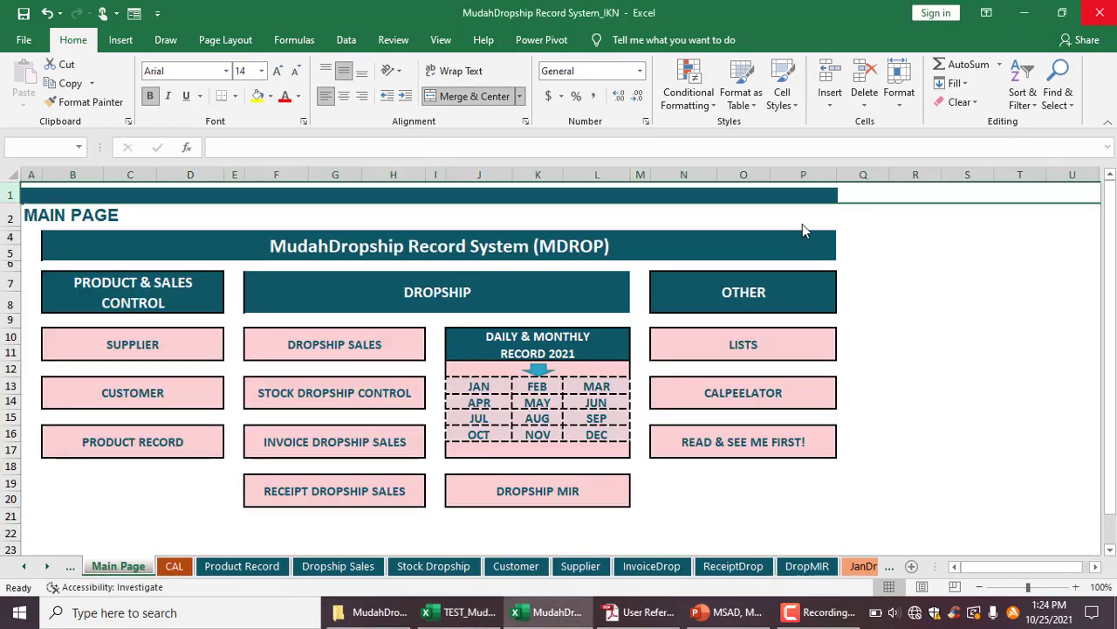
pyautogui.click(560, 337)
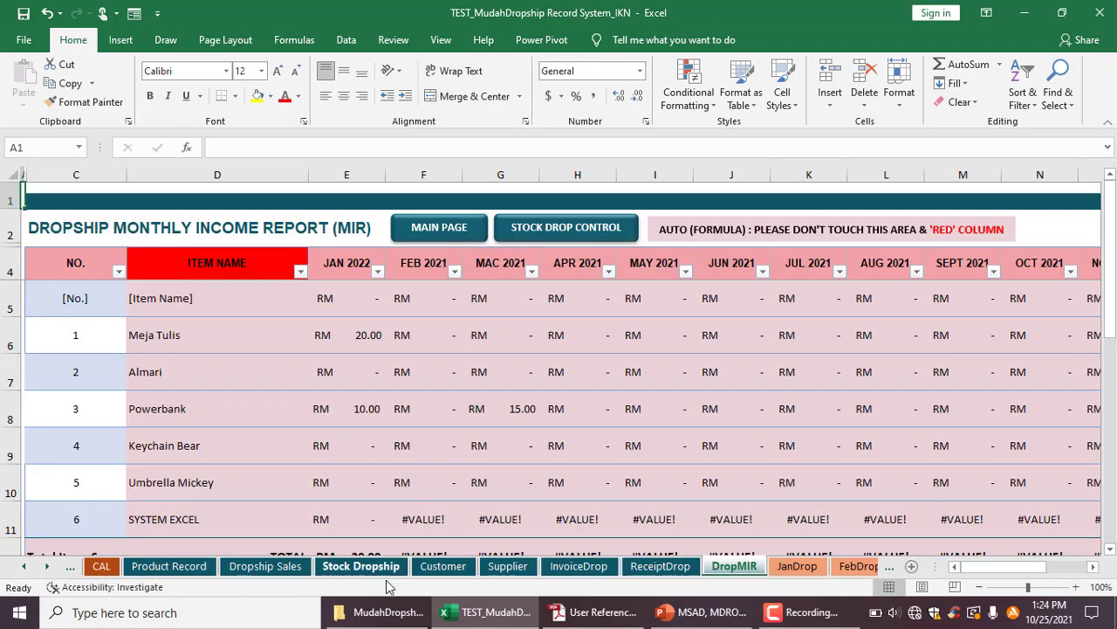
pyautogui.click(439, 227)
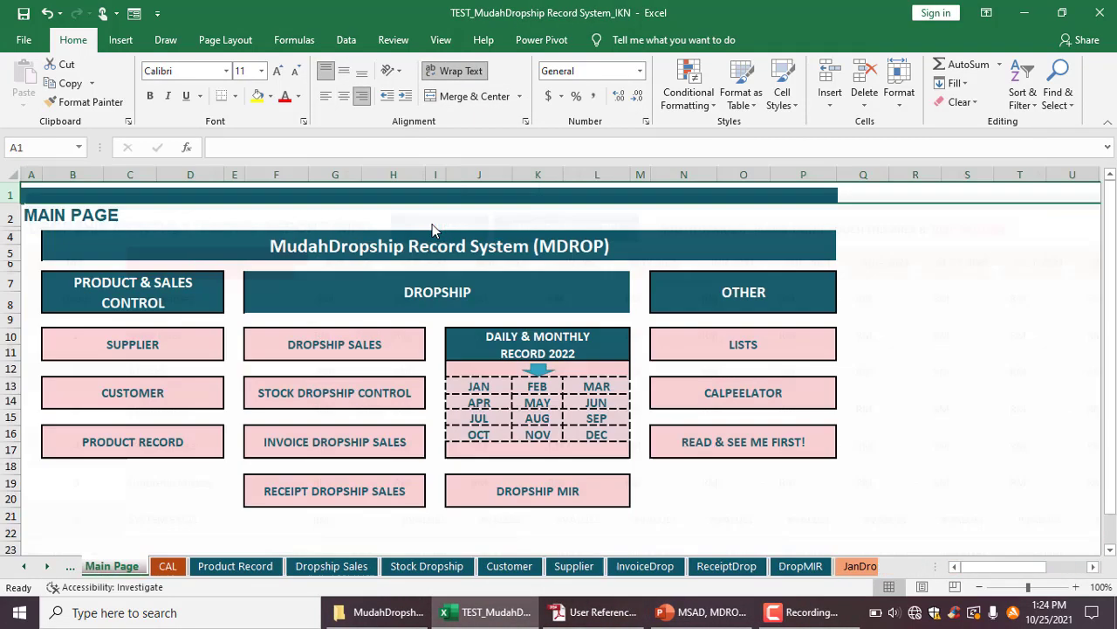
pyautogui.click(306, 356)
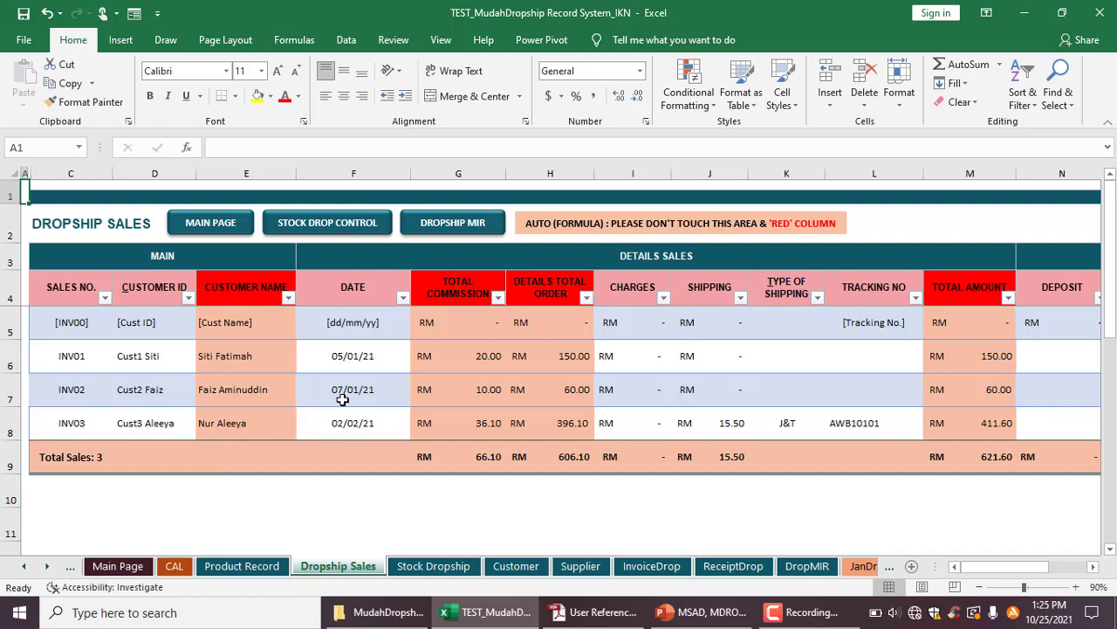
pyautogui.click(703, 612)
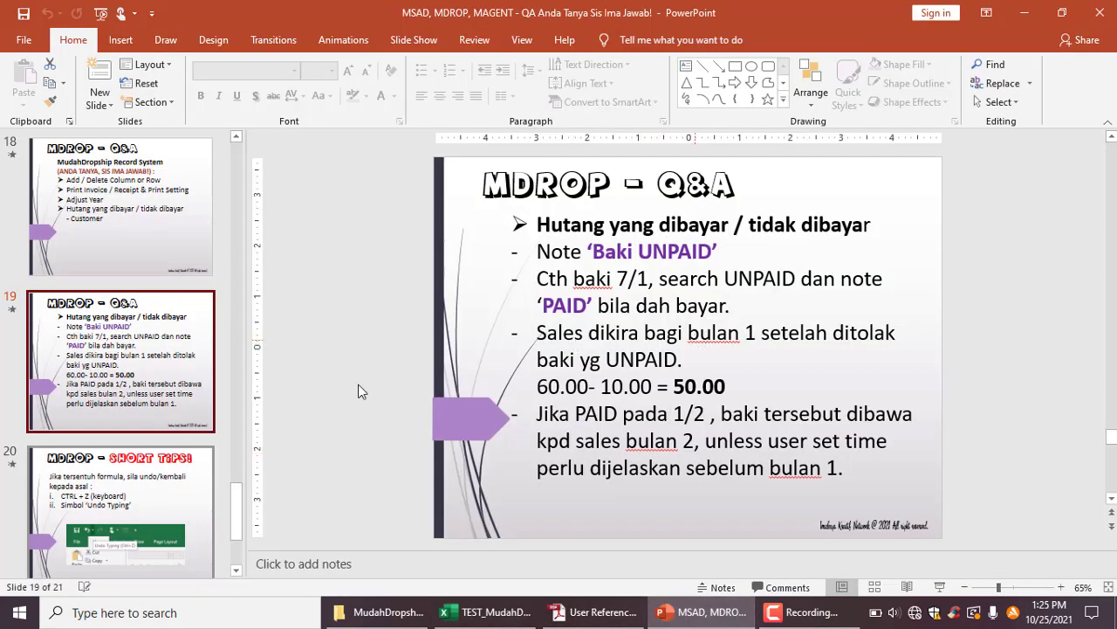
pyautogui.click(485, 612)
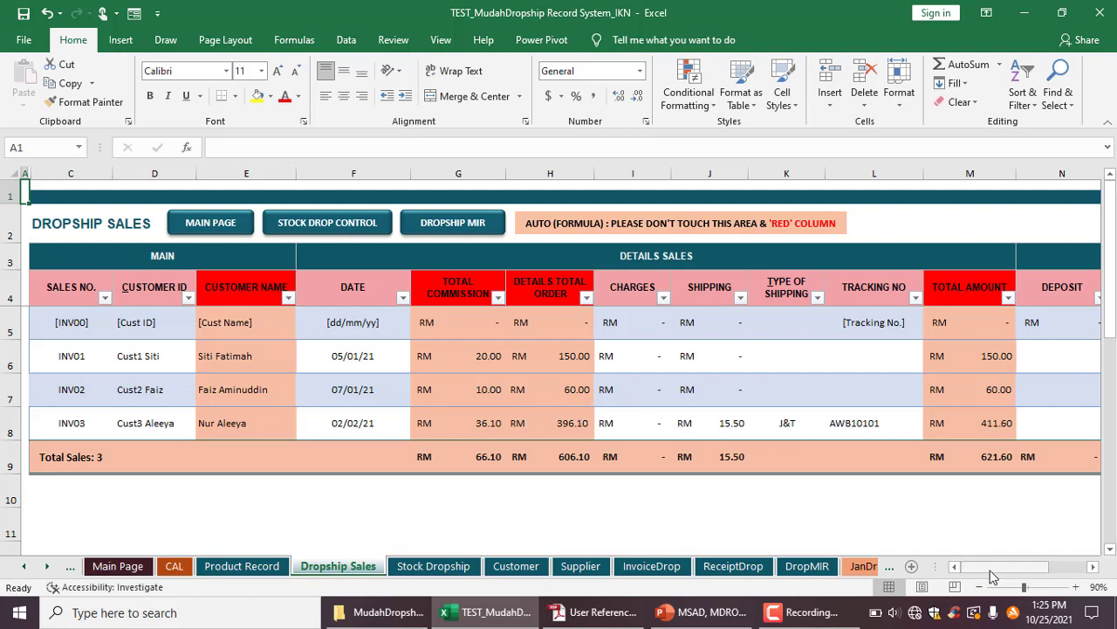
# Step: Set INV02's shipping type to COD and its shipping cost to 5.00
pyautogui.moveTo(991, 576); pyautogui.dragTo(1017, 576)
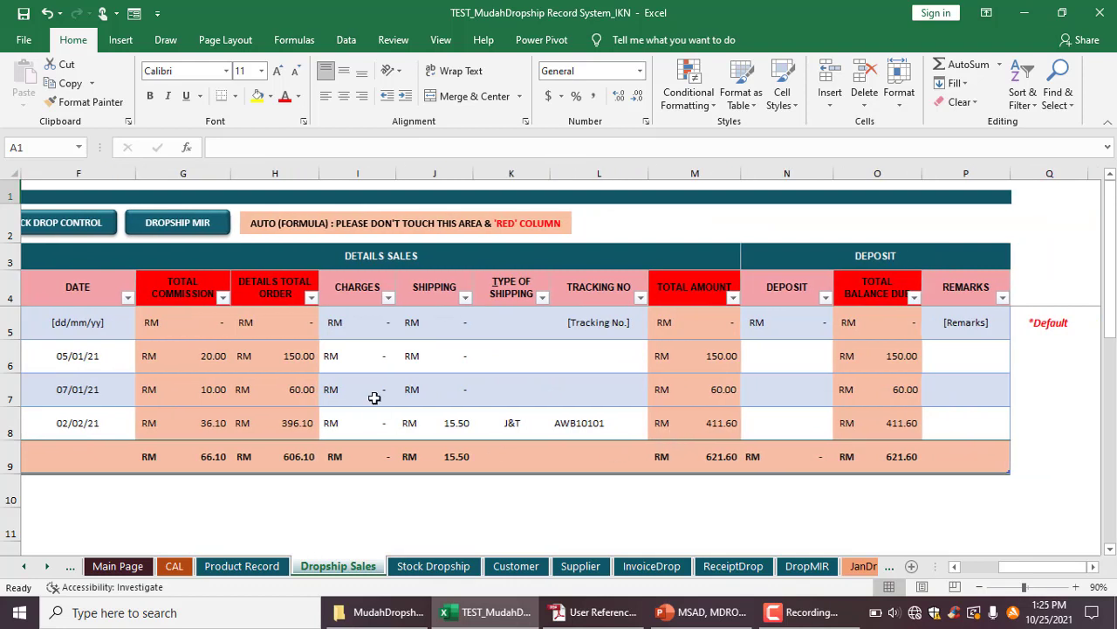
pyautogui.click(533, 392)
pyautogui.click(557, 400)
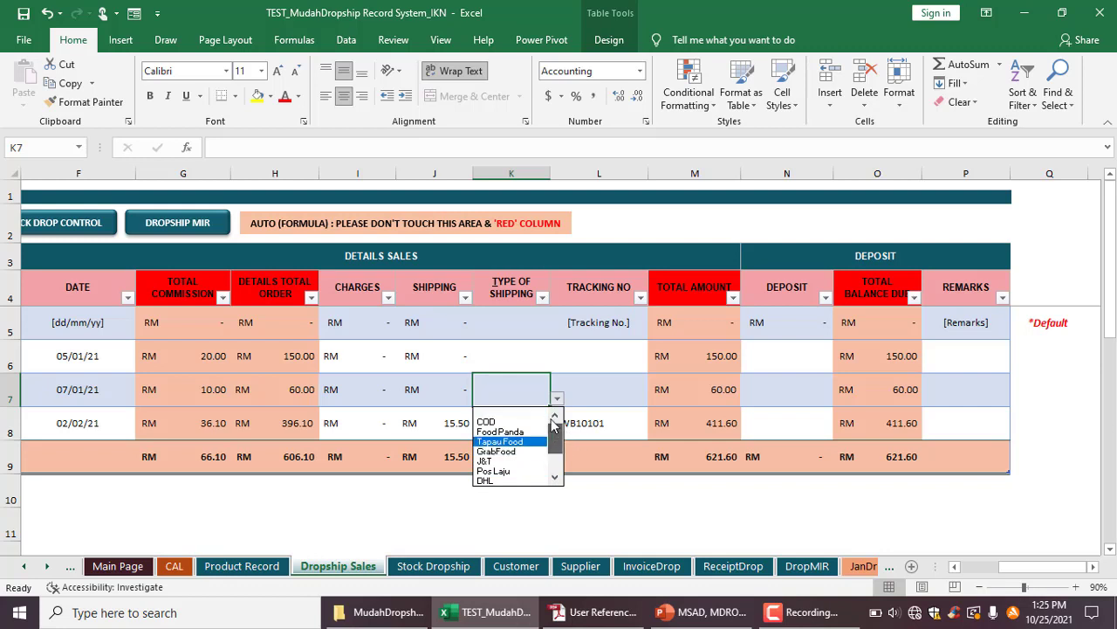
pyautogui.moveTo(553, 426)
pyautogui.mouseDown()
pyautogui.moveTo(553, 459)
pyautogui.moveTo(554, 419)
pyautogui.mouseUp()
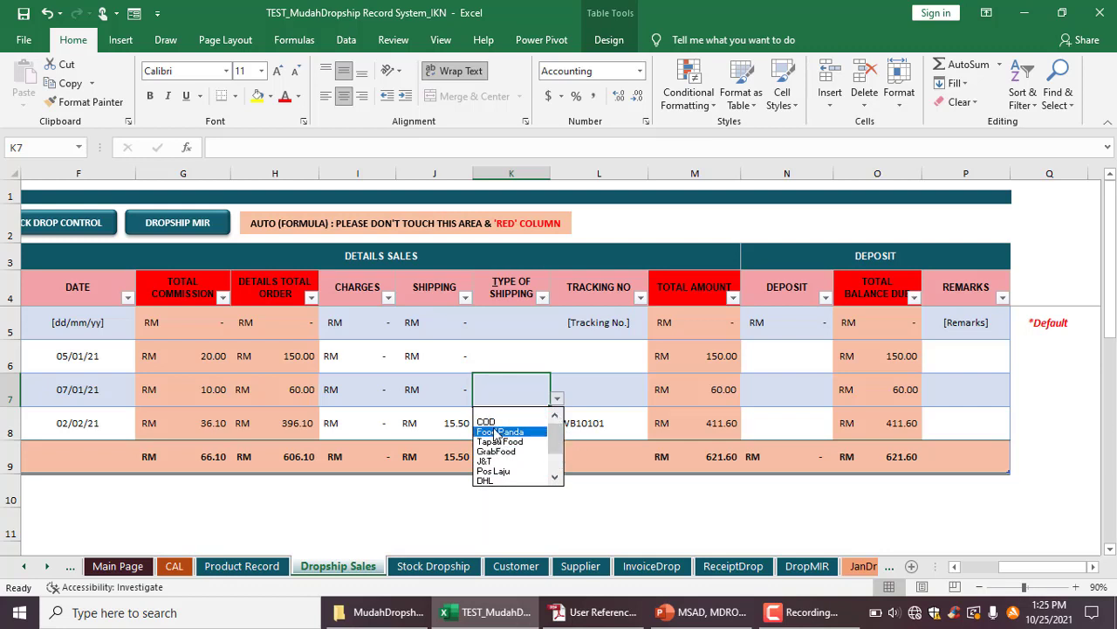
pyautogui.click(496, 422)
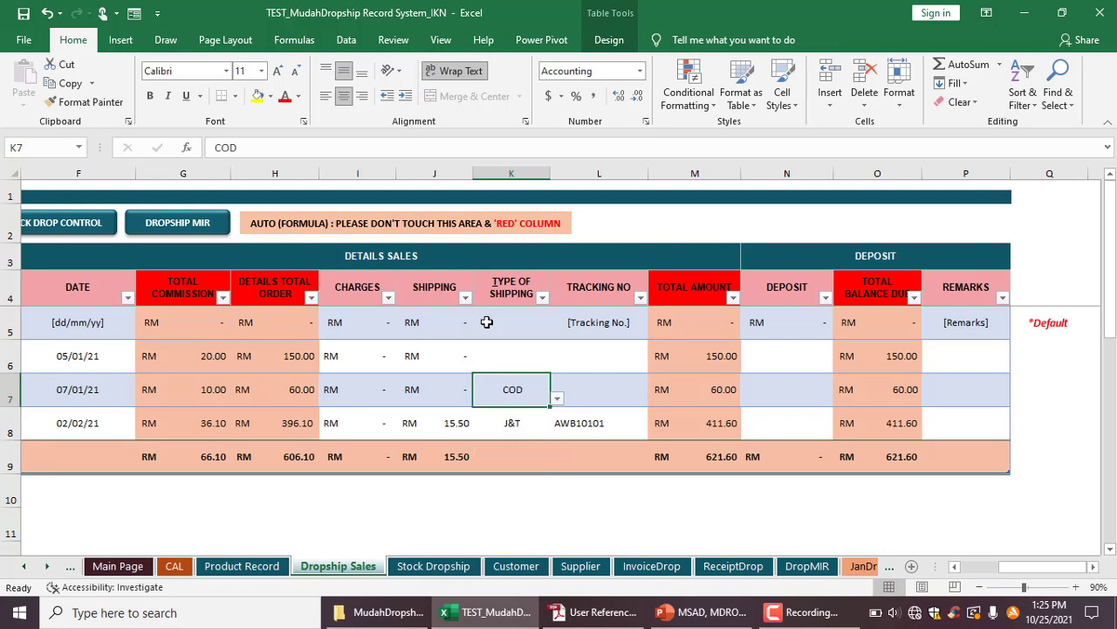
pyautogui.click(432, 389)
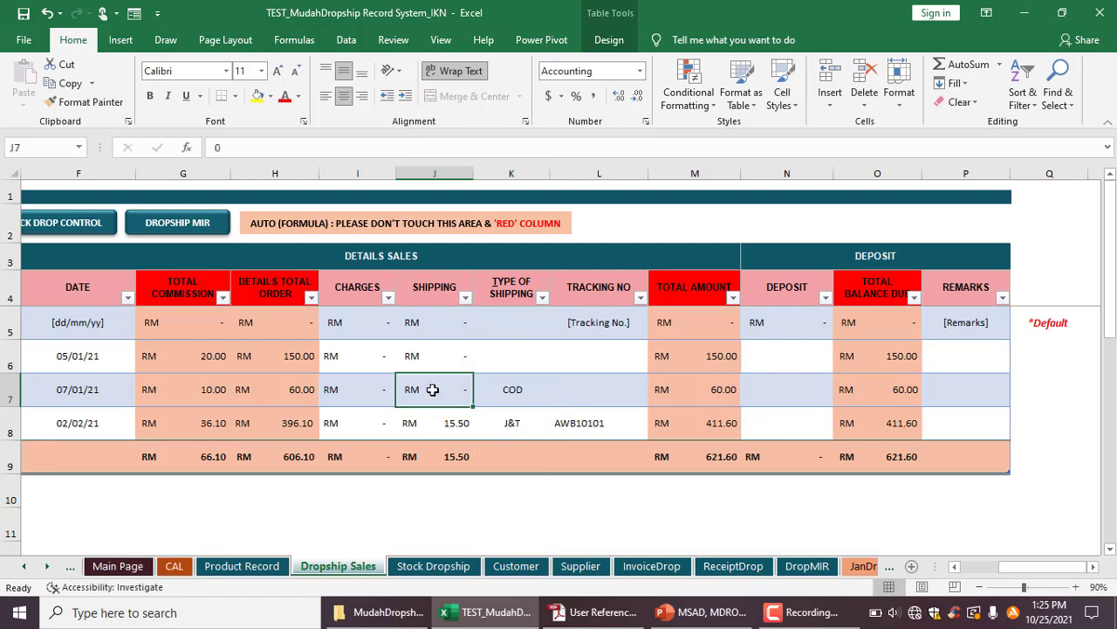
pyautogui.write('5')
pyautogui.press('Tab')
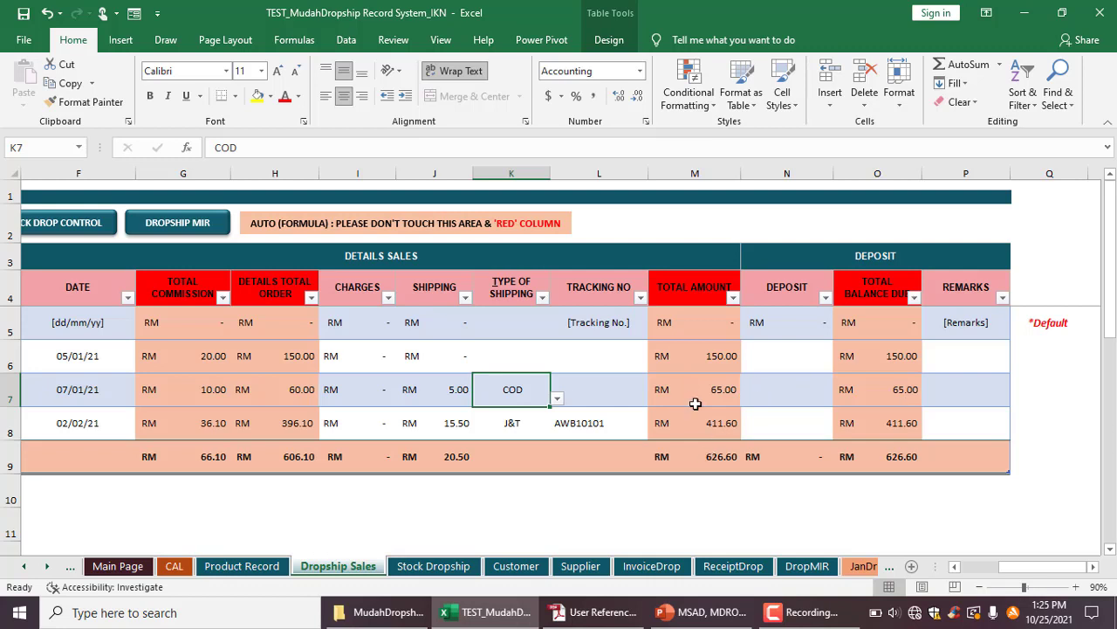
# Step: Enter a 50.00 deposit for INV02, then start editing its remarks cell P7
pyautogui.click(776, 402)
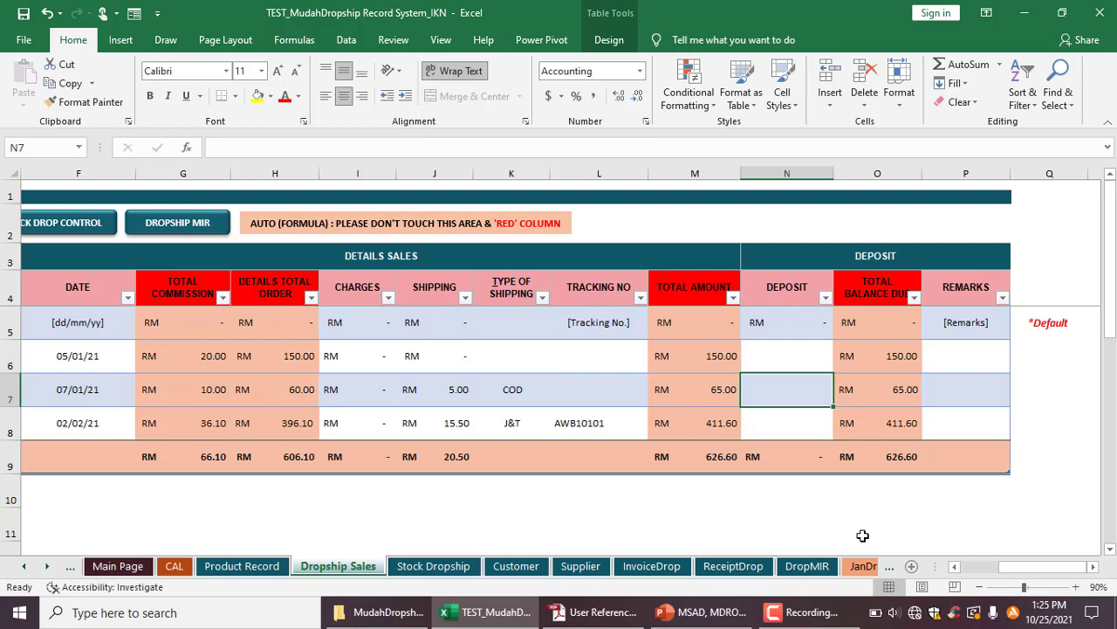
pyautogui.write('50')
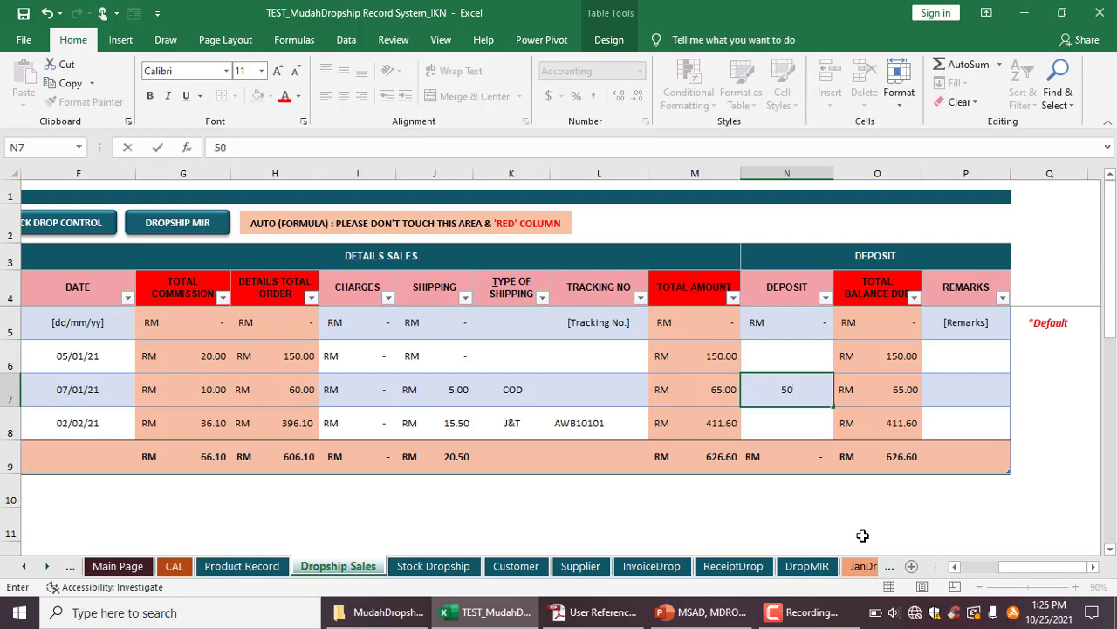
pyautogui.press('Tab')
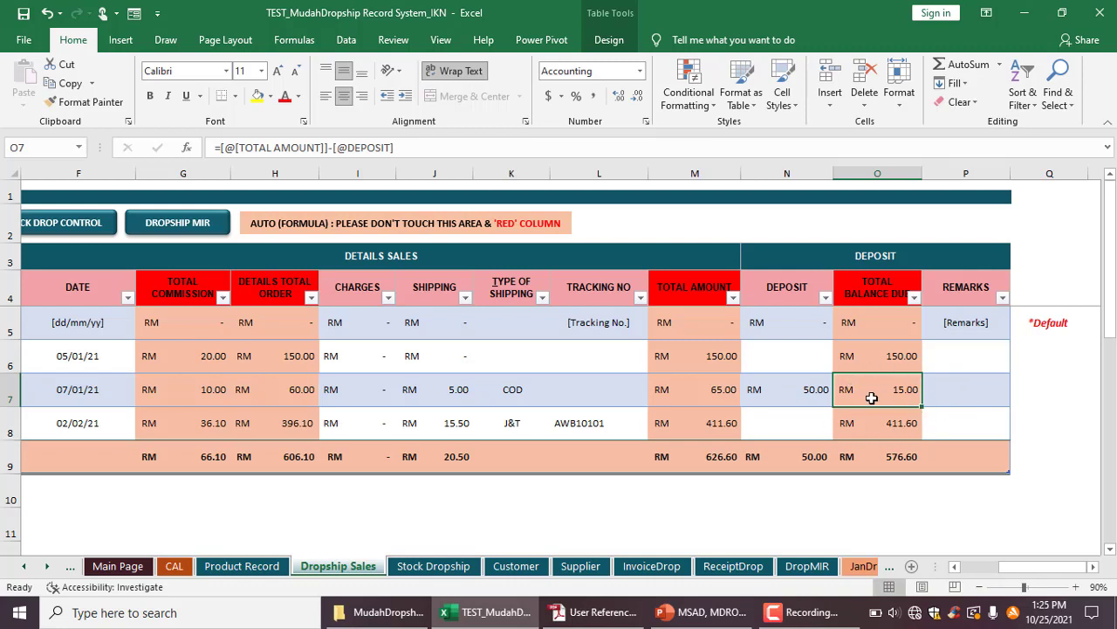
pyautogui.doubleClick(980, 392)
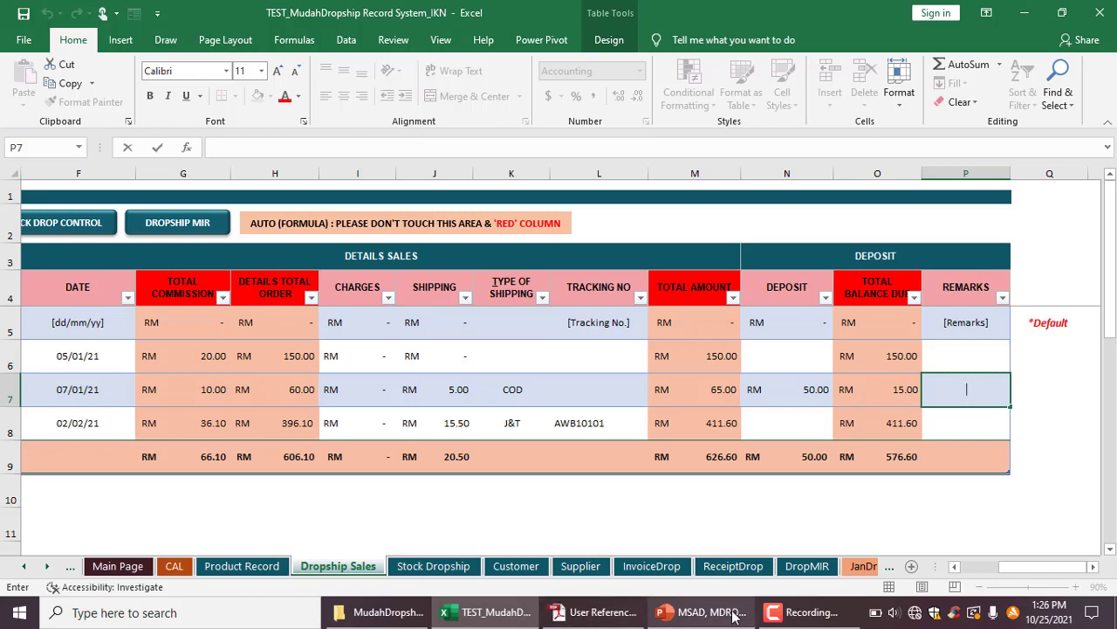
# Step: After checking the PowerPoint slide, rewrite INV02's remark as 'Baki UPAID'
pyautogui.click(702, 612)
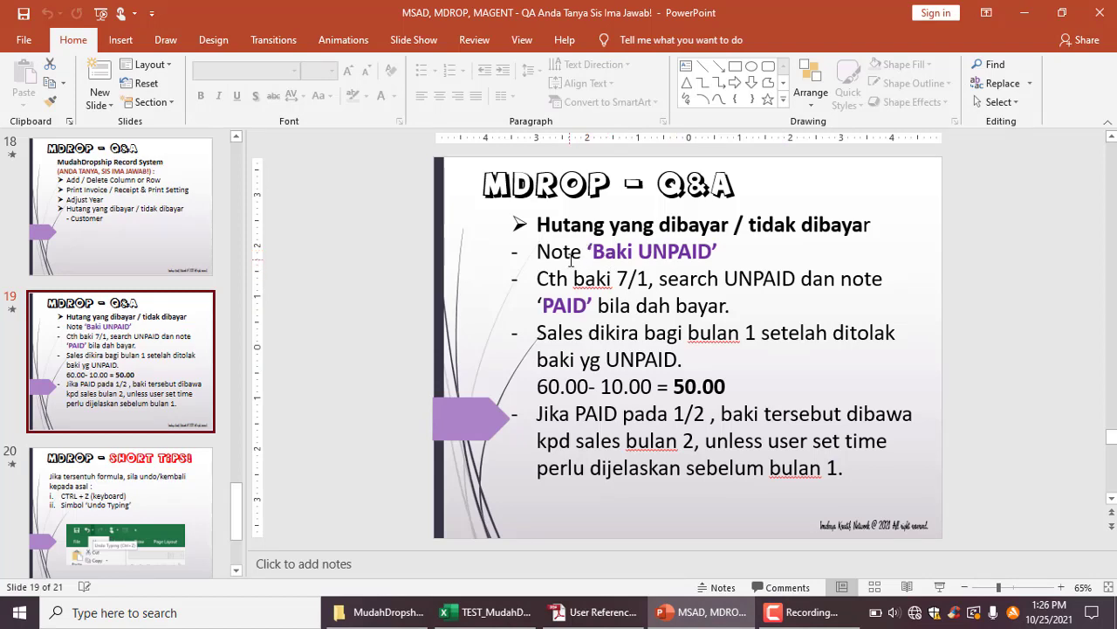
pyautogui.hotkey('alt', 'Tab')
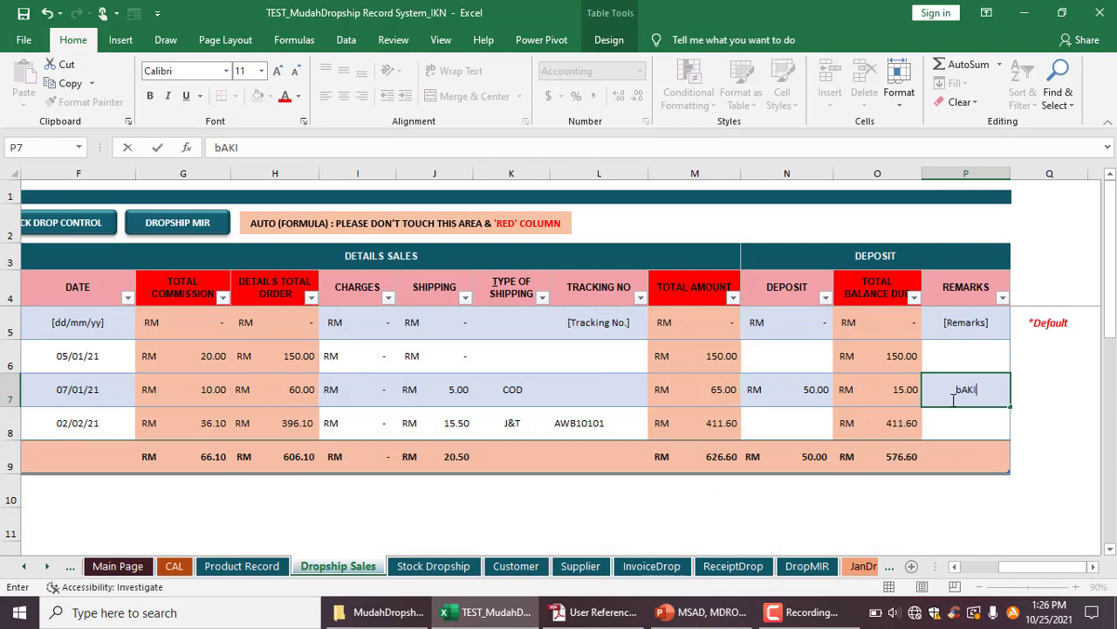
pyautogui.press('BackSpace')
pyautogui.press('BackSpace')
pyautogui.press('BackSpace')
pyautogui.press('BackSpace')
pyautogui.write('UPDATE')
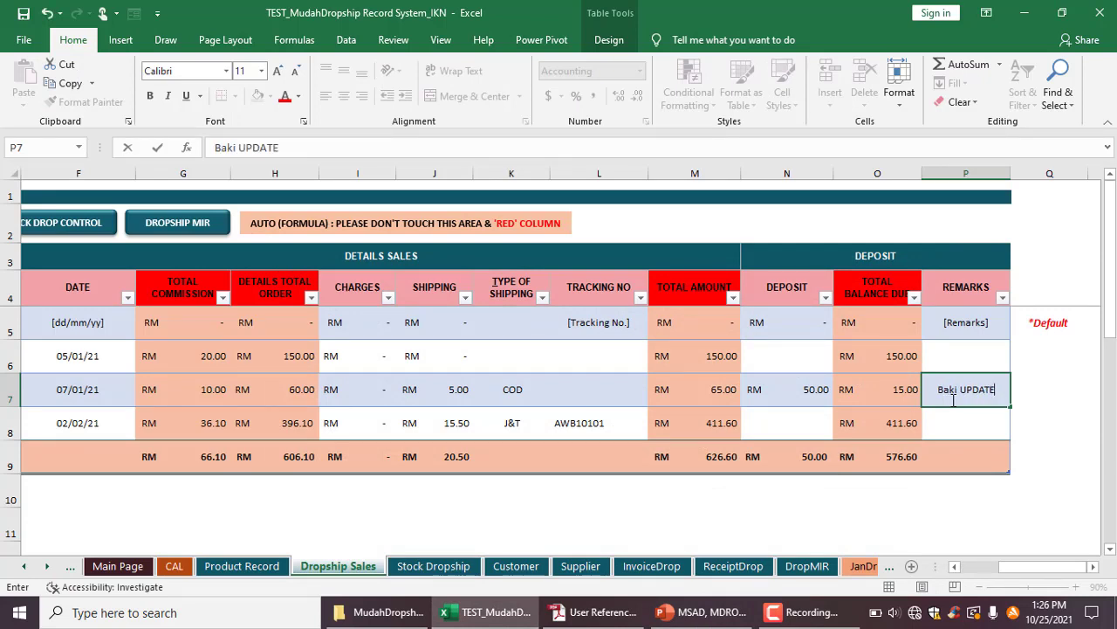
pyautogui.press('BackSpace')
pyautogui.press('BackSpace')
pyautogui.press('BackSpace')
pyautogui.press('BackSpace')
pyautogui.press('BackSpace')
pyautogui.write('PAID')
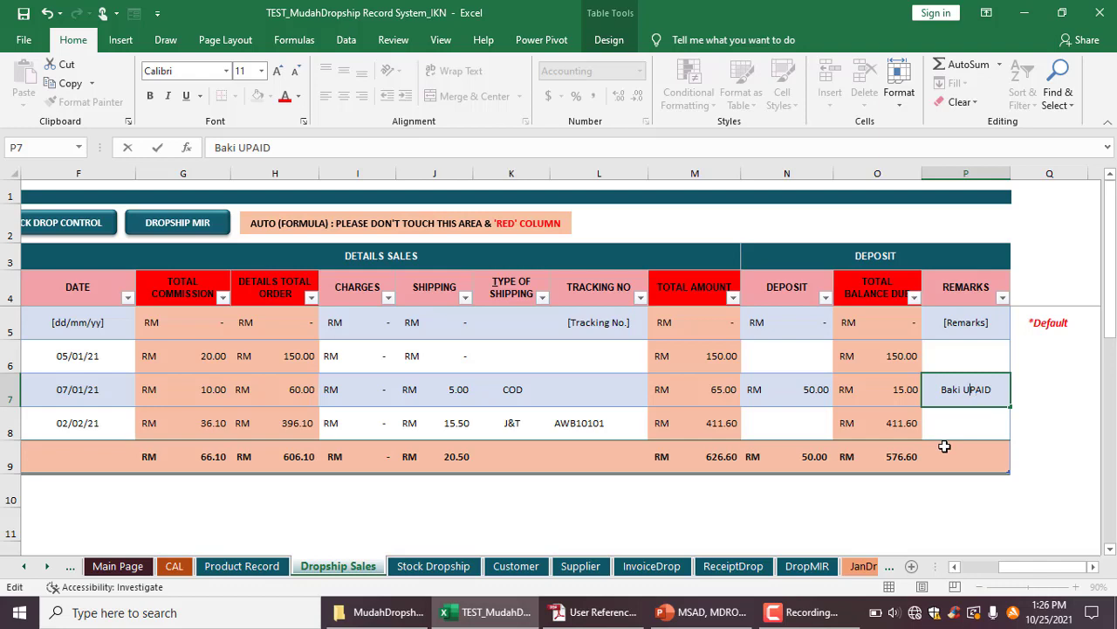
pyautogui.write('N')
# Step: Commit the 'Baki UNPAID' remark for the 07/01/21 sale and glance at the Q&A slide
pyautogui.click(1030, 408)
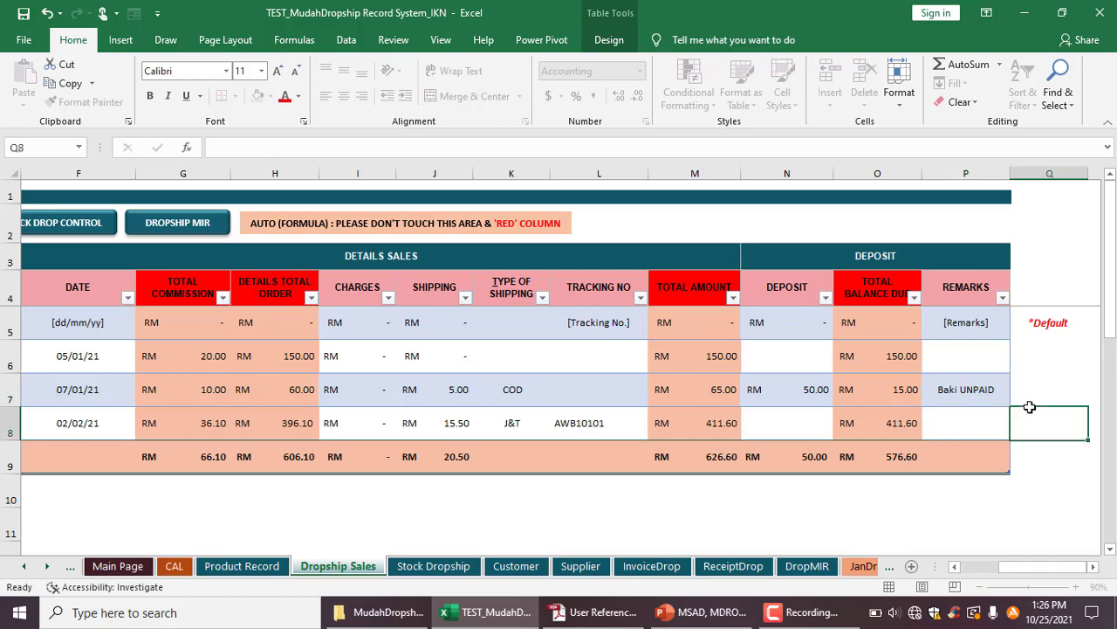
pyautogui.moveTo(1013, 565); pyautogui.dragTo(973, 566)
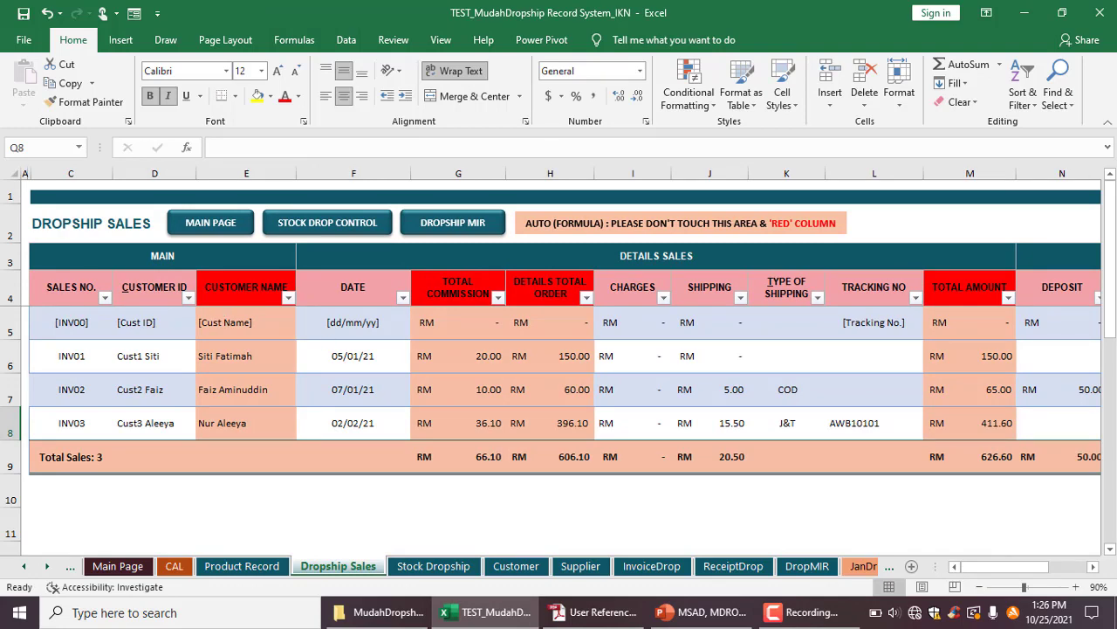
pyautogui.click(703, 612)
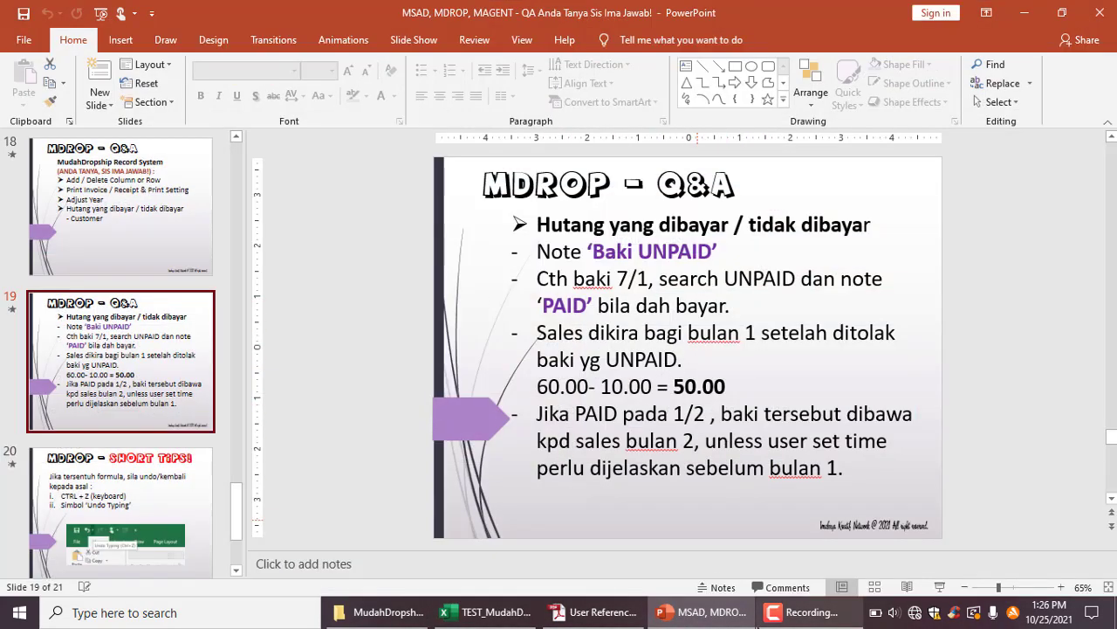
# Step: Return to the workbook and scroll right to show columns F–Q
pyautogui.hotkey('alt', 'Tab')
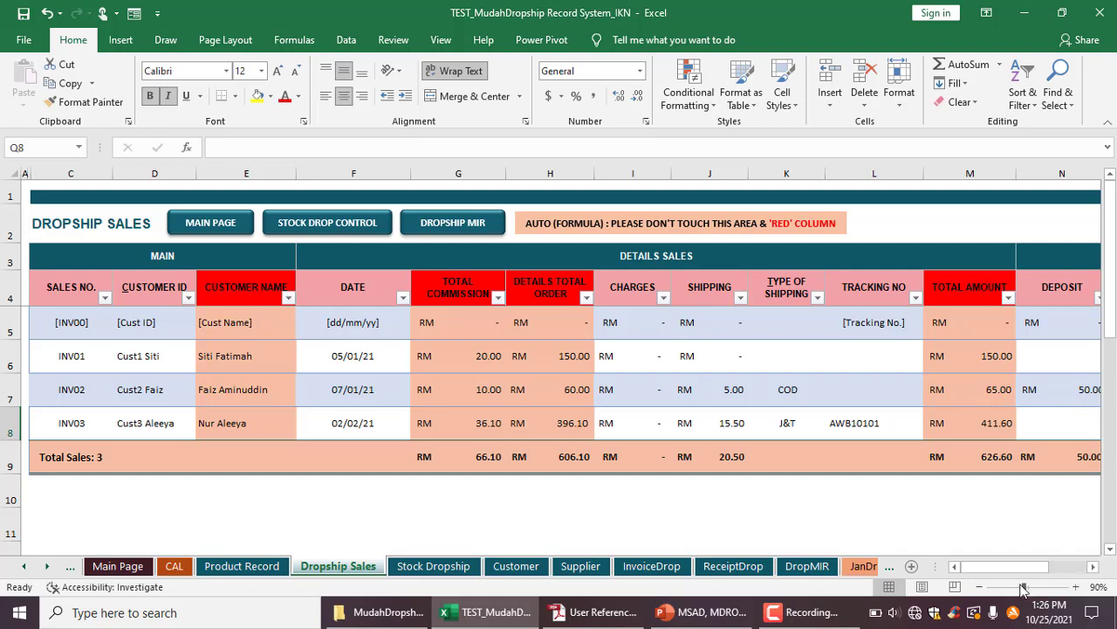
pyautogui.moveTo(960, 567); pyautogui.dragTo(706, 487)
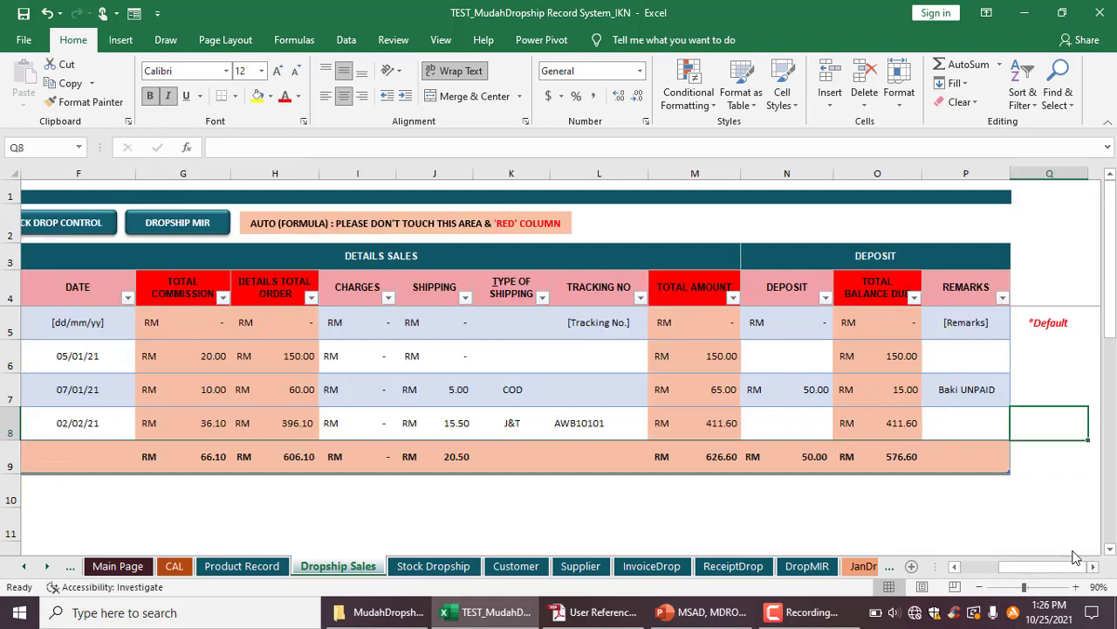
pyautogui.moveTo(978, 567); pyautogui.dragTo(1017, 567)
# Step: Filter the REMARKS column on 'UNPAID' so only the Baki UNPAID sale shows (1 of 4 records)
pyautogui.click(1002, 297)
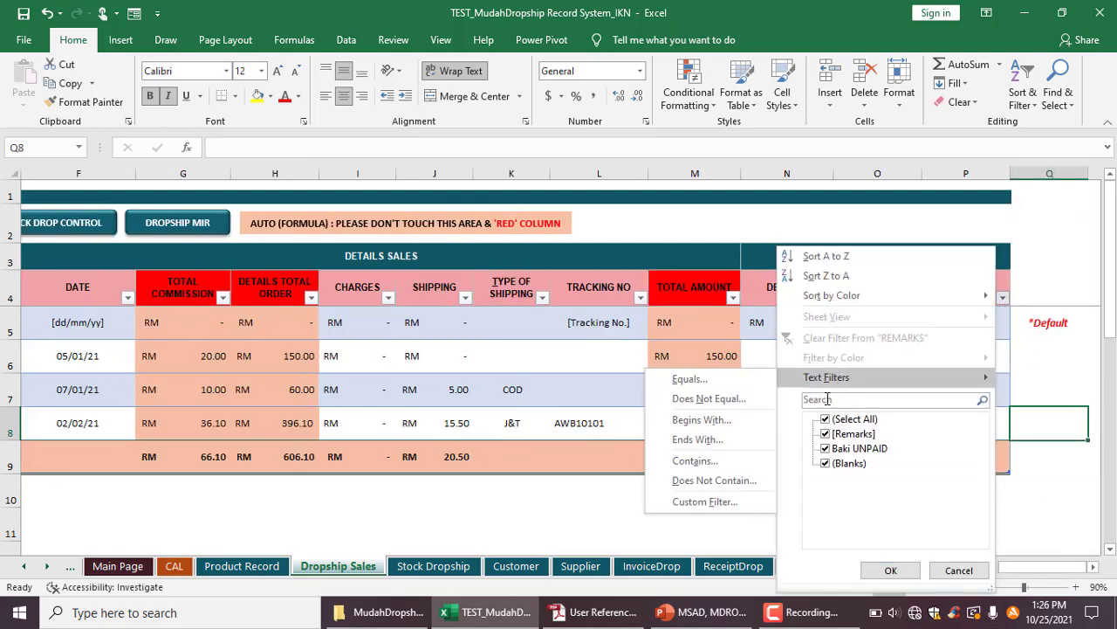
pyautogui.write('UNPAID')
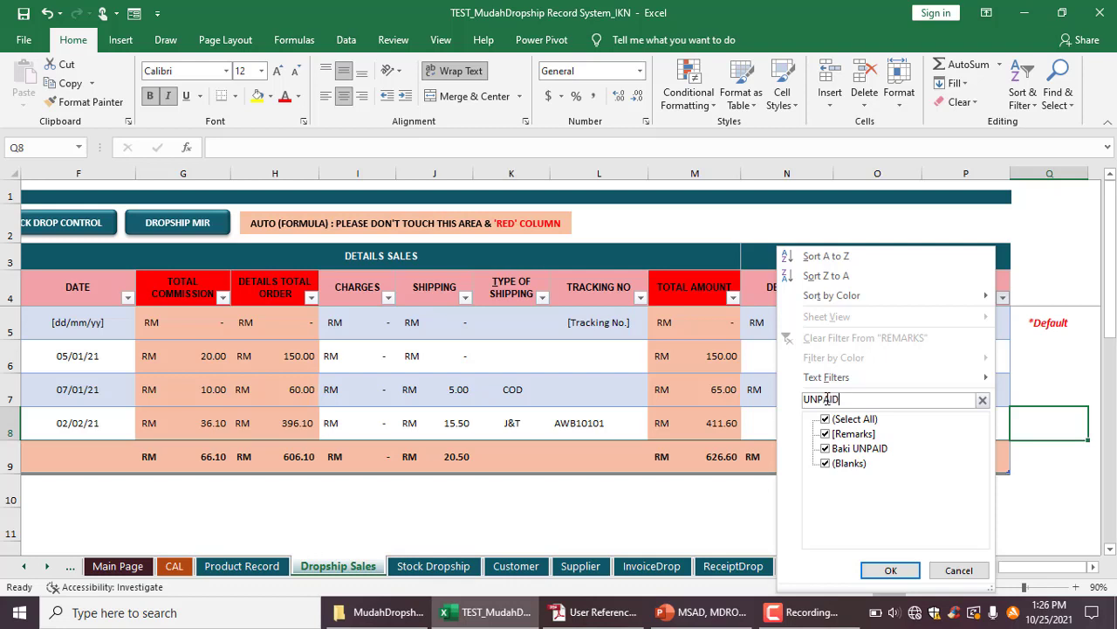
pyautogui.press('Return')
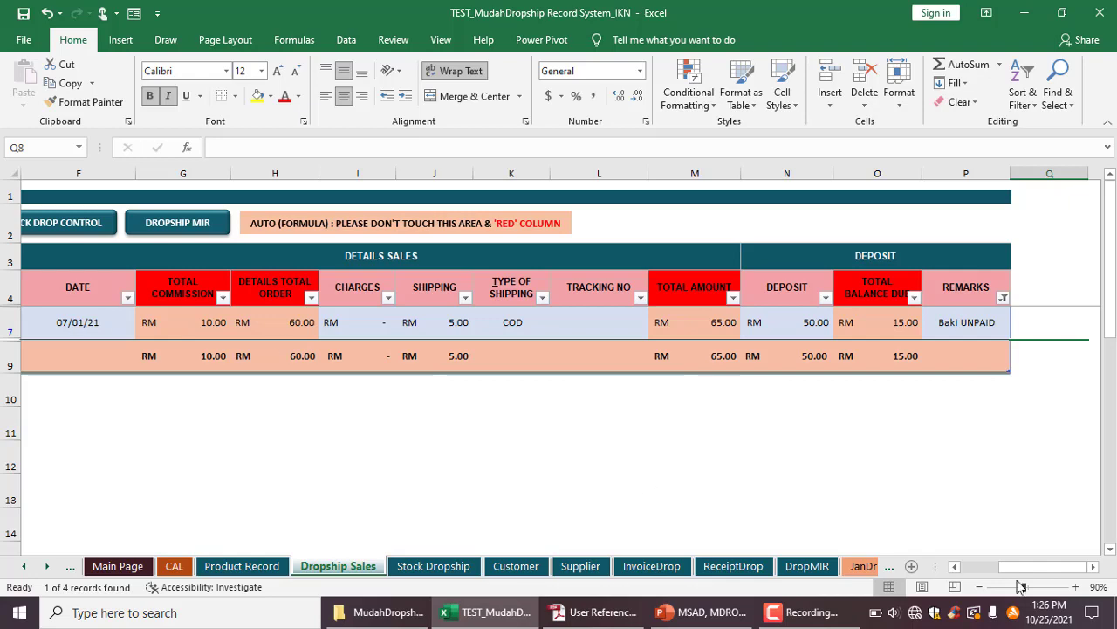
pyautogui.moveTo(1026, 566); pyautogui.dragTo(987, 566)
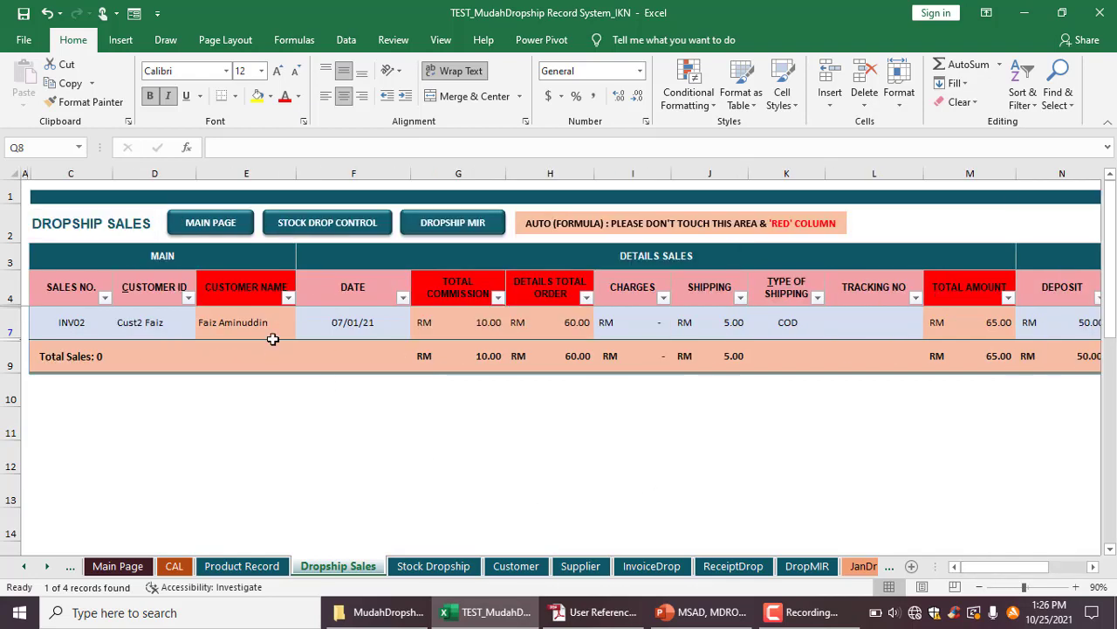
pyautogui.click(983, 571)
# Step: Edit INV02's remark in P7 to read 'Baki PAID 10/1/21' and commit it
pyautogui.moveTo(983, 571); pyautogui.dragTo(1023, 568)
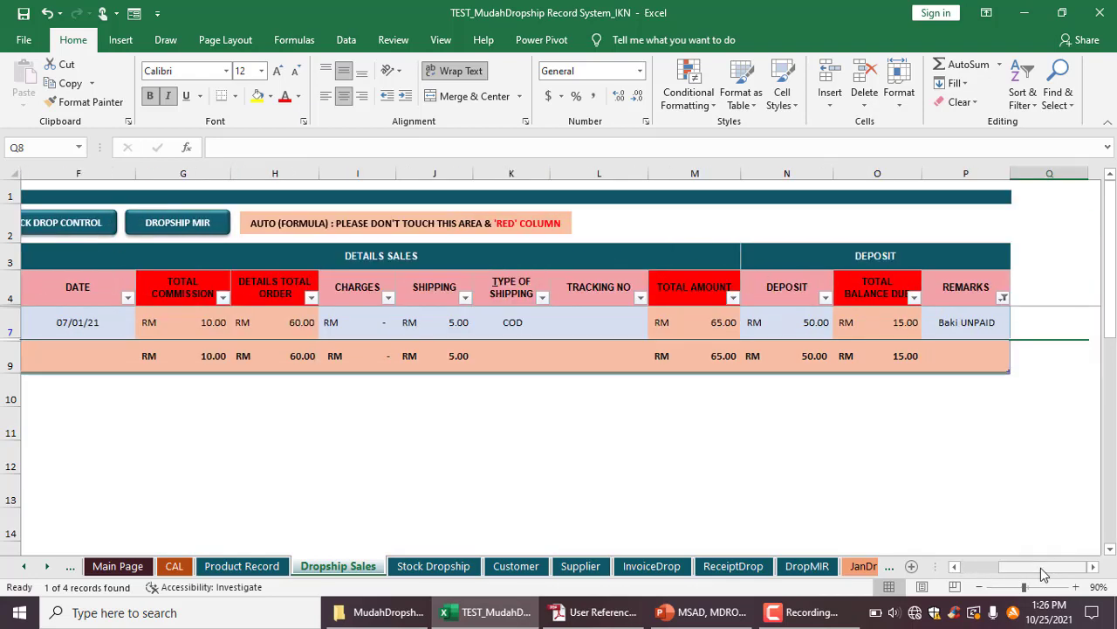
pyautogui.doubleClick(1006, 322)
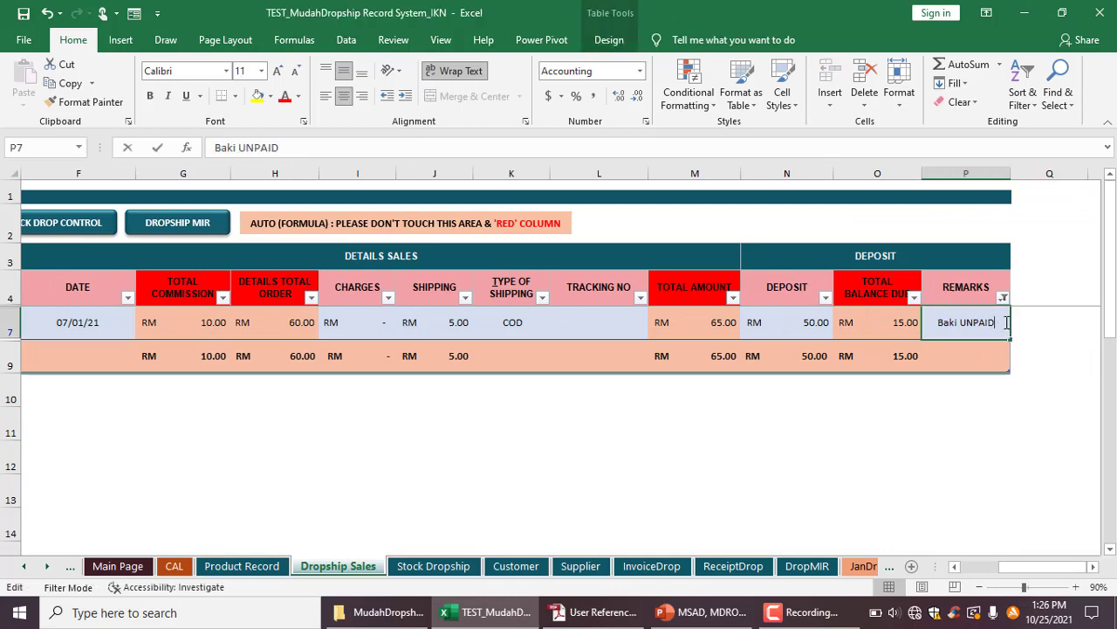
pyautogui.press('BackSpace')
pyautogui.press('BackSpace')
pyautogui.press('BackSpace')
pyautogui.press('BackSpace')
pyautogui.press('BackSpace')
pyautogui.press('BackSpace')
pyautogui.write('PA')
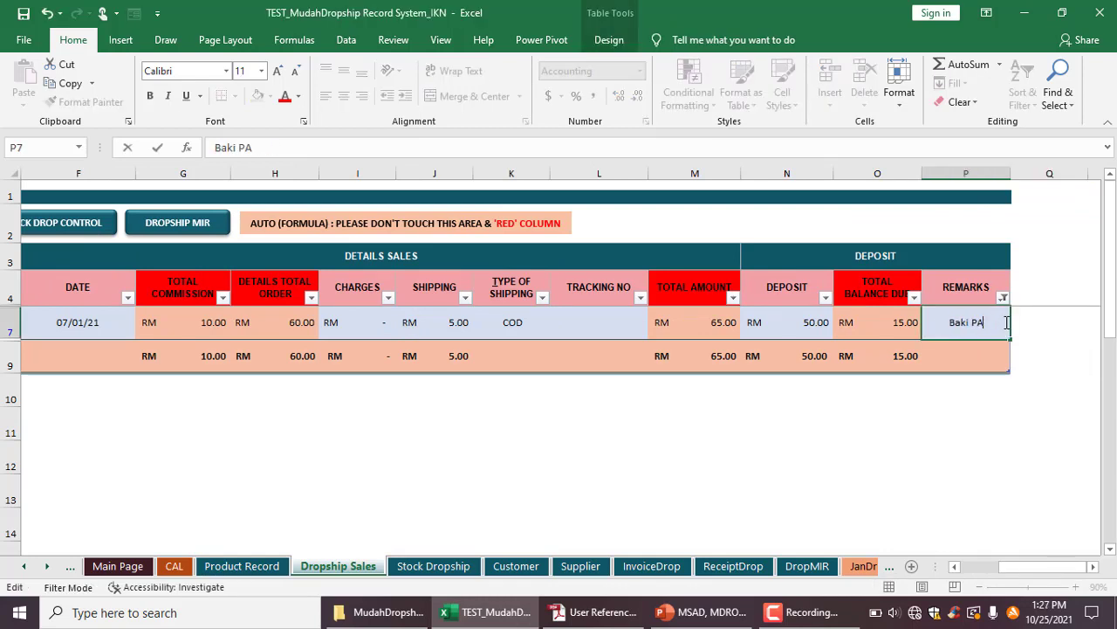
pyautogui.write('ID 10/')
pyautogui.write('1/2')
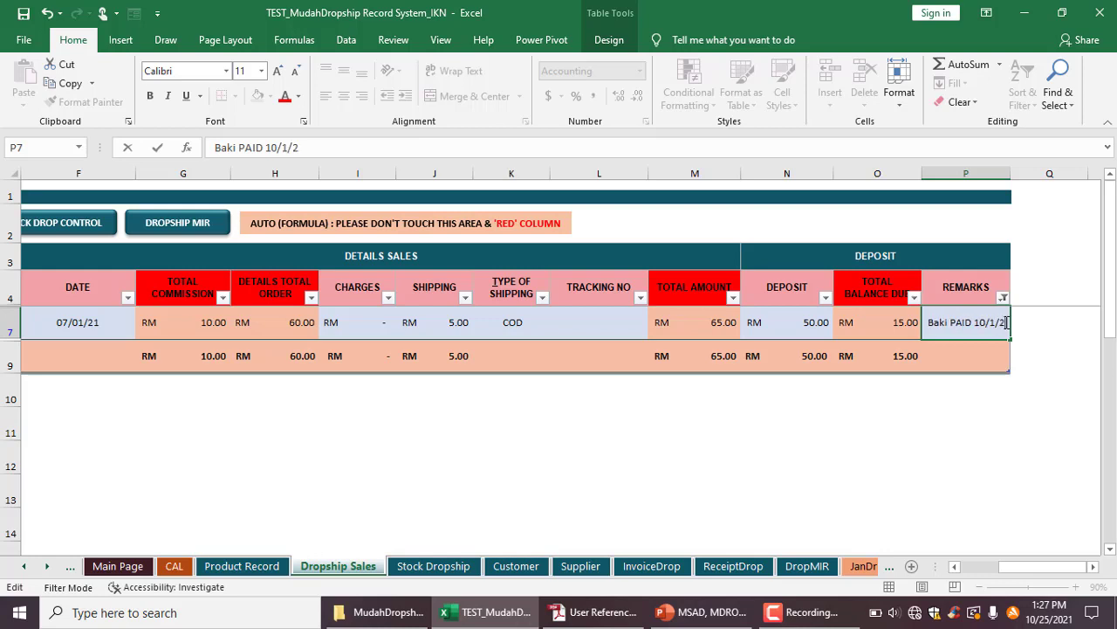
pyautogui.write('1')
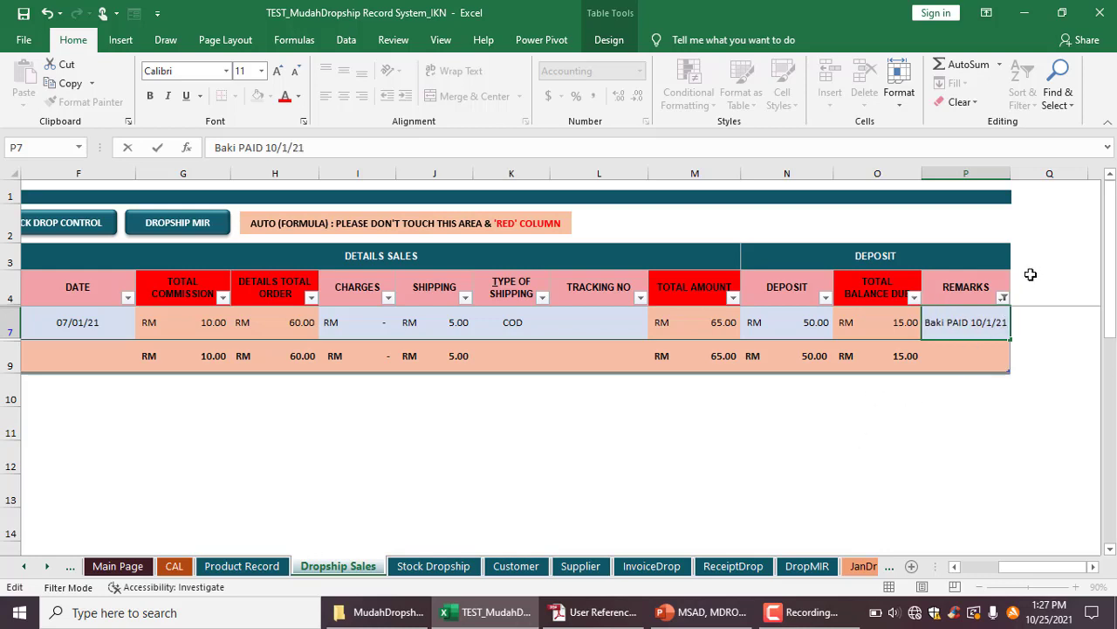
pyautogui.click(1026, 385)
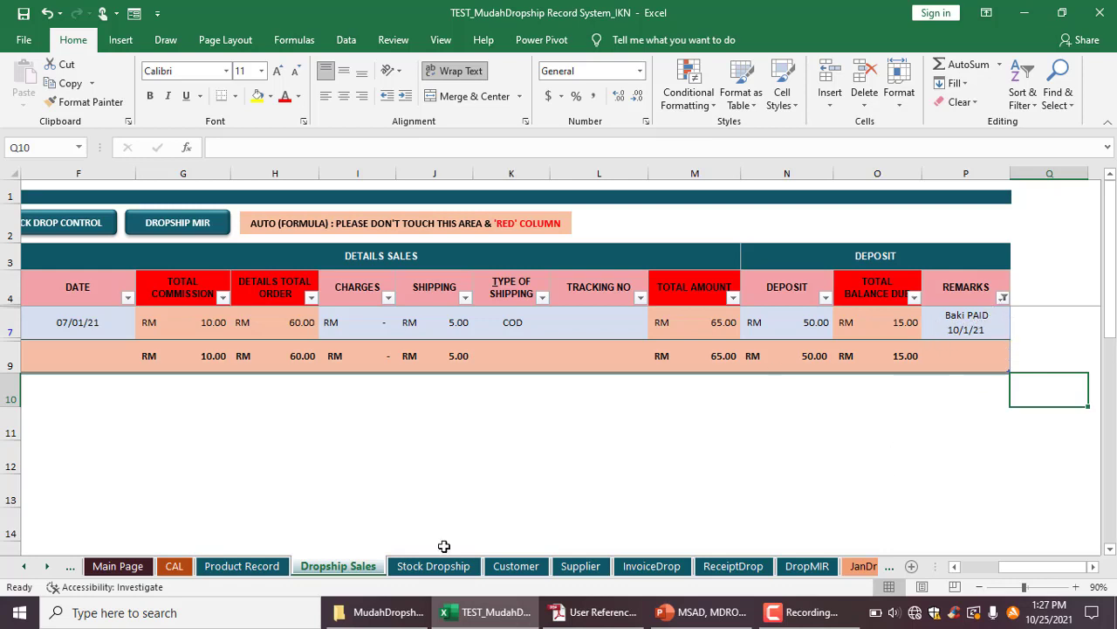
# Step: Show PowerPoint slide 19, the MDROP Q&A on paid and unpaid balances
pyautogui.click(730, 614)
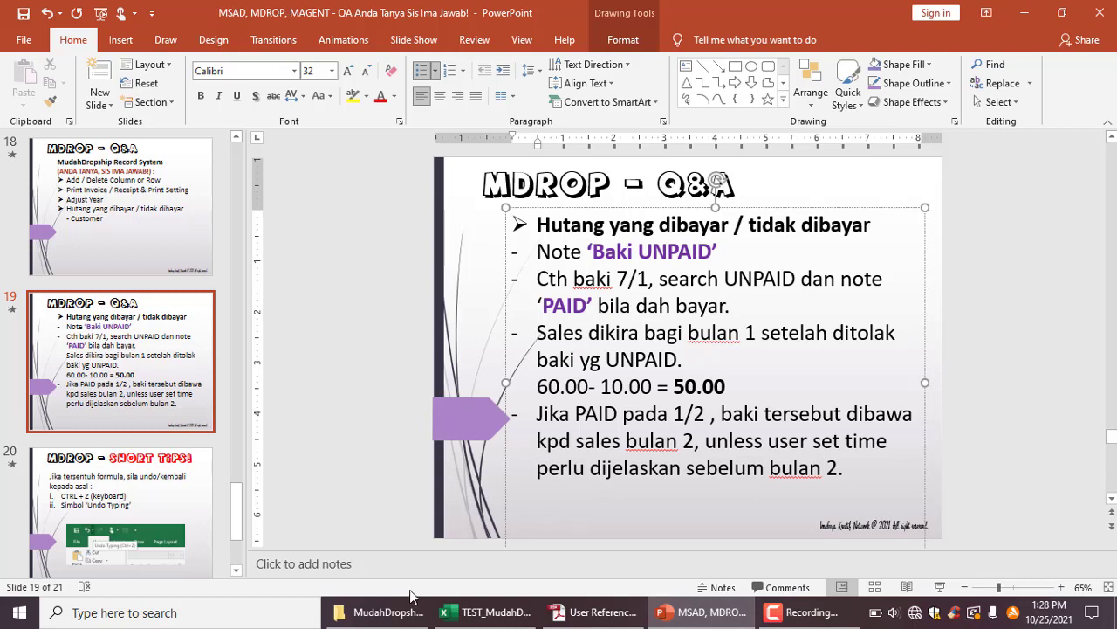
pyautogui.moveTo(496, 618)
pyautogui.hotkey('alt', 'Tab')
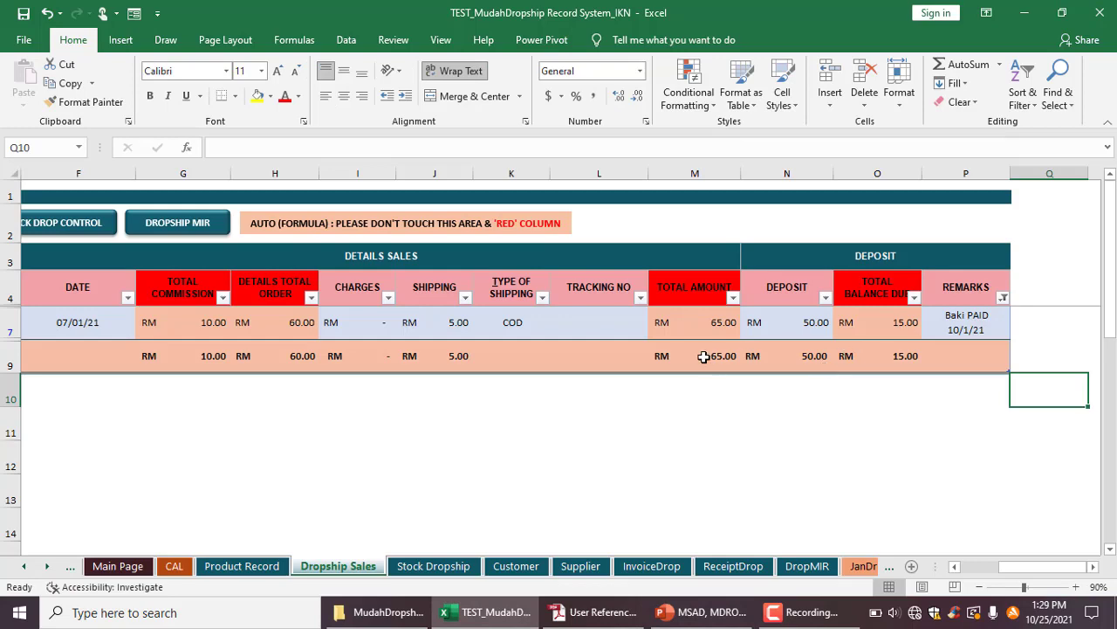
# Step: Change the deduction in slide 19's example from 10.00 to 15.00
pyautogui.hotkey('alt', 'Tab')
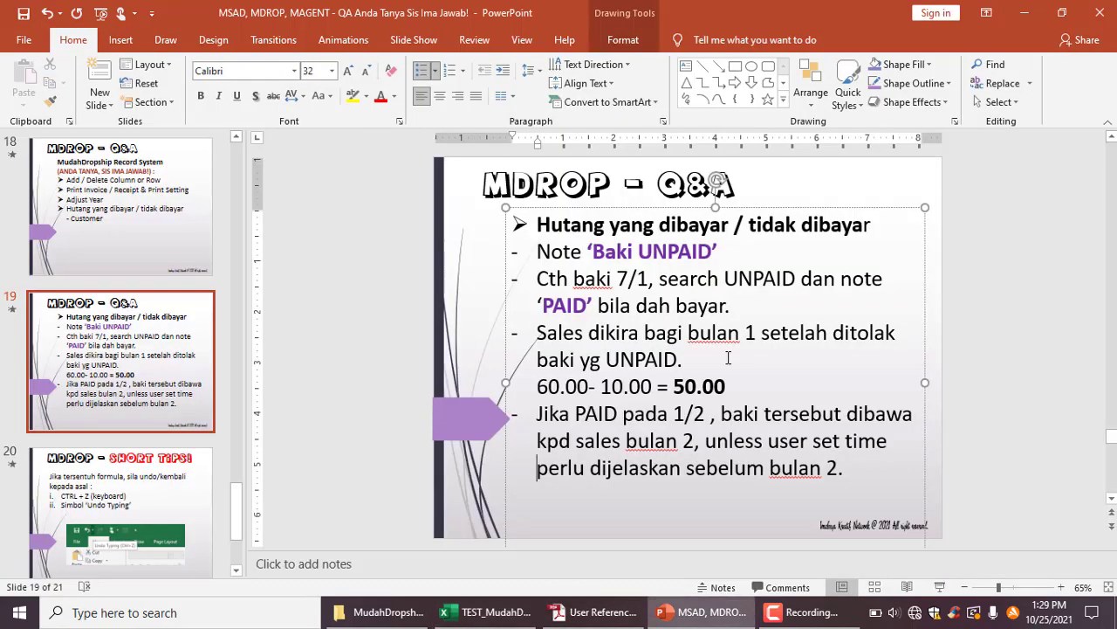
pyautogui.click(625, 390)
pyautogui.press('BackSpace')
pyautogui.write('5')
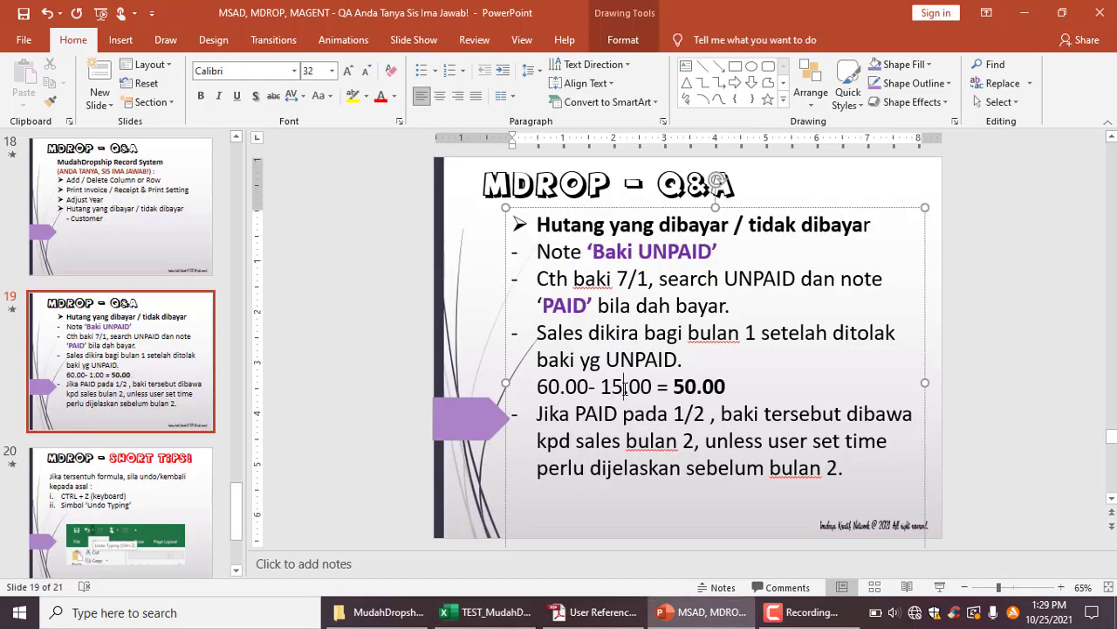
# Step: Replace the old result with '= 50.00' and make 50.00 bold
pyautogui.click(698, 392)
pyautogui.press('End')
pyautogui.press('BackSpace')
pyautogui.press('BackSpace')
pyautogui.press('BackSpace')
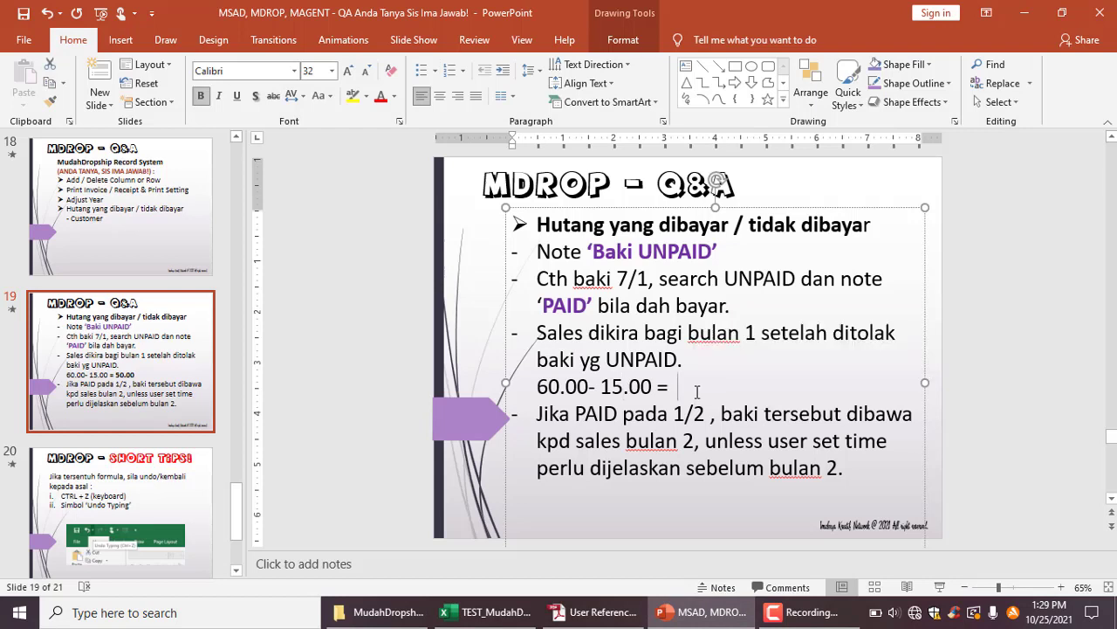
pyautogui.press('BackSpace')
pyautogui.write('= ')
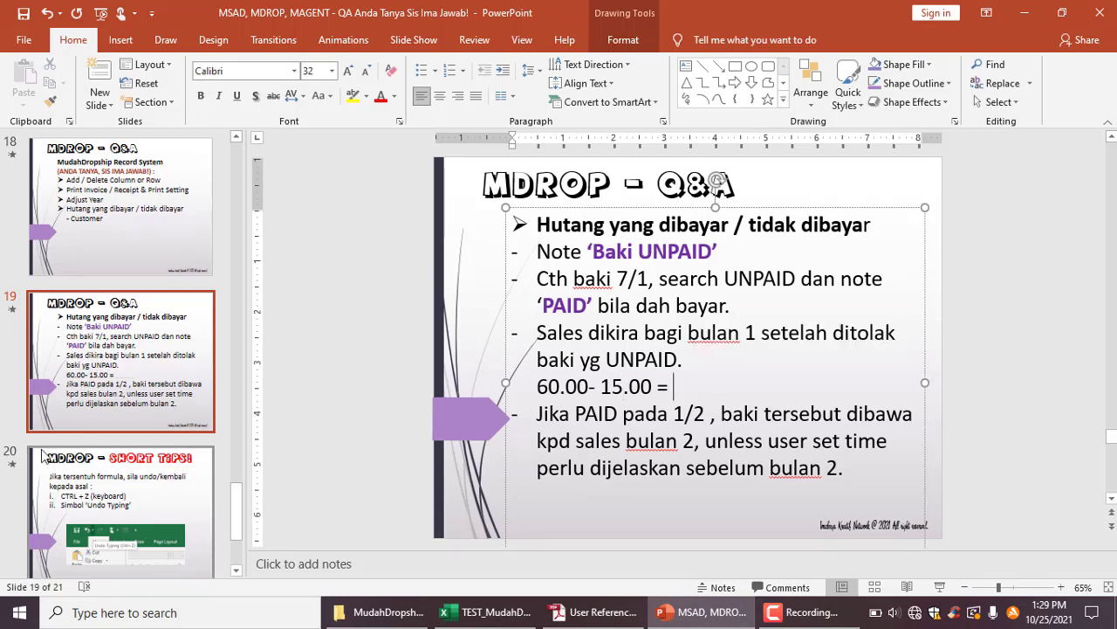
pyautogui.write('5')
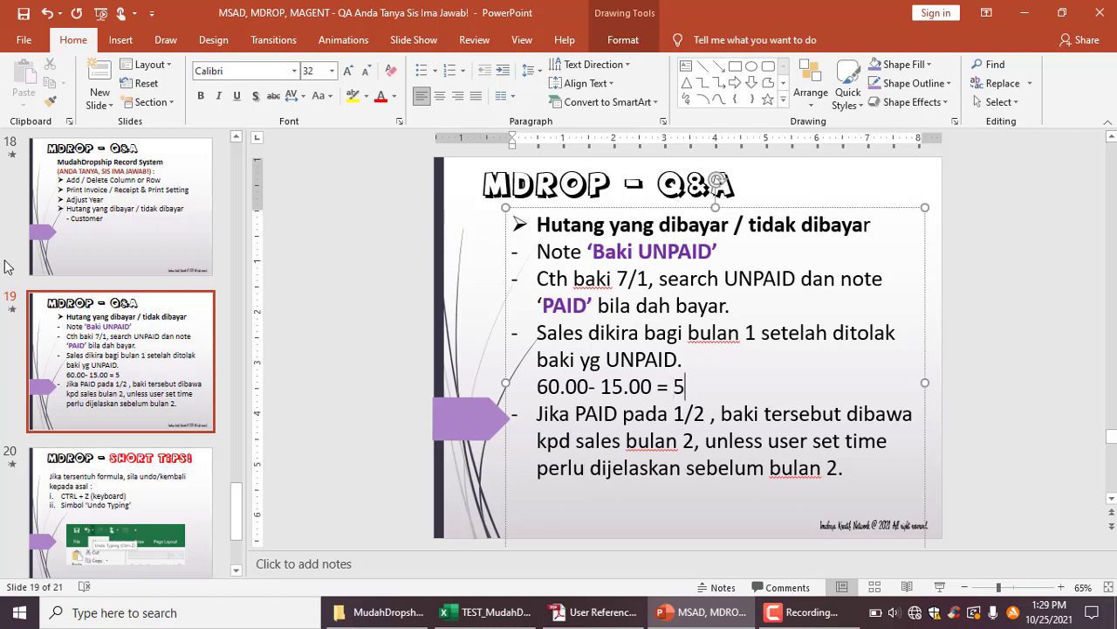
pyautogui.write('0.00')
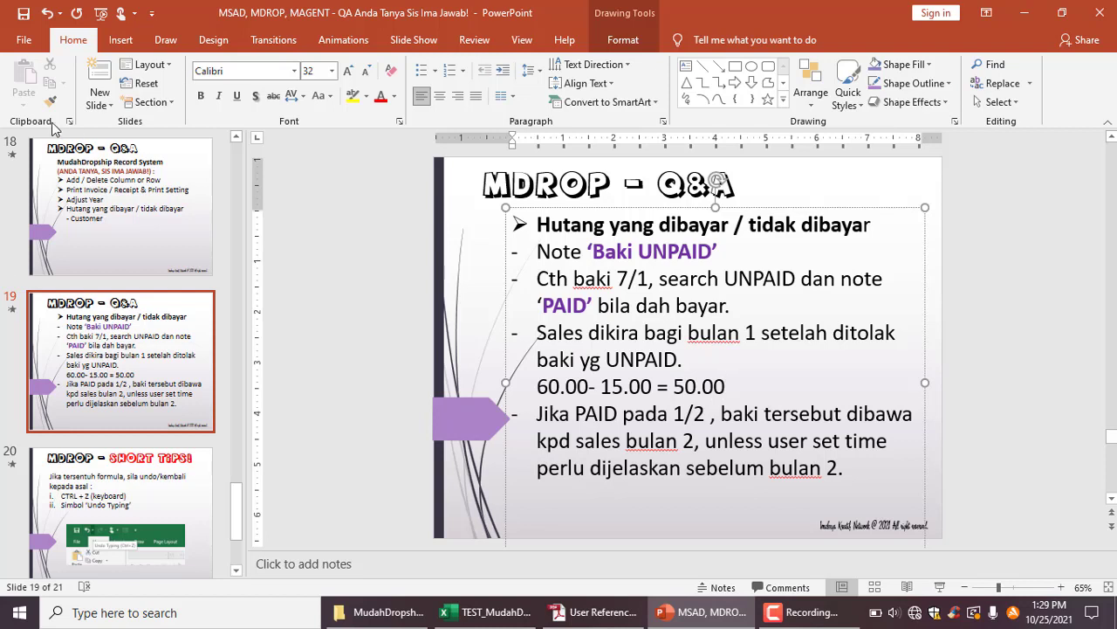
pyautogui.moveTo(728, 386); pyautogui.dragTo(673, 387)
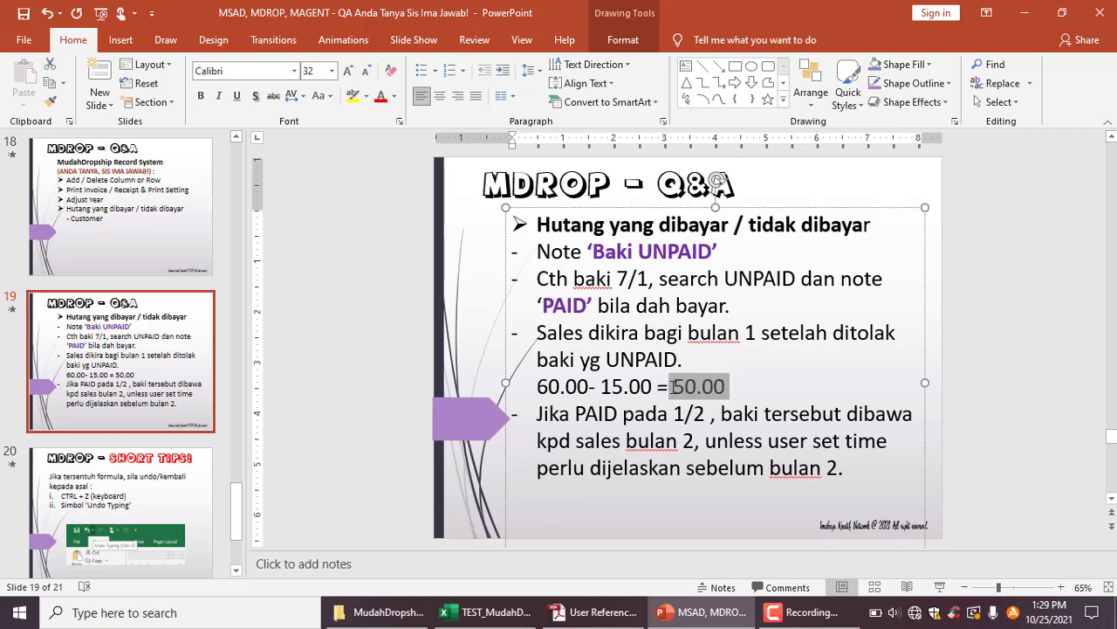
pyautogui.click(200, 95)
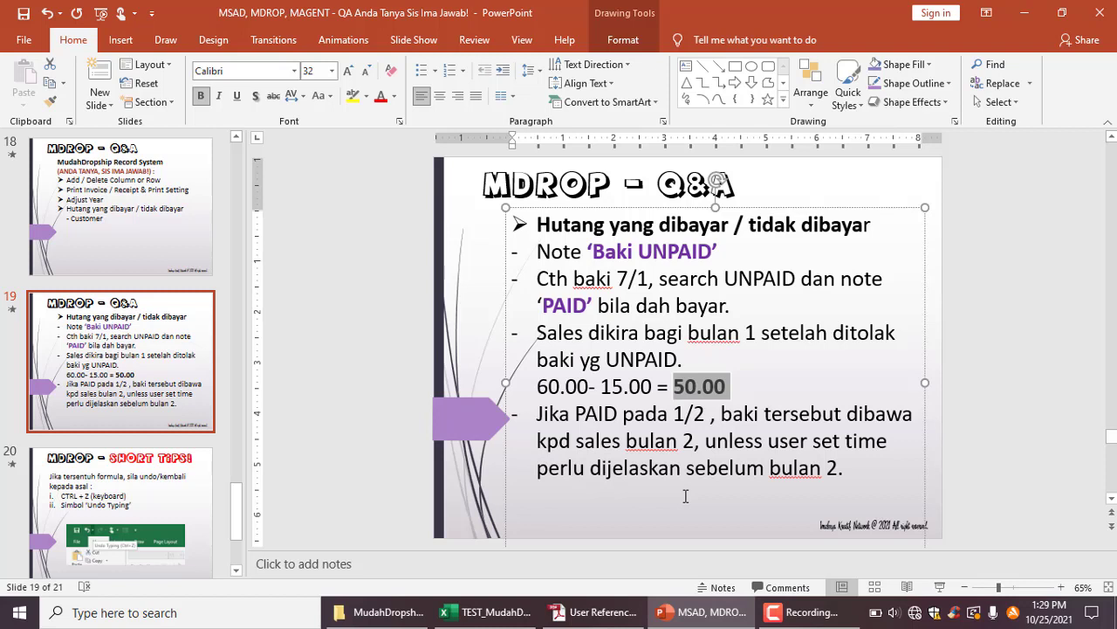
pyautogui.moveTo(594, 612)
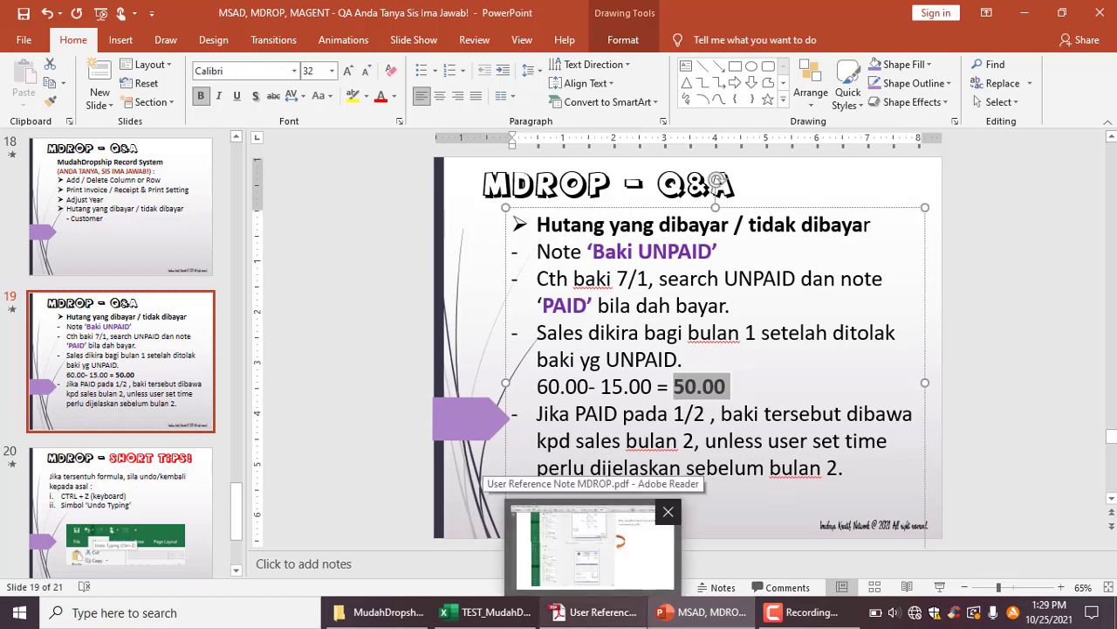
# Step: Select all REMARKS values to clear the filter, restoring the RM 626.60 total
pyautogui.click(486, 612)
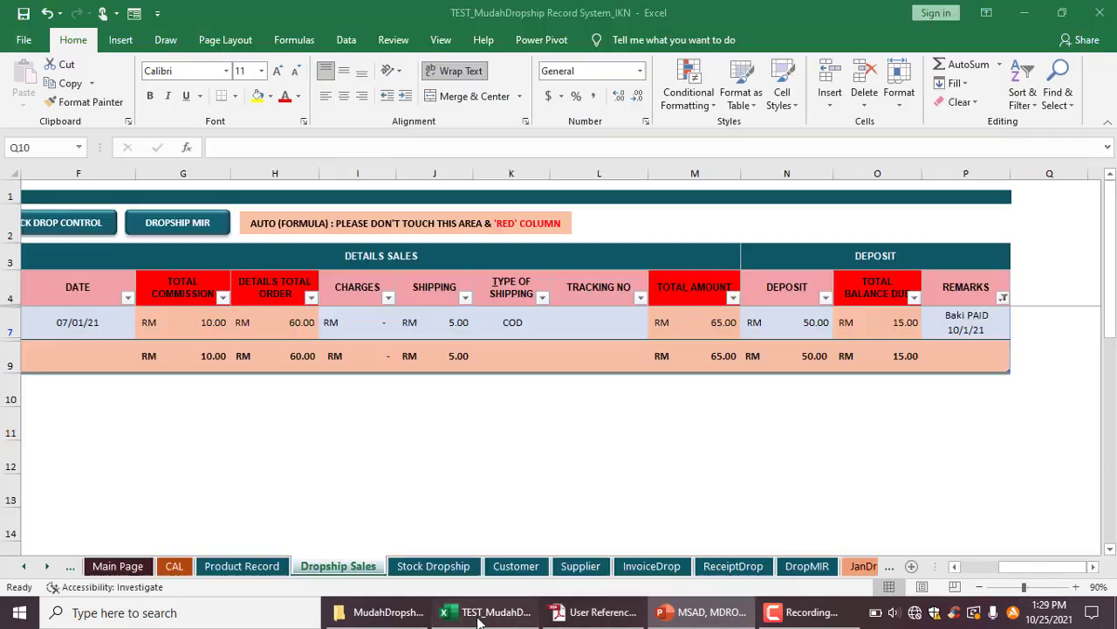
pyautogui.click(1001, 301)
pyautogui.click(868, 423)
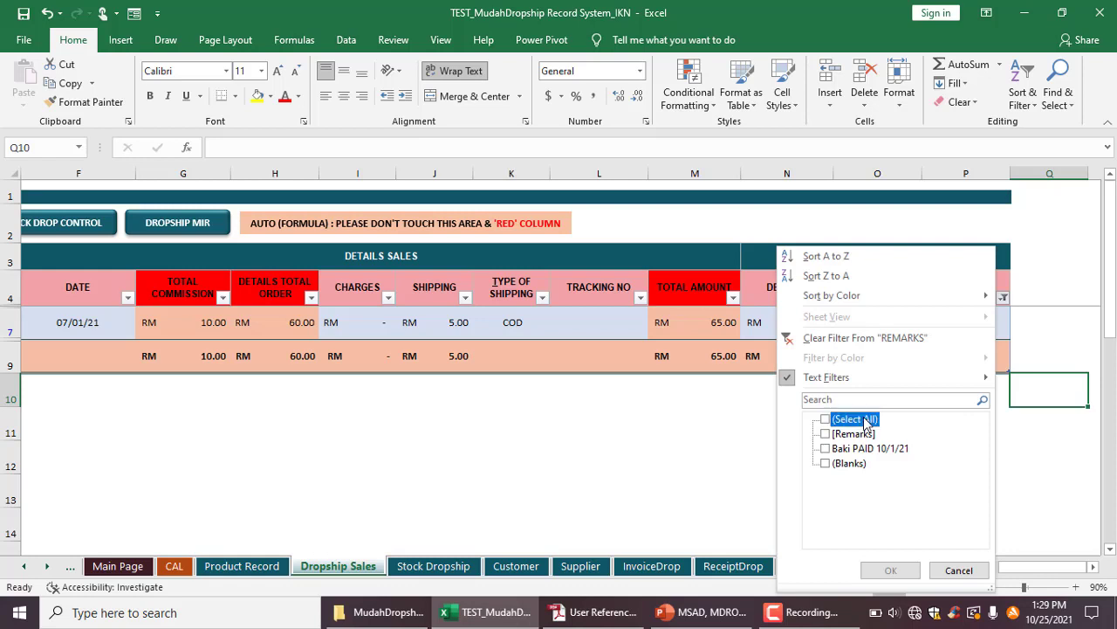
pyautogui.click(891, 570)
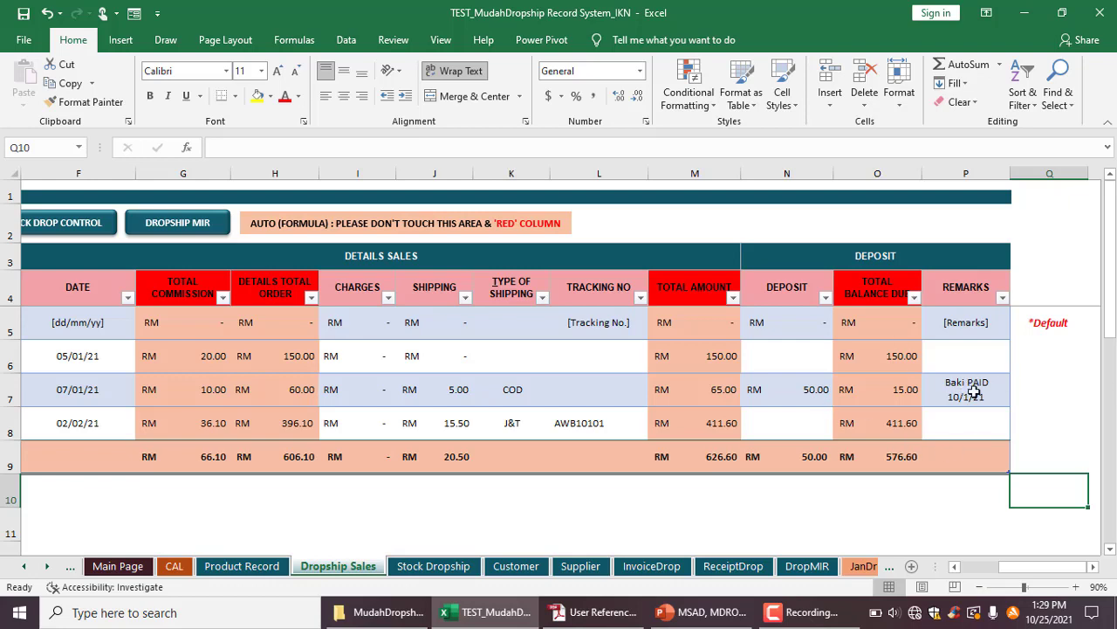
# Step: Review the Short Tips slide on undoing formula edits, then return to the Dropship Sales sheet
pyautogui.click(702, 612)
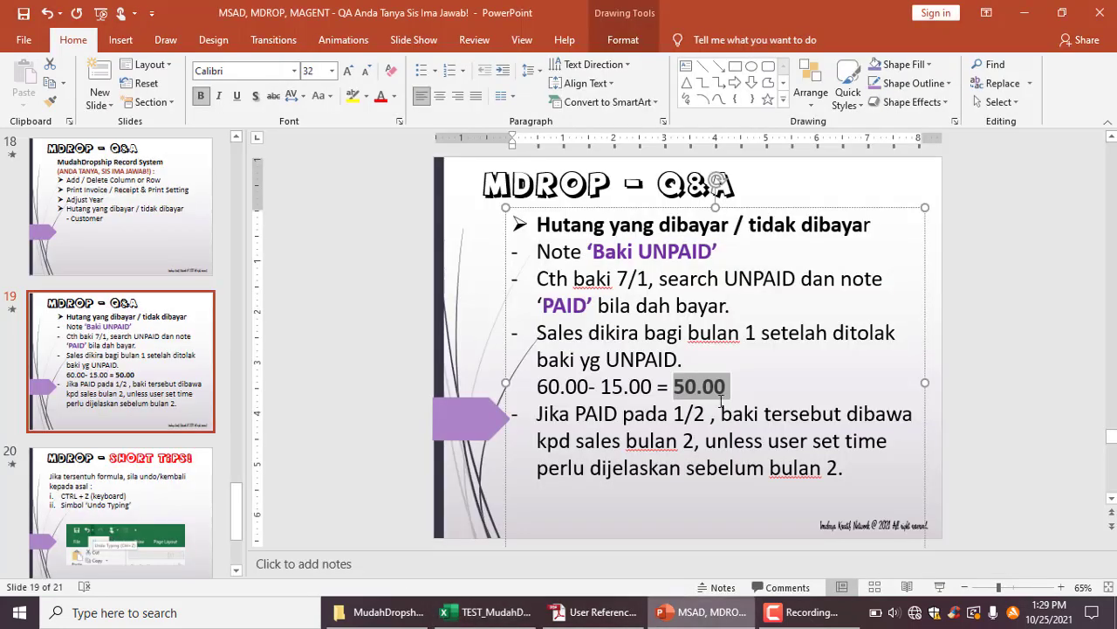
pyautogui.click(95, 258)
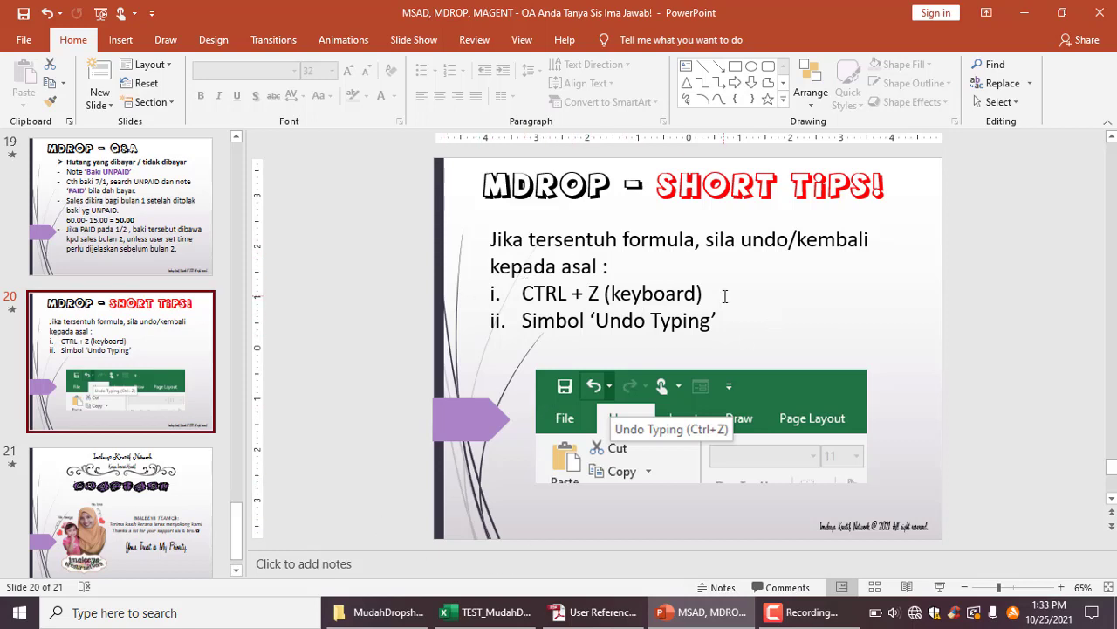
pyautogui.click(489, 612)
pyautogui.click(703, 612)
pyautogui.click(489, 612)
# Step: Check the customer ID choices for INV03 in cell D8
pyautogui.click(321, 462)
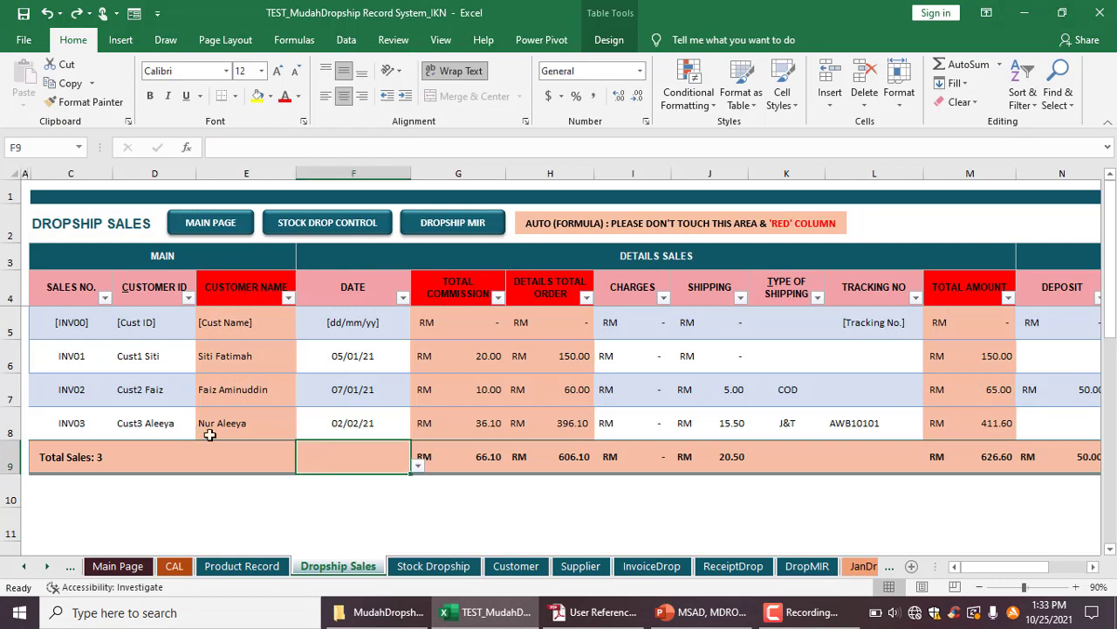
pyautogui.click(148, 430)
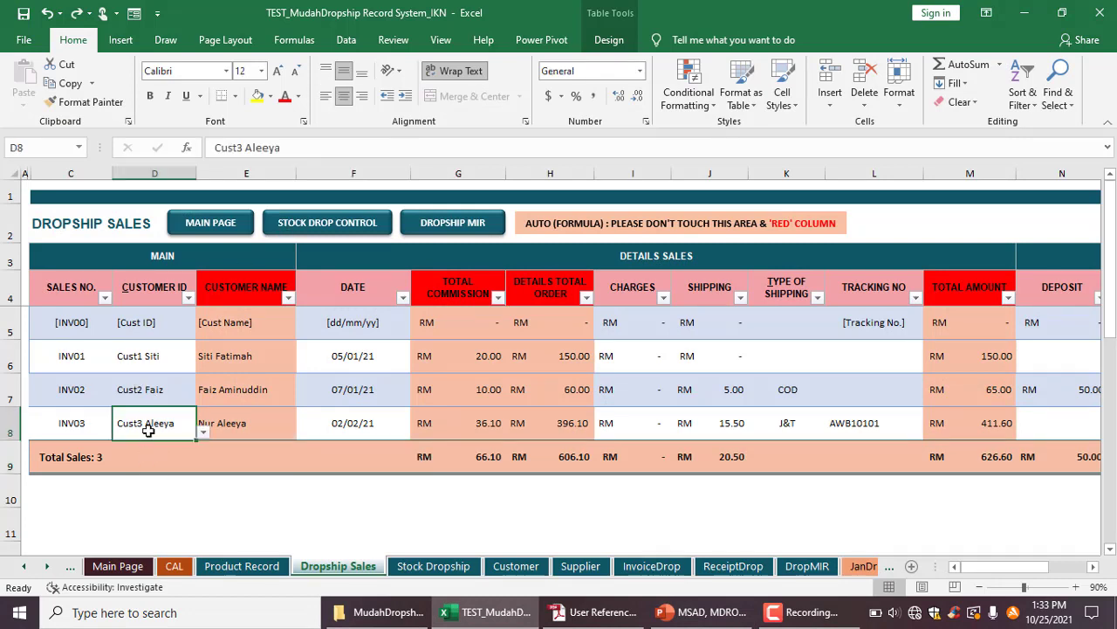
pyautogui.click(203, 432)
pyautogui.click(203, 438)
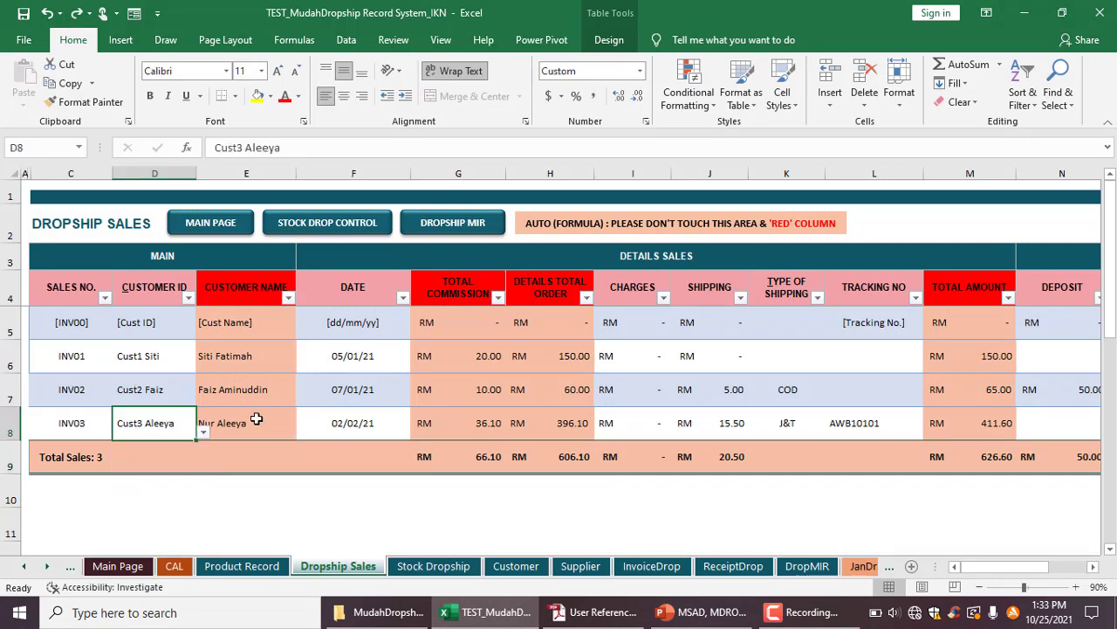
# Step: Overwrite E8 with 'HVY', then undo twice to restore the lookup and RM 30.00 commission
pyautogui.click(257, 419)
pyautogui.write('HVY')
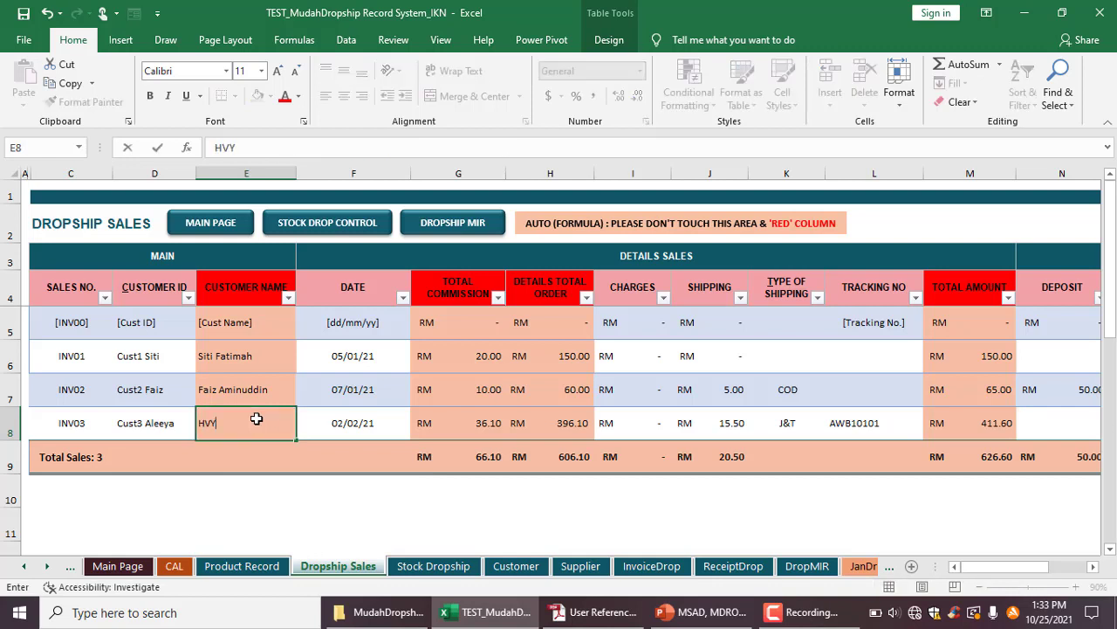
pyautogui.click(230, 503)
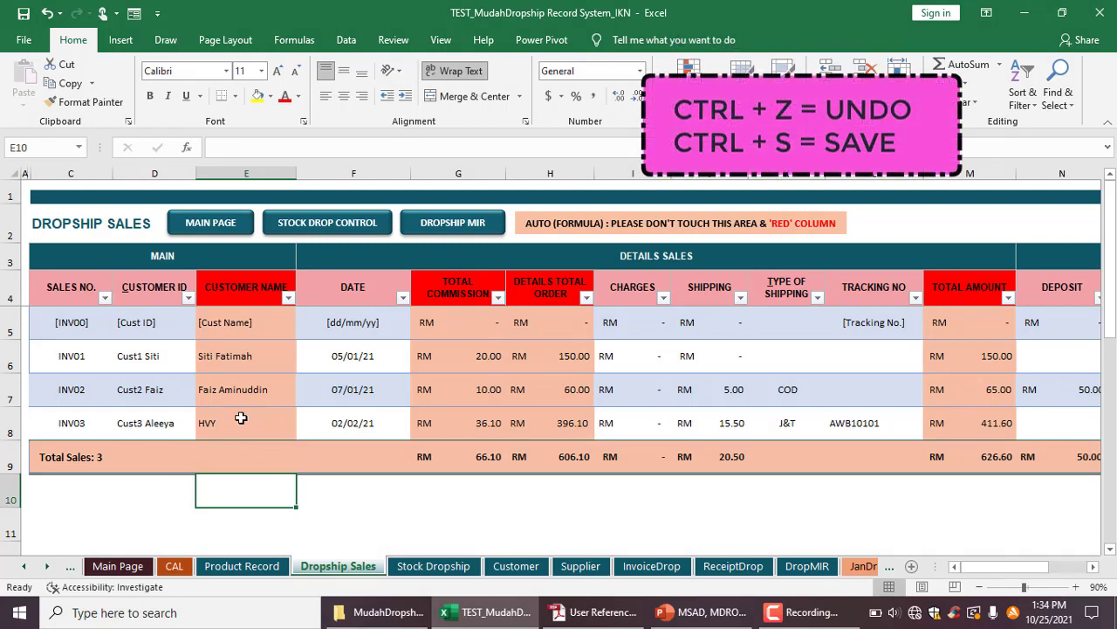
pyautogui.hotkey('ctrl', 'z')
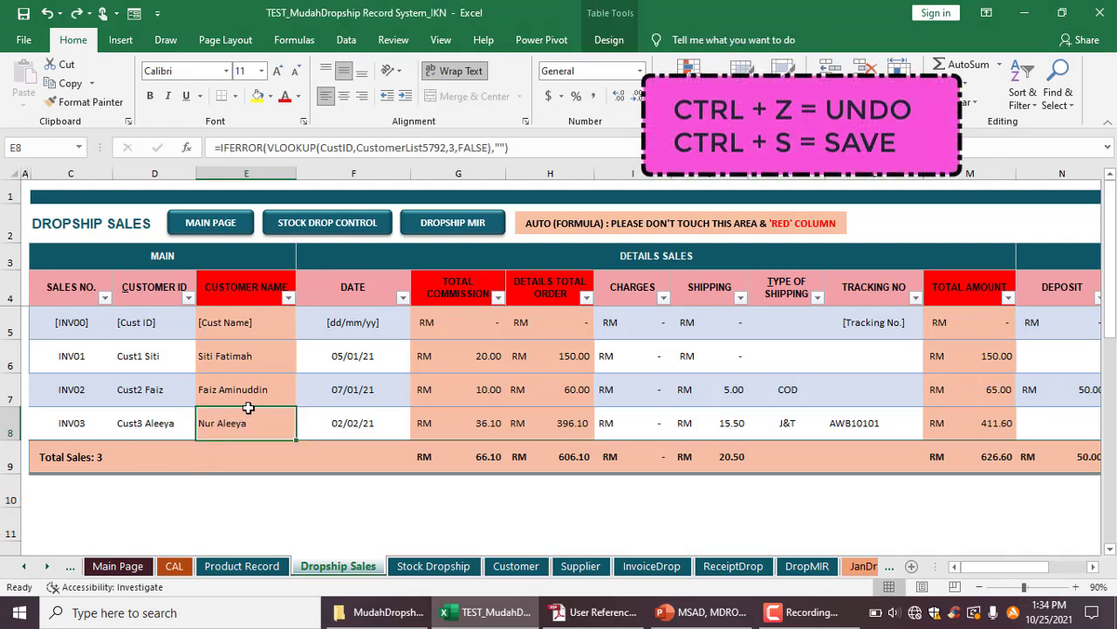
pyautogui.hotkey('ctrl', 'z')
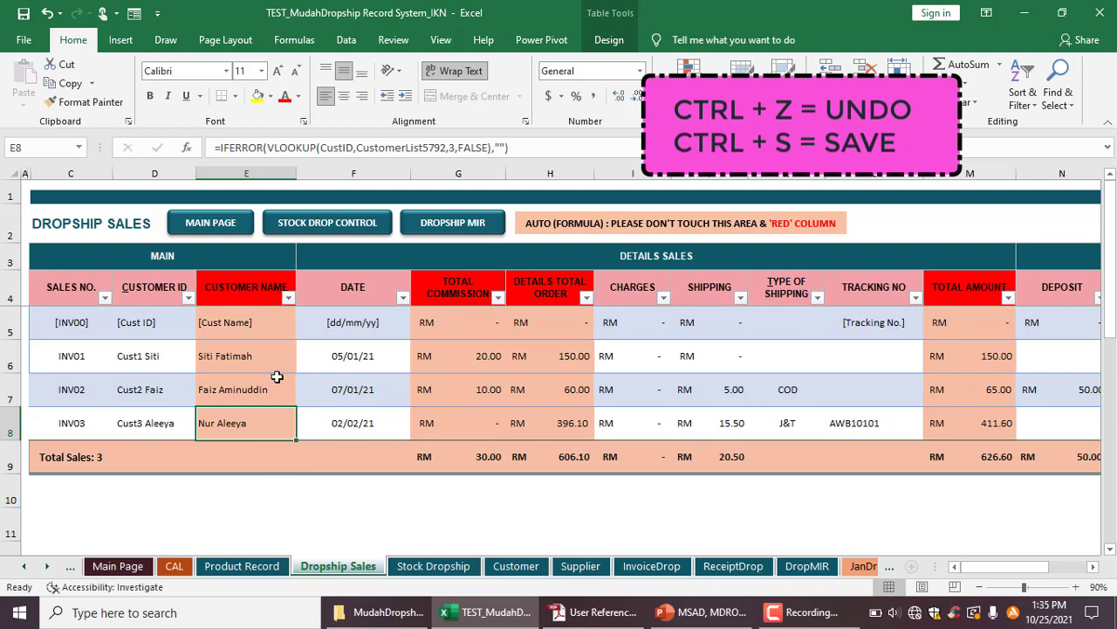
# Step: Start an E8 formula referencing F7, then cancel and undo to keep the name lookup
pyautogui.write('=')
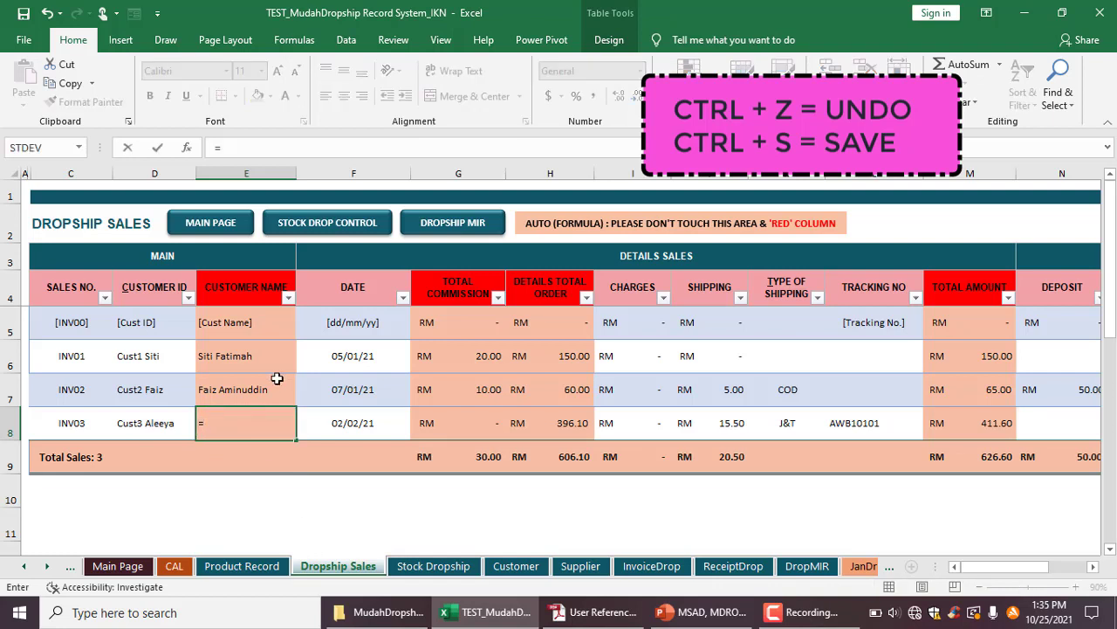
pyautogui.click(361, 395)
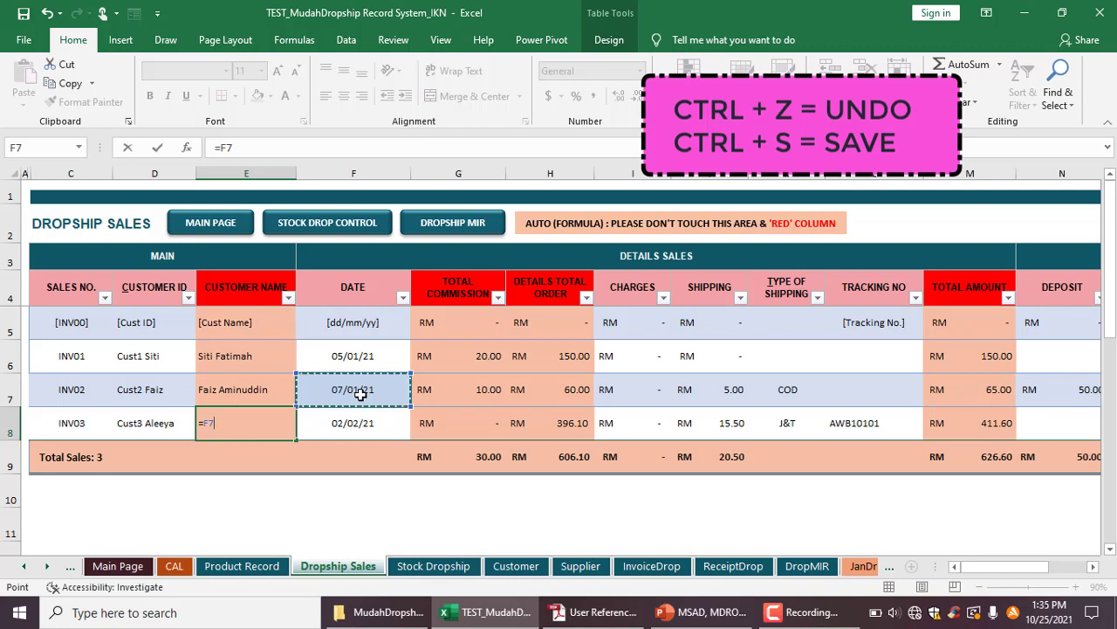
pyautogui.hotkey('ctrl', 'z')
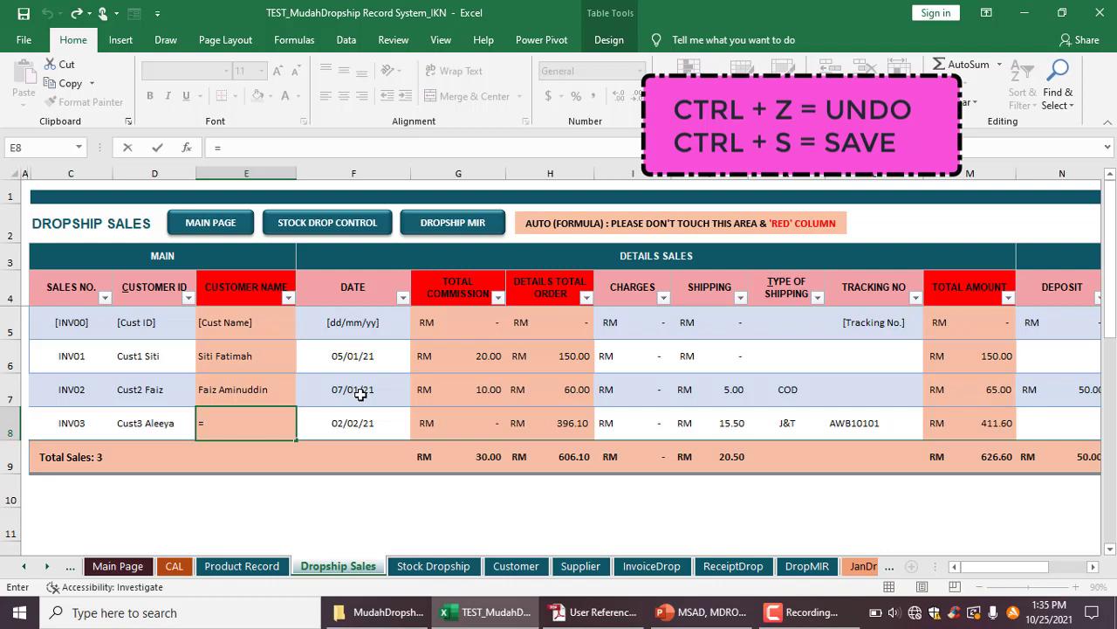
pyautogui.press('BackSpace')
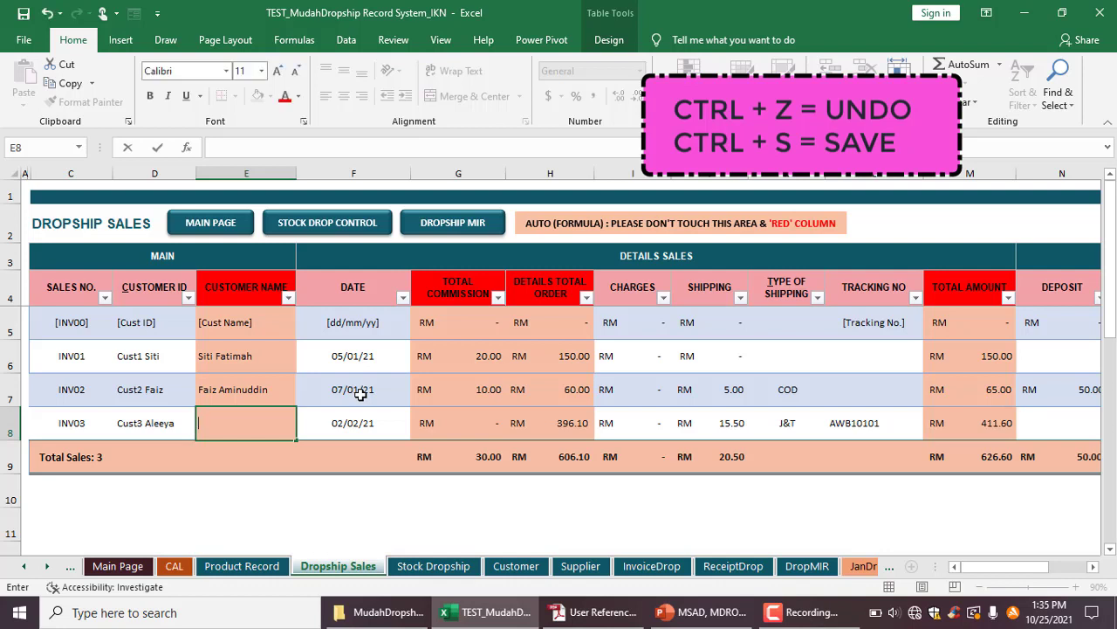
pyautogui.press('Escape')
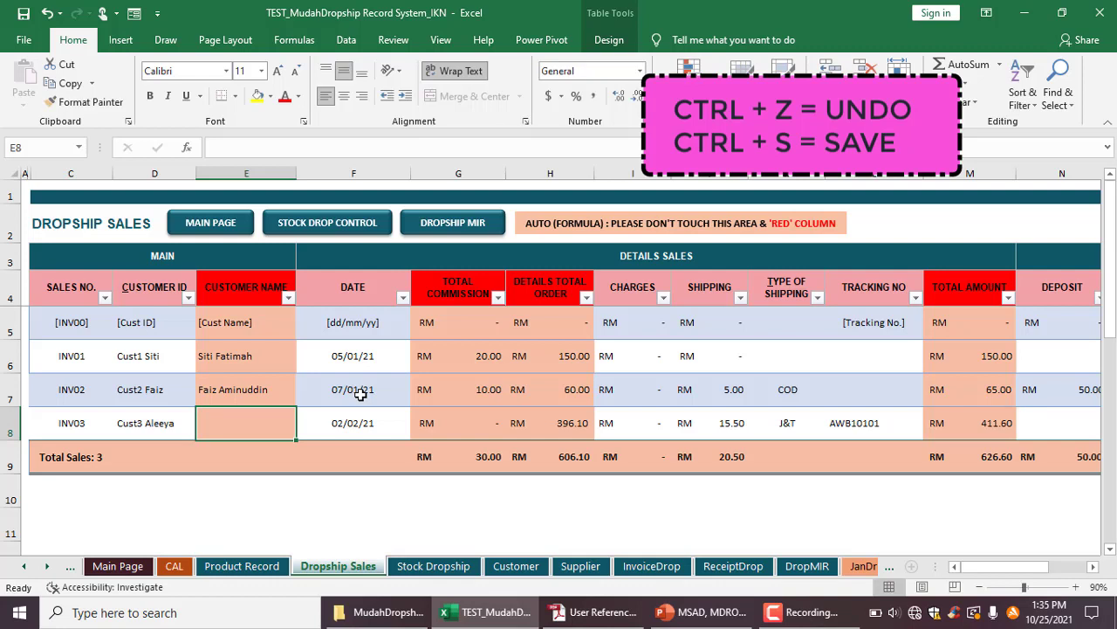
pyautogui.hotkey('ctrl', 'z')
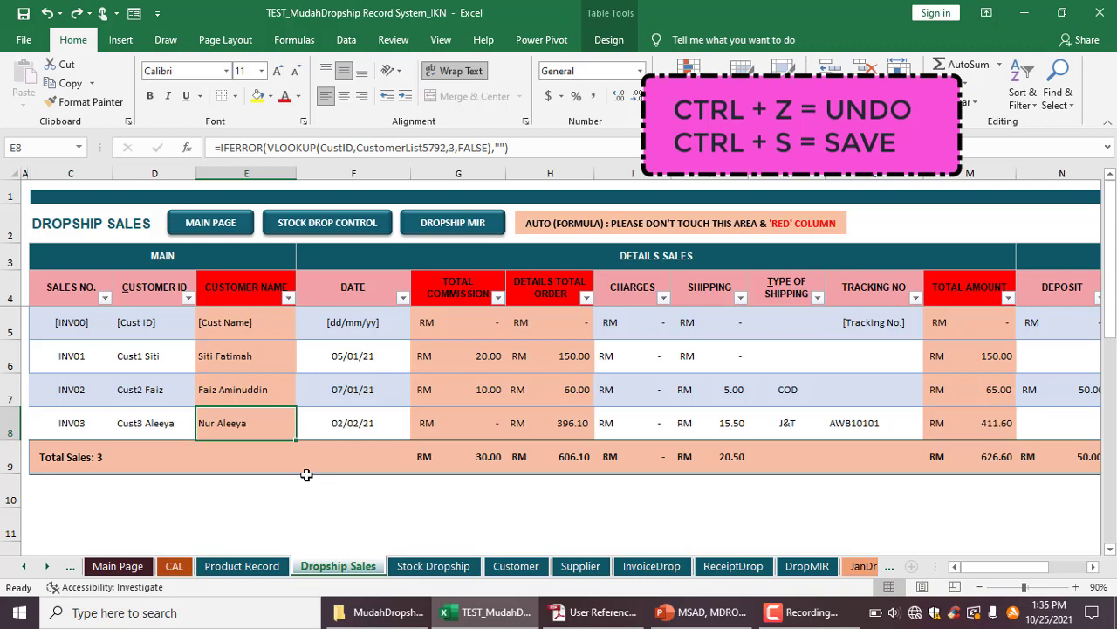
# Step: Again start an E8 formula referencing E10, then cancel and undo to restore it
pyautogui.write('=')
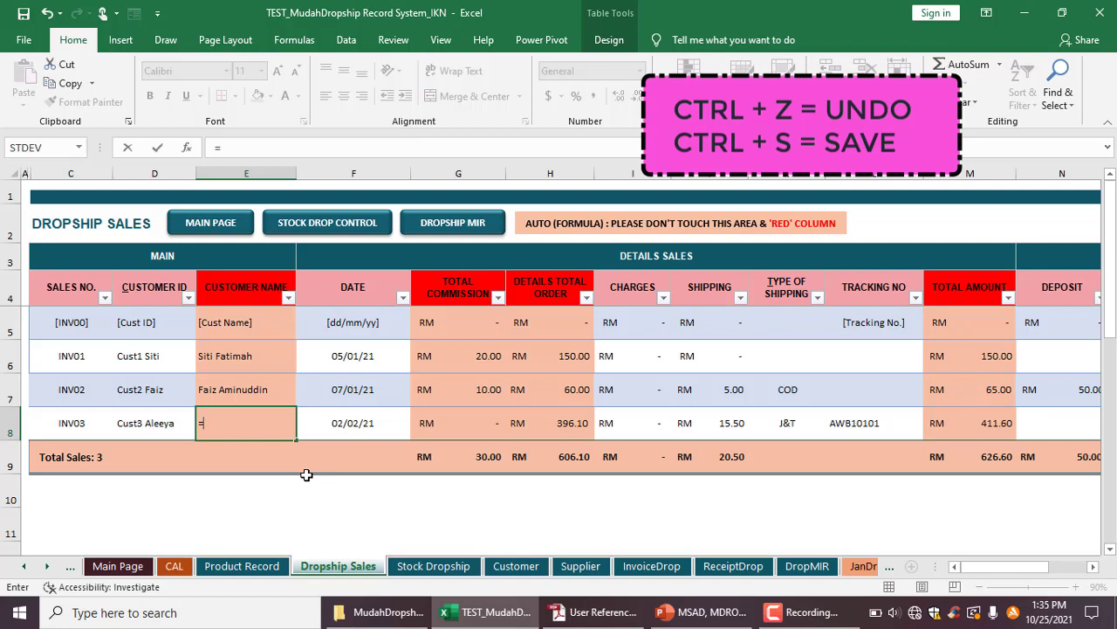
pyautogui.click(278, 493)
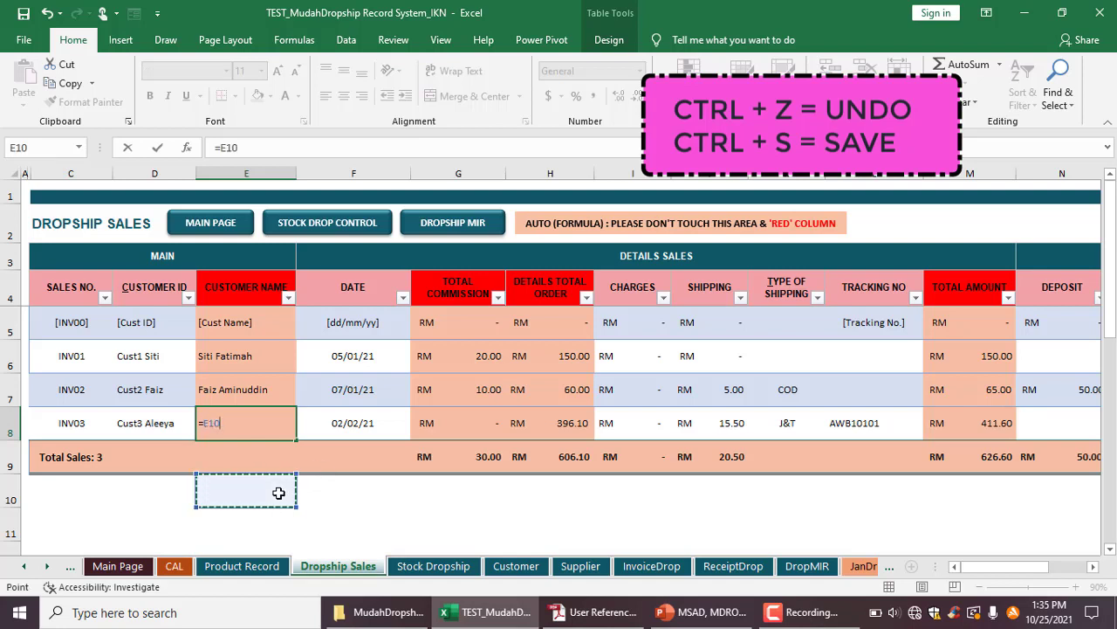
pyautogui.press('BackSpace')
pyautogui.press('BackSpace')
pyautogui.press('BackSpace')
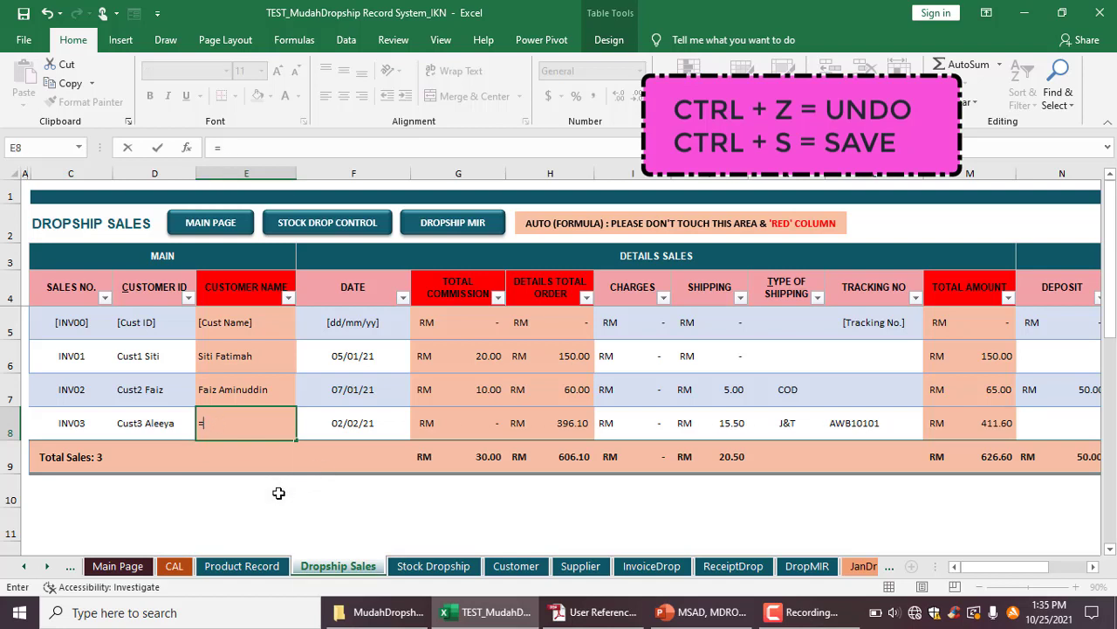
pyautogui.press('Escape')
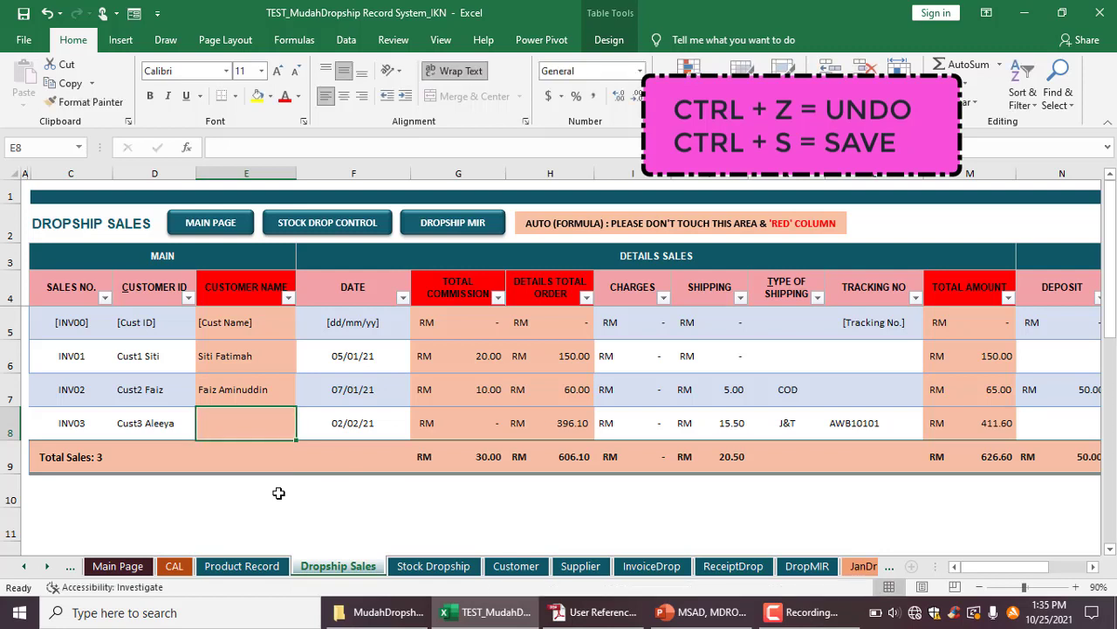
pyautogui.hotkey('ctrl', 'z')
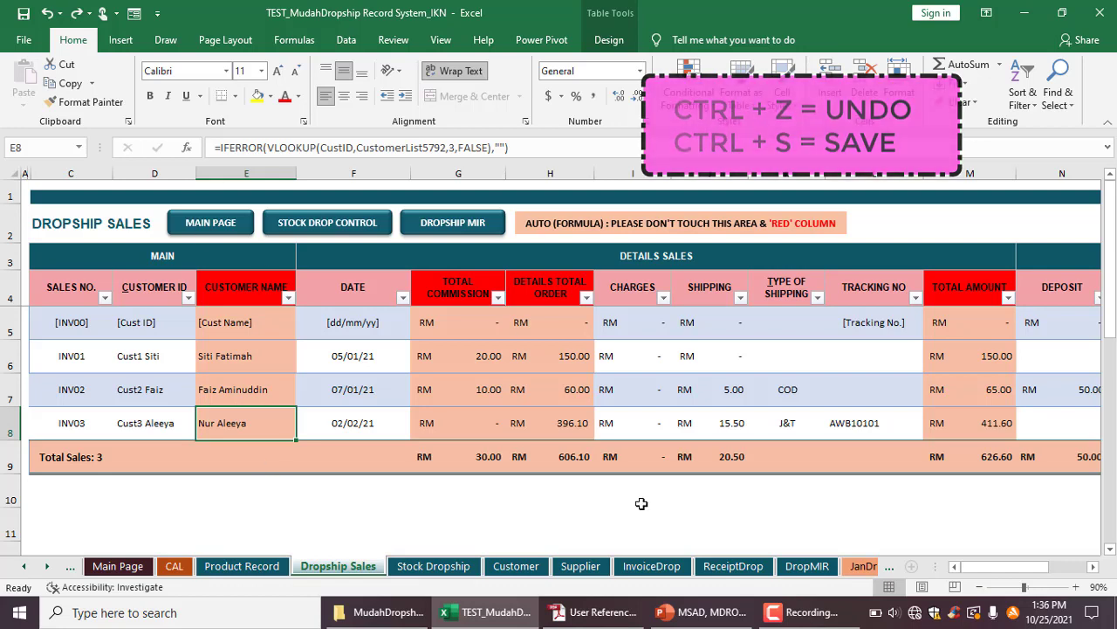
# Step: Glance at Q&A slide 19 in PowerPoint, then return to Excel's Main Page
pyautogui.click(703, 612)
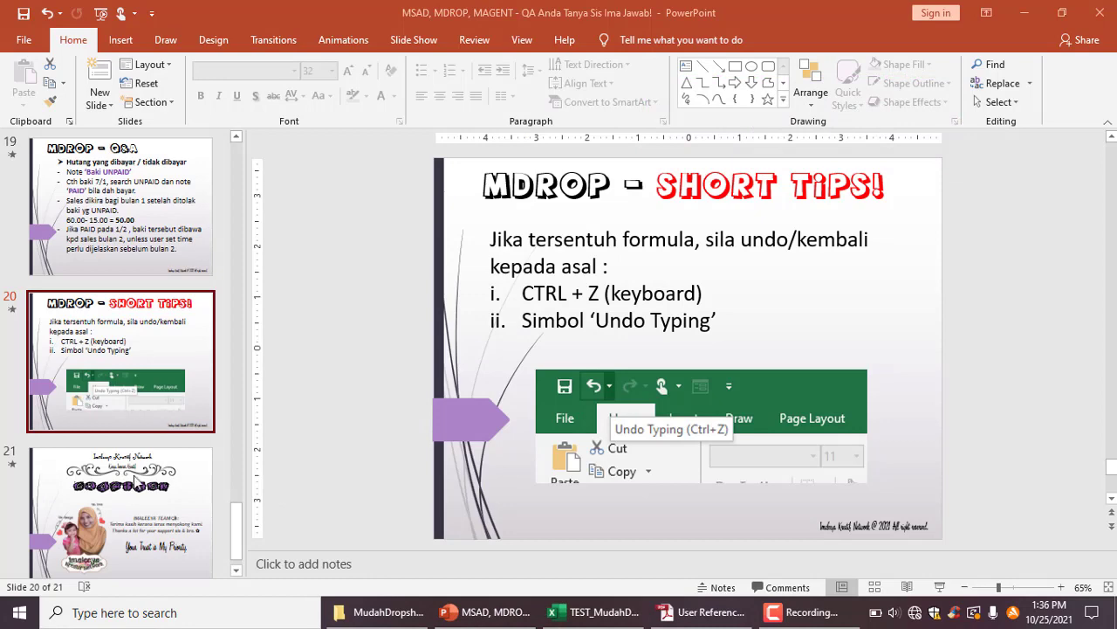
pyautogui.click(167, 241)
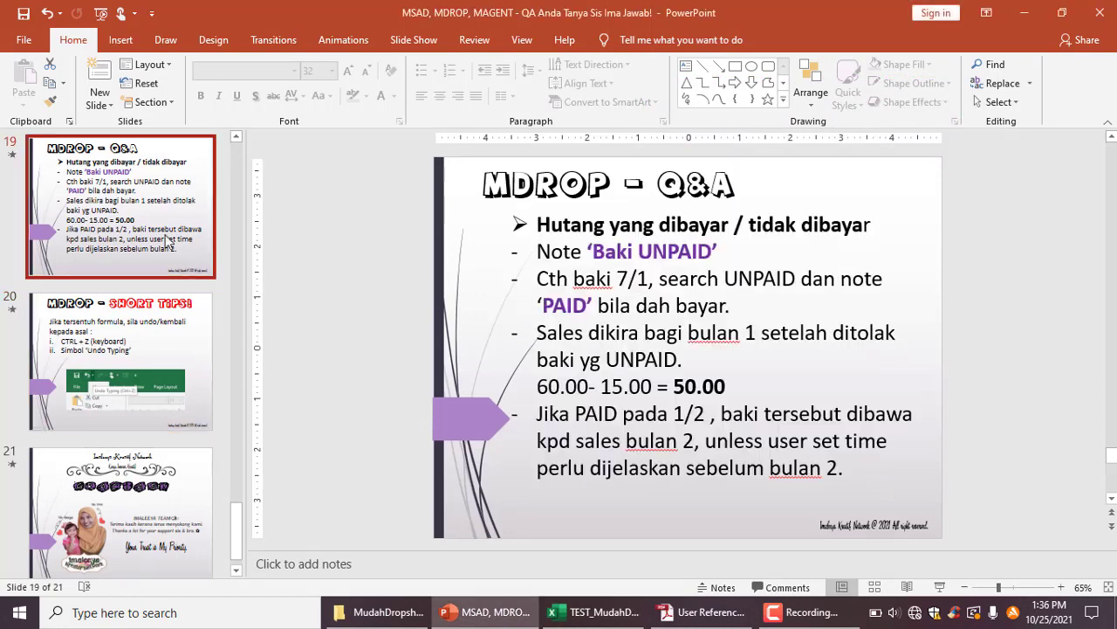
pyautogui.hotkey('alt', 'Tab')
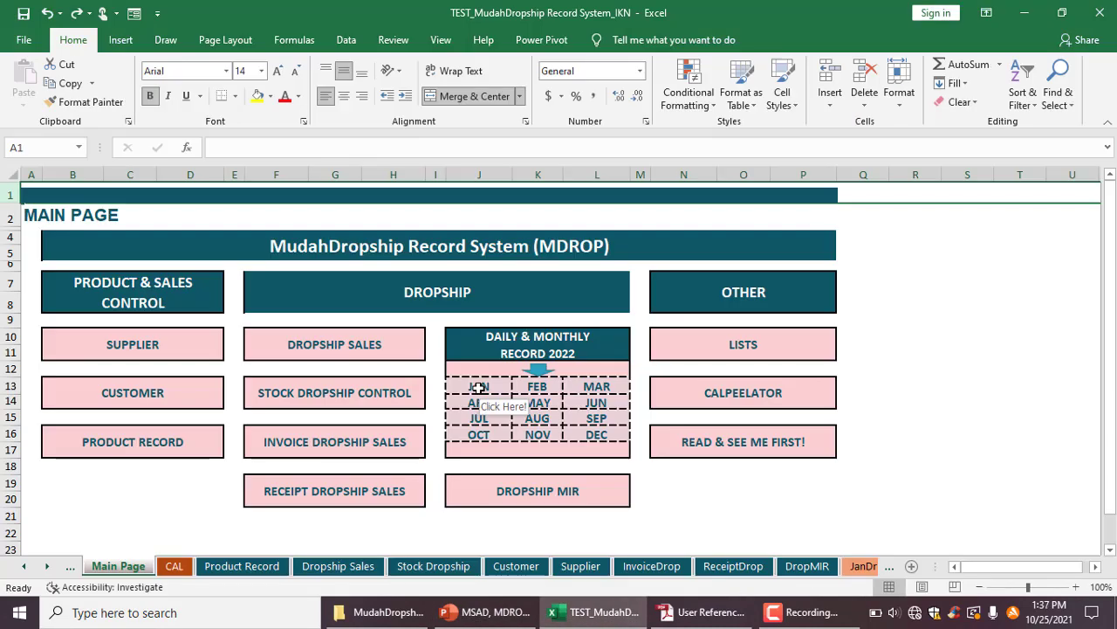